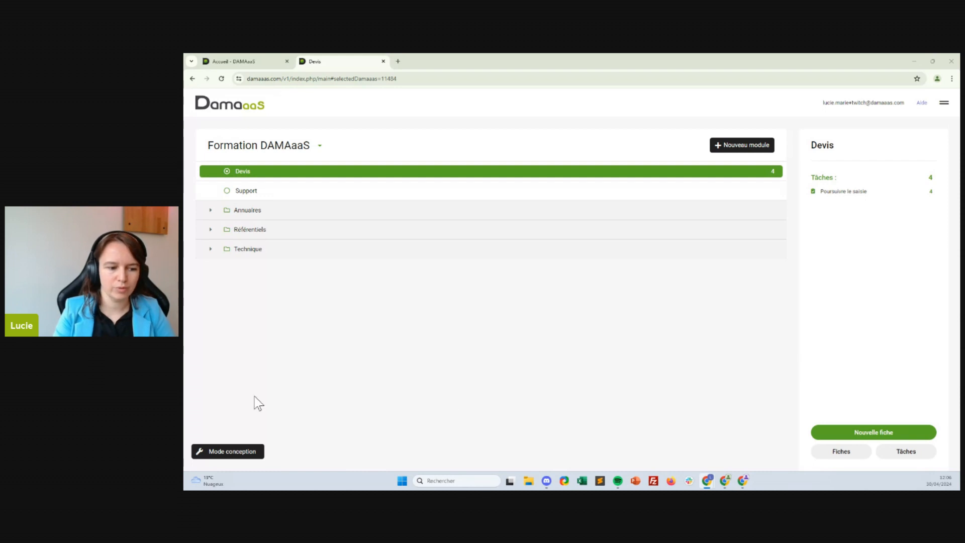
Step: Open the Devis module's form in design mode, then open its rules page in a separate browser tab
click(226, 453)
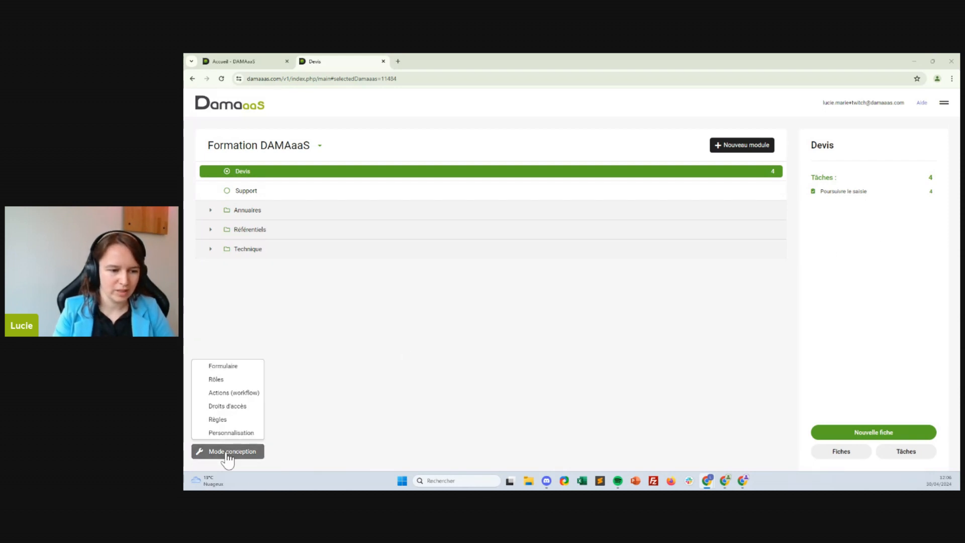
click(210, 366)
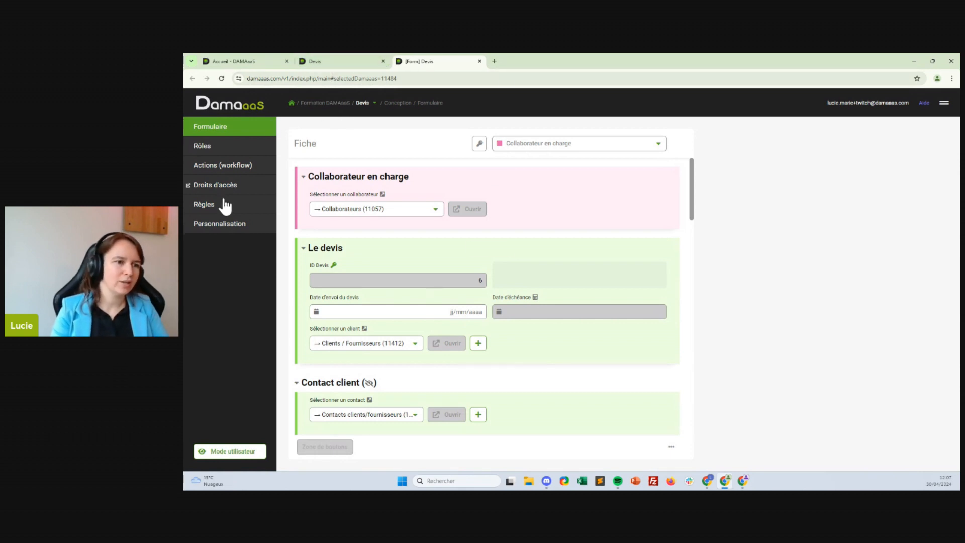
click(188, 210)
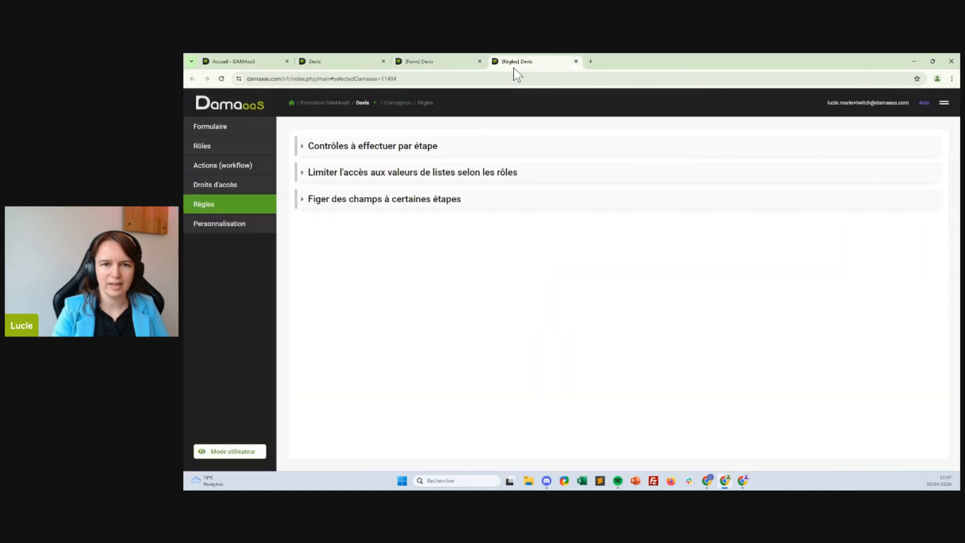
Step: Review the rules for freezing fields at certain steps and expand the controls to perform per step
click(390, 149)
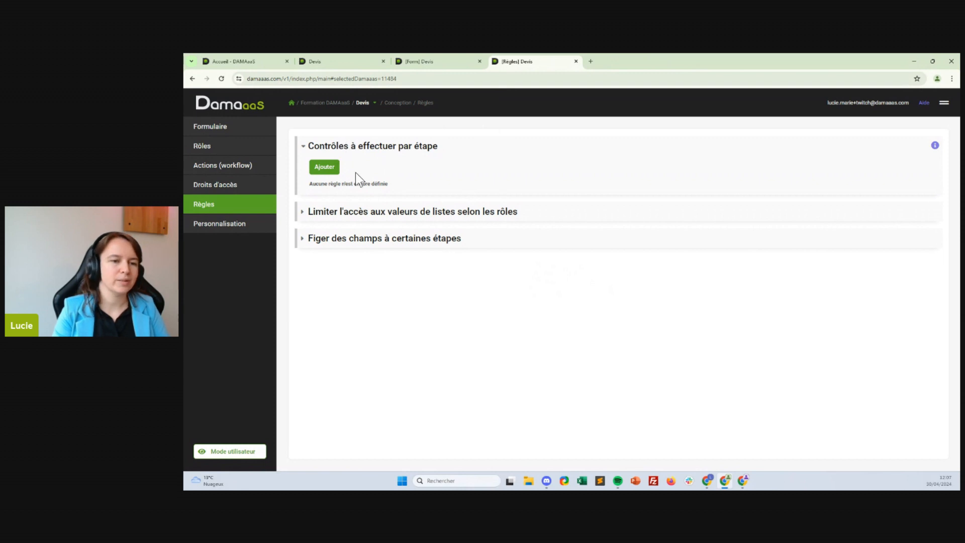
click(399, 241)
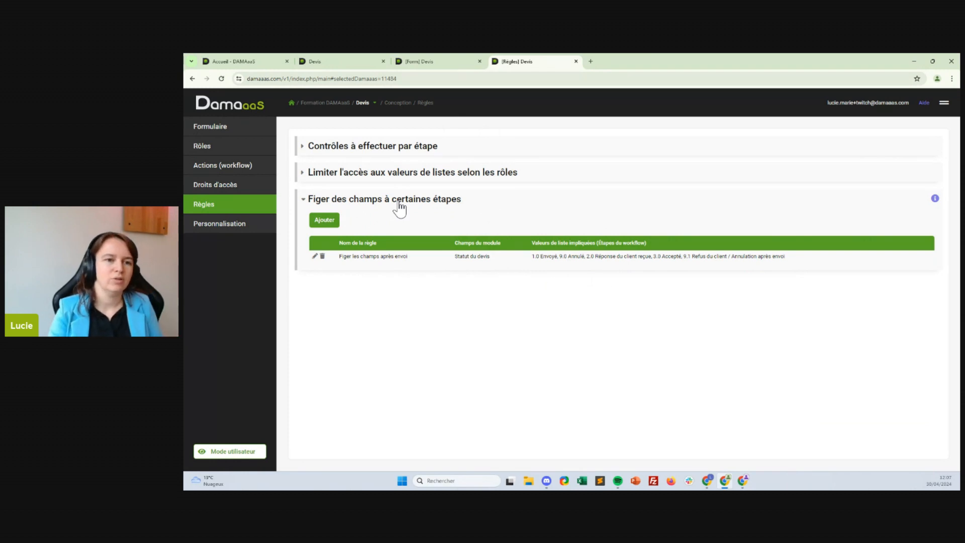
click(391, 147)
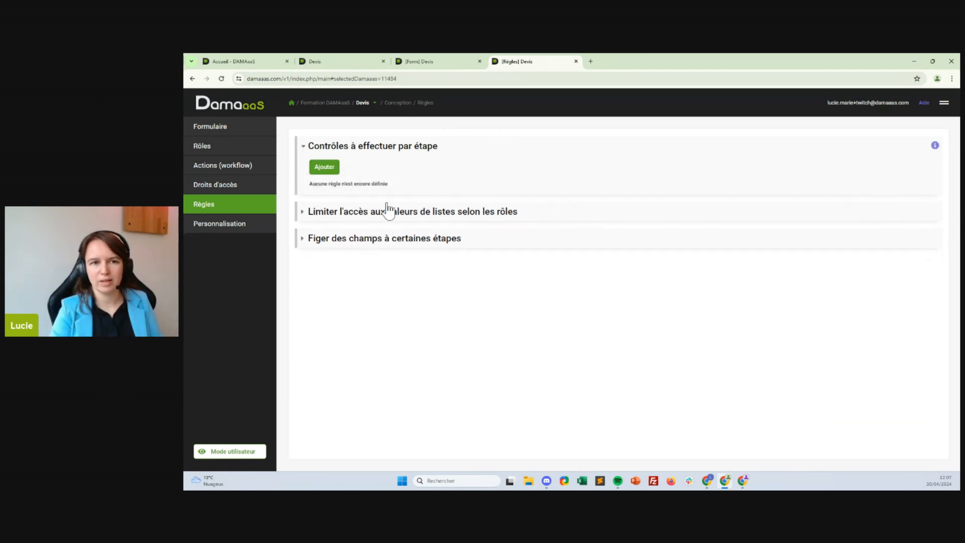
Step: Open the Devis workflow actions in a separate browser tab and display them as a graphical representation
click(436, 55)
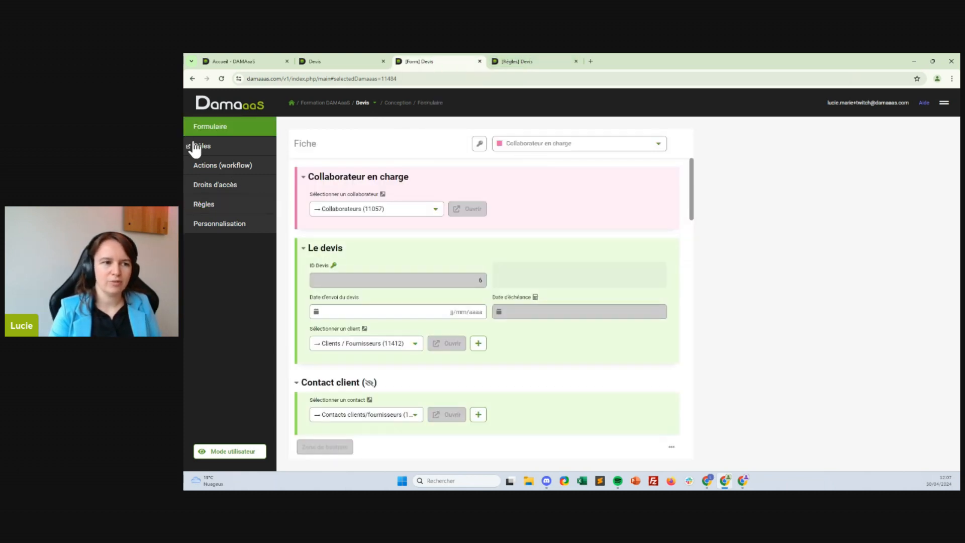
click(188, 167)
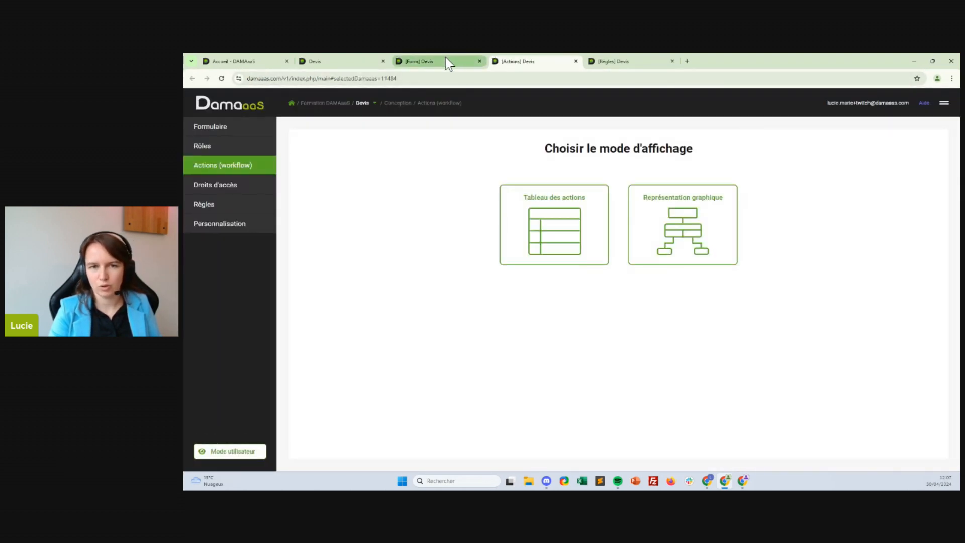
mouse_move(445, 59)
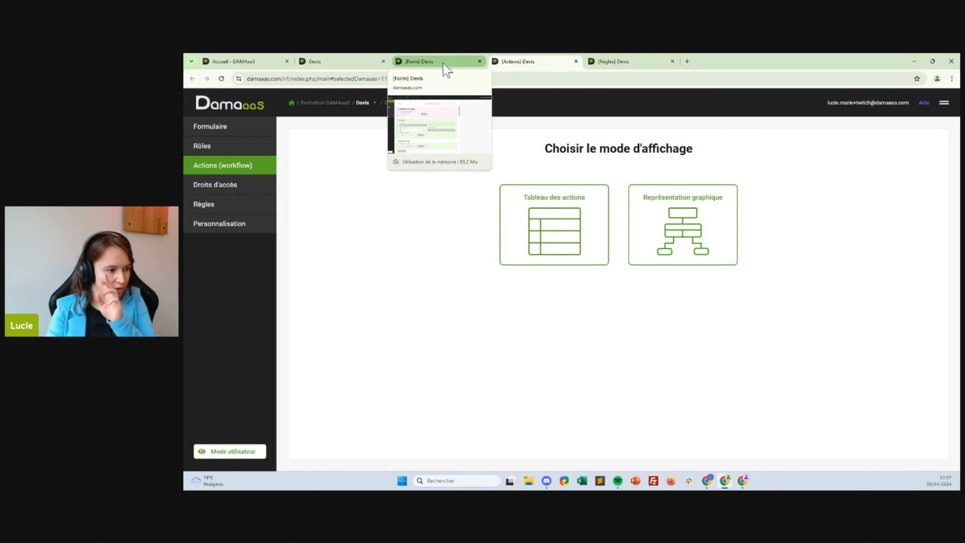
click(444, 63)
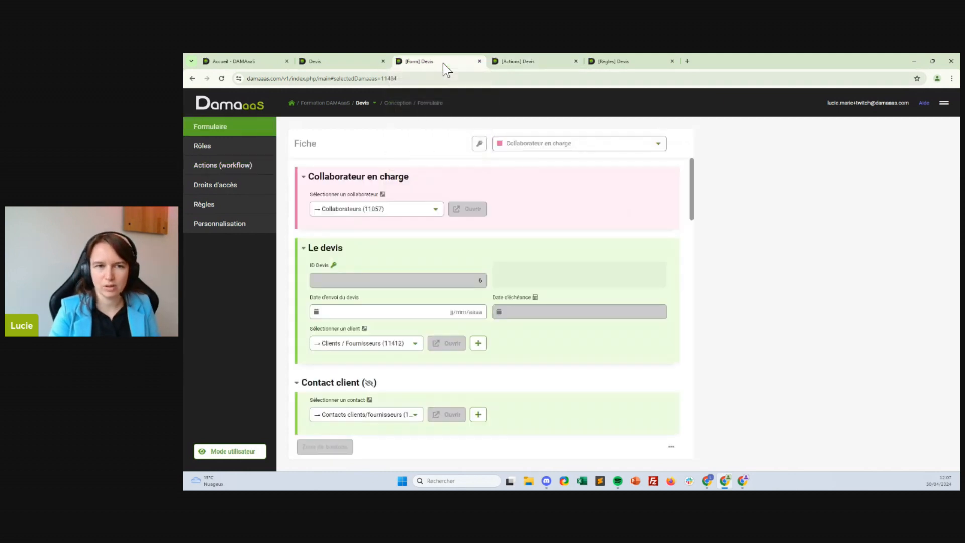
click(531, 62)
click(653, 253)
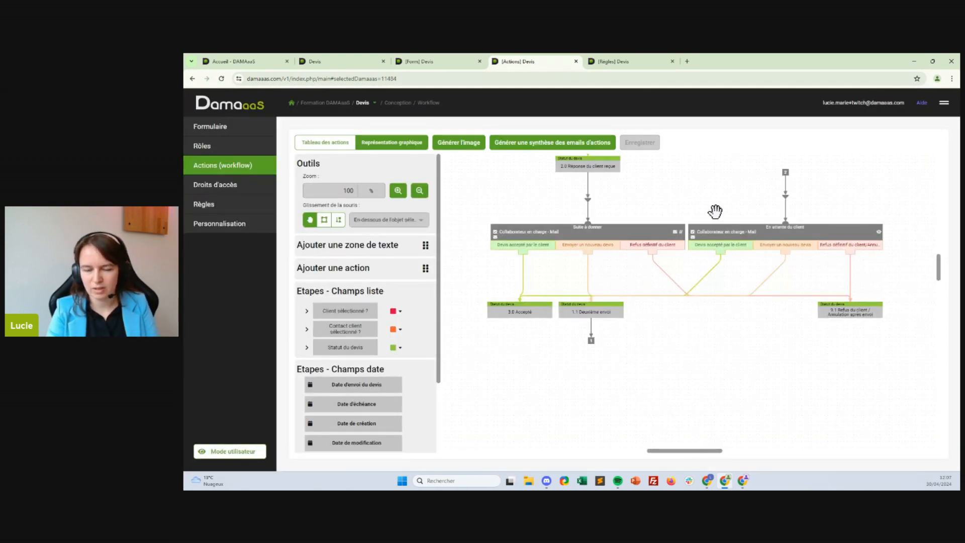
Step: Examine the general and advanced link options of the form's "Sélectionner un collaborateur" field, then close them without saving
click(442, 61)
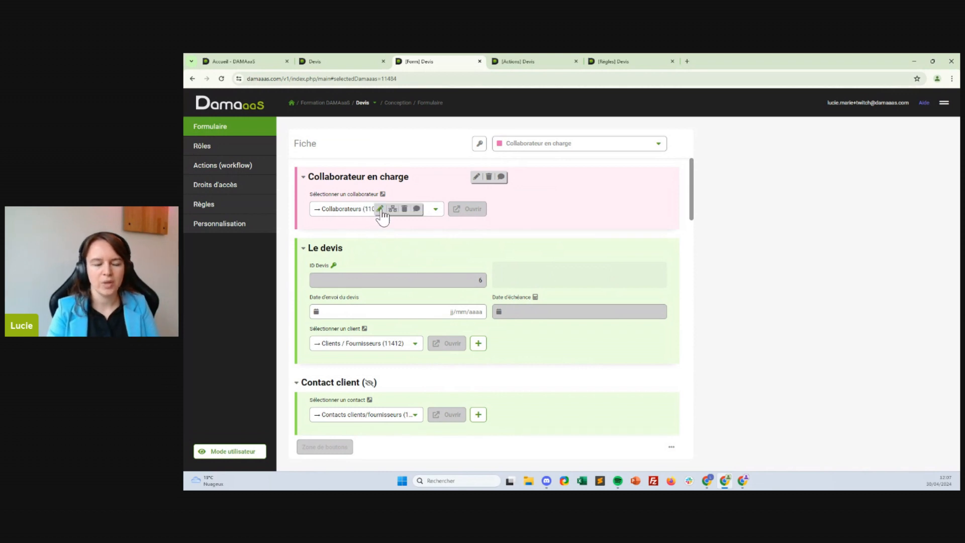
click(380, 209)
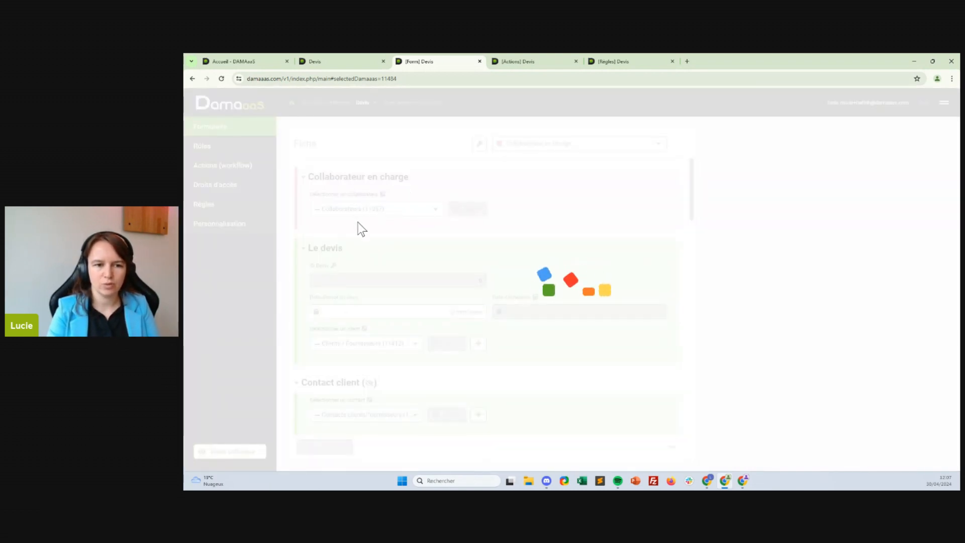
scroll(661, 395, down, 2)
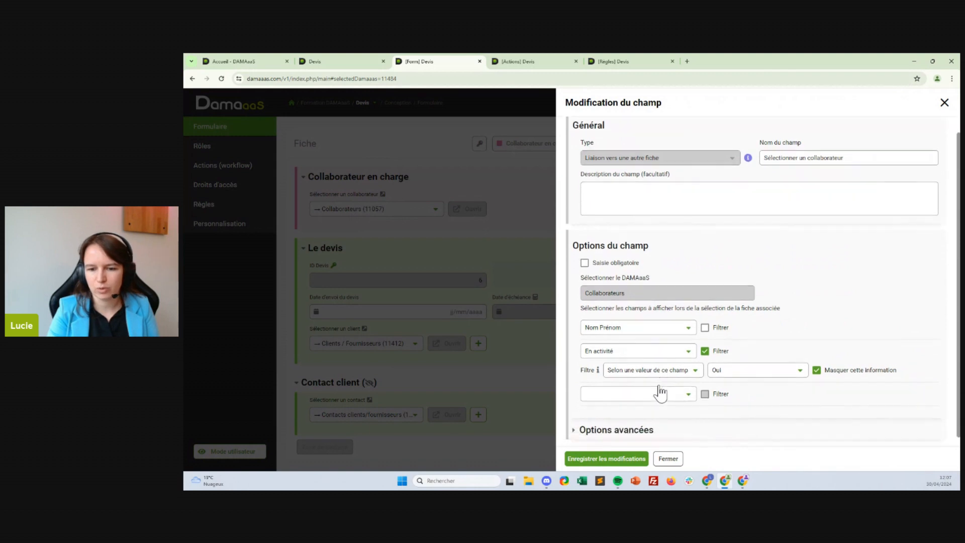
click(625, 420)
scroll(658, 352, down, 3)
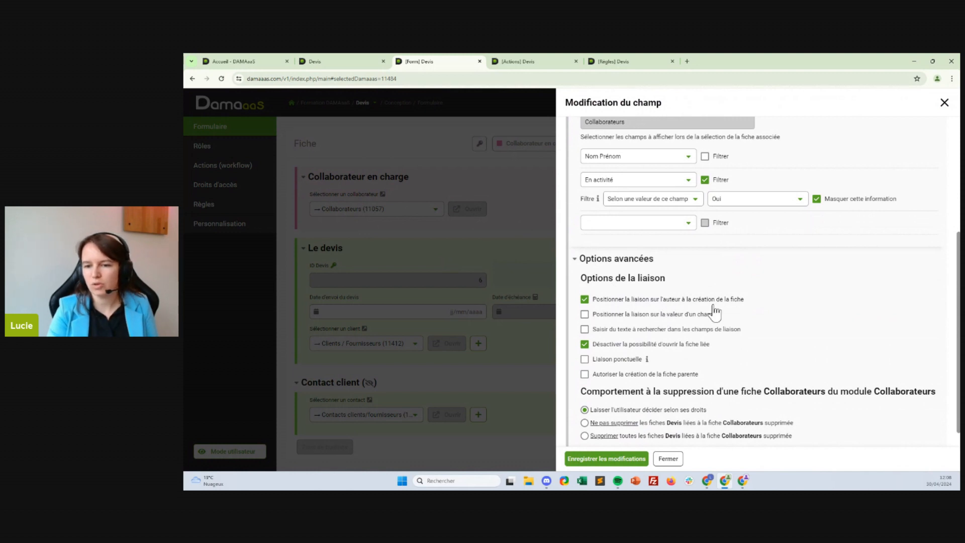
click(668, 459)
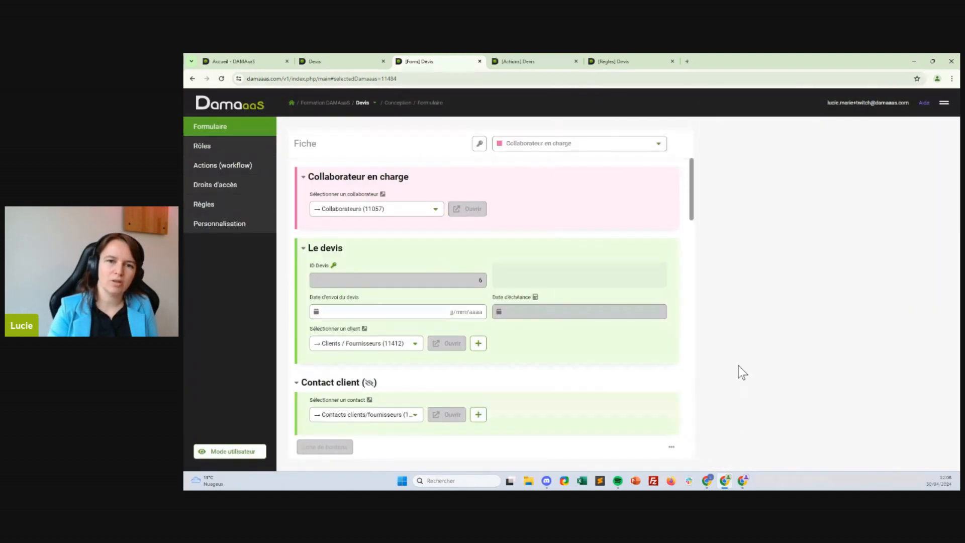
Step: Add a per-step control rule named "Sélectionner un collaborateur" that applies to the "Statut du devis" list field
click(631, 61)
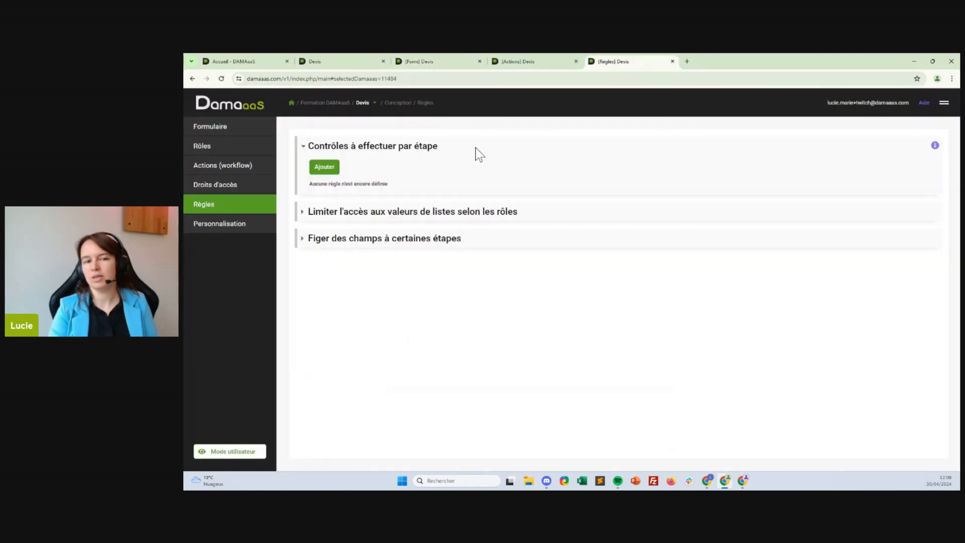
click(325, 170)
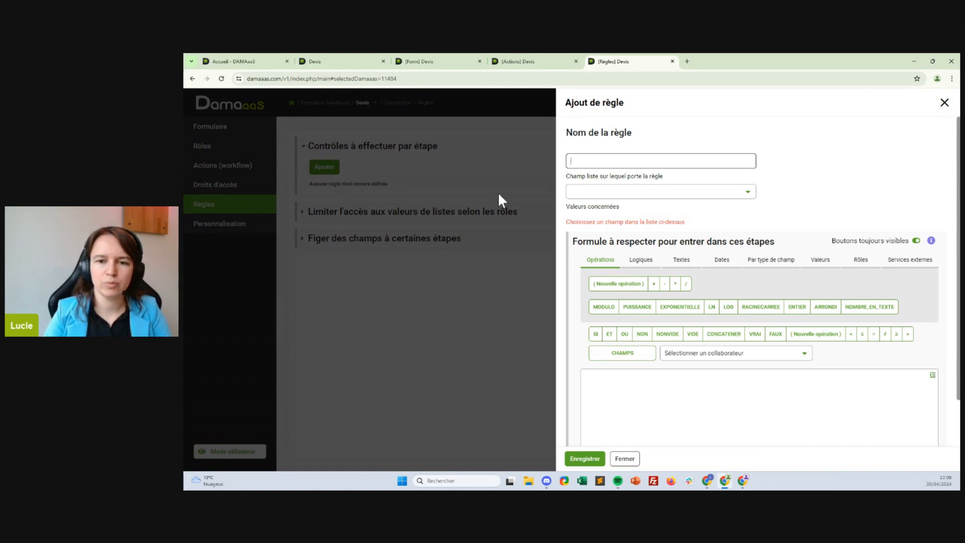
click(654, 194)
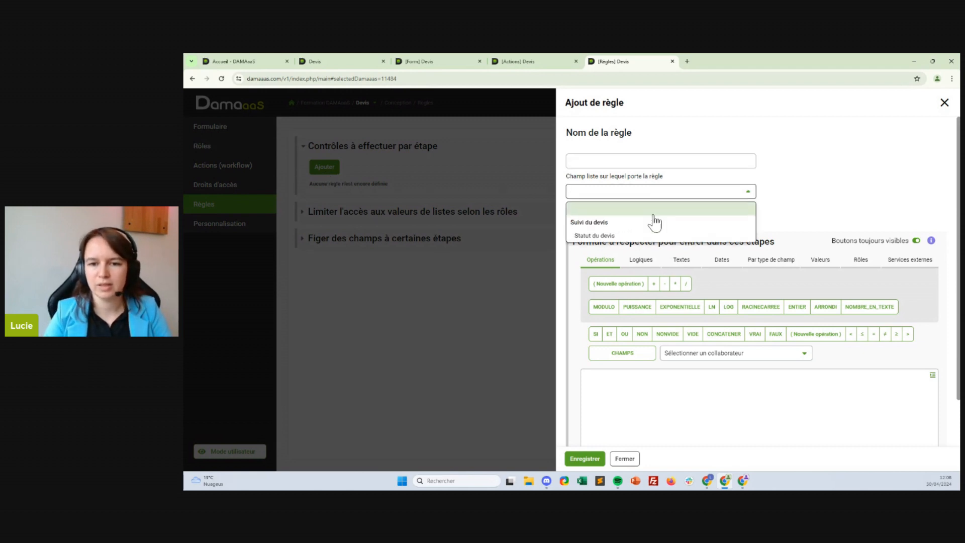
click(631, 164)
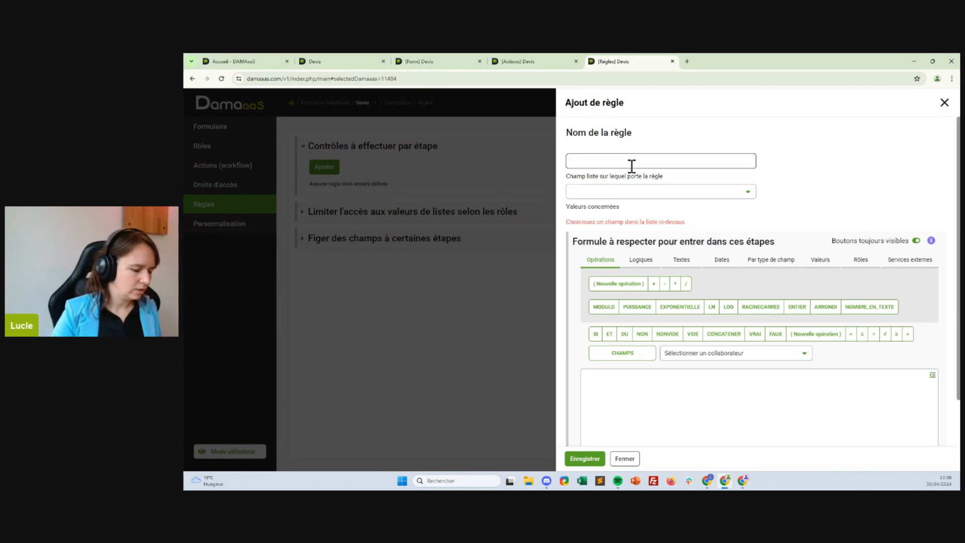
text(Sélectionner un collaborateur)
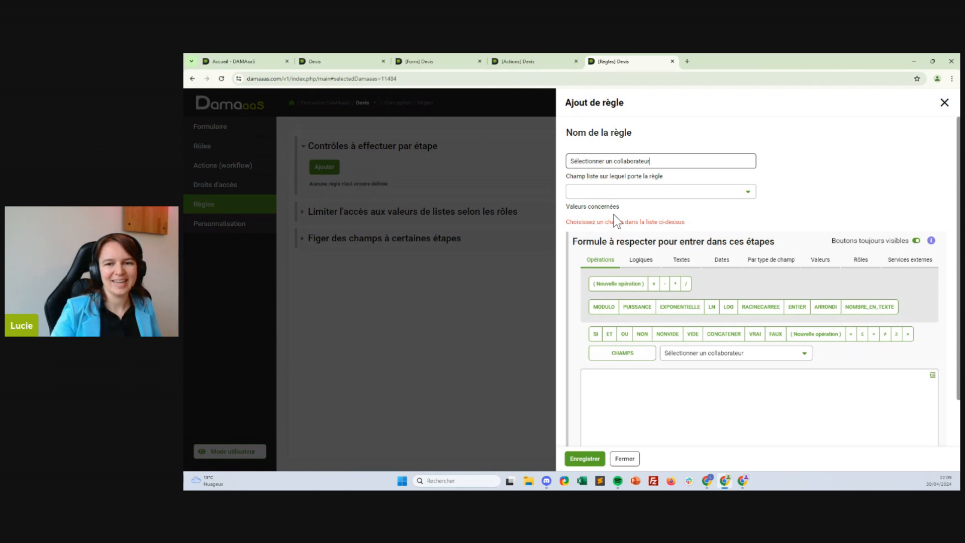
click(635, 195)
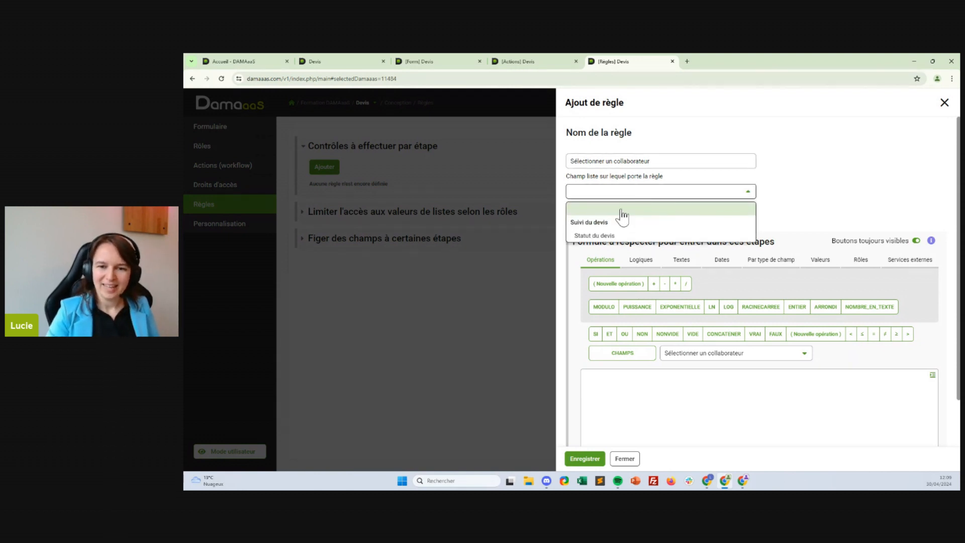
click(596, 235)
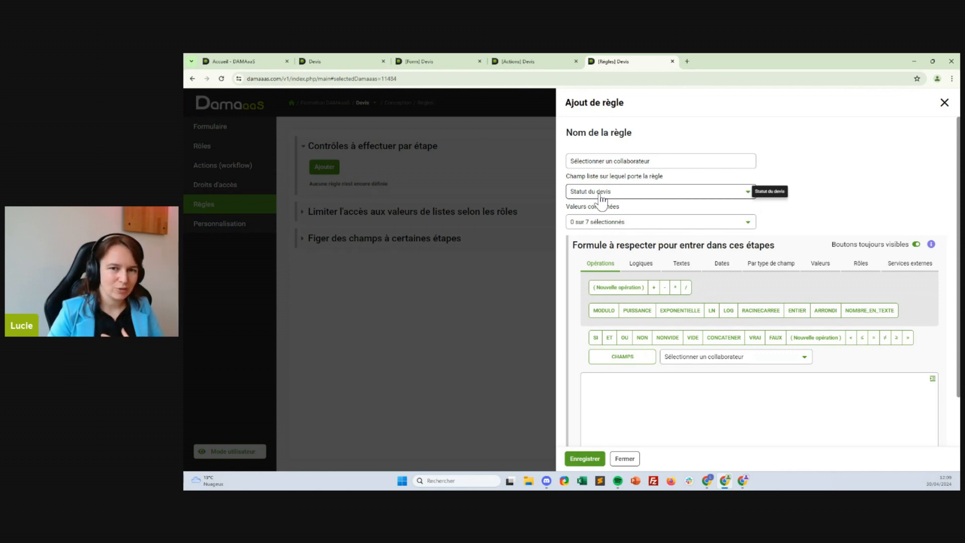
Step: Check the client response and follow-up steps in the Devis workflow diagram, then return to the rule being added
click(525, 59)
drag(708, 196, 724, 303)
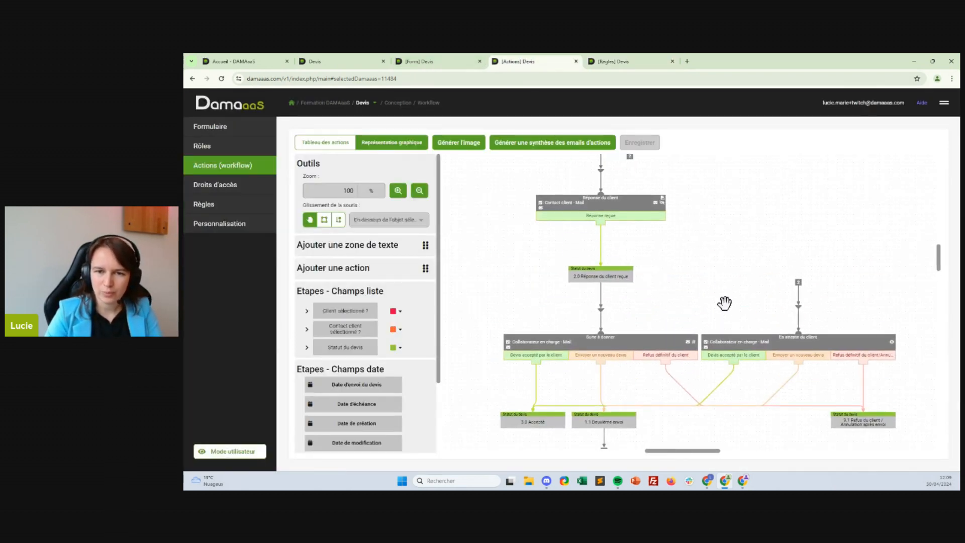
click(602, 61)
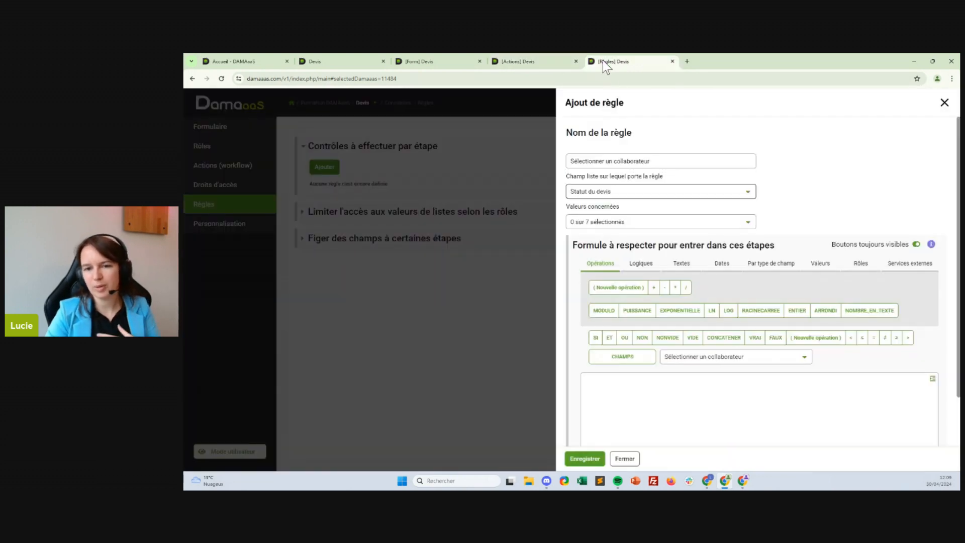
Step: Keep "Statut du devis" as the rule's list field and select the values "1.0 Envoyé" and "1.1 Deuxième envoi"
click(640, 194)
click(625, 236)
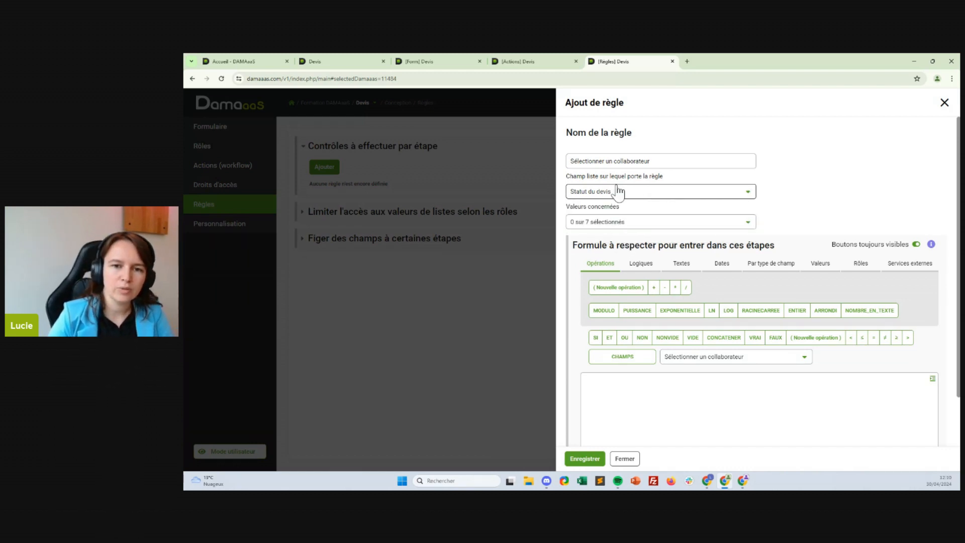
click(703, 226)
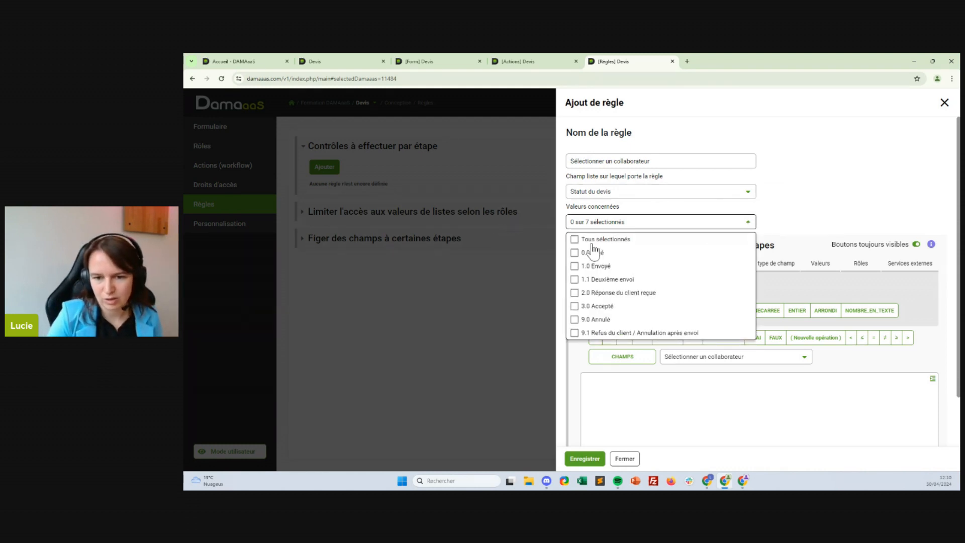
click(586, 270)
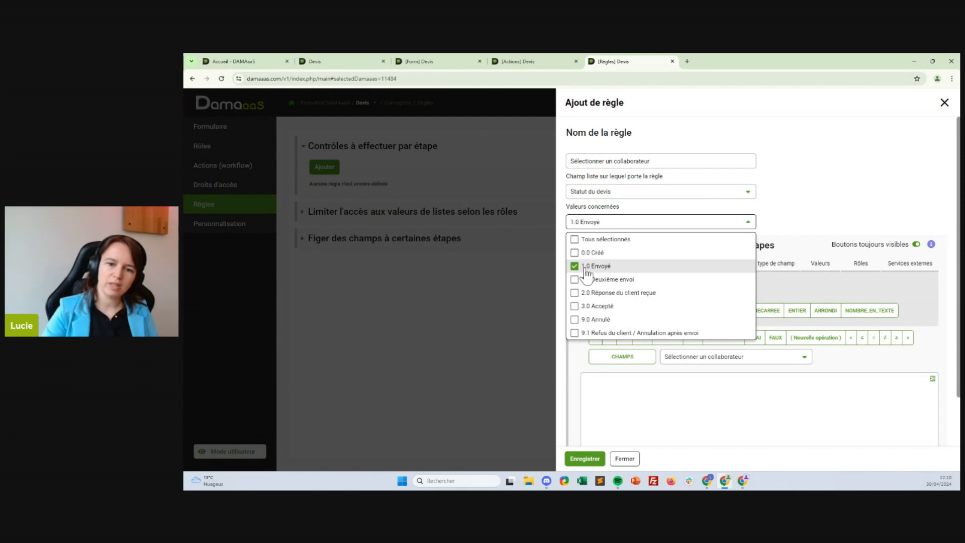
click(595, 283)
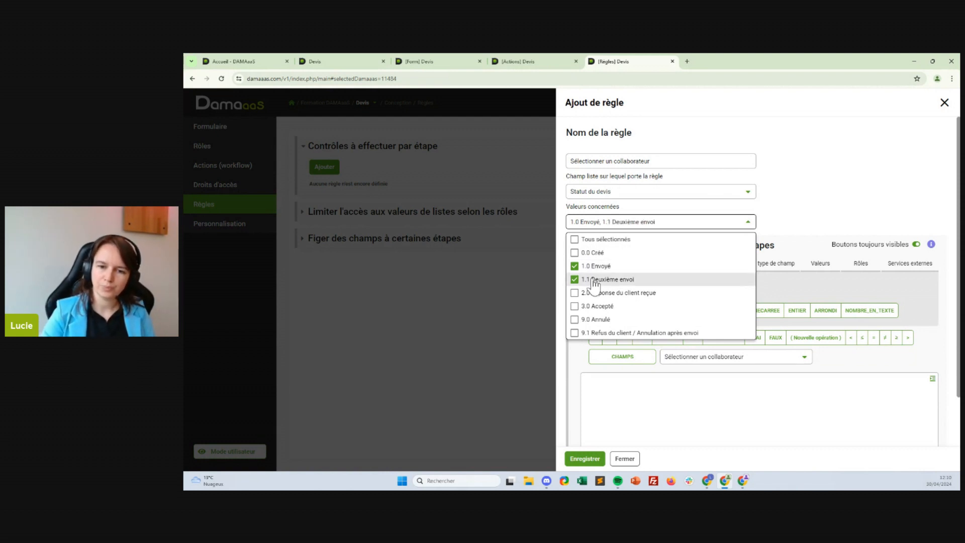
click(595, 282)
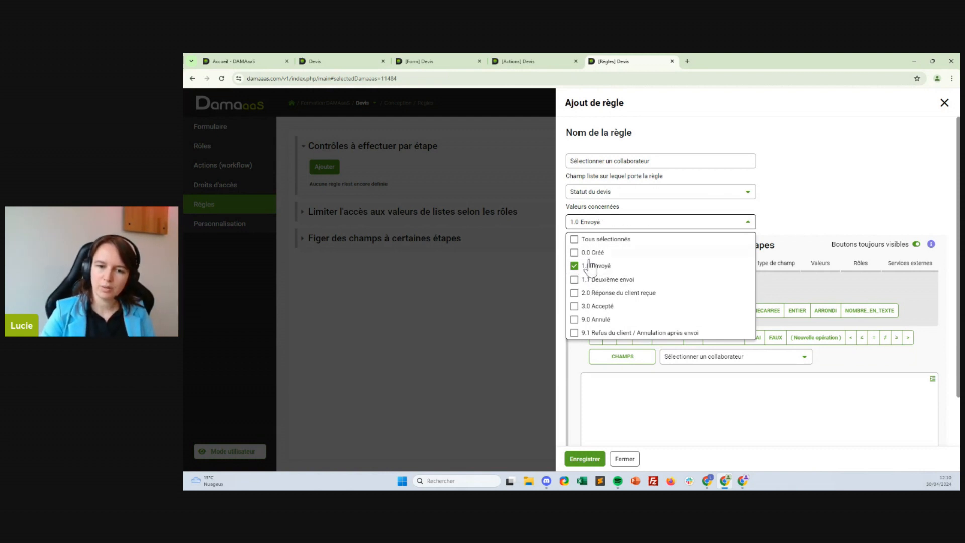
click(611, 280)
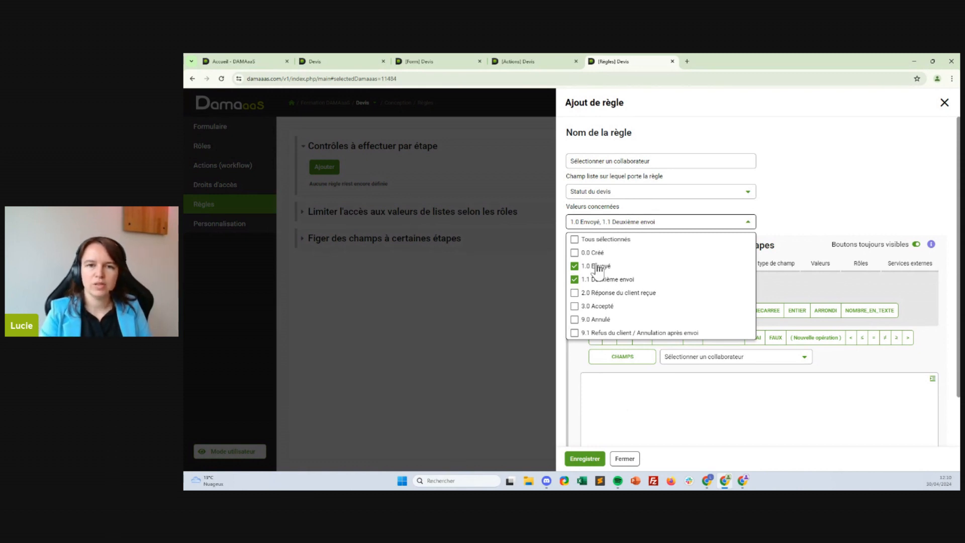
Step: In the Devis workflow's "Statut du devis" field, rename "1.1 Deuxième envoi" to "0.1 Deuxième envoi", place it above "1.0 Envoyé" and save the field
click(554, 61)
drag(782, 183, 686, 326)
drag(692, 291, 700, 361)
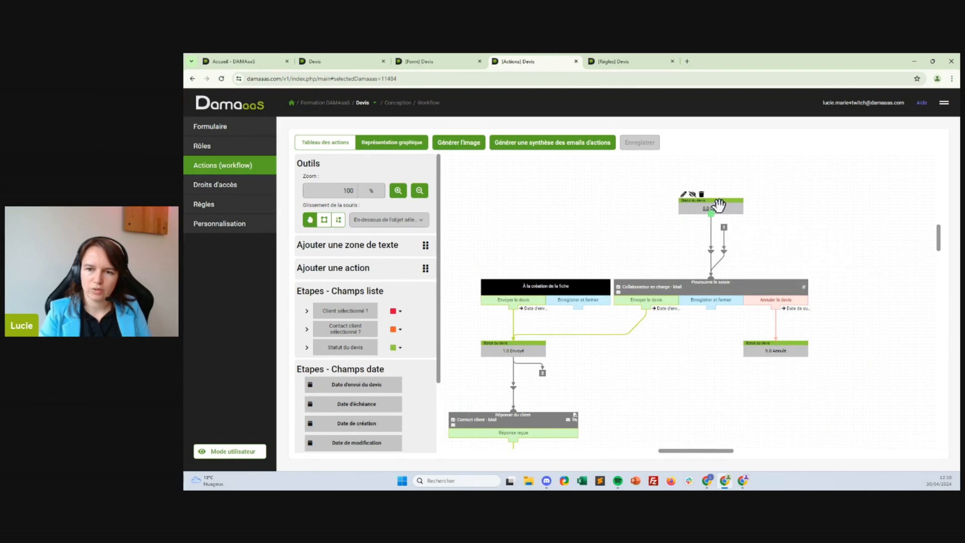
drag(593, 370, 789, 182)
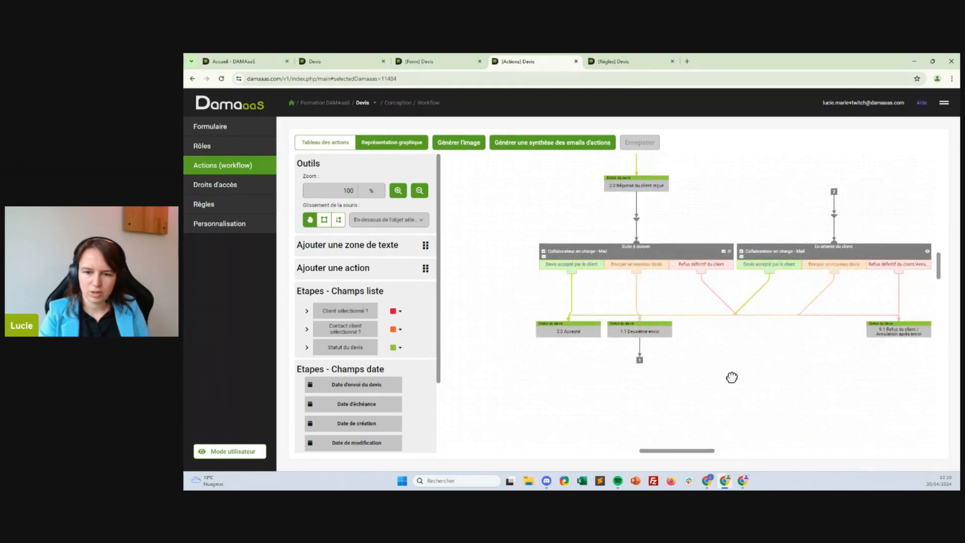
drag(732, 375, 680, 340)
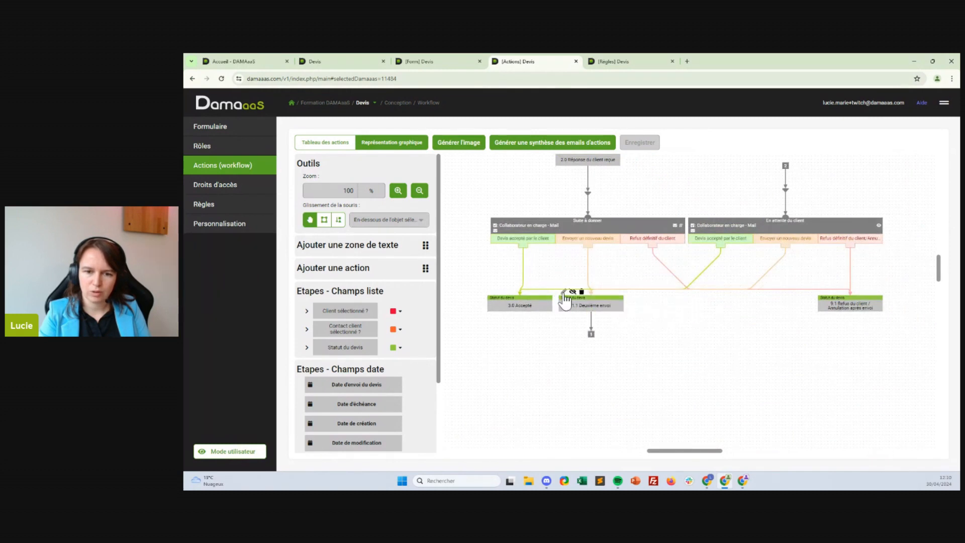
click(564, 291)
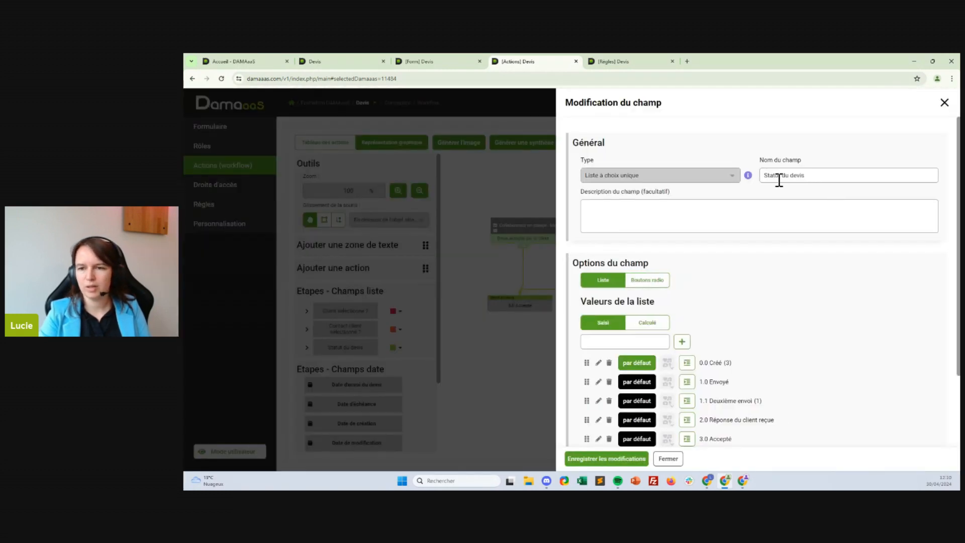
scroll(595, 341, down, 2)
click(598, 322)
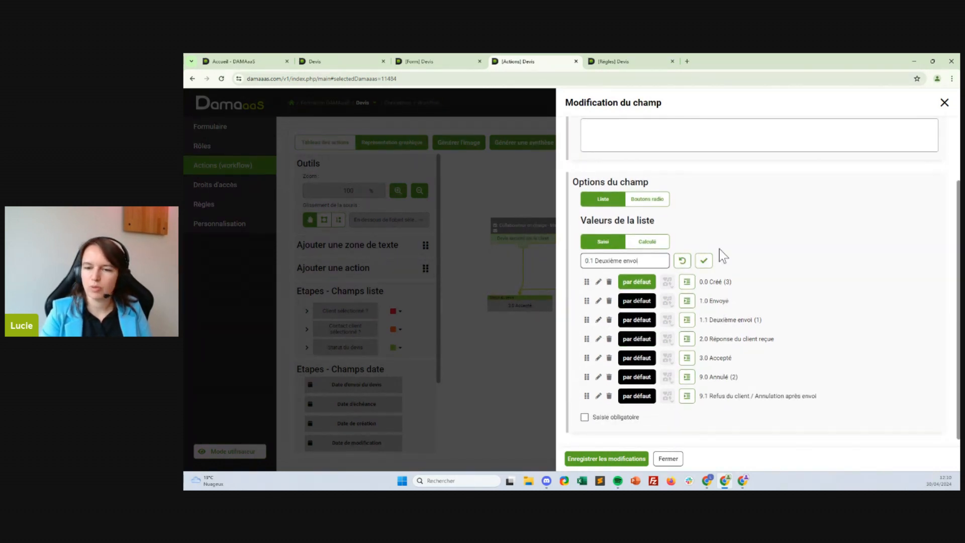
click(704, 260)
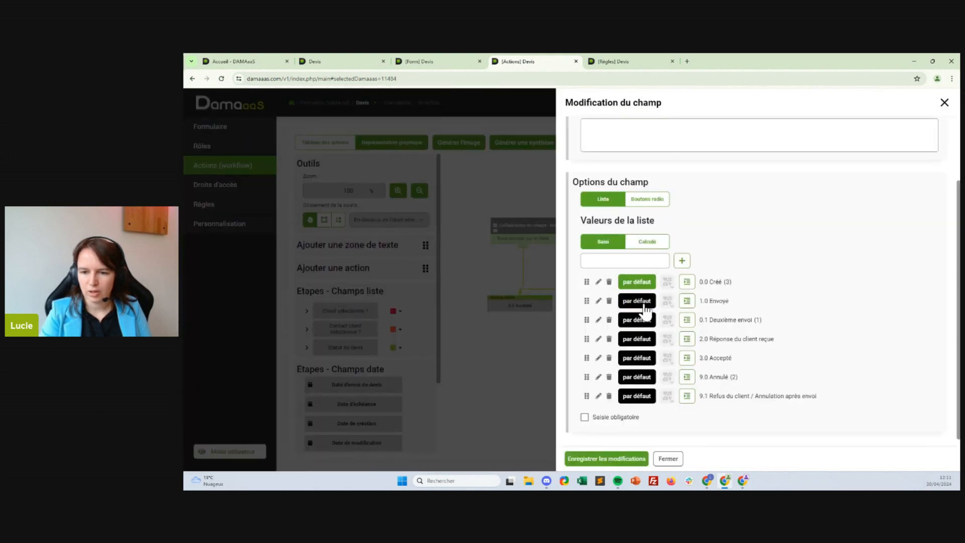
mouse_move(586, 320)
mouse_down()
mouse_move(589, 296)
mouse_move(588, 308)
mouse_up()
click(629, 464)
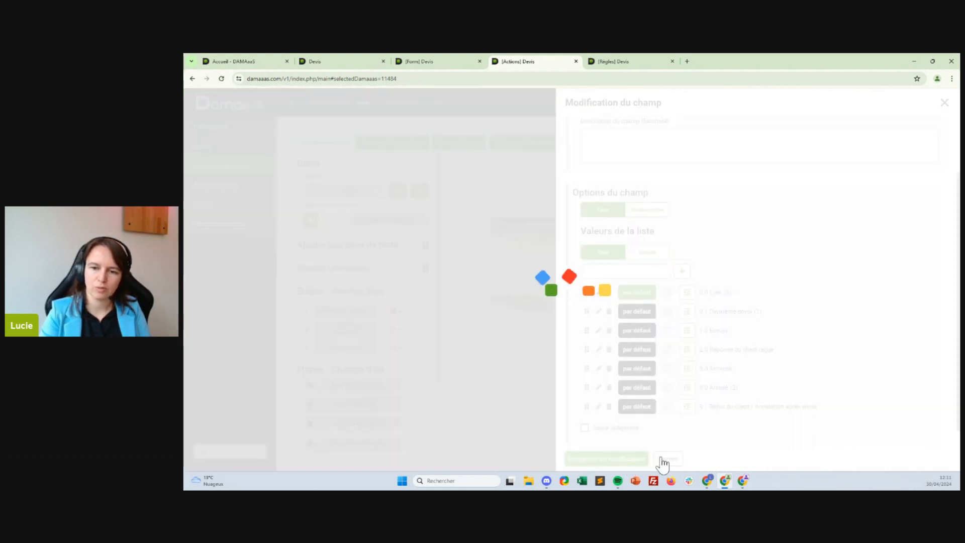
Step: Save the rule being added, reopen it for editing and remove "0.1 Deuxième envoi" from its values, leaving only "1.0 Envoyé"
click(643, 64)
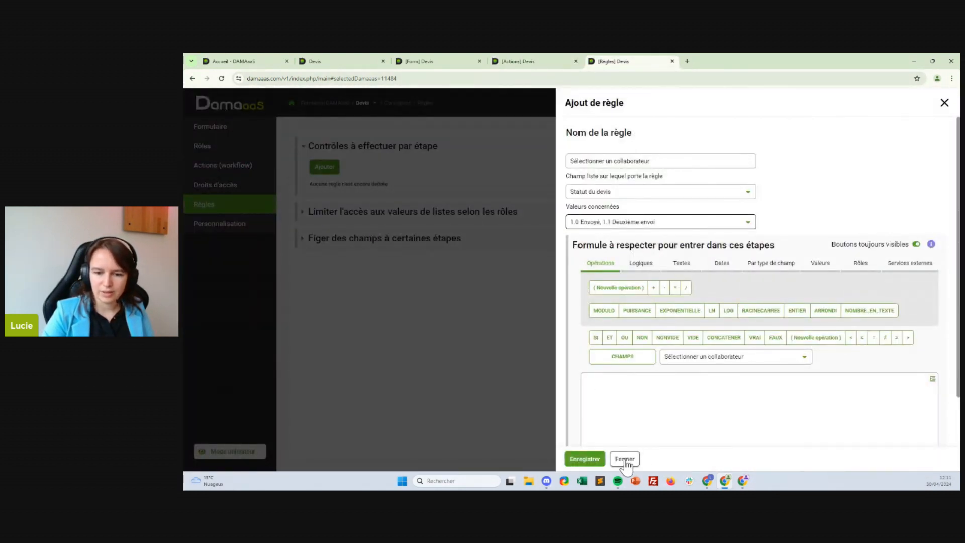
click(585, 458)
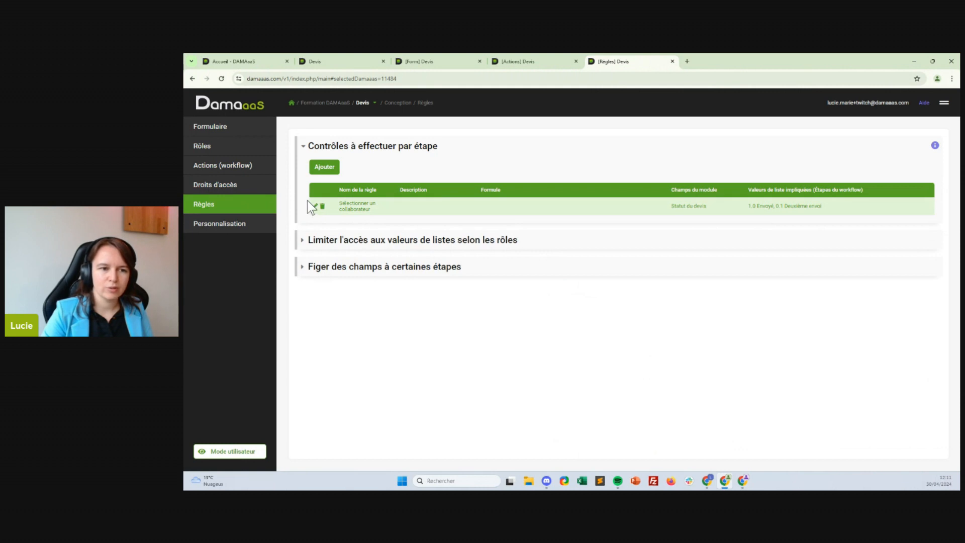
click(316, 206)
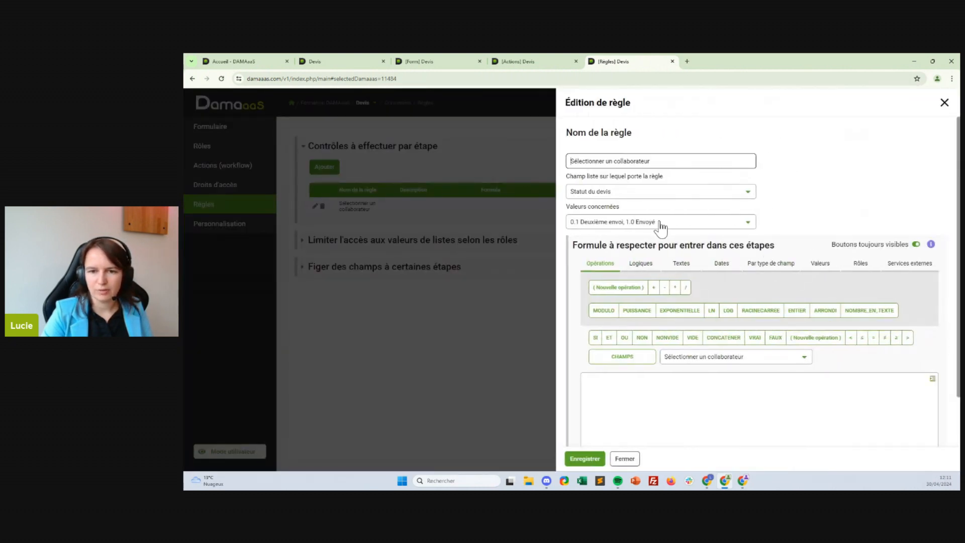
click(659, 222)
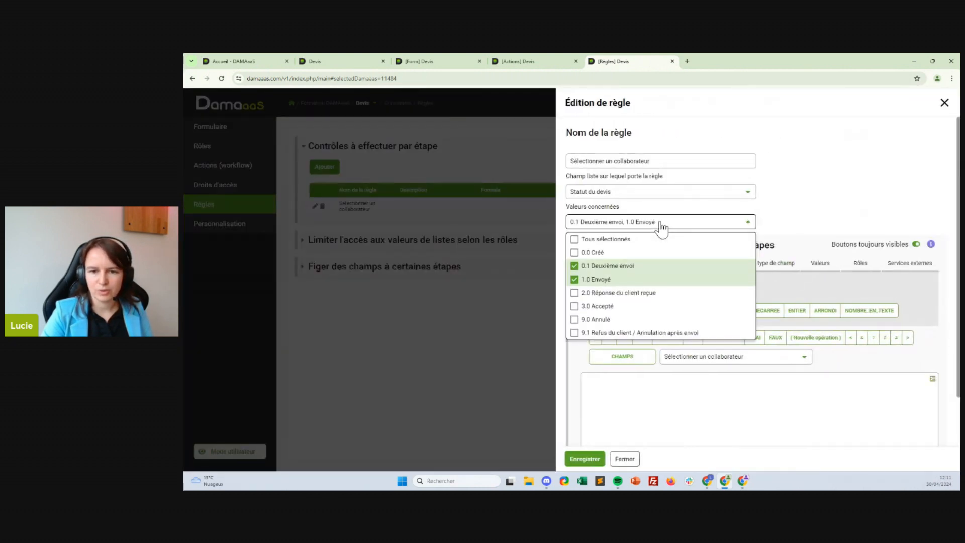
click(575, 266)
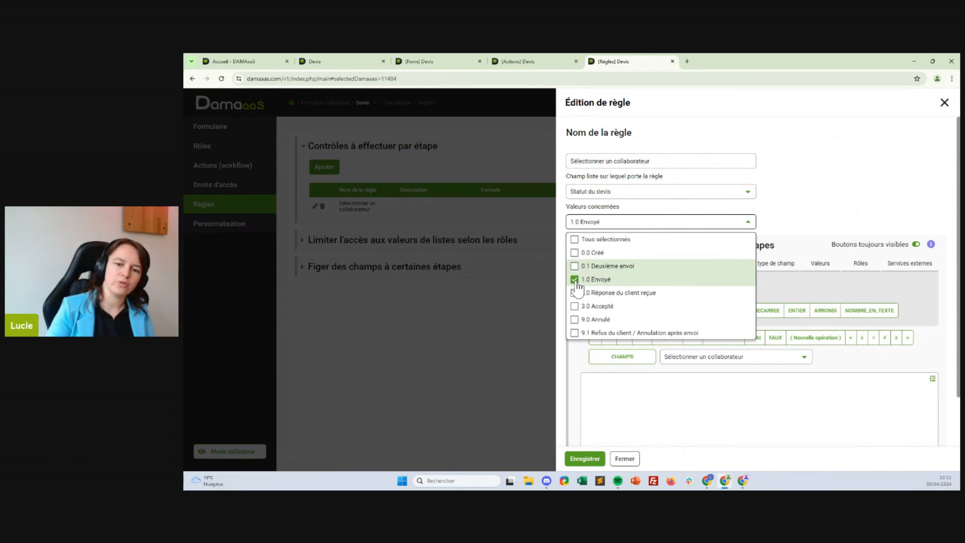
click(741, 394)
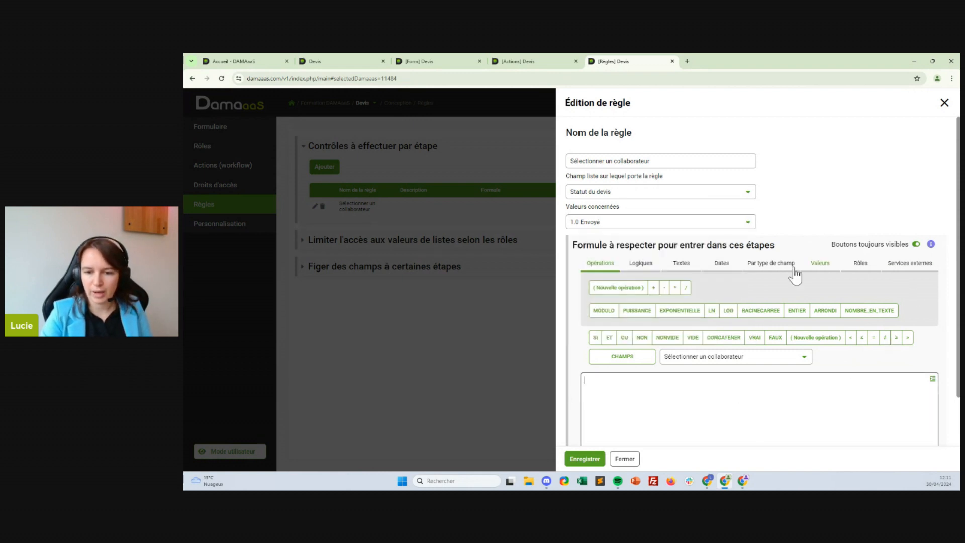
scroll(779, 246, down, 2)
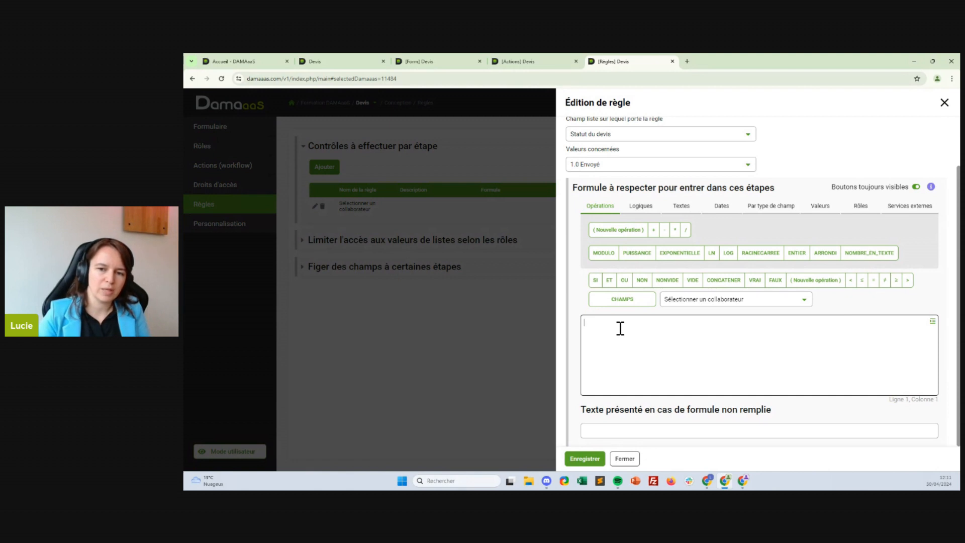
click(667, 280)
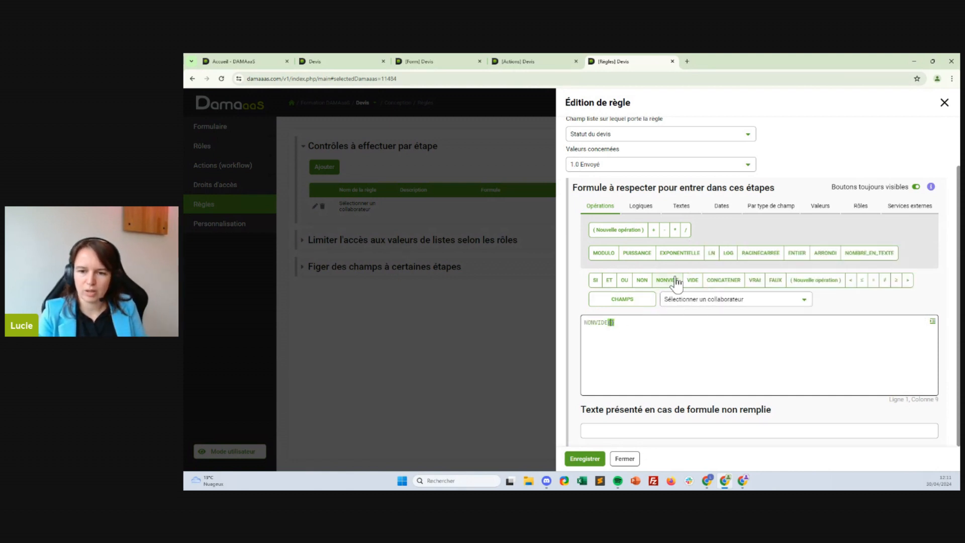
click(634, 300)
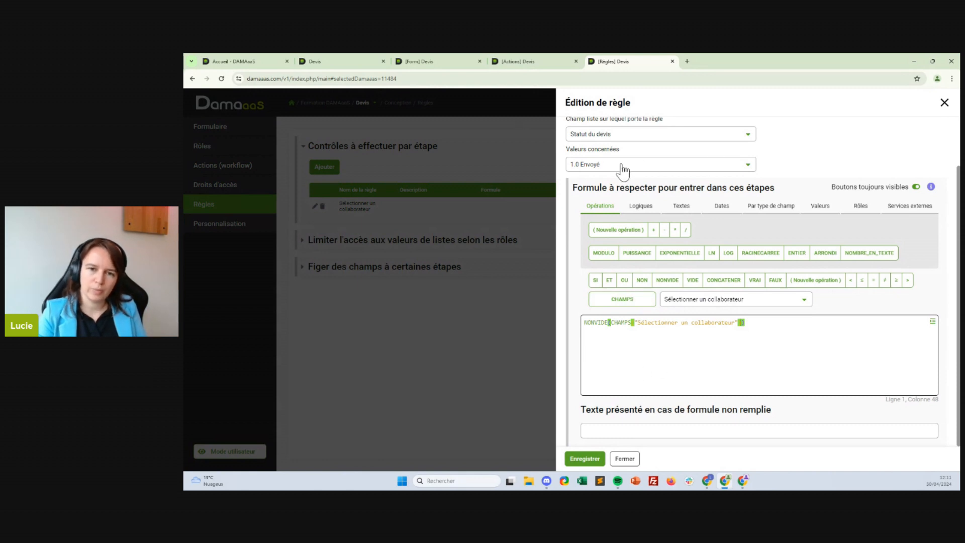
click(661, 363)
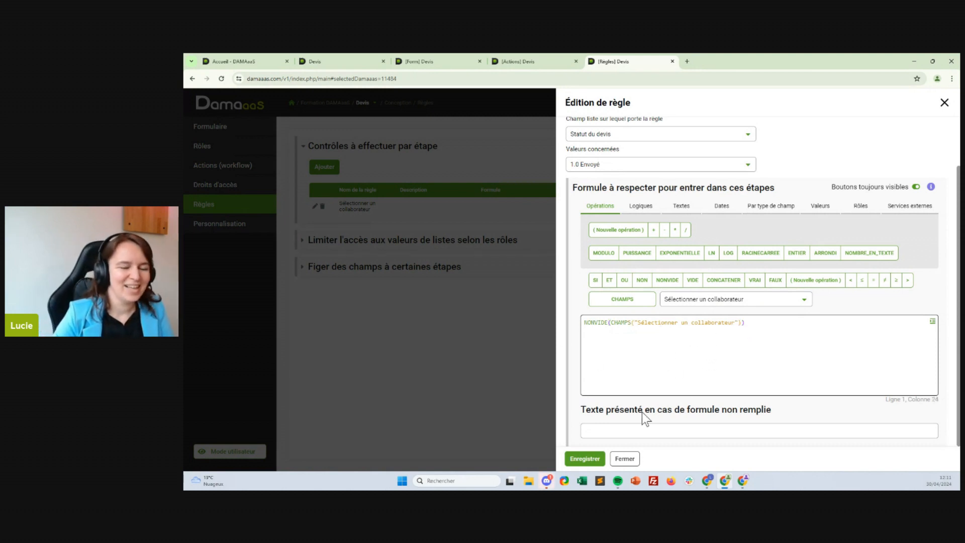
click(669, 429)
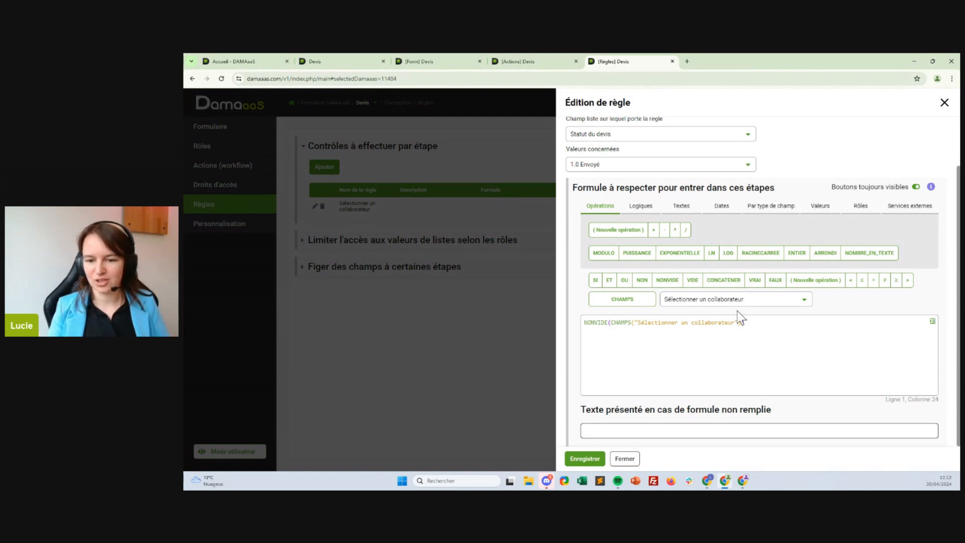
drag(747, 327, 424, 327)
key(Delete)
Step: Build the rule's formula as NONVIDE(CHAMPS("Sélectionner un collaborateur"))
click(670, 282)
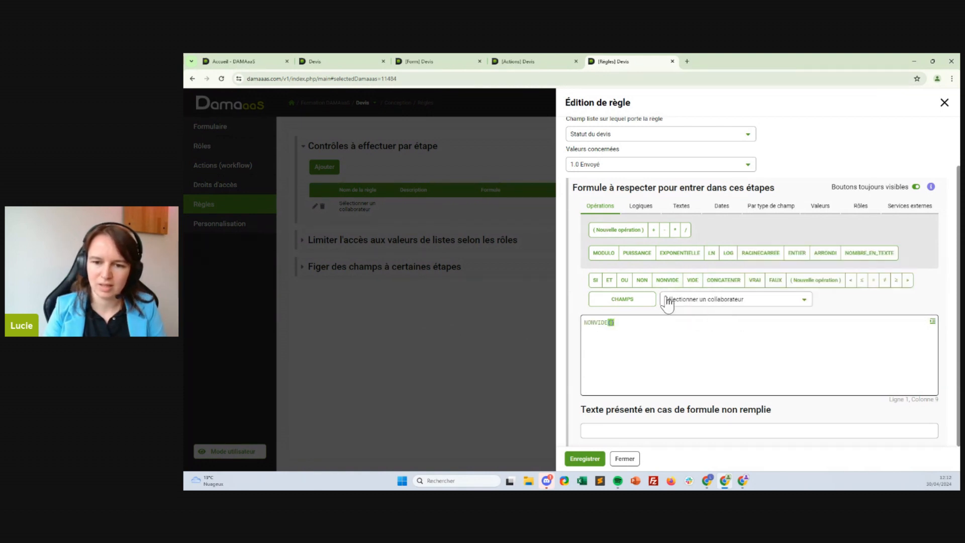
click(701, 301)
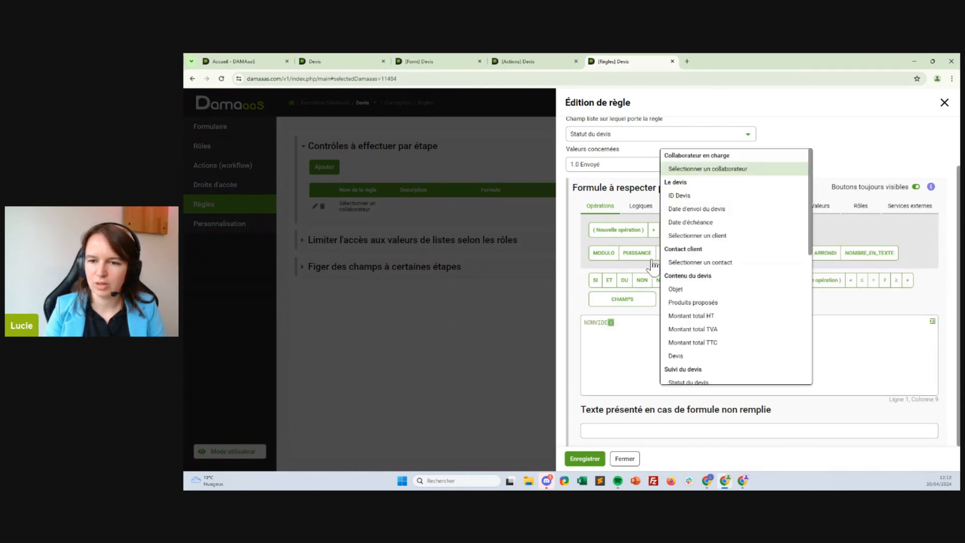
click(713, 171)
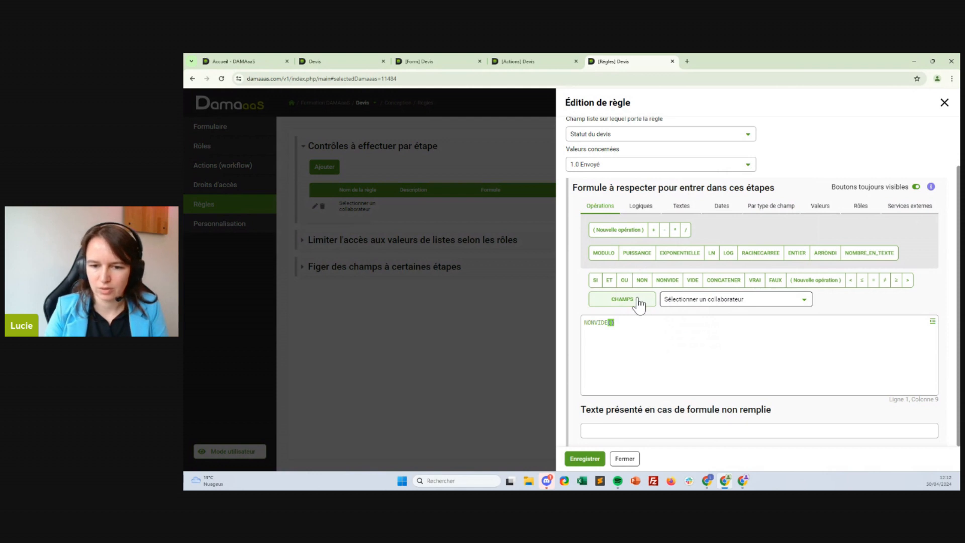
click(616, 302)
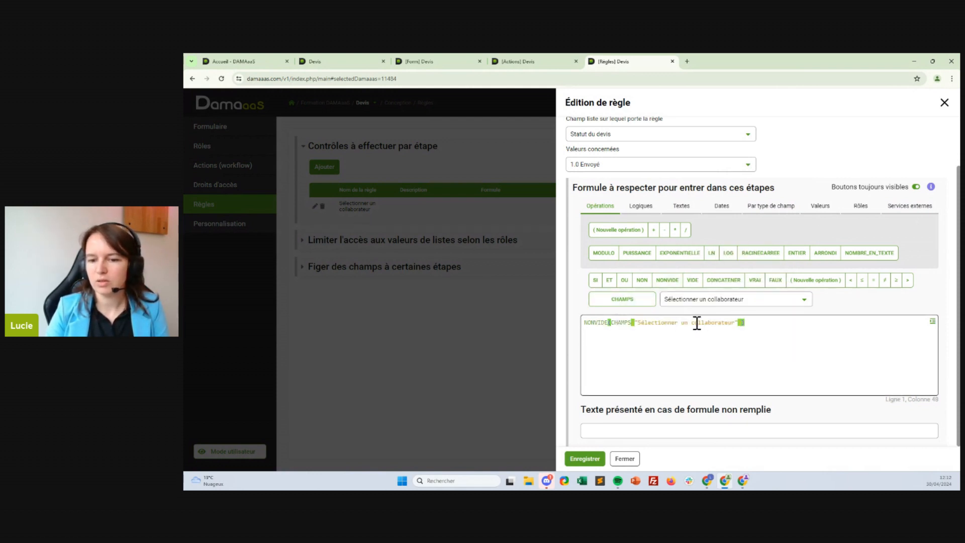
Step: Set the text presented when the formula is not met to Vous devez "Sélectionner un collaborateur" and save the rule
click(730, 430)
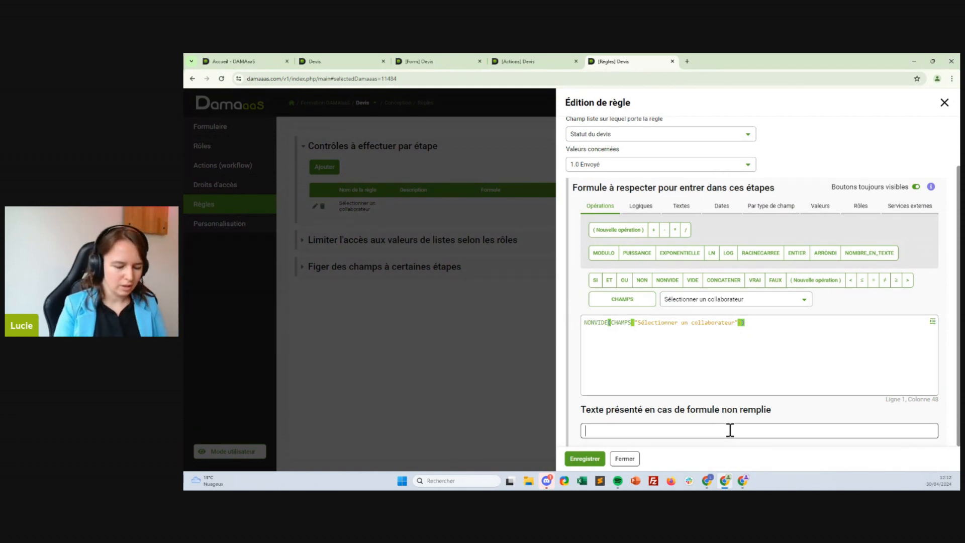
text(Vous devez)
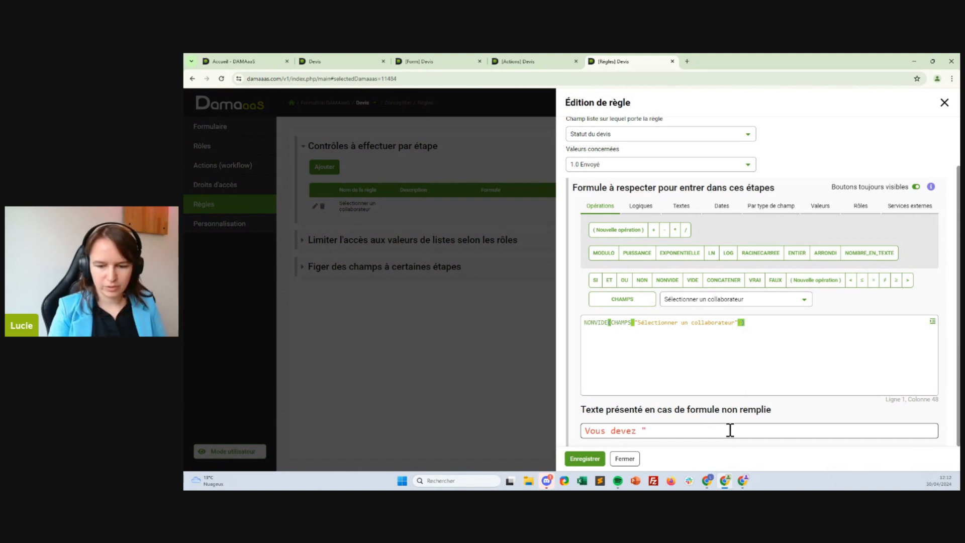
key(BackSpace)
drag(635, 322, 740, 323)
key(ctrl+c)
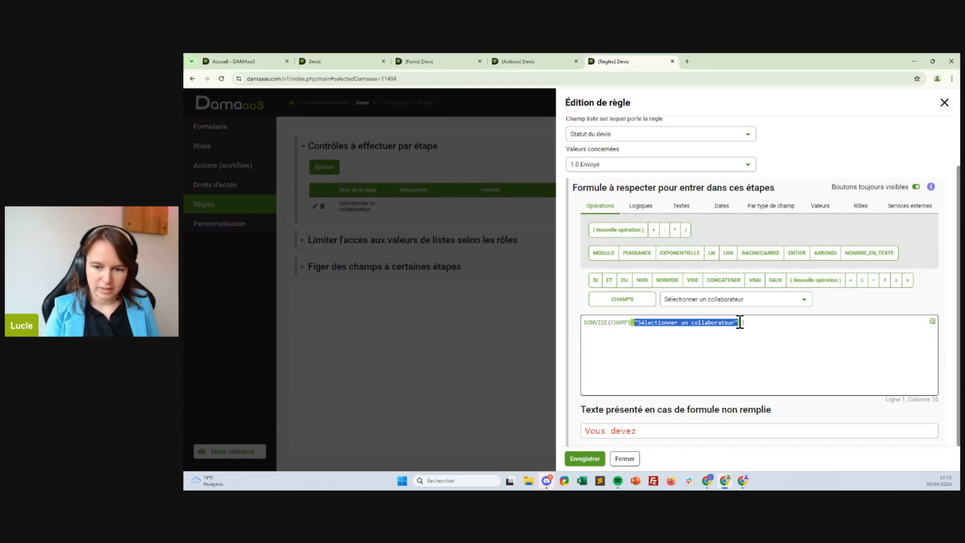
click(649, 323)
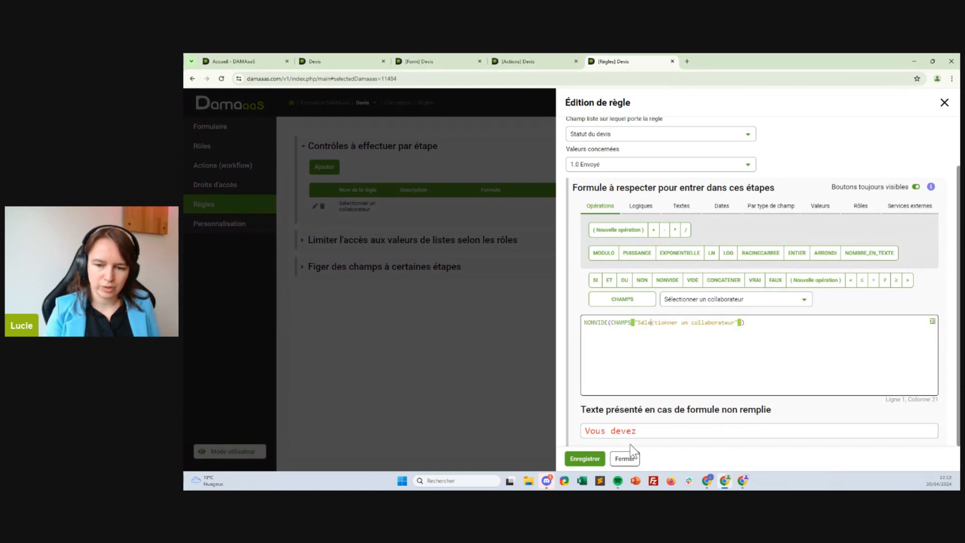
click(654, 435)
key(ctrl+v)
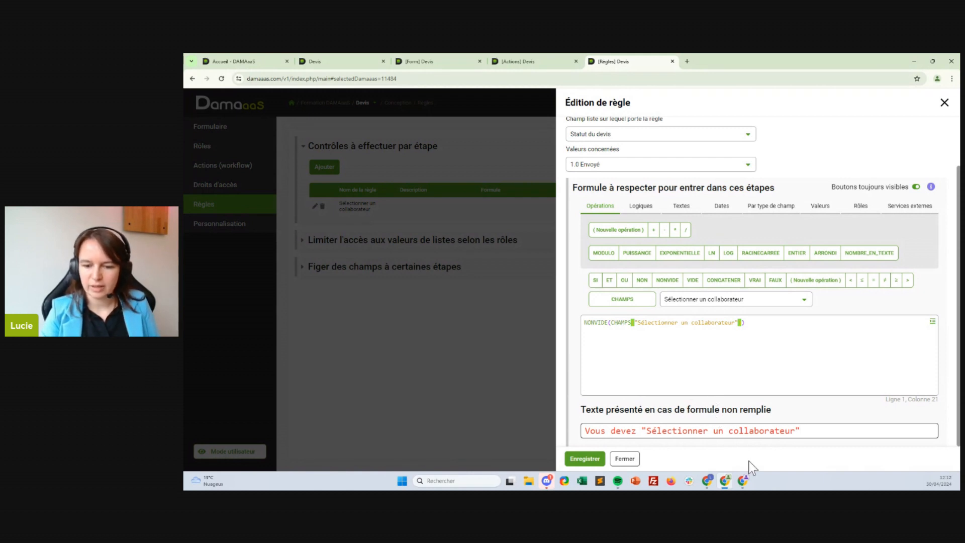
click(591, 461)
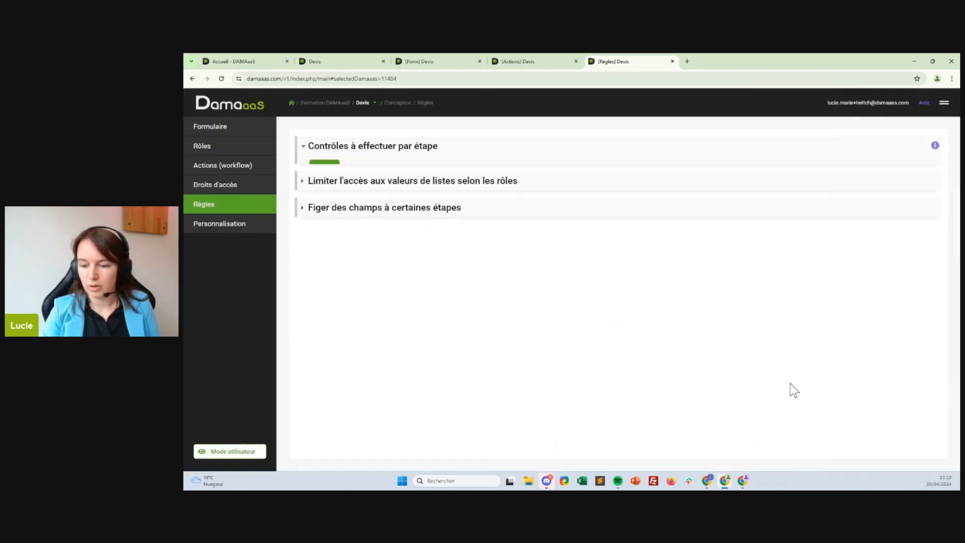
Step: Create a new Devis record, empty its "Sélectionner un collaborateur" field and try to send the quote
click(337, 62)
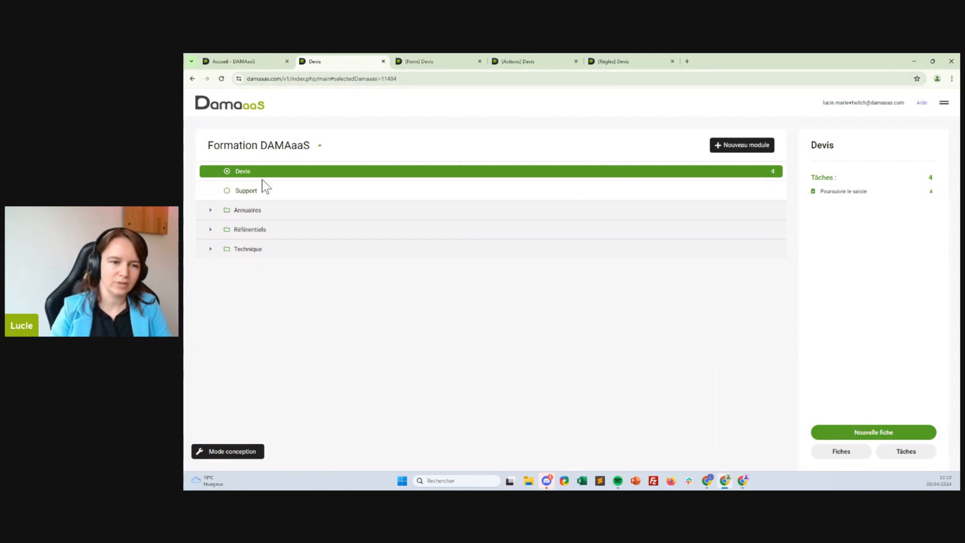
click(859, 432)
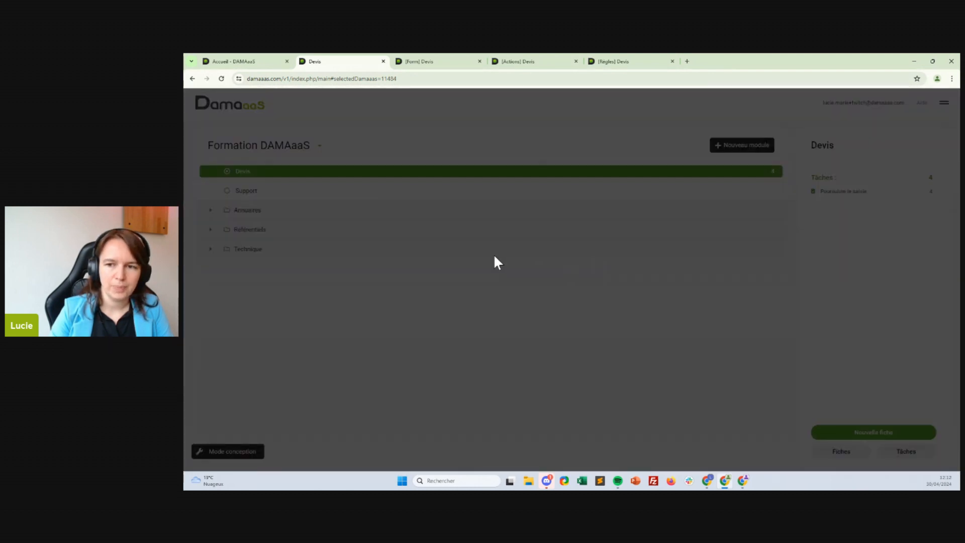
click(430, 136)
click(447, 169)
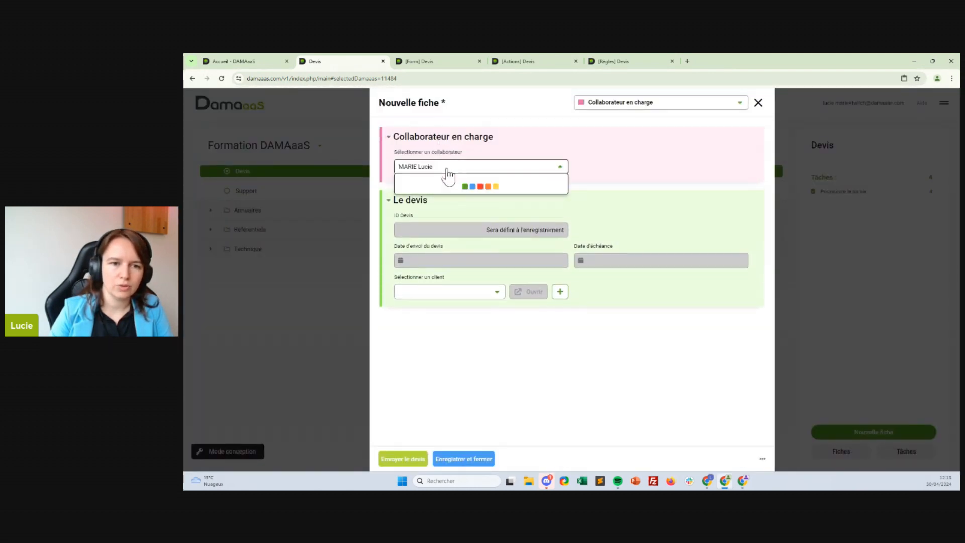
click(446, 186)
click(425, 460)
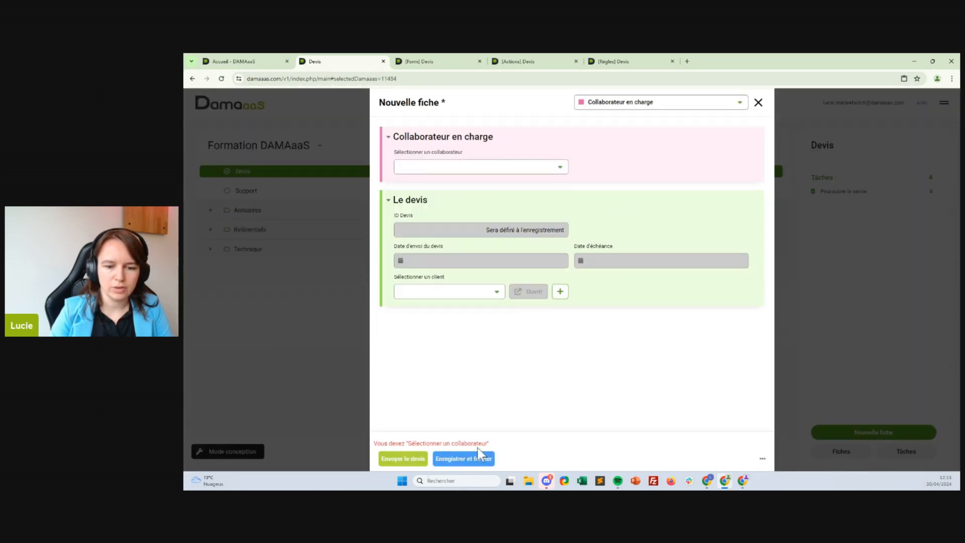
Step: Select a collaborator in the new Devis record and send the quote
click(460, 167)
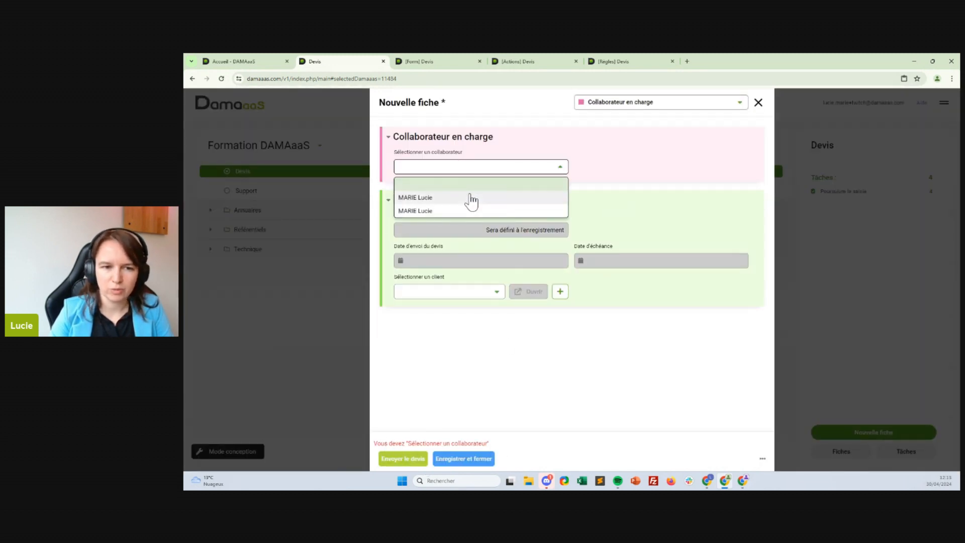
click(456, 199)
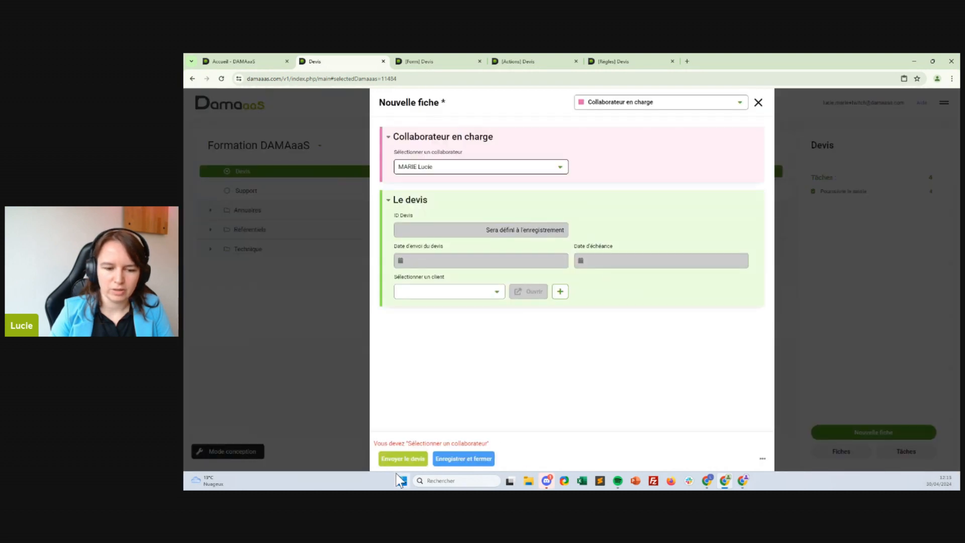
click(403, 458)
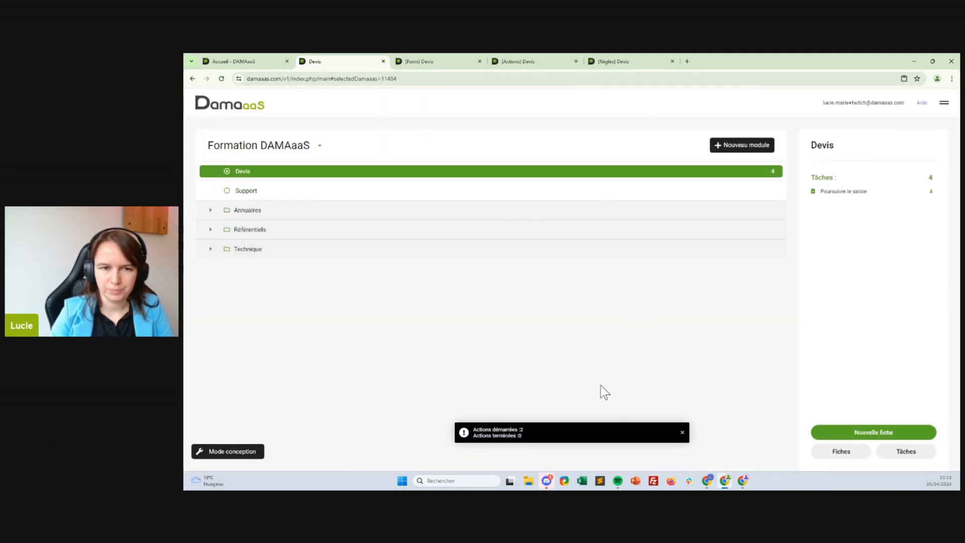
Step: Make the "Sélectionner un collaborateur" field mandatory (Saisie obligatoire) in the Devis form and save the field
click(629, 59)
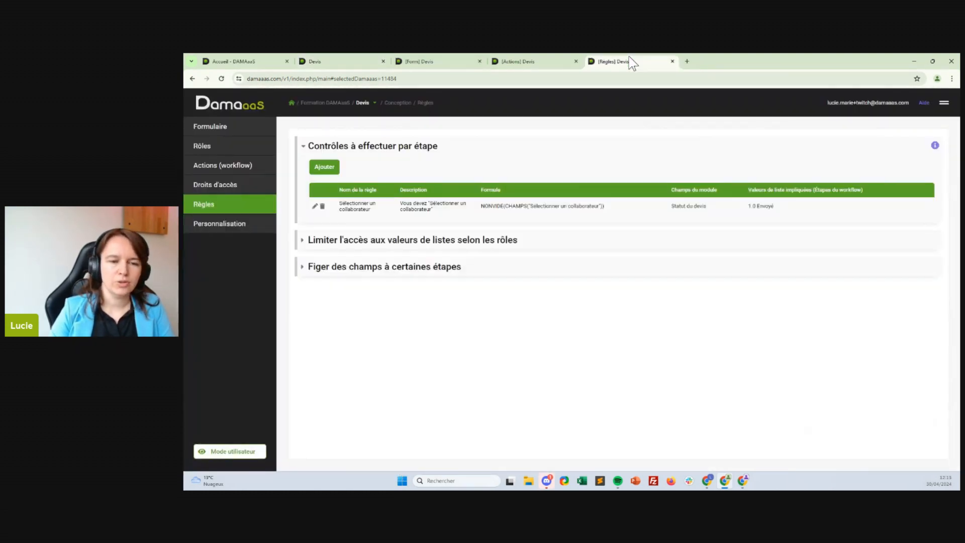
click(440, 60)
mouse_move(378, 216)
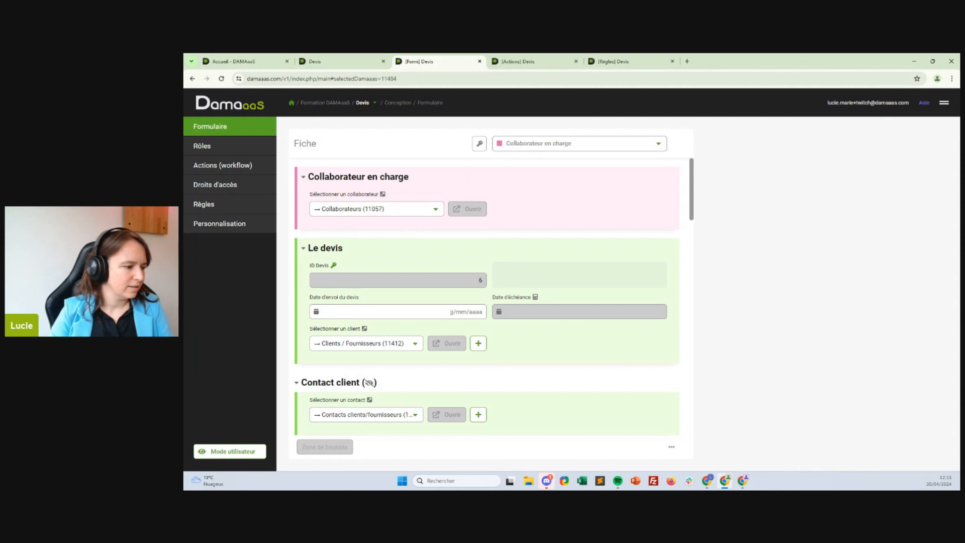
mouse_move(414, 204)
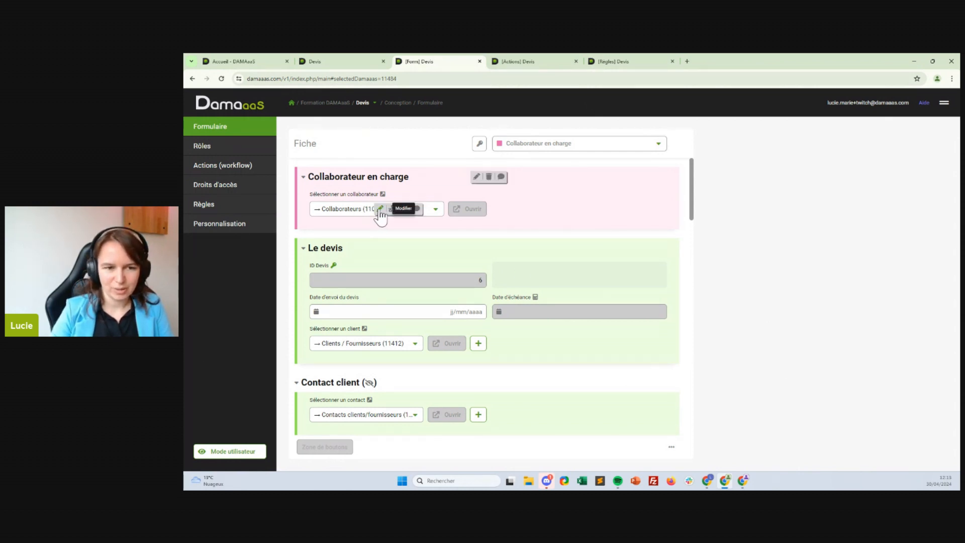
click(380, 210)
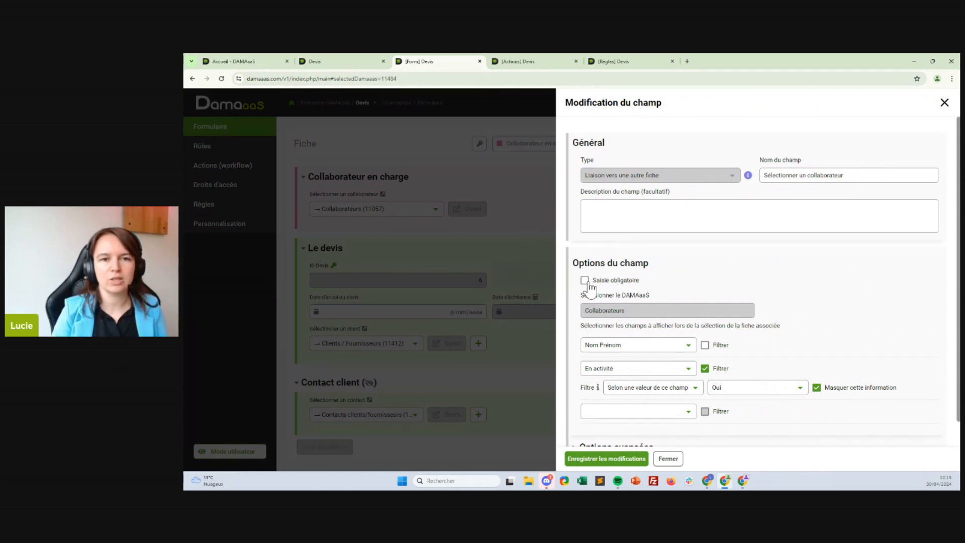
mouse_move(591, 289)
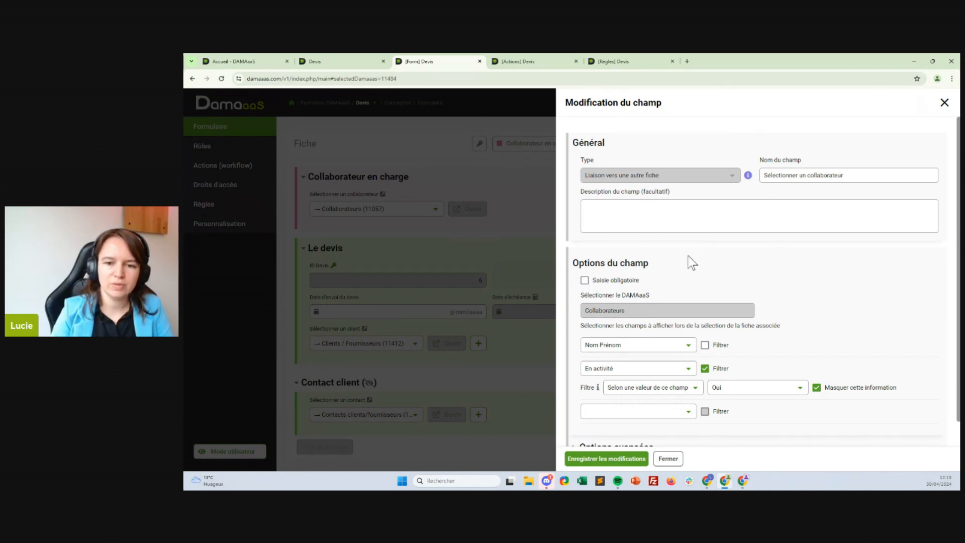
click(585, 280)
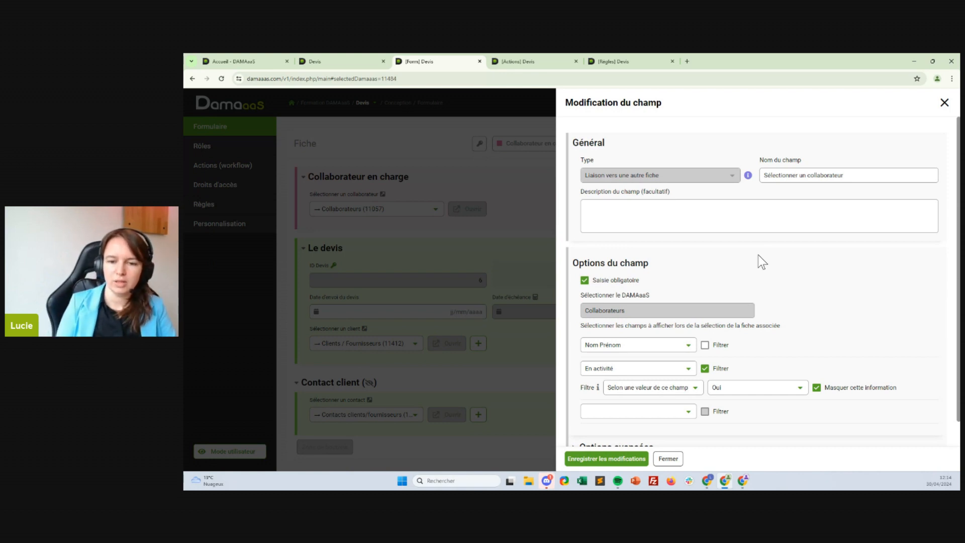
click(628, 458)
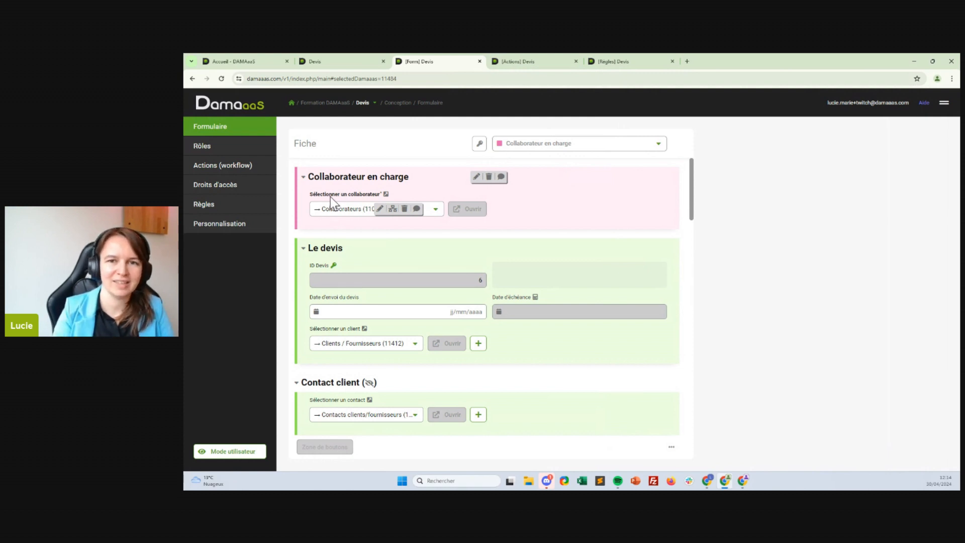
Step: Add the value "0.0 Créé" to the "Sélectionner un collaborateur" control rule and save the rule
click(616, 61)
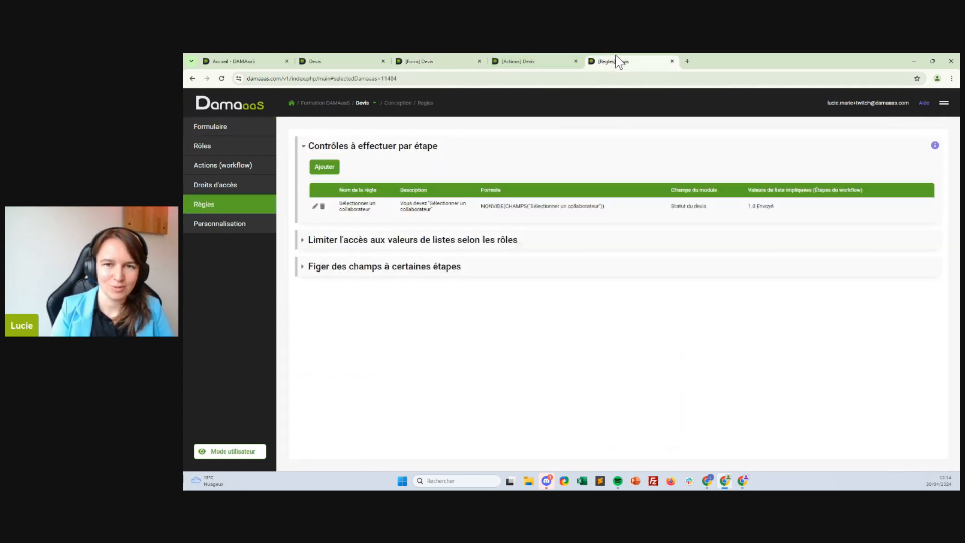
click(315, 207)
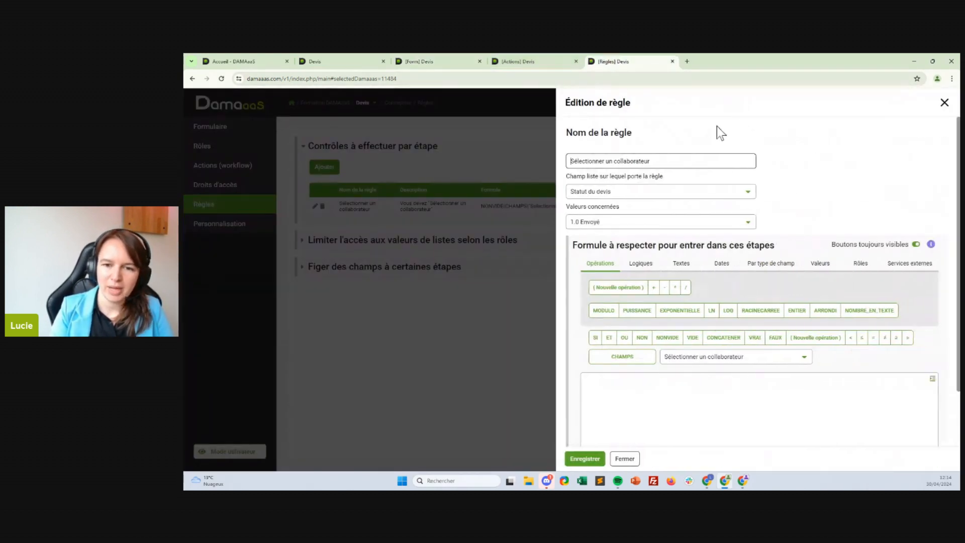
click(656, 223)
click(587, 253)
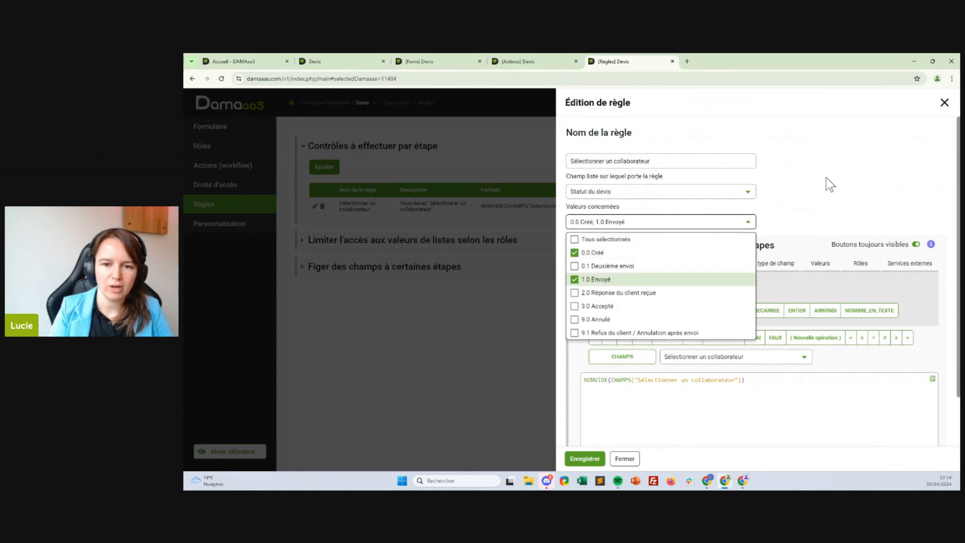
click(846, 165)
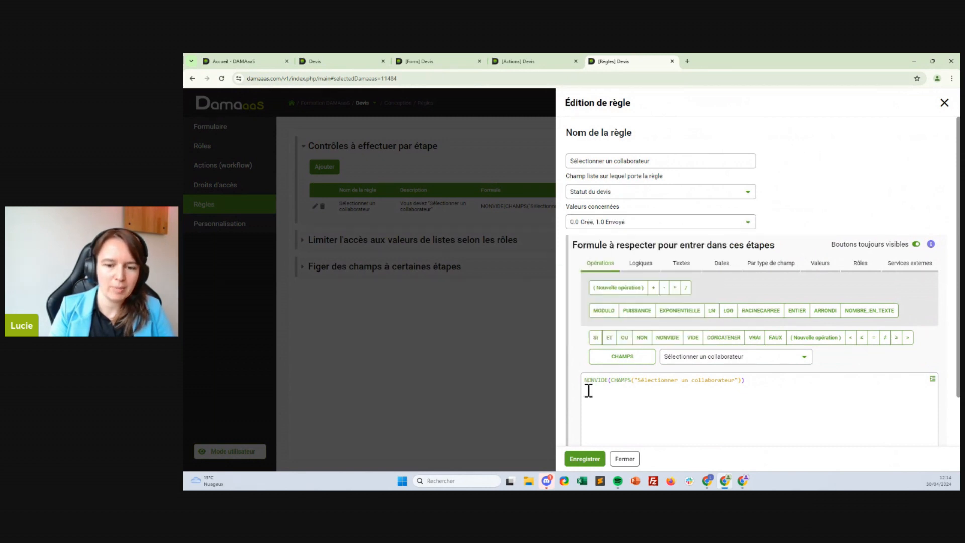
click(585, 458)
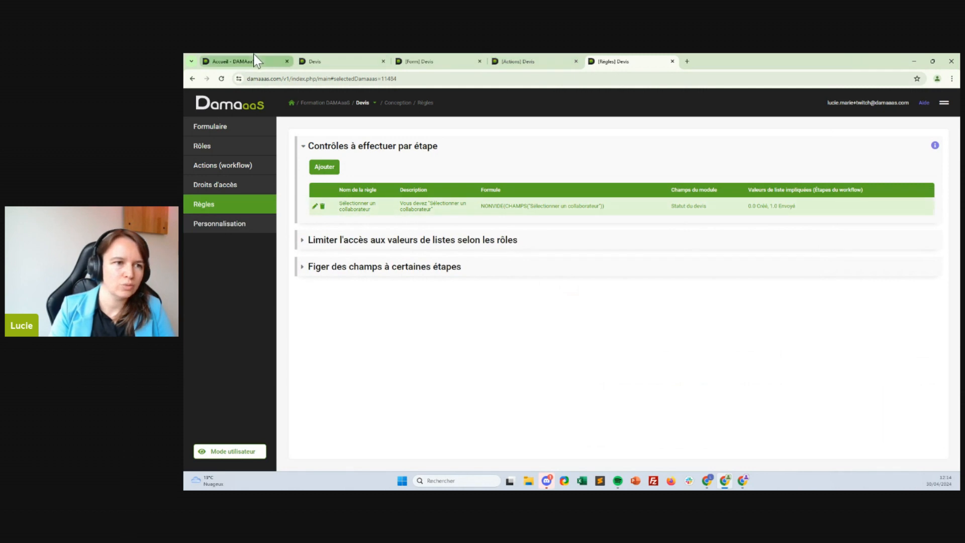
Step: Create a new Devis record, empty its "Sélectionner un collaborateur" field and try to save and close it
click(322, 60)
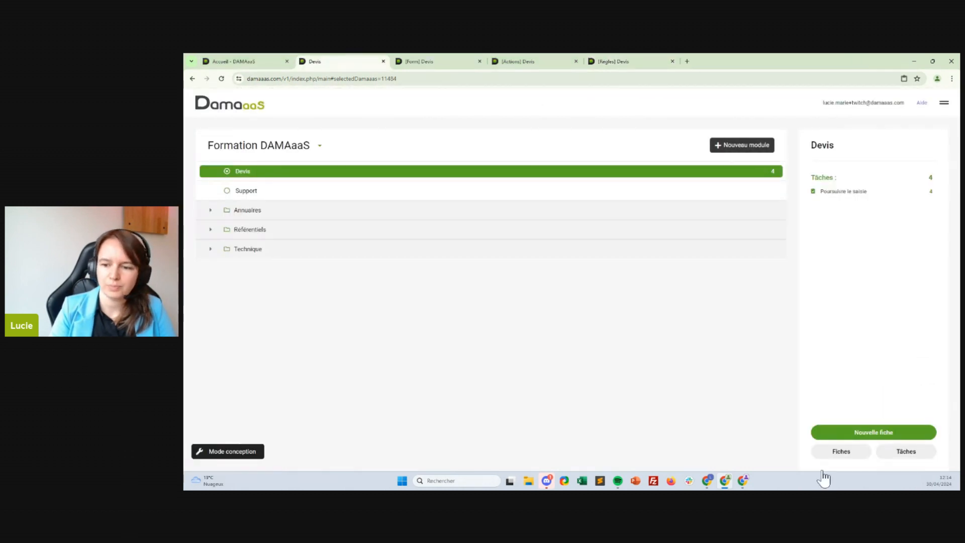
click(879, 434)
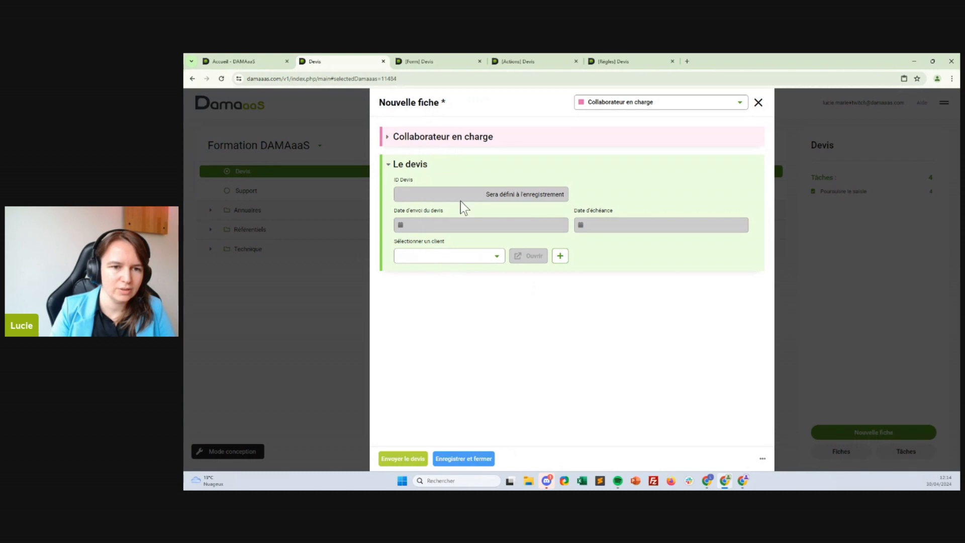
click(442, 143)
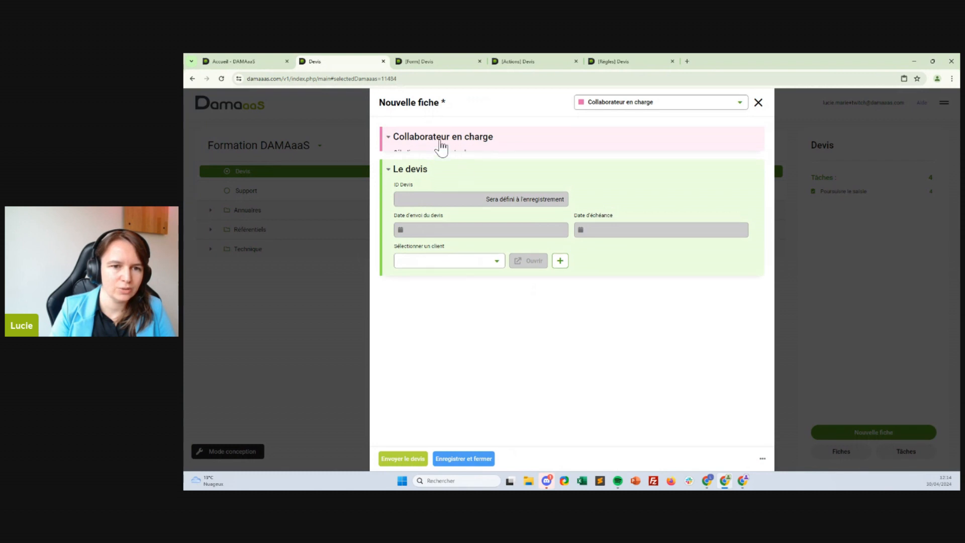
click(437, 166)
click(534, 183)
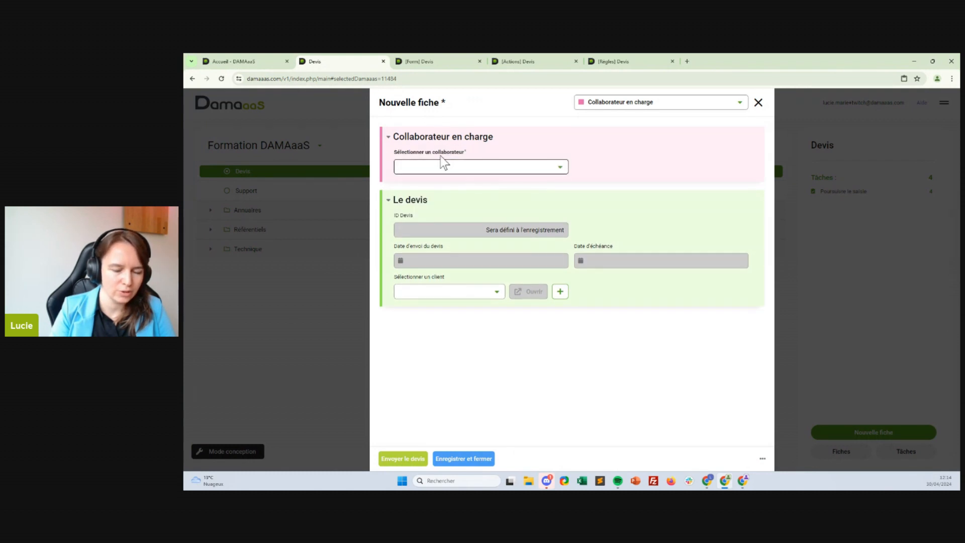
click(463, 458)
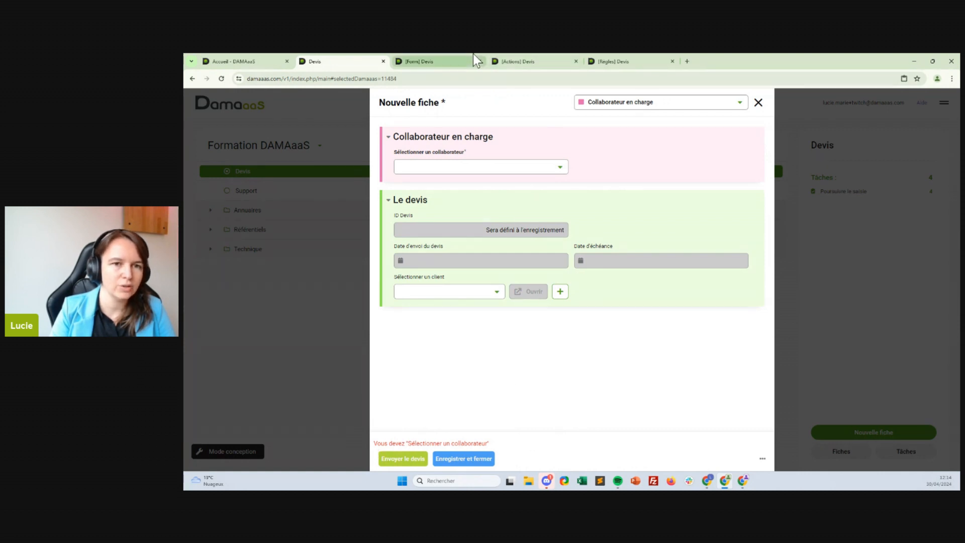
Step: Remove the value "0.0 Créé" from the "Sélectionner un collaborateur" rule, keeping only "1.0 Envoyé", and save the rule
click(609, 58)
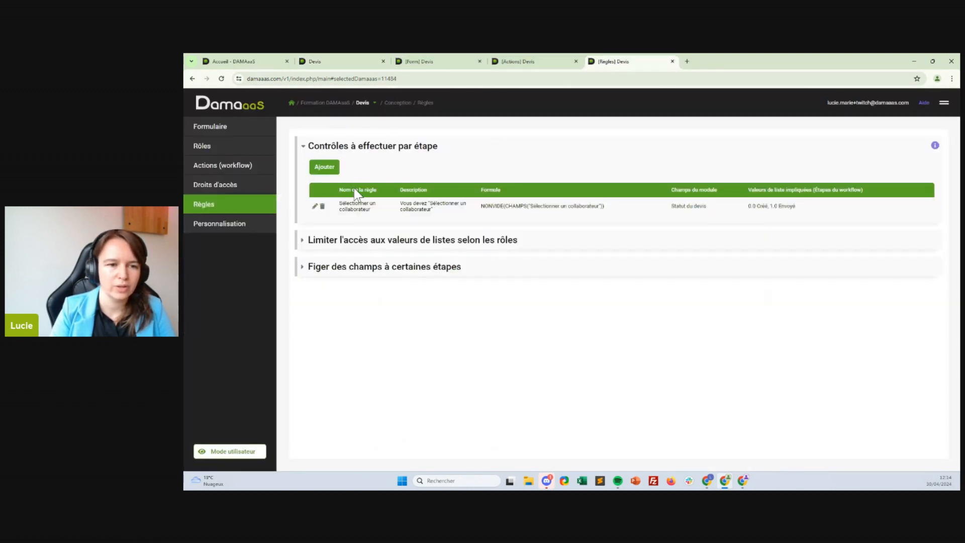
click(315, 207)
click(684, 222)
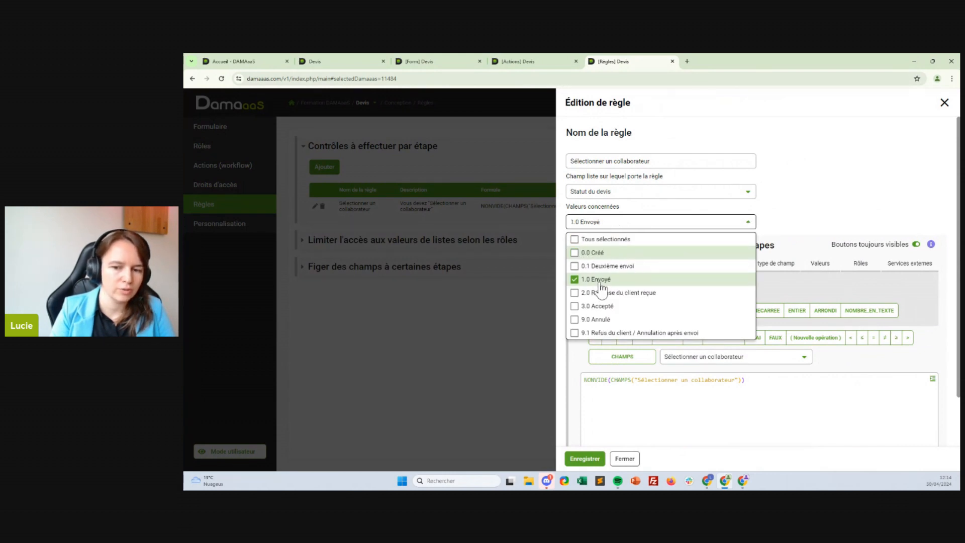
click(585, 459)
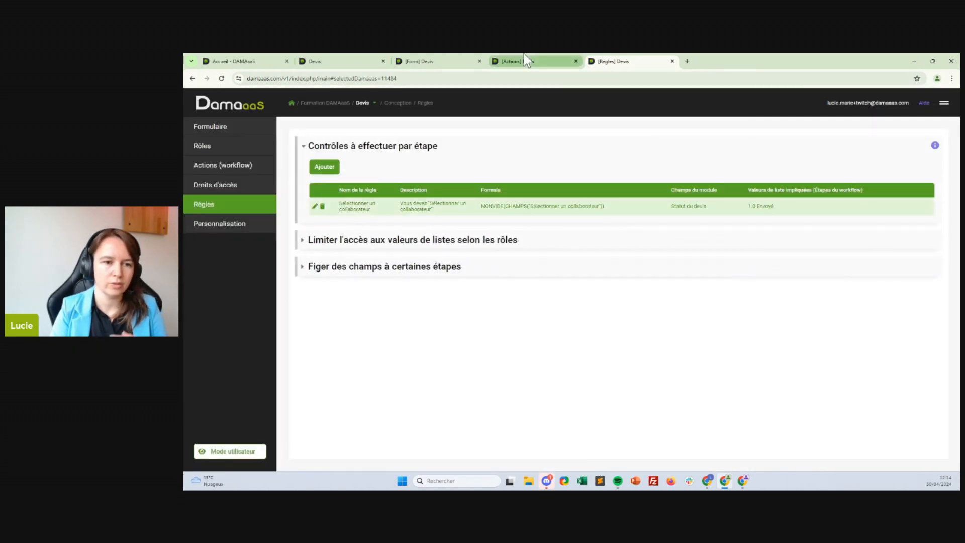
Step: Return to the open Devis record and save and close it with the collaborator left empty
click(446, 57)
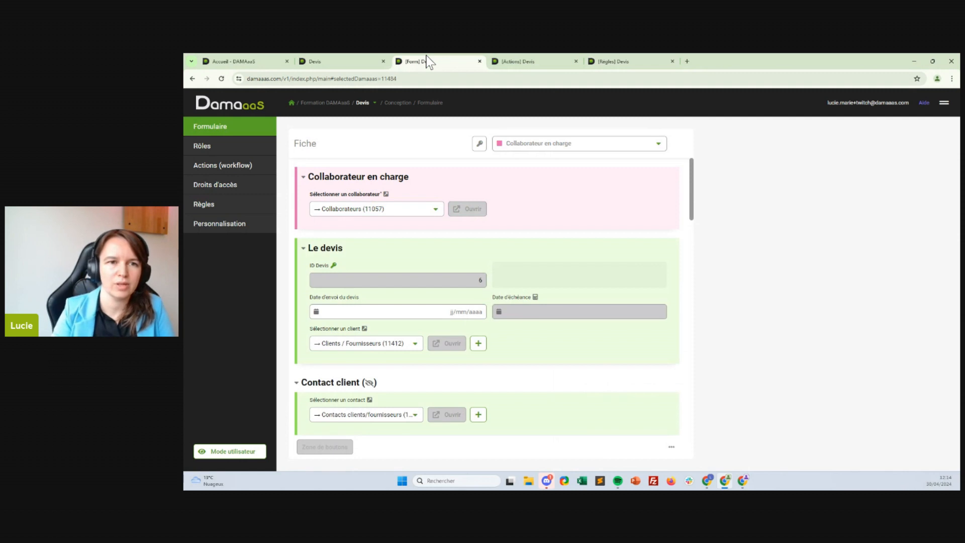
click(356, 60)
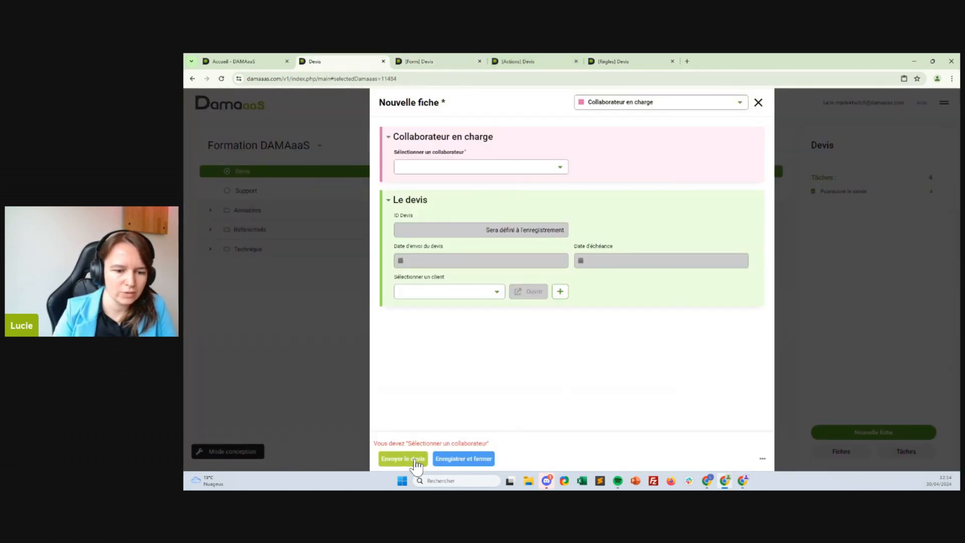
click(463, 459)
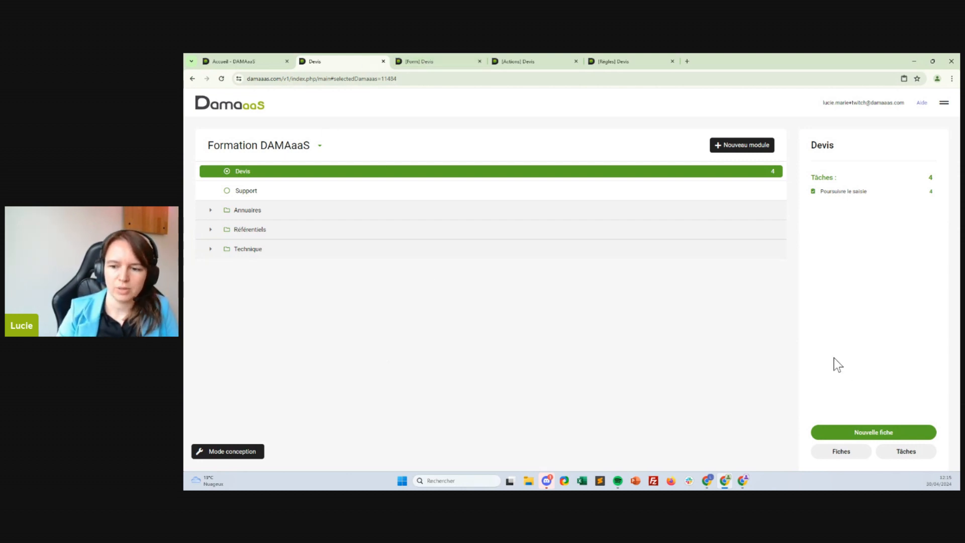
Step: Create another Devis record and empty its "Sélectionner un collaborateur" field
click(862, 439)
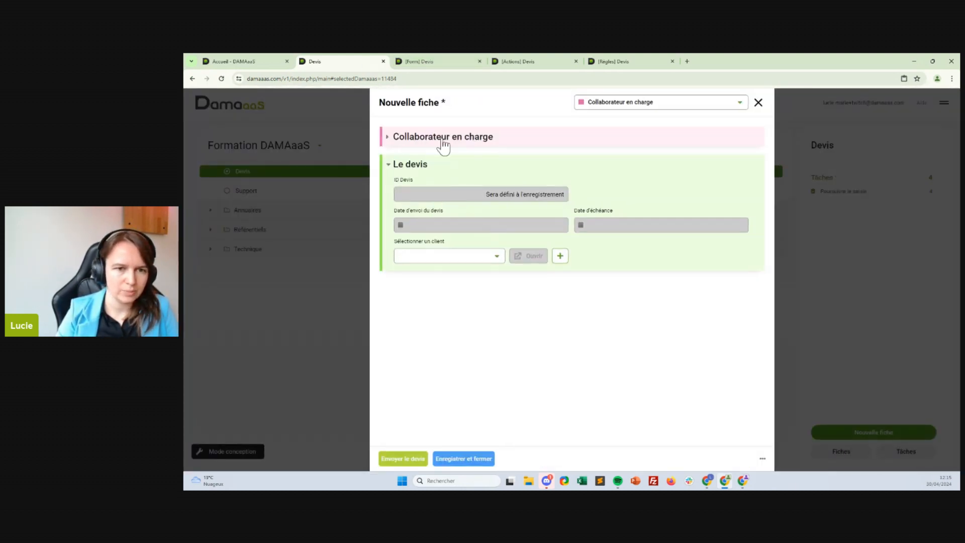
click(442, 143)
click(423, 165)
click(454, 194)
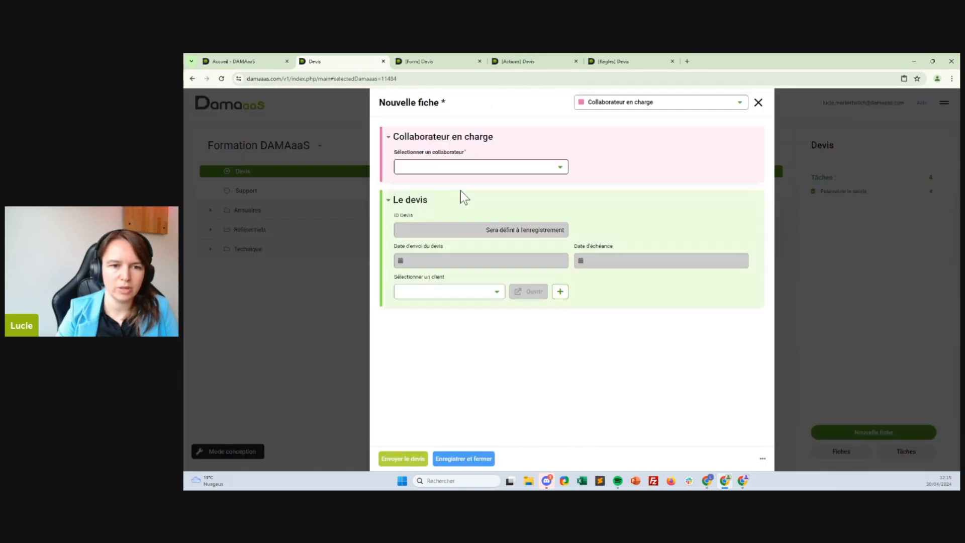
Step: Select Garage Mécanique as the client of the new Devis record and choose its contact
click(455, 294)
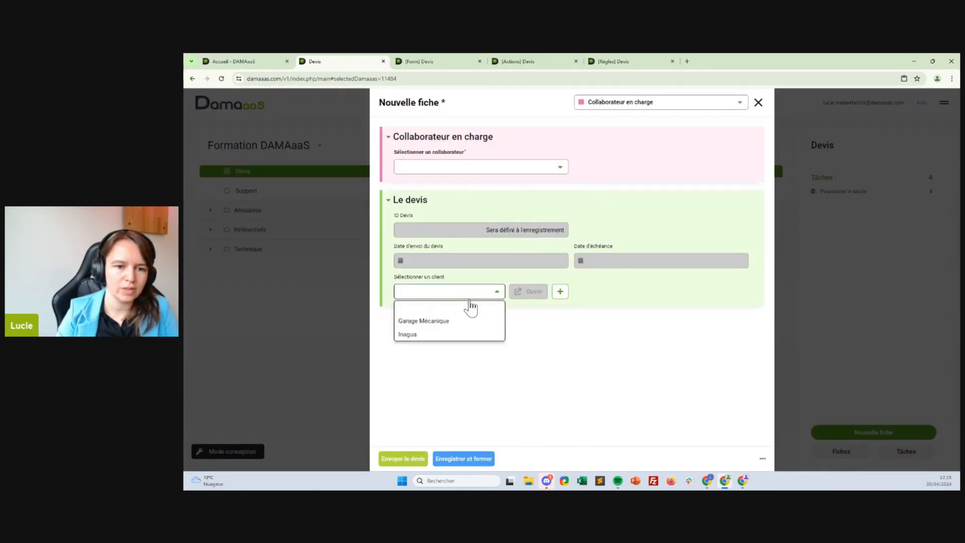
click(447, 322)
click(457, 326)
click(465, 354)
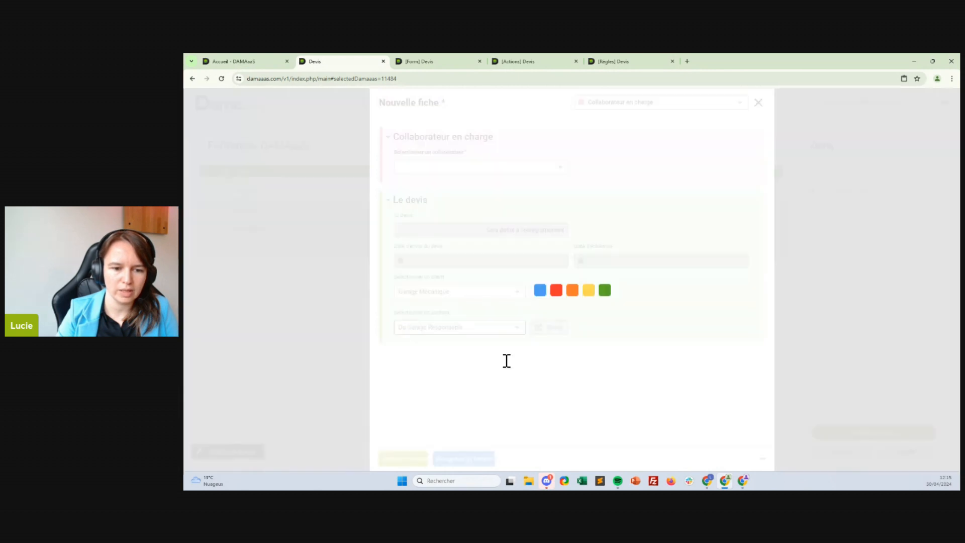
Step: Extend the "Sélectionner un collaborateur" rule to cover both "0.0 Créé" and "1.0 Envoyé" and save it
click(625, 62)
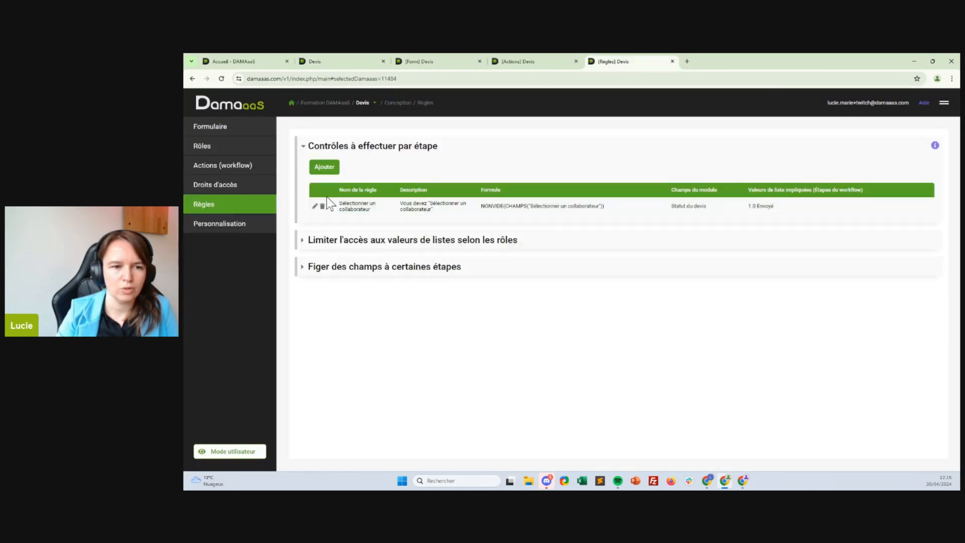
click(315, 207)
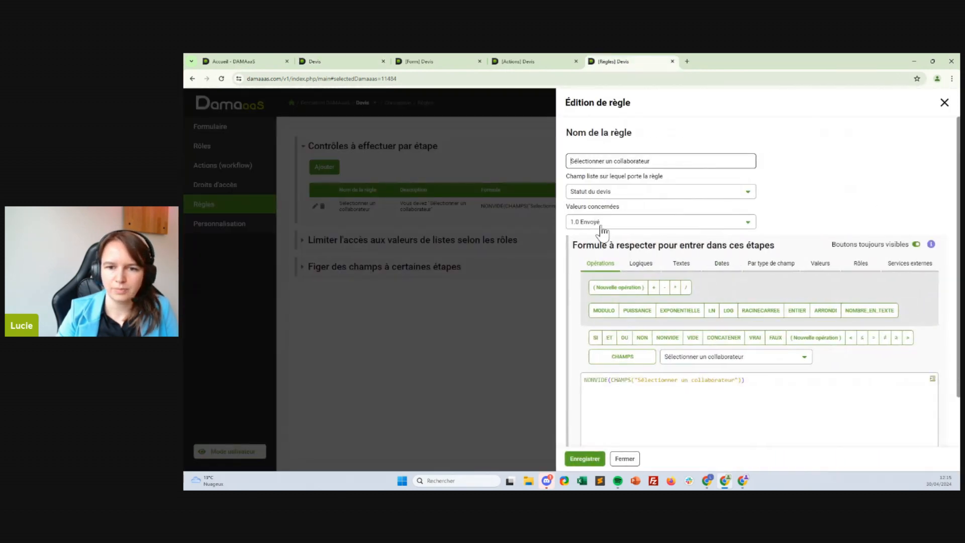
click(604, 222)
click(629, 252)
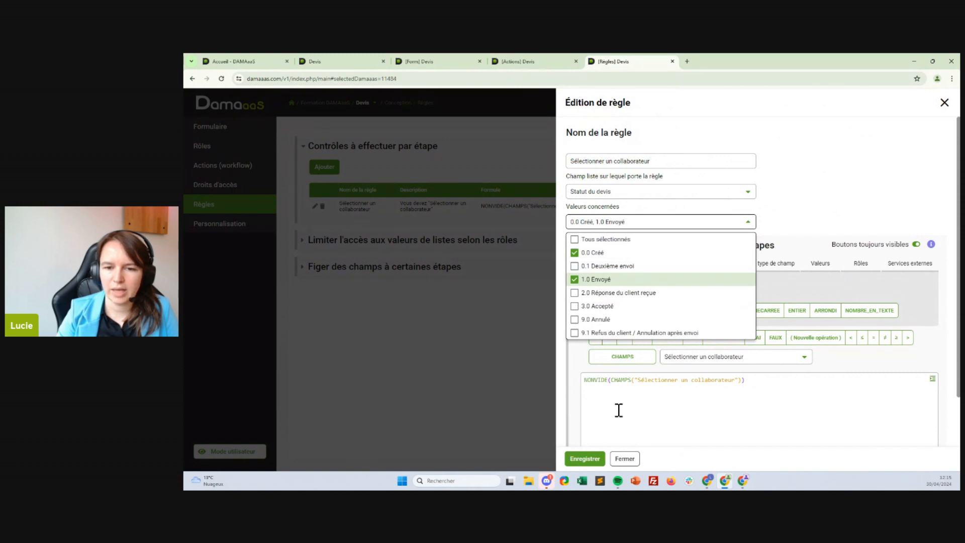
click(586, 459)
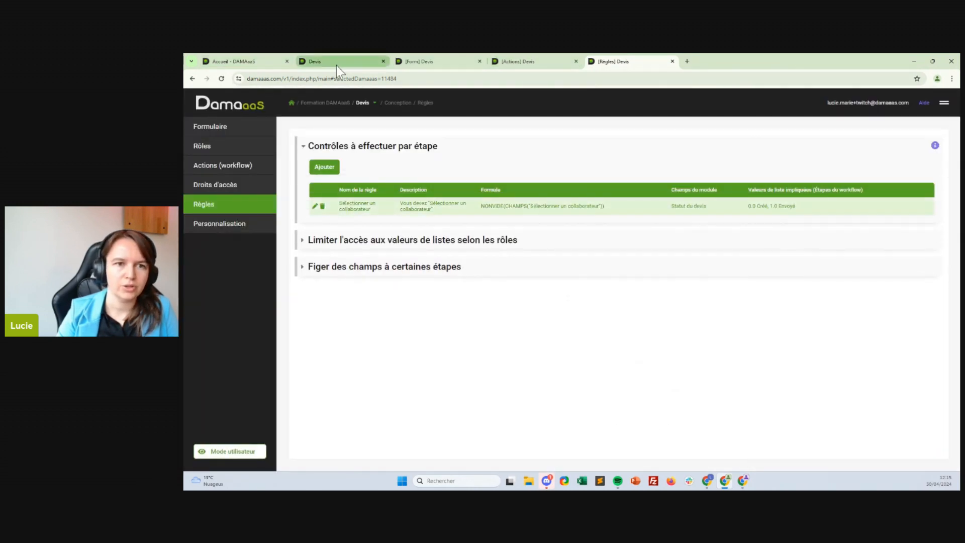
Step: Try to save and close the Garage Mécanique Devis record without a collaborator
click(337, 65)
click(463, 459)
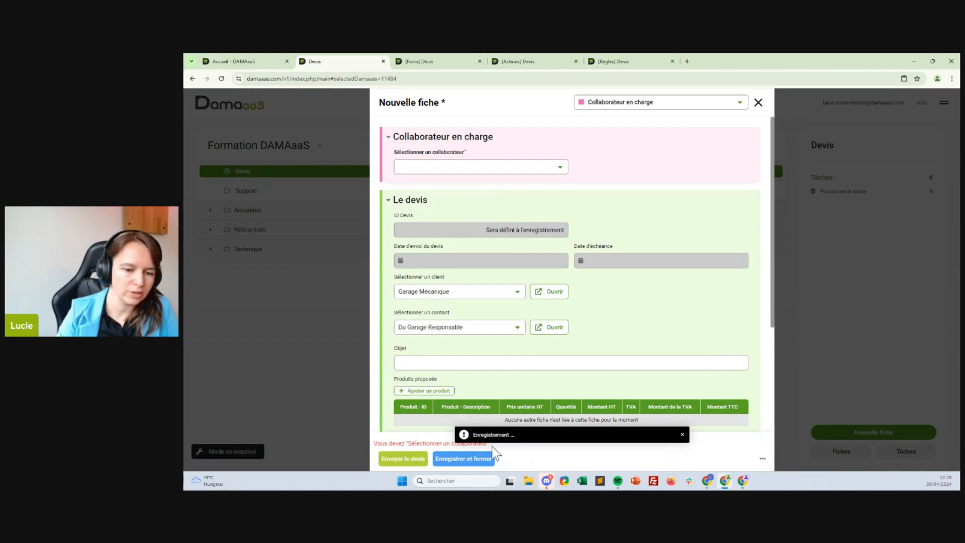
scroll(543, 345, down, 2)
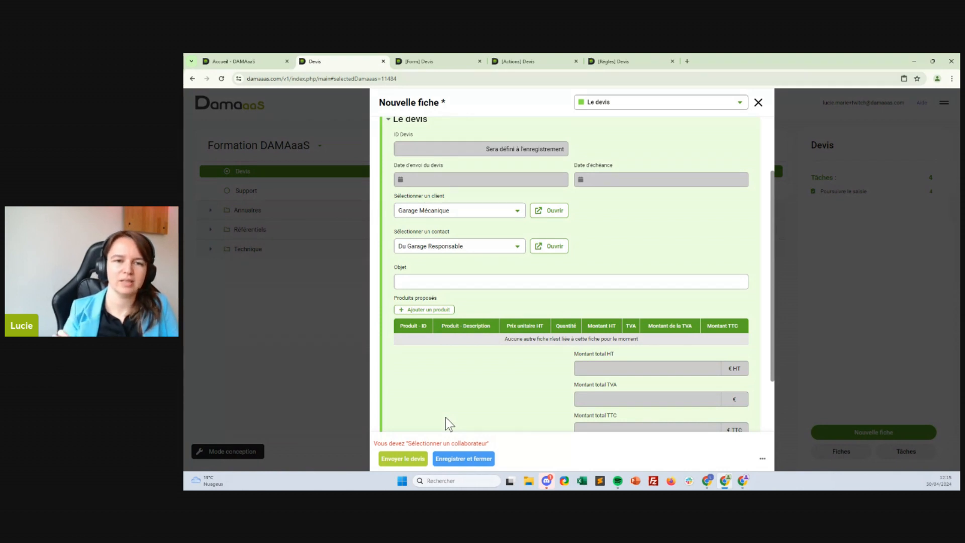
Step: Open the "Objet" field's settings in the Devis form, expand its advanced options and open the help site for the validation expression
click(457, 61)
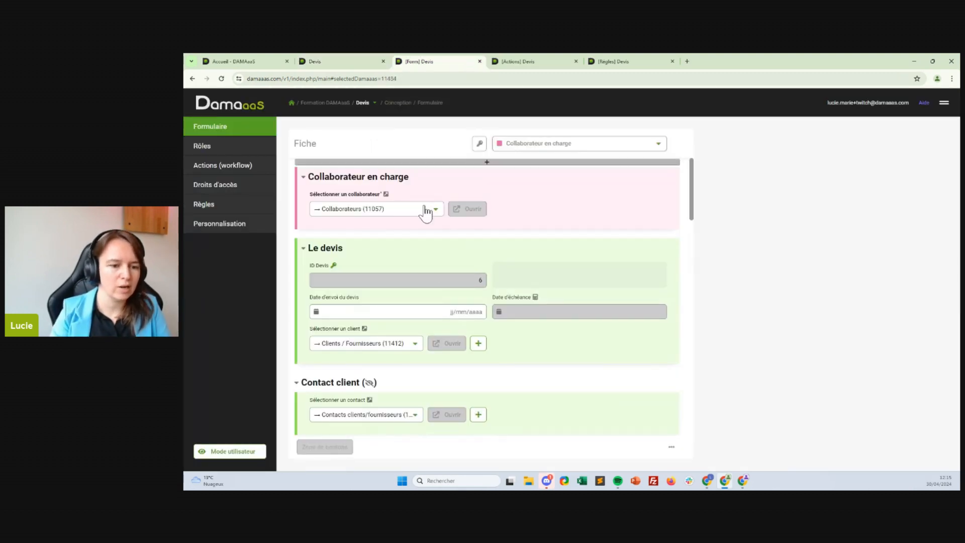
scroll(439, 270, down, 4)
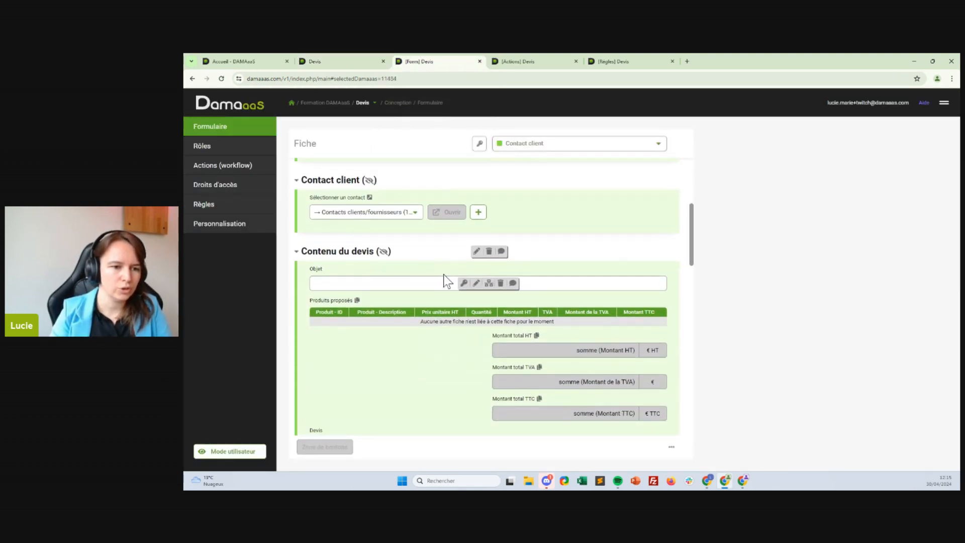
click(476, 283)
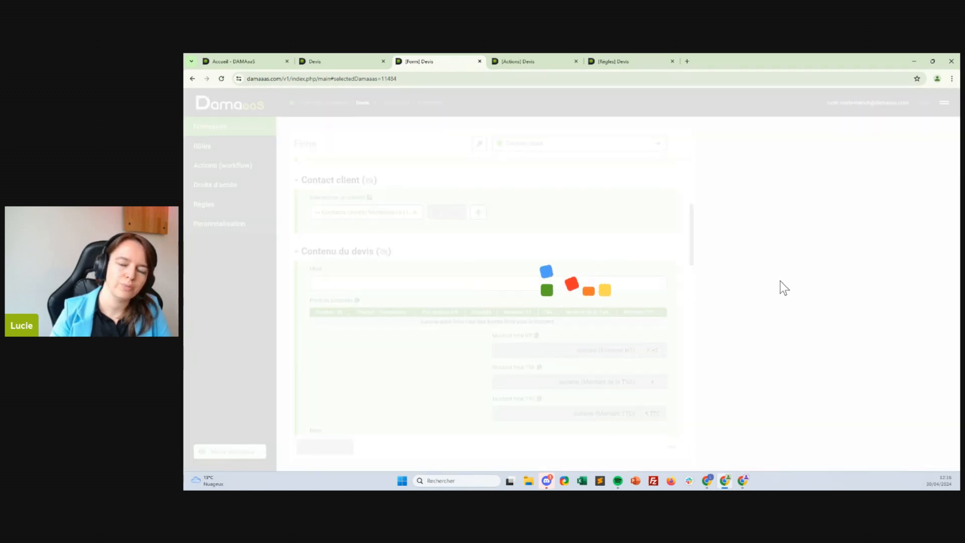
scroll(725, 311, down, 1)
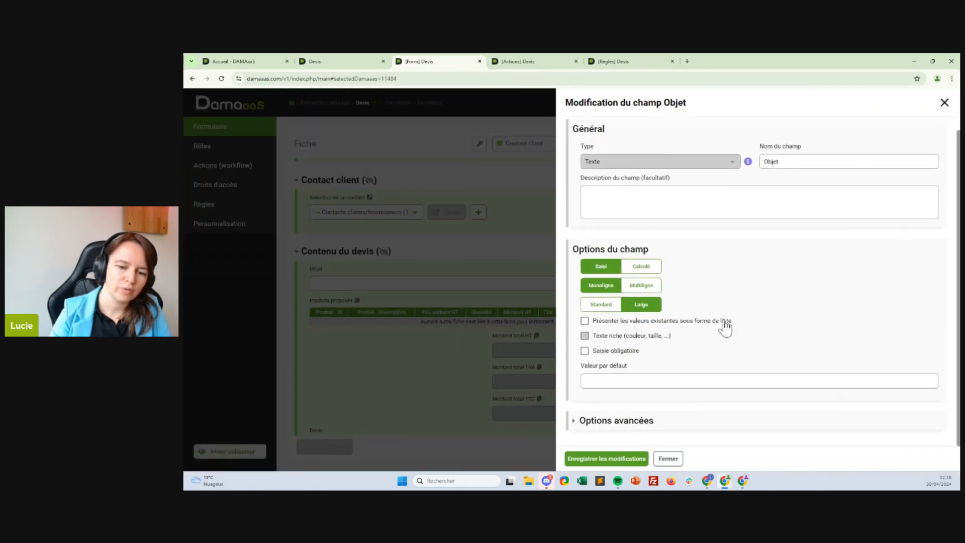
click(622, 426)
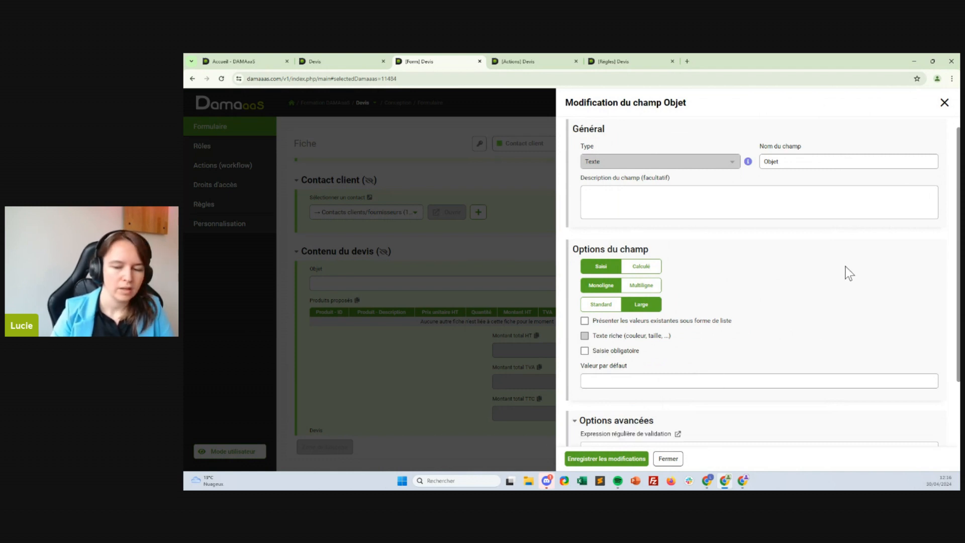
scroll(846, 266, down, 3)
click(620, 382)
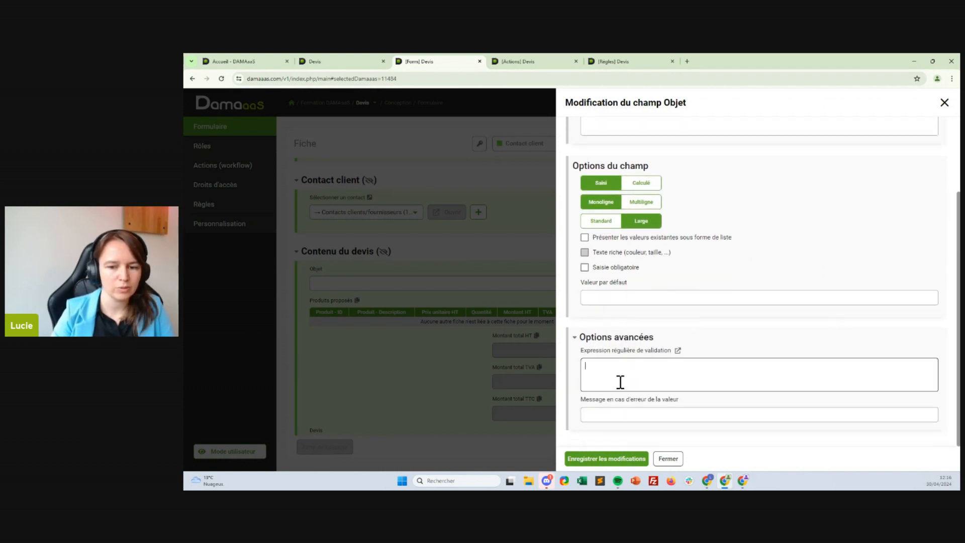
click(678, 351)
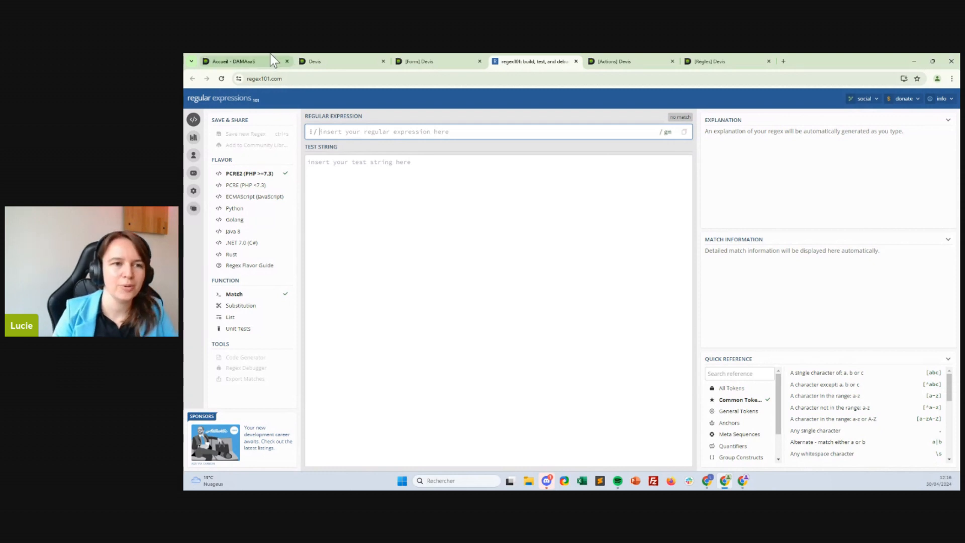
Step: Select a collaborator in the new Garage Mécanique Devis record and open its empty "Objet" field for entry
click(330, 59)
scroll(417, 239, up, 2)
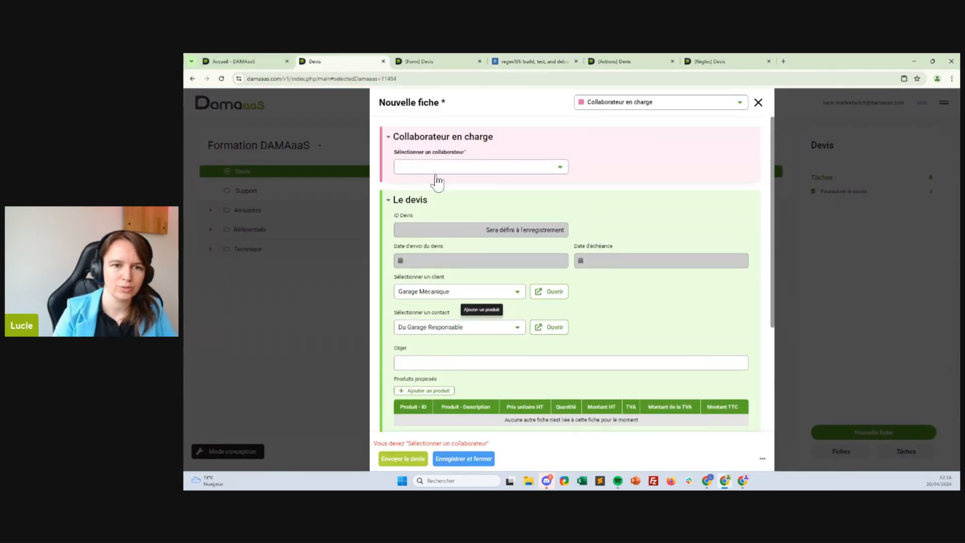
click(514, 166)
click(451, 198)
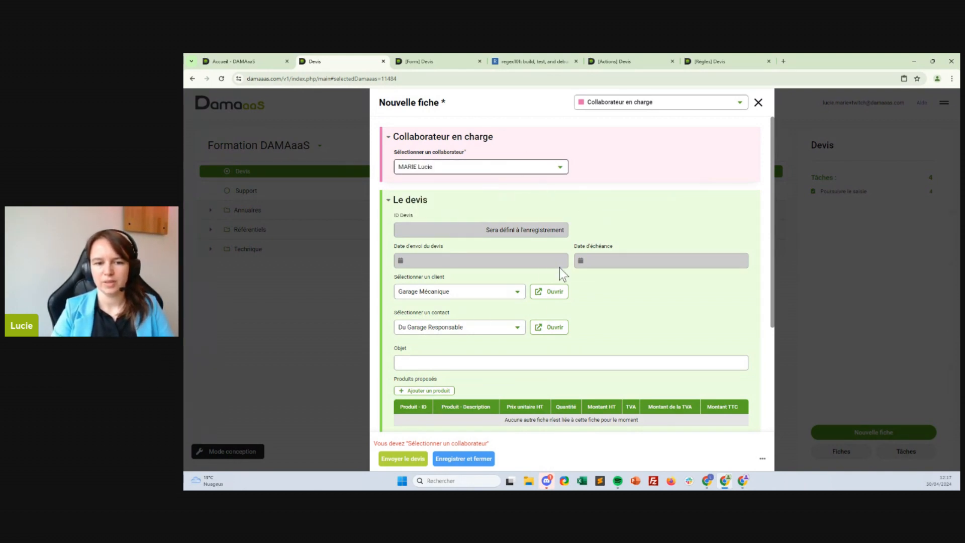
click(459, 363)
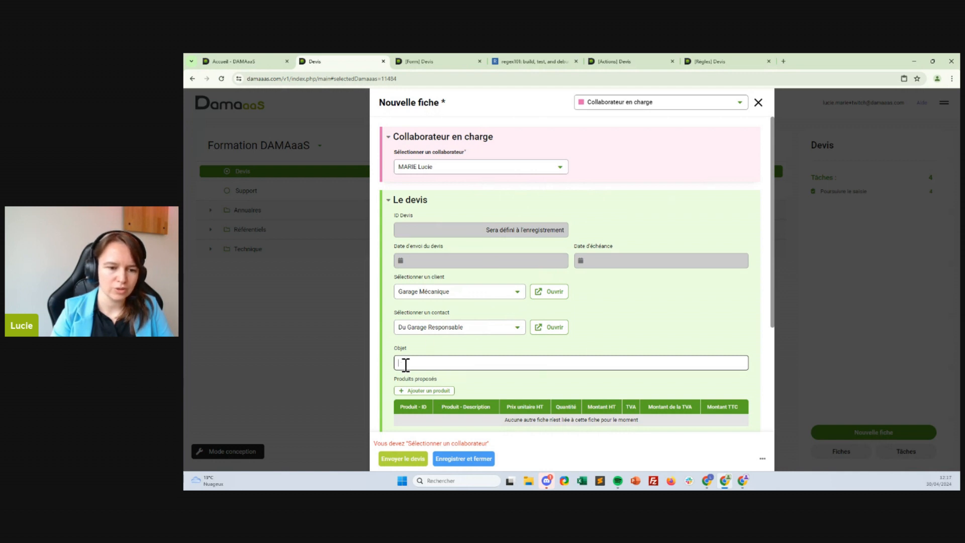
scroll(403, 366, down, 3)
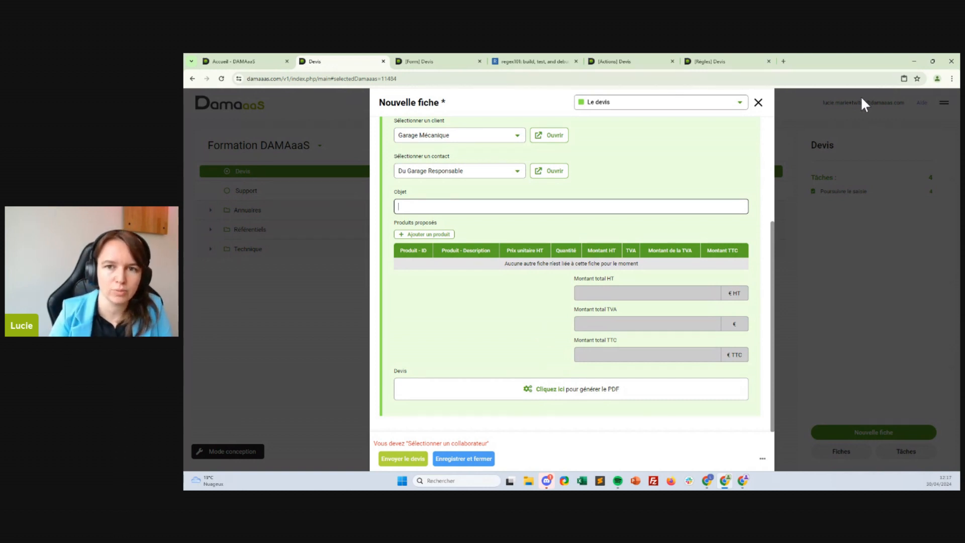
Step: Review the "Objet" field's "Expression régulière de validation" option alongside regex101, and close the site and the field settings without saving
click(641, 61)
click(442, 61)
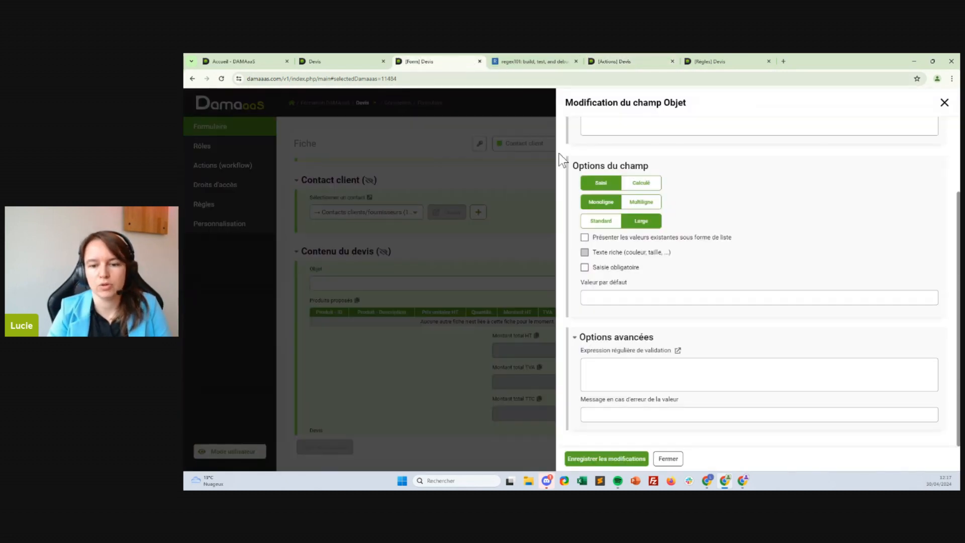
click(659, 372)
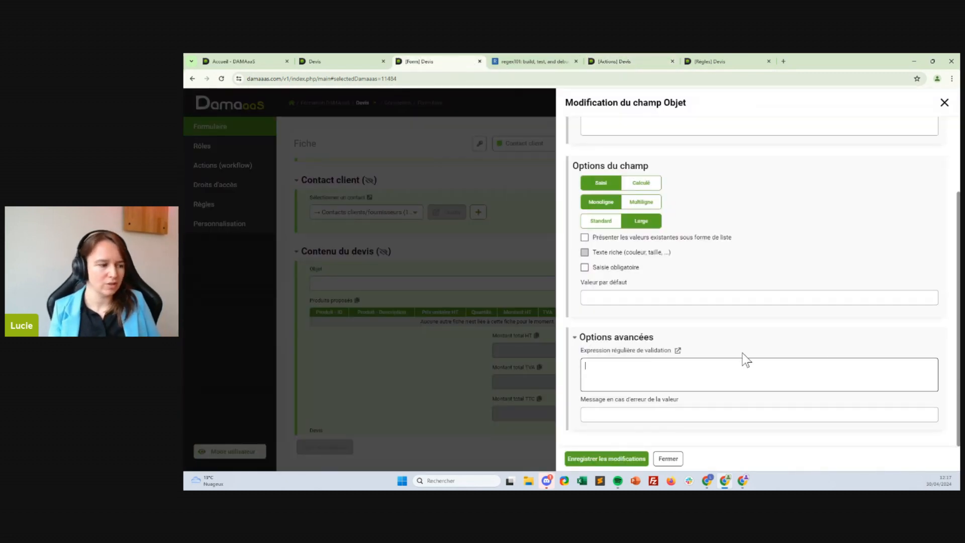
click(521, 60)
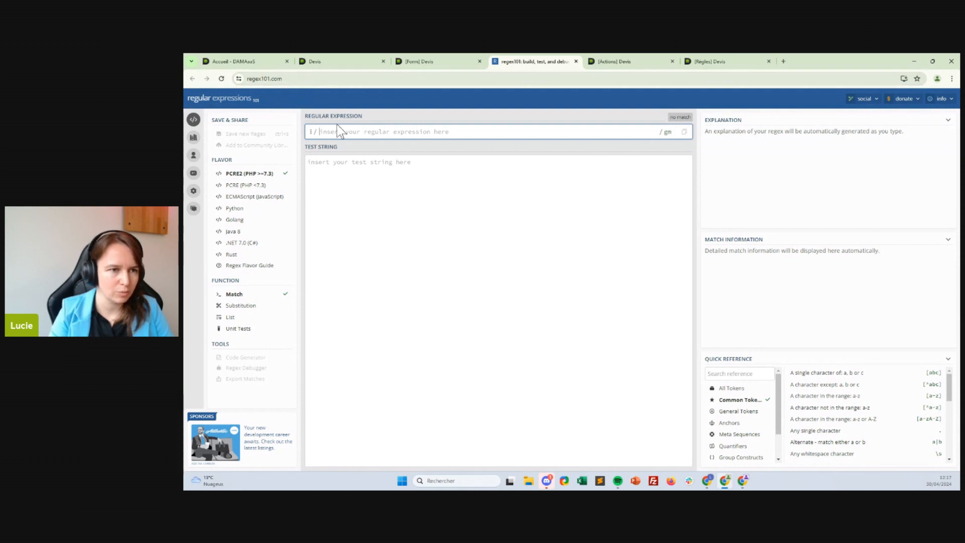
click(438, 59)
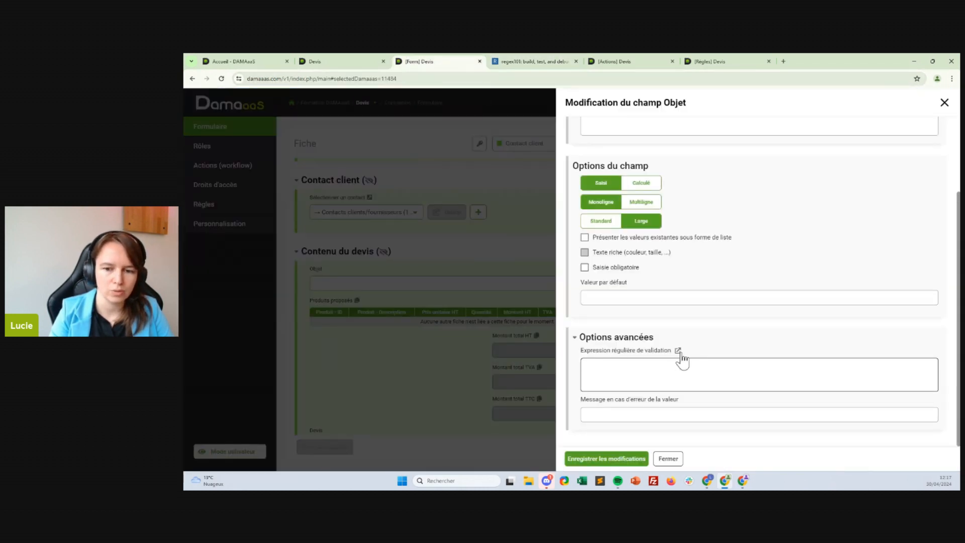
click(530, 63)
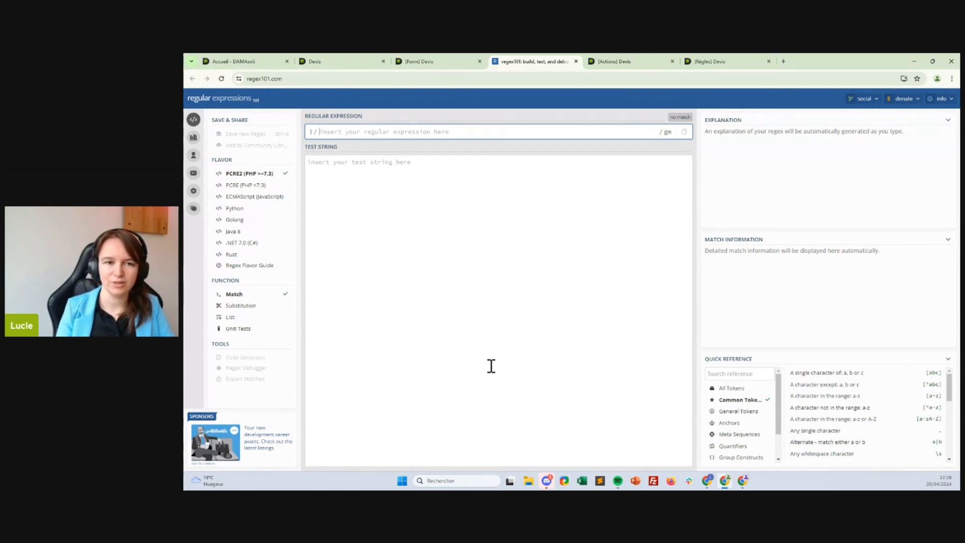
click(473, 63)
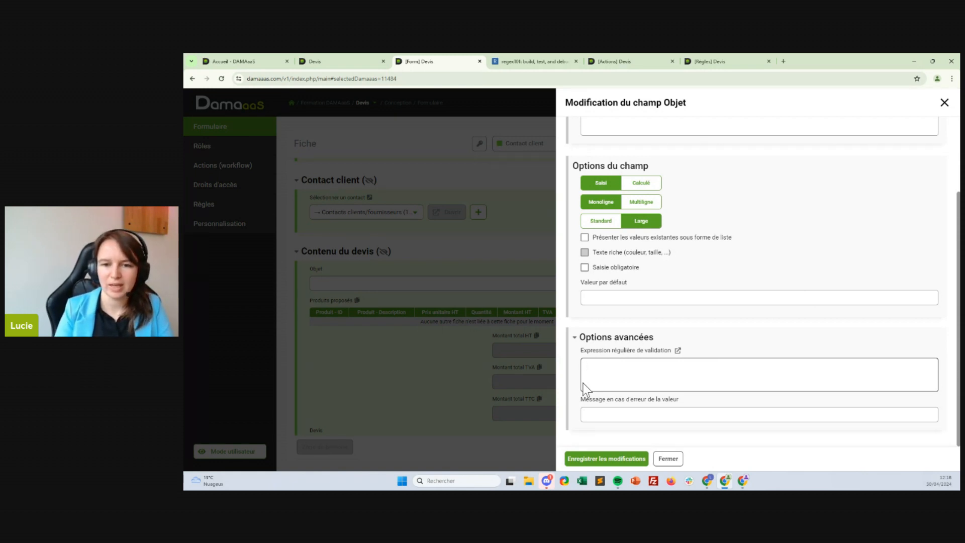
click(576, 61)
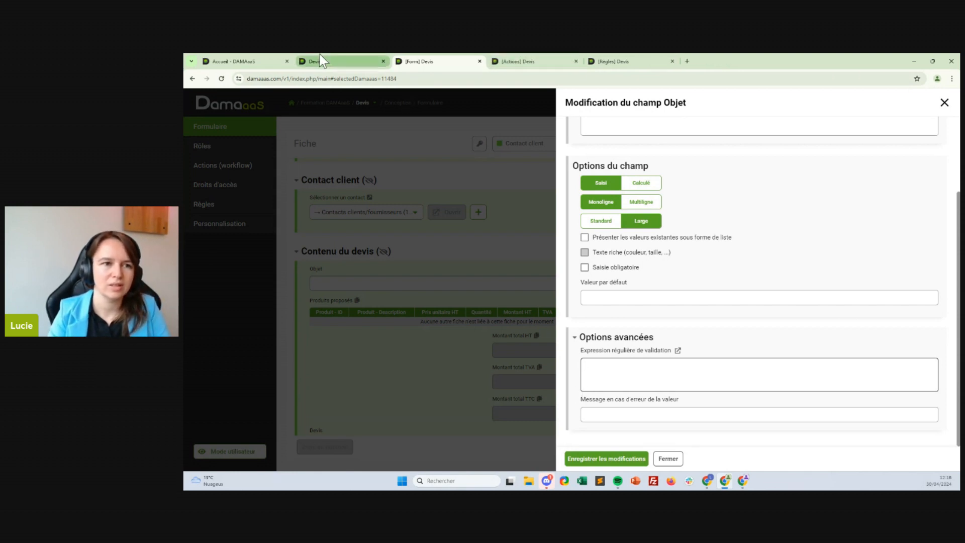
click(668, 458)
scroll(369, 276, up, 5)
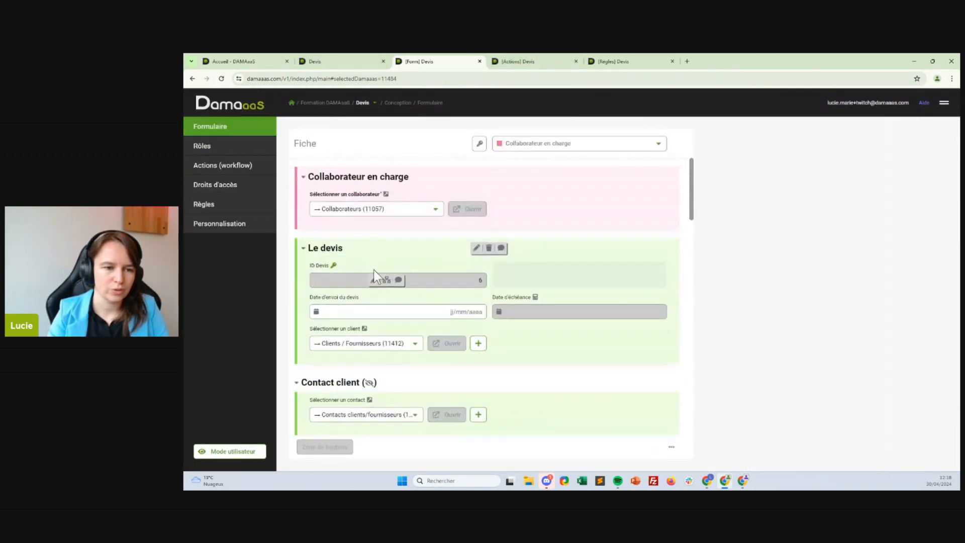
Step: Open the settings of the "Sélectionner un collaborateur" field and examine its "Saisie obligatoire" option
click(605, 60)
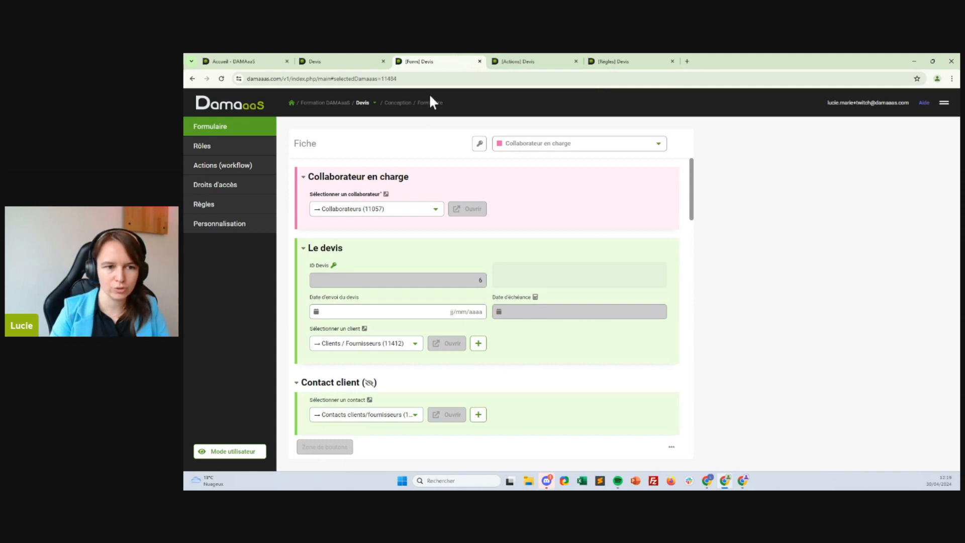
click(378, 210)
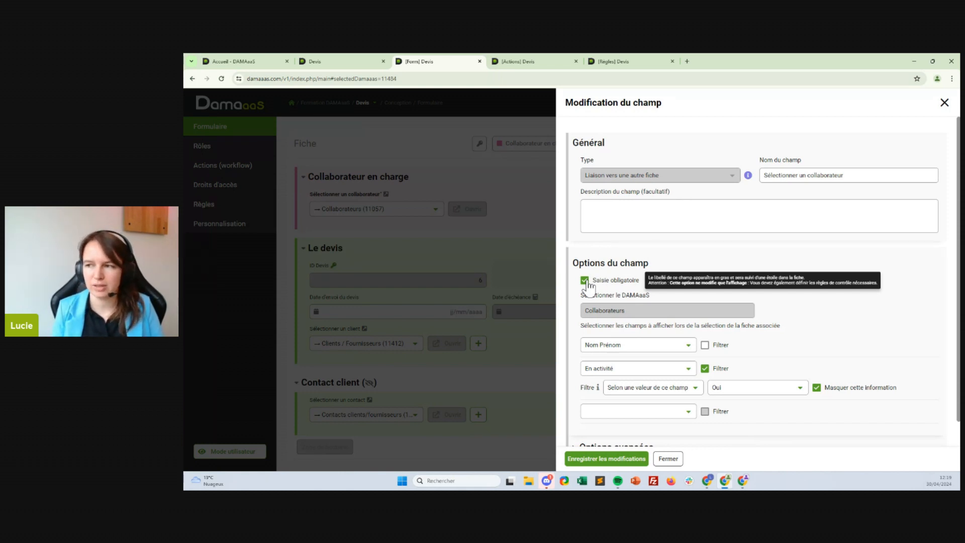
Step: Remove "0.0 Créé" from the "Sélectionner un collaborateur" rule so it covers only "1.0 Envoyé", and save it
click(616, 61)
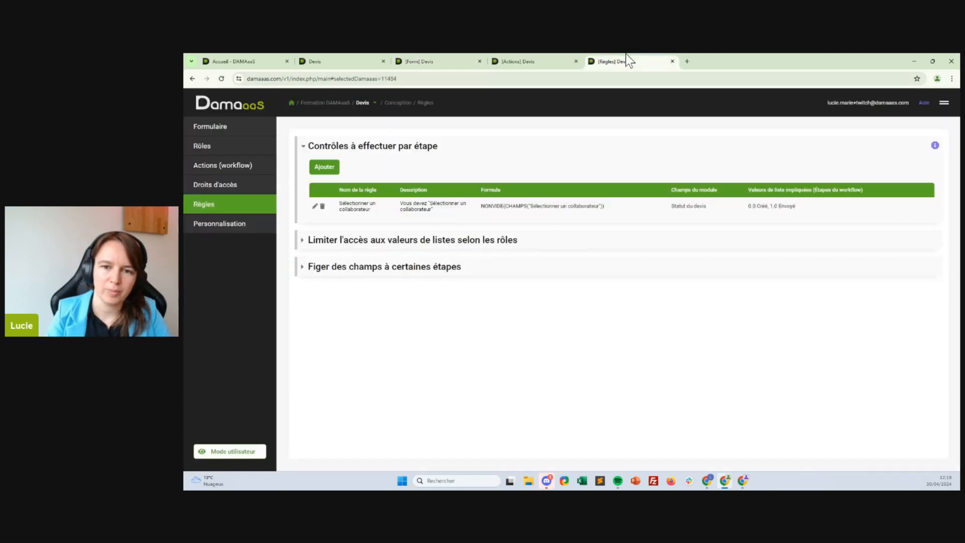
click(314, 206)
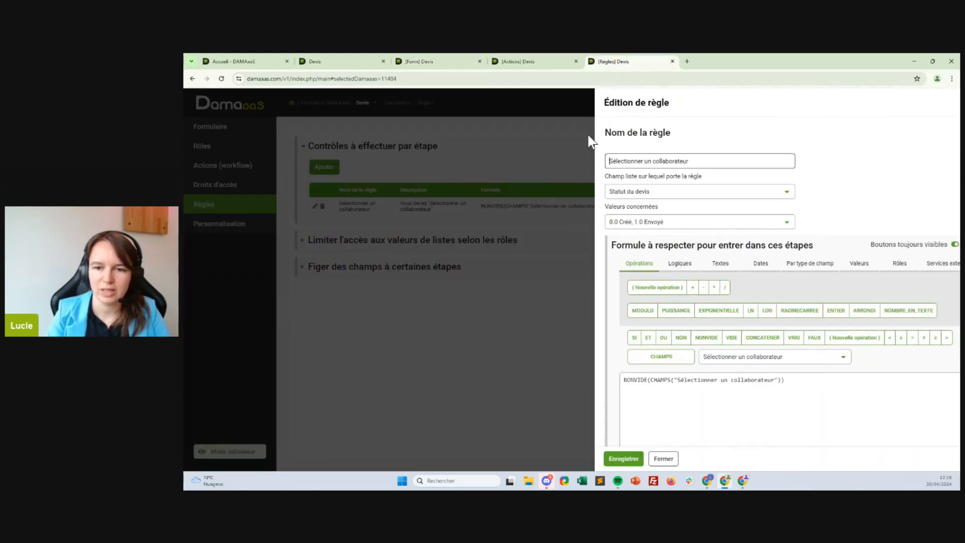
click(616, 223)
click(575, 253)
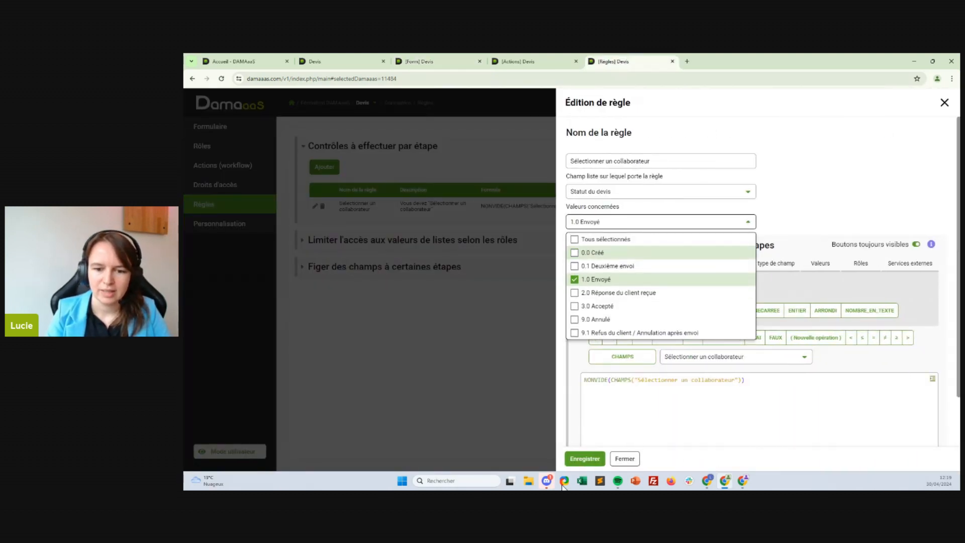
click(585, 458)
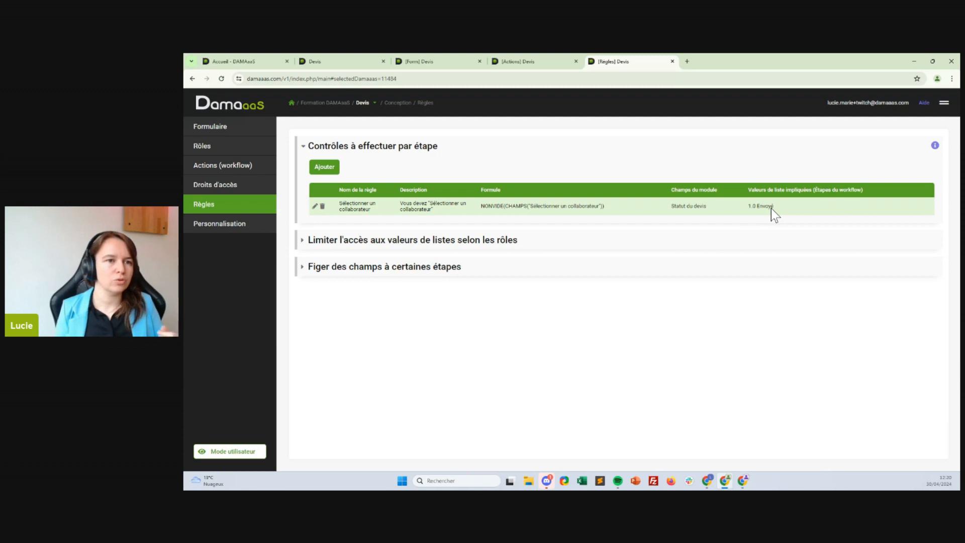
Step: Compare the collaborator field in the open Devis record with its "Saisie obligatoire" setting, and close the field settings without saving
click(362, 60)
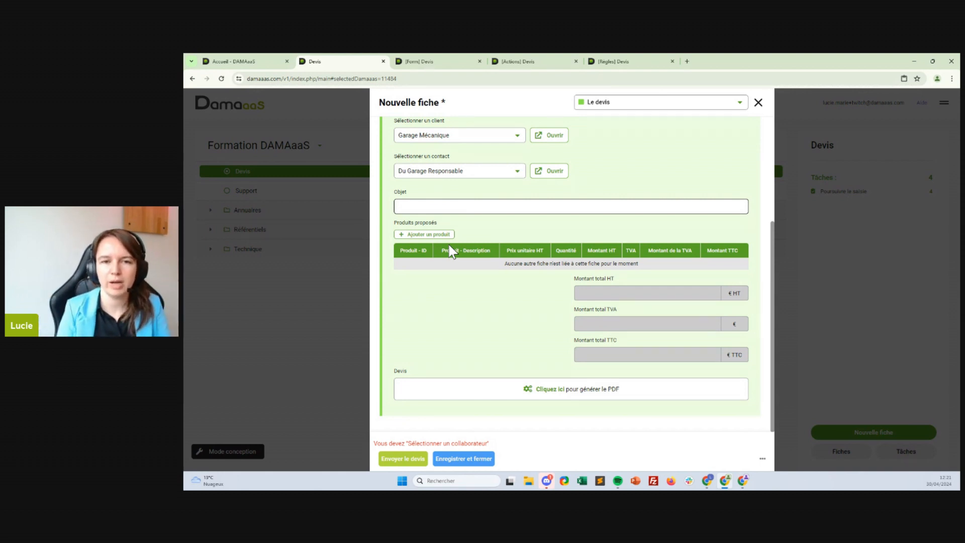
scroll(563, 201, up, 5)
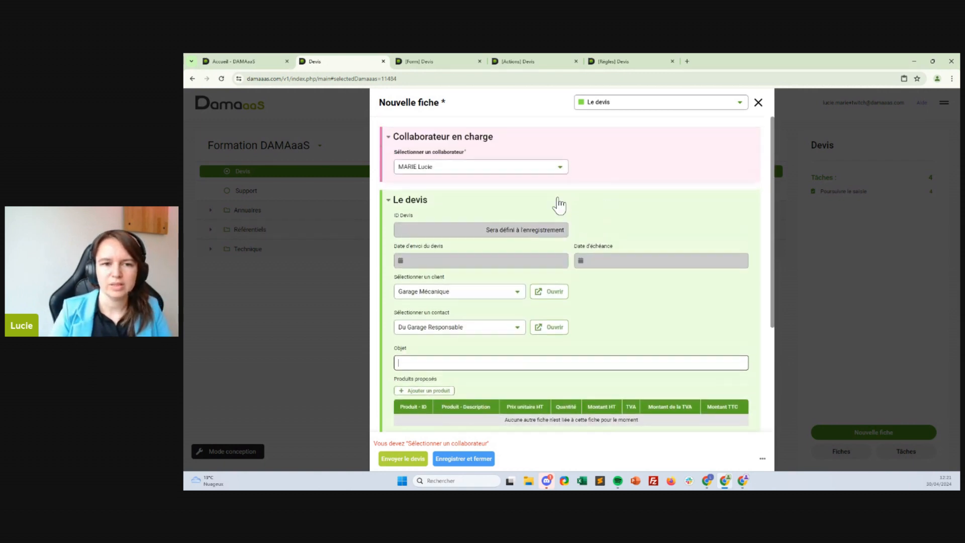
click(425, 61)
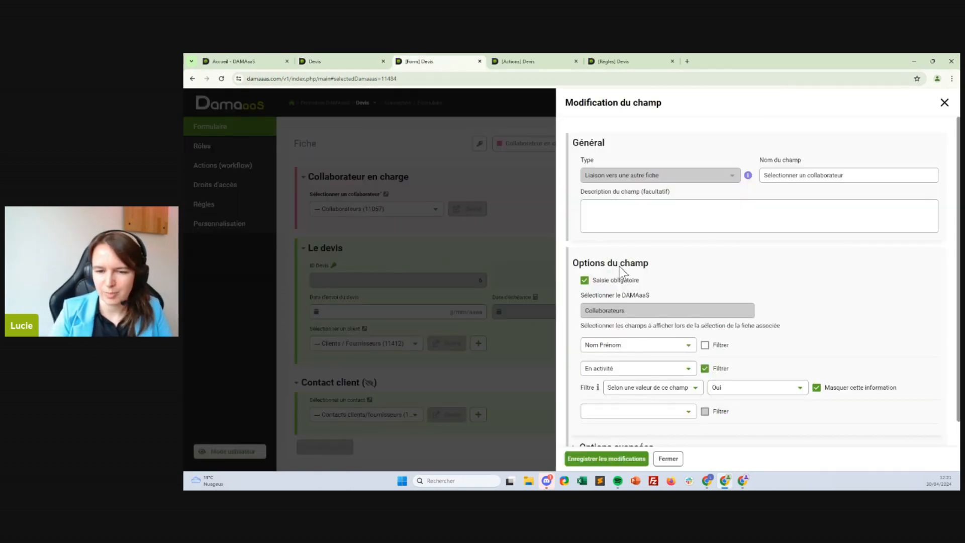
mouse_move(616, 285)
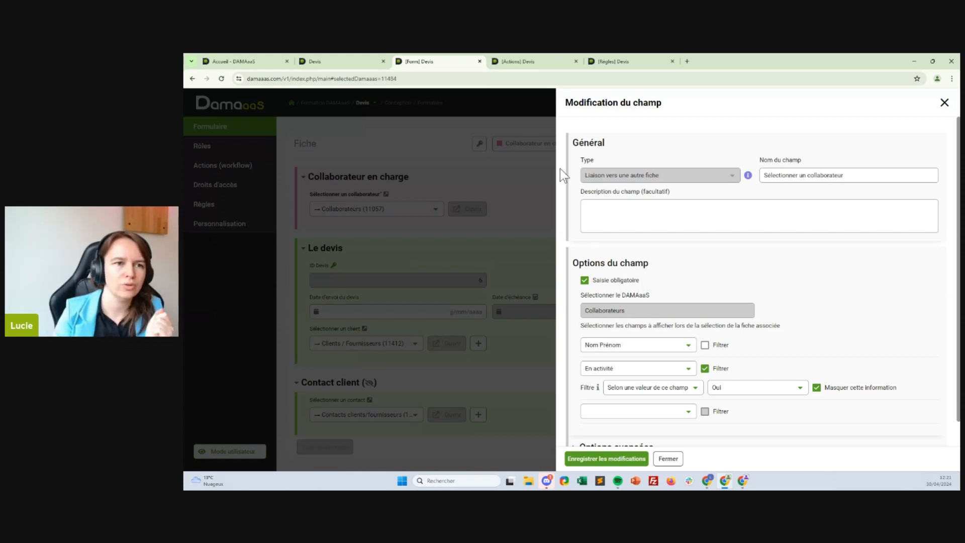
click(352, 59)
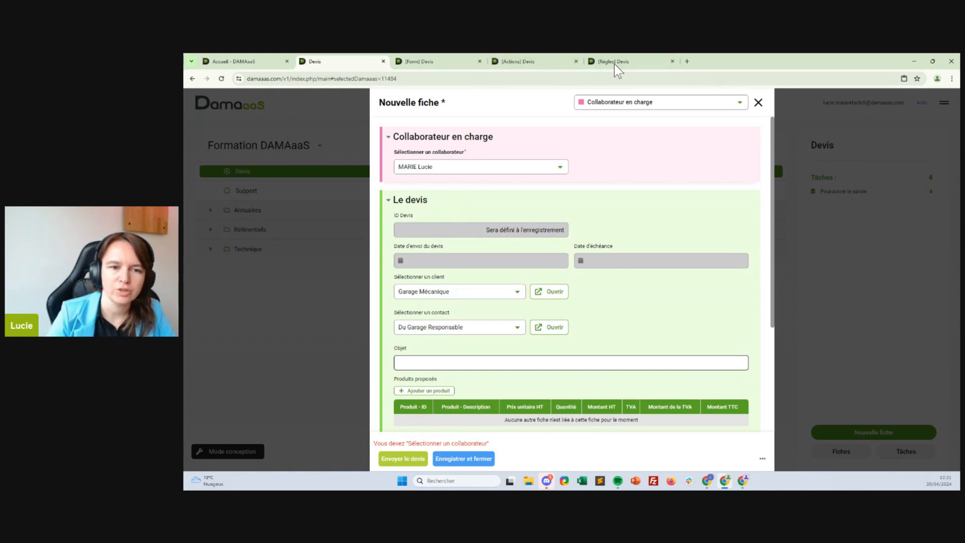
click(423, 61)
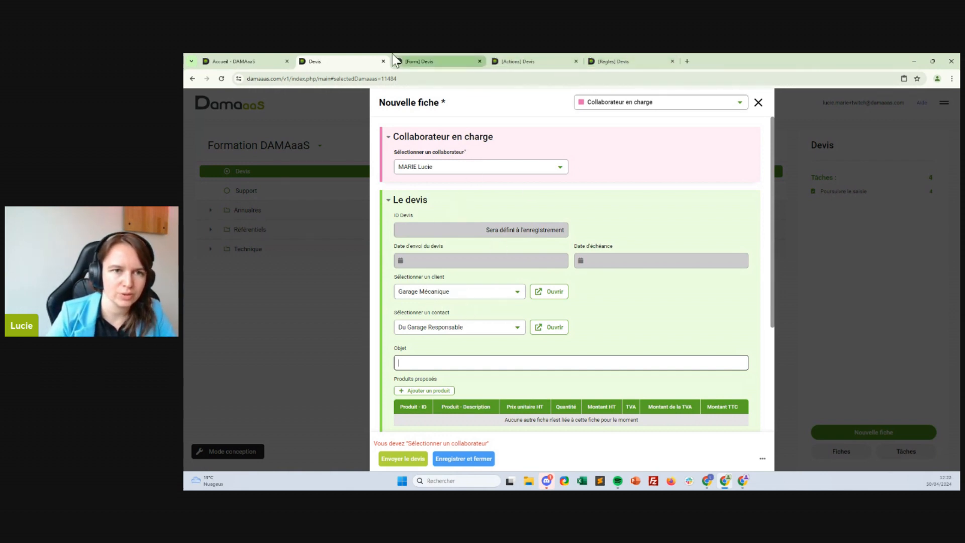
click(668, 459)
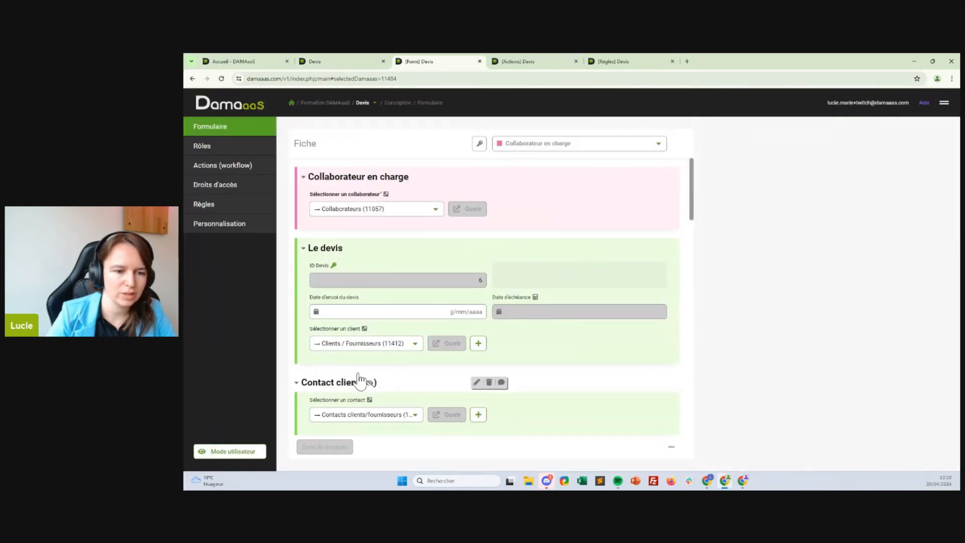
Step: Check the fields in the Devis form and open record, and start a new rule under "Contrôles à effectuer par étape"
scroll(461, 278, down, 1)
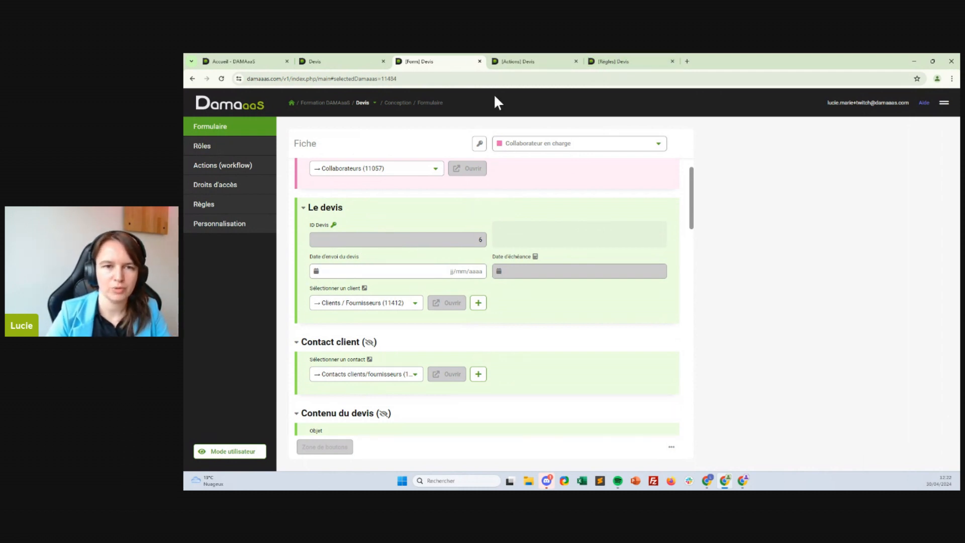
click(355, 61)
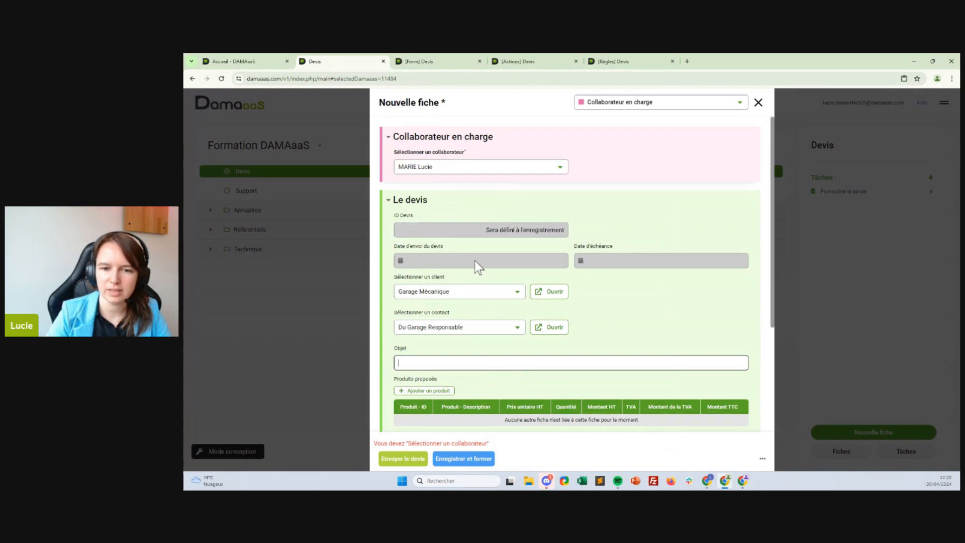
click(632, 60)
click(324, 166)
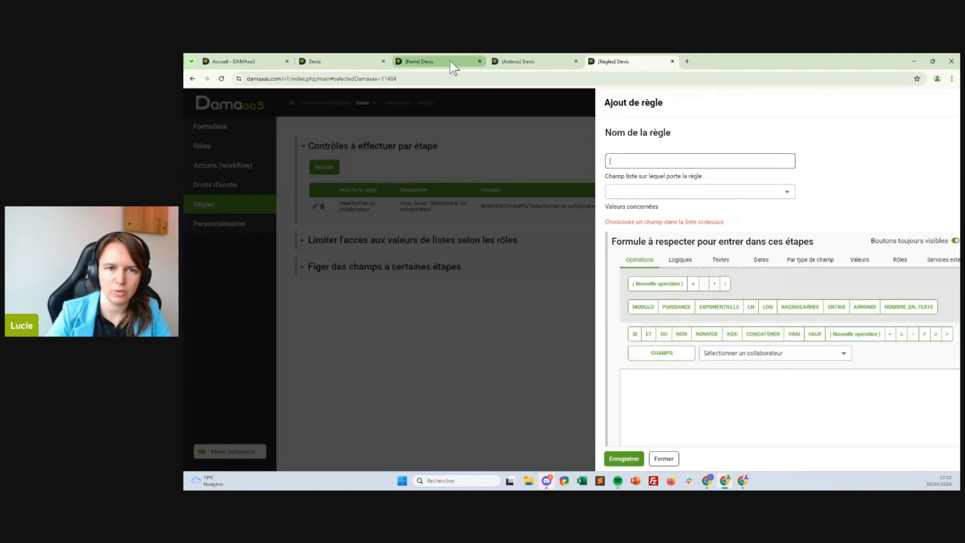
click(458, 61)
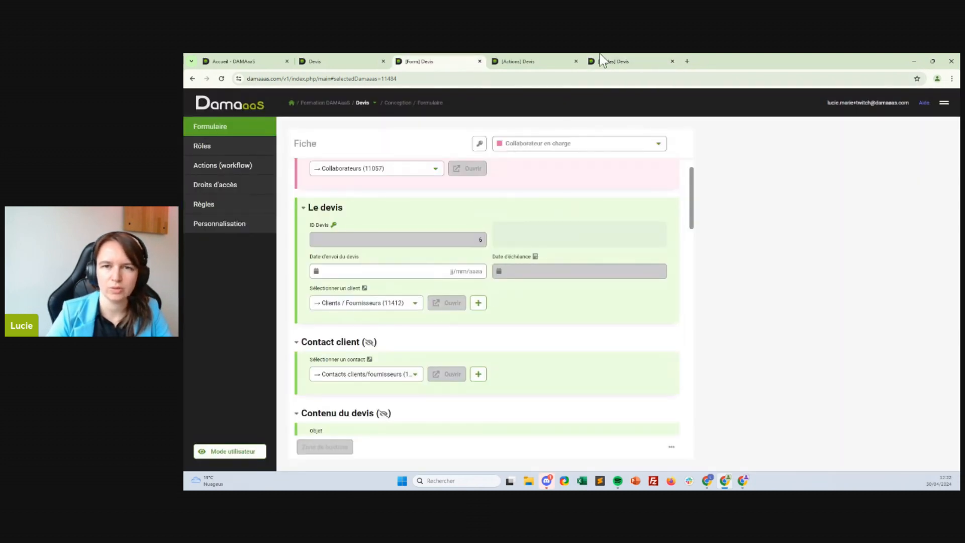
click(624, 59)
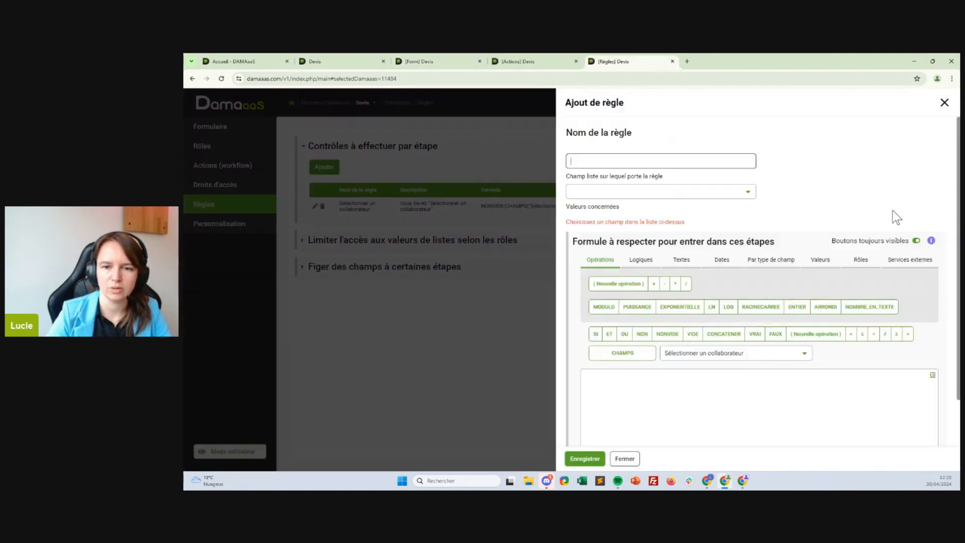
Step: Name the new rule "Sélectionner un client" and apply it to the value "1.0 Envoyé" of "Statut du devis"
click(667, 199)
click(669, 165)
text(Sélectionner un client)
click(672, 336)
click(578, 236)
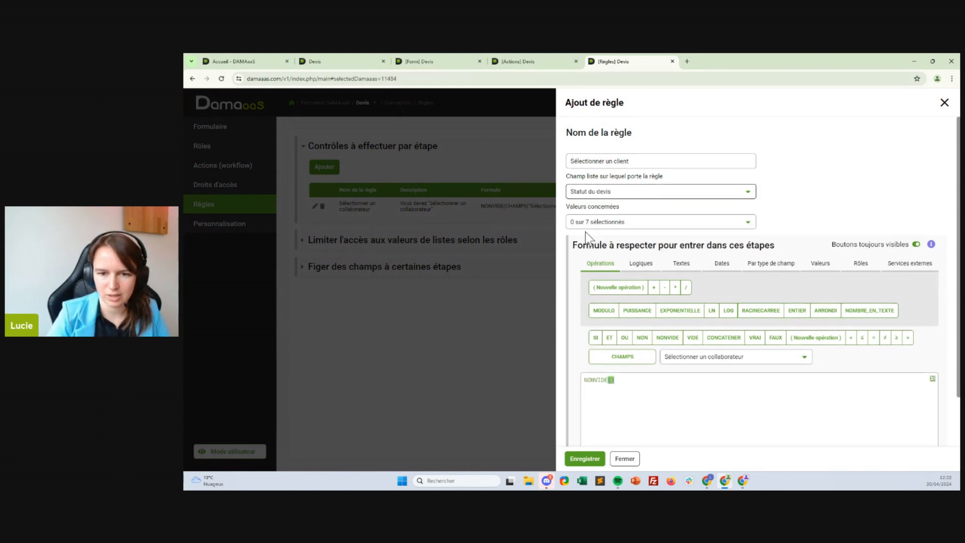
click(640, 222)
click(603, 279)
Step: Complete the rule's formula as NONVIDE(CHAMPS("Sélectionner un client"))
click(612, 383)
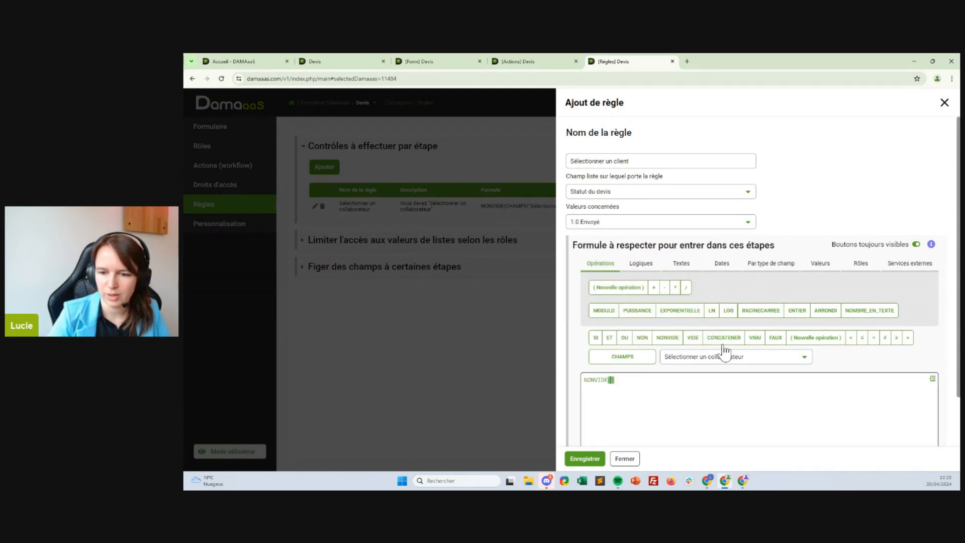
click(729, 358)
click(734, 239)
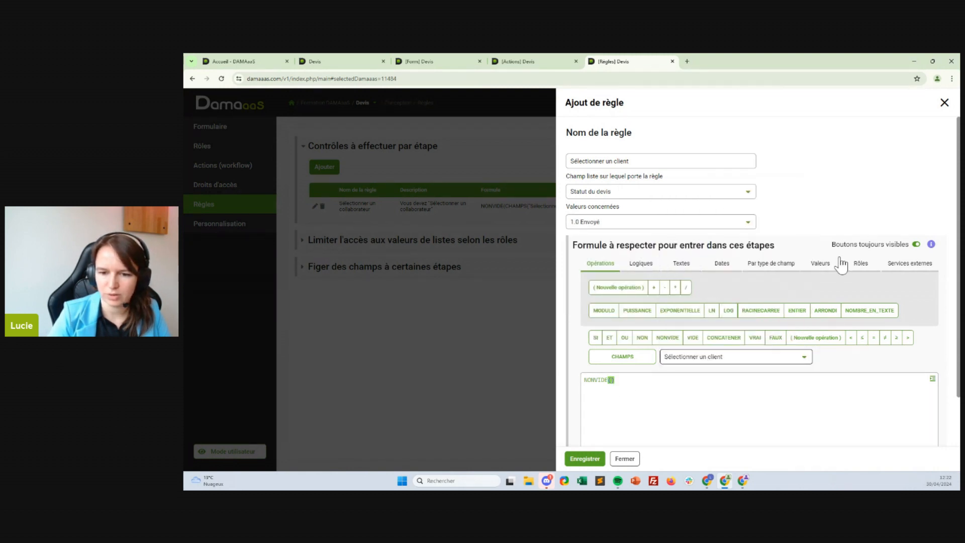
click(634, 357)
Step: Set the unmet-formula text to Vous devez "Sélectionner un client", reusing the field name from the formula, and save the rule
drag(637, 381, 719, 381)
key(ctrl+c)
scroll(855, 347, down, 1)
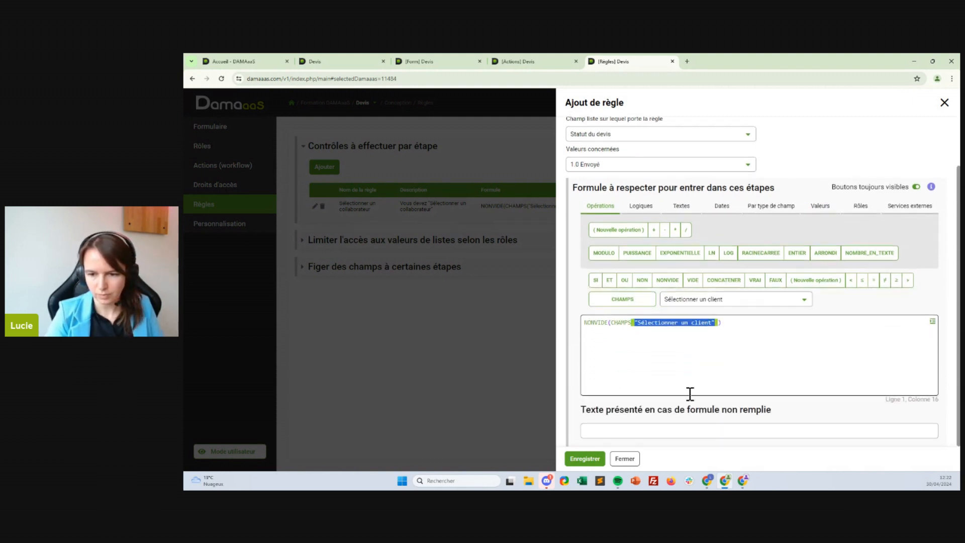
click(675, 428)
text(Vous devez)
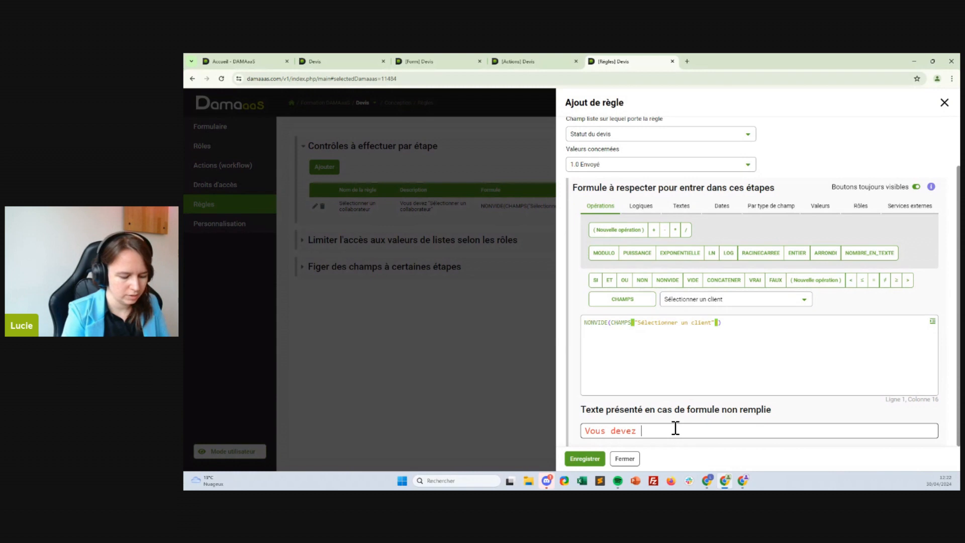
key(ctrl+v)
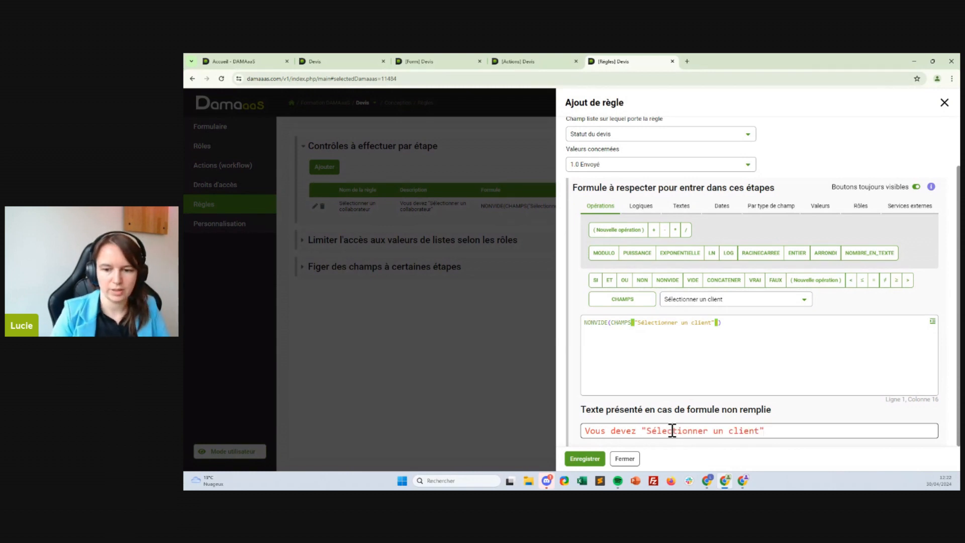
click(593, 459)
Step: Add a step control rule named "Sélectionner un contact" for the value "1.0 Envoyé" of "Statut du devis"
click(339, 169)
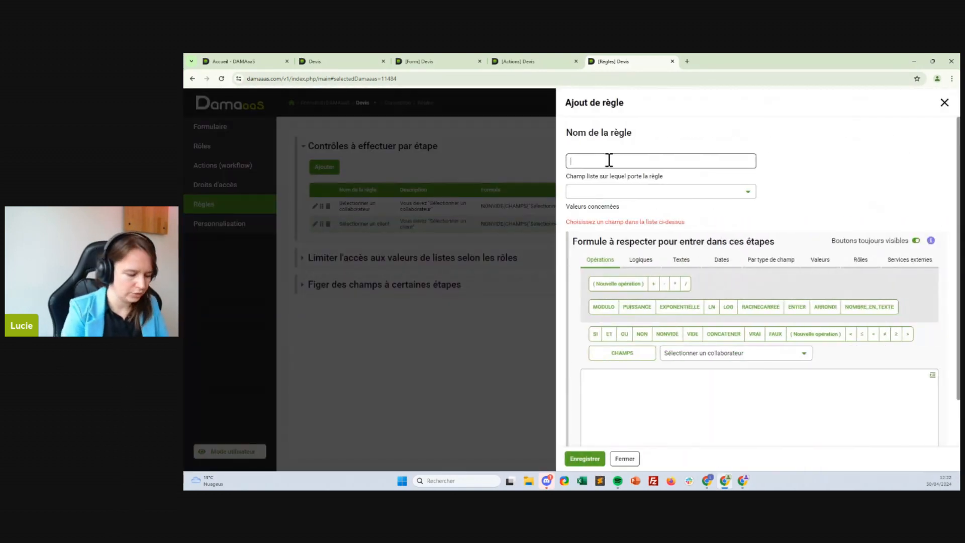
text(Sélection)
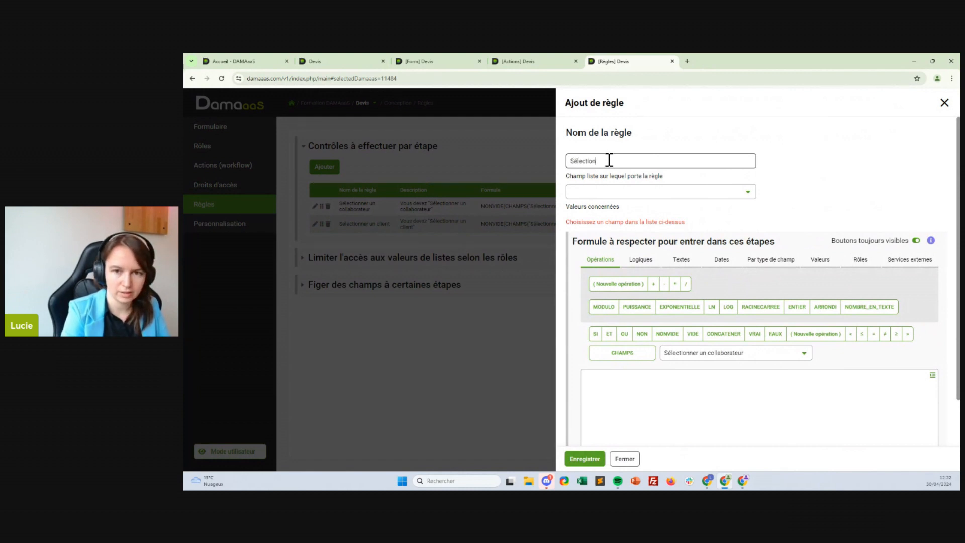
text(ner un contact)
click(637, 192)
click(599, 235)
click(621, 221)
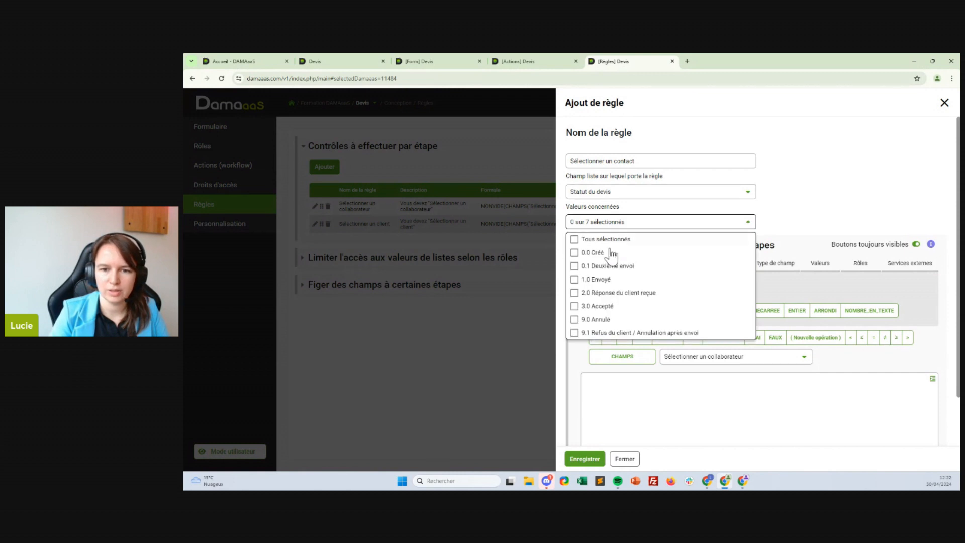
click(596, 280)
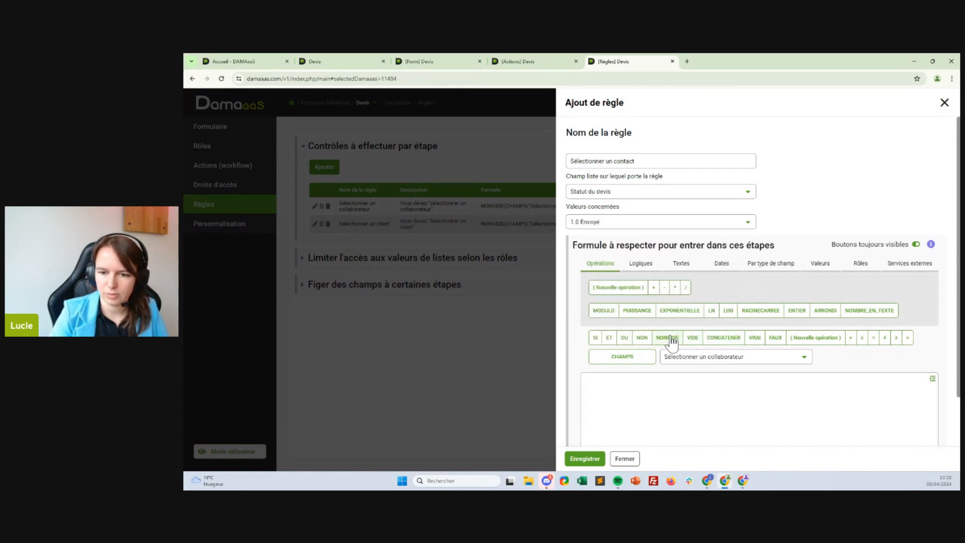
Step: Build the contact rule's formula as NONVIDE(CHAMPS("Sélectionner un contact"))
click(672, 338)
click(743, 356)
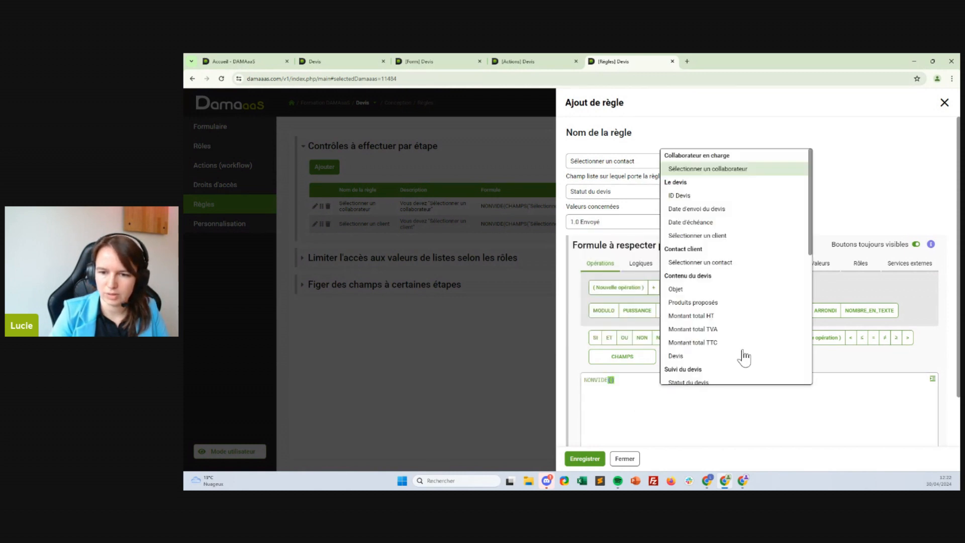
click(699, 263)
click(622, 356)
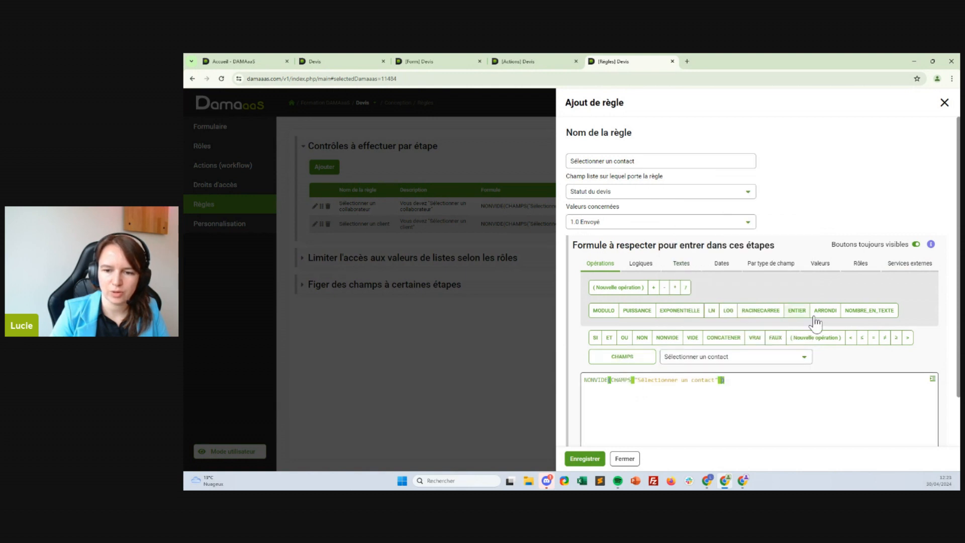
Step: Set the unmet-formula text to Vous devez "Sélectionner un contact", reusing the field name from the formula, and save the rule
scroll(739, 338, down, 1)
mouse_move(718, 322)
mouse_down()
mouse_move(623, 328)
mouse_move(718, 325)
mouse_up()
key(ctrl+c)
click(638, 329)
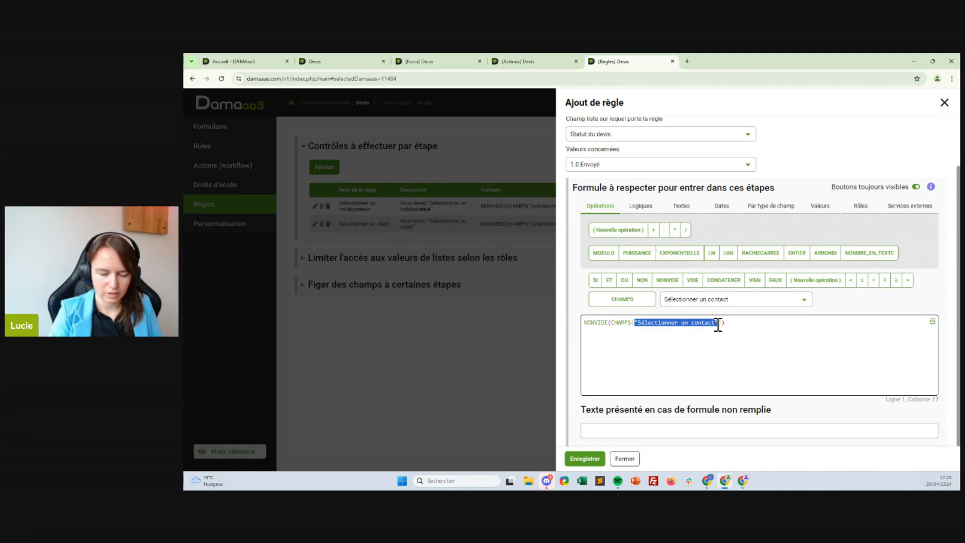
click(670, 428)
text(Vous de)
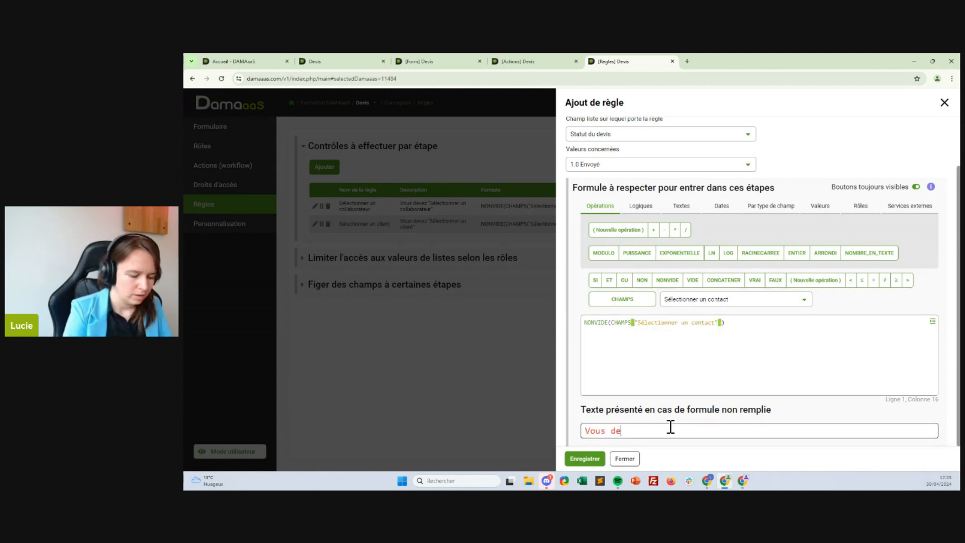
text(vez ")
key(BackSpace)
key(ctrl+v)
click(585, 458)
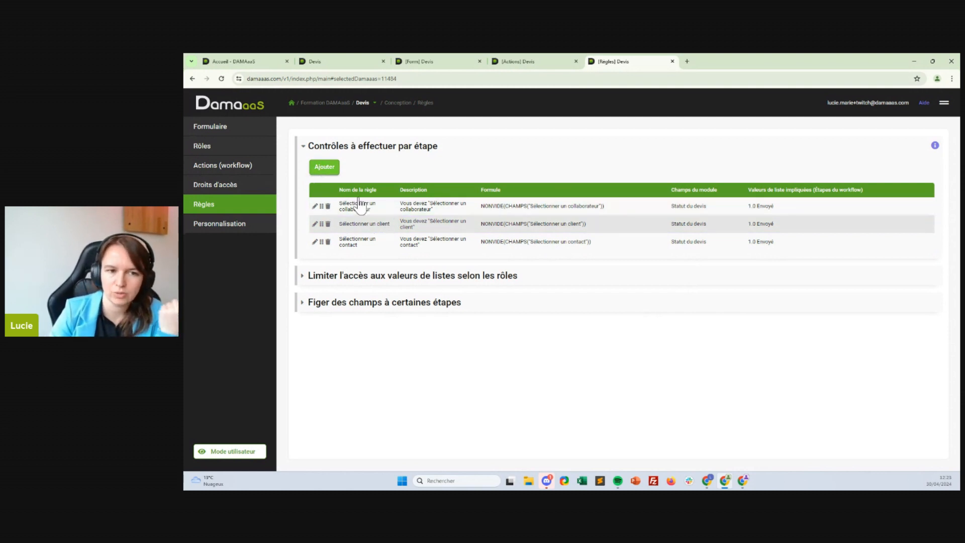
Step: Add a step control rule named "Sélectionner les informations" for the value "1.0 Envoyé" of "Statut du devis"
click(325, 166)
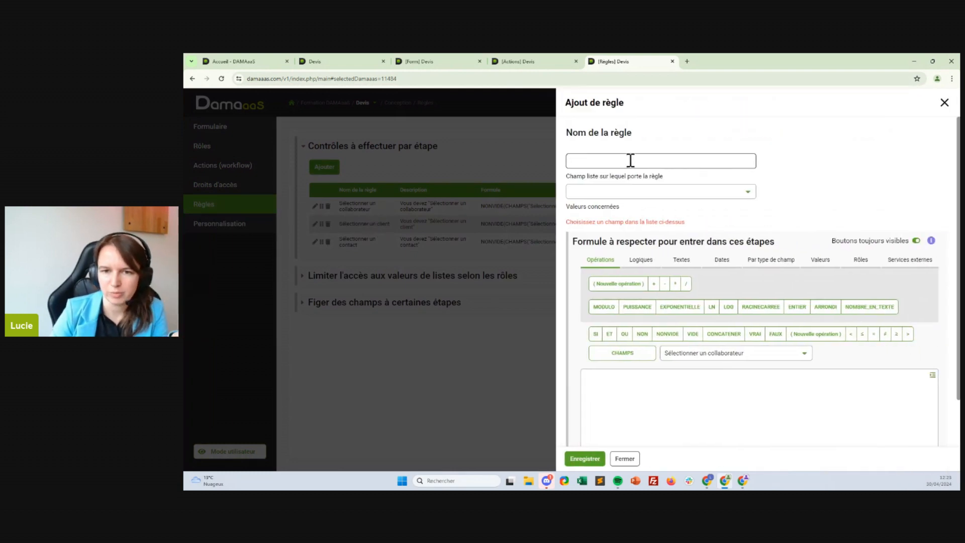
text(Sélectionner les informations)
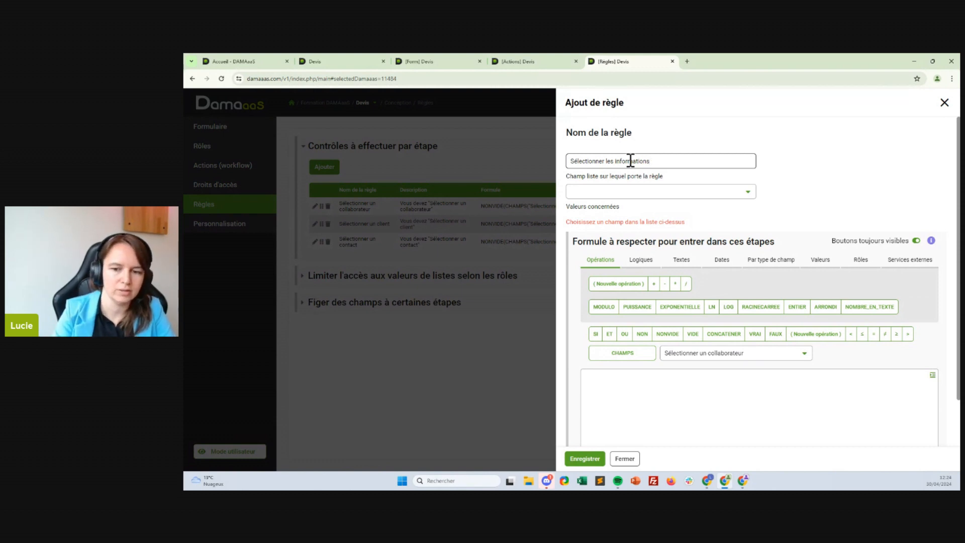
scroll(693, 367, down, 1)
click(658, 344)
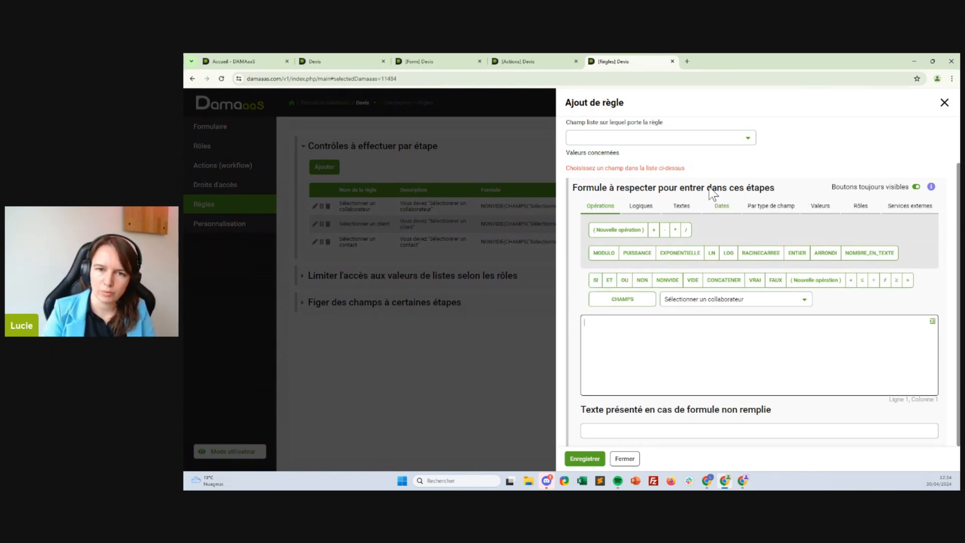
scroll(709, 215, up, 1)
click(593, 192)
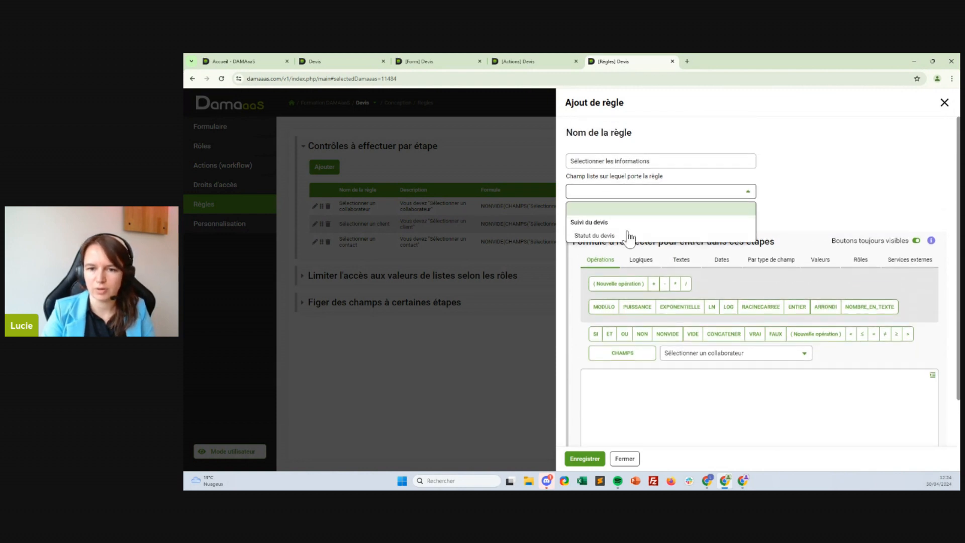
click(621, 234)
click(623, 222)
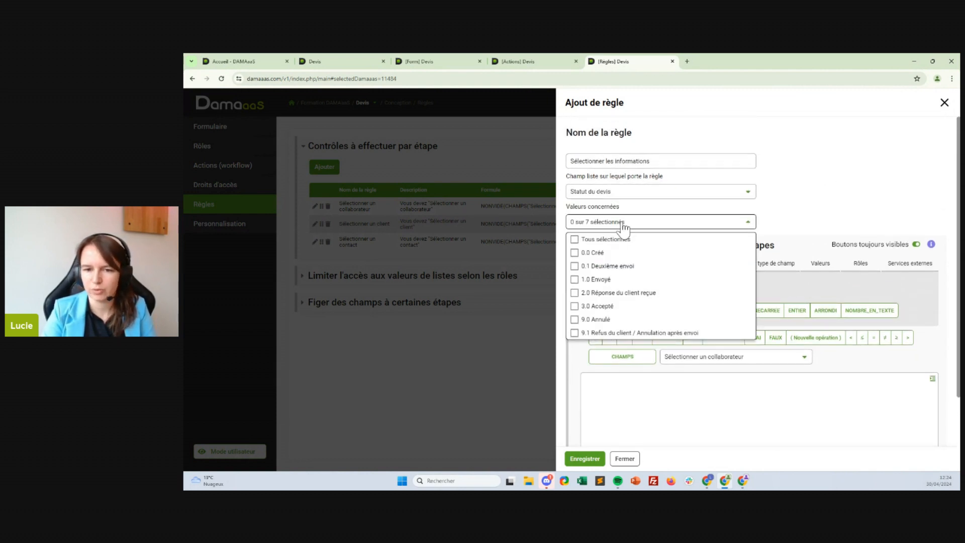
click(575, 280)
Step: Build an ET formula with NONVIDE conditions on the "Sélectionner un collaborateur" and "Sélectionner un client" fields
click(671, 420)
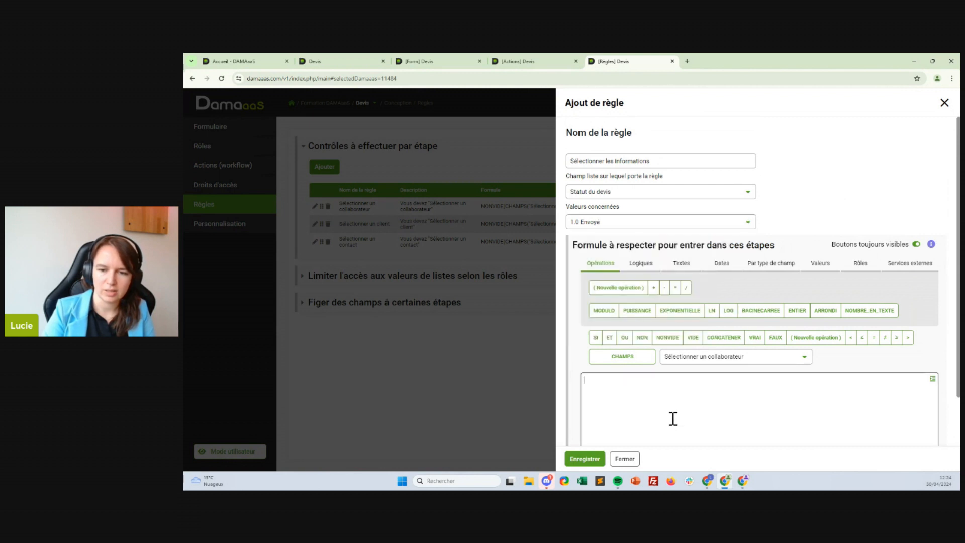
click(610, 340)
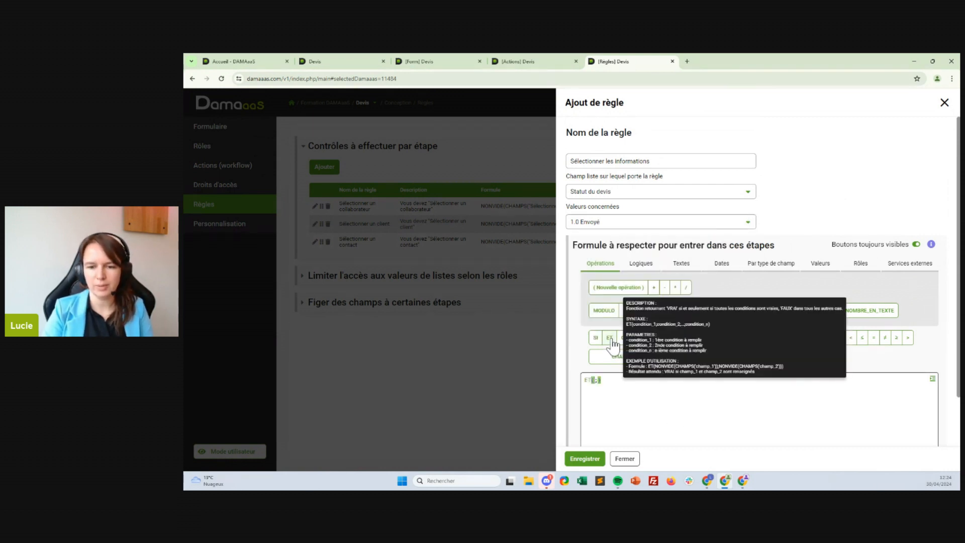
click(666, 344)
click(636, 358)
click(760, 381)
click(673, 342)
click(689, 358)
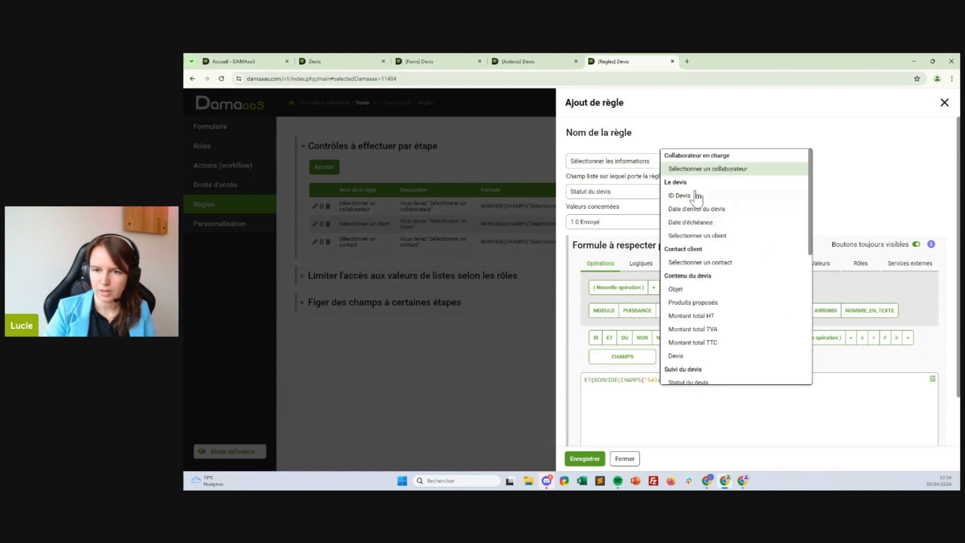
click(700, 236)
click(598, 357)
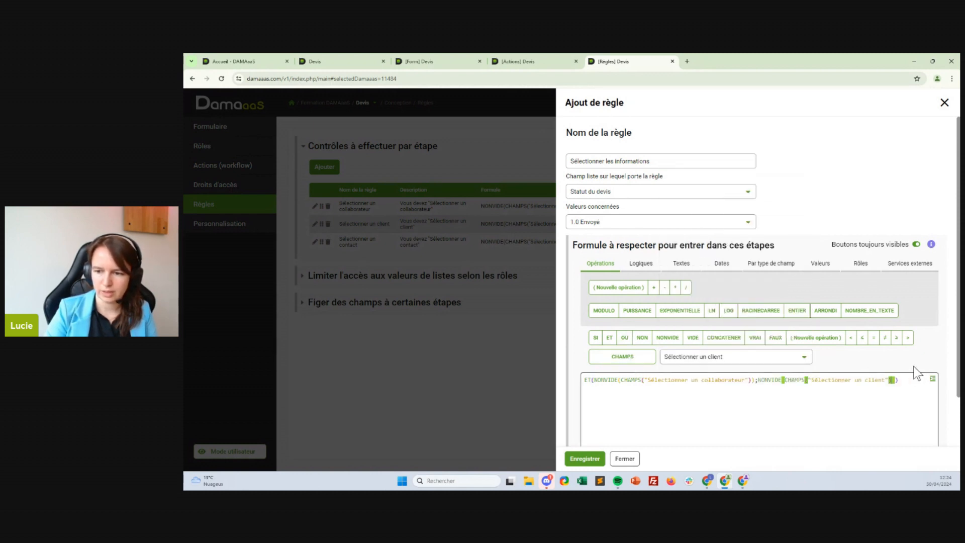
Step: Add a third NONVIDE condition on the "Sélectionner un contact" field to the ET formula, and format the formula over several lines
key(Right)
text(;)
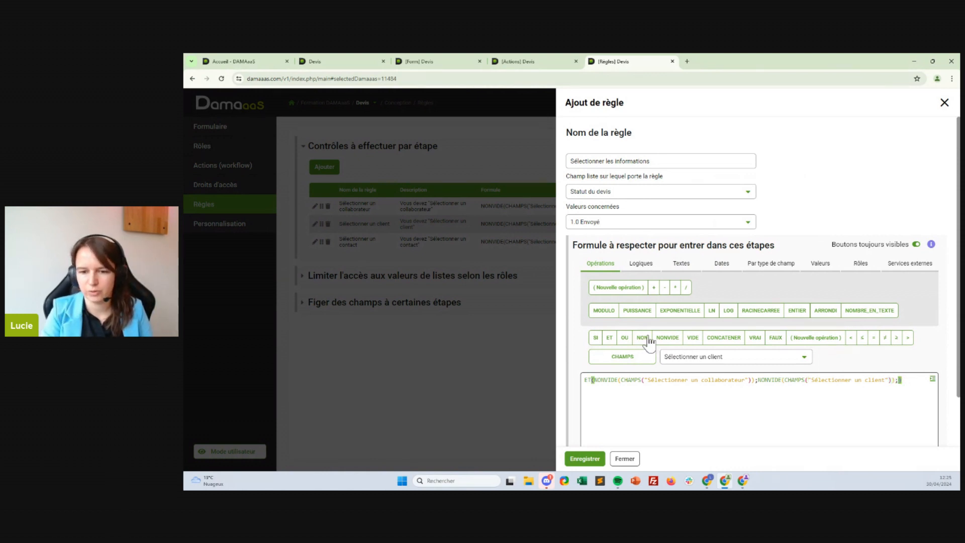
click(667, 337)
click(704, 356)
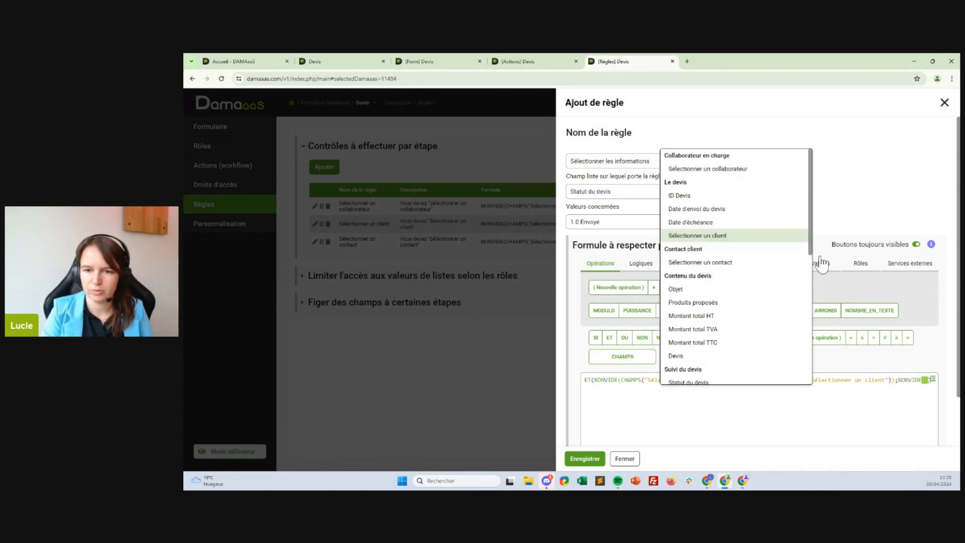
click(723, 263)
click(622, 357)
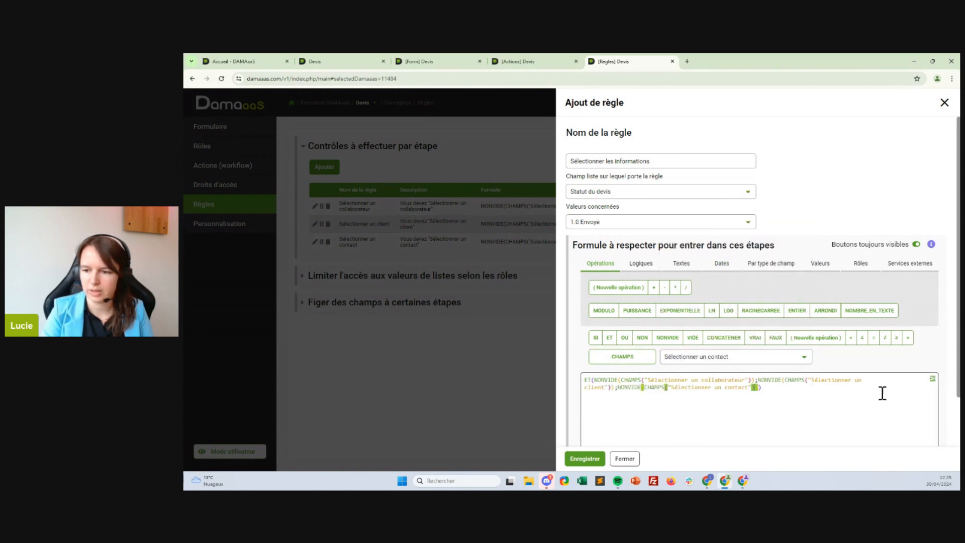
click(933, 383)
Step: Start the combined rule's unmet-formula text with Vous devez "Sélectionner un collaborateur", reusing the field name from the formula
scroll(801, 361, down, 1)
scroll(651, 375, down, 1)
click(648, 432)
text(Vous devez)
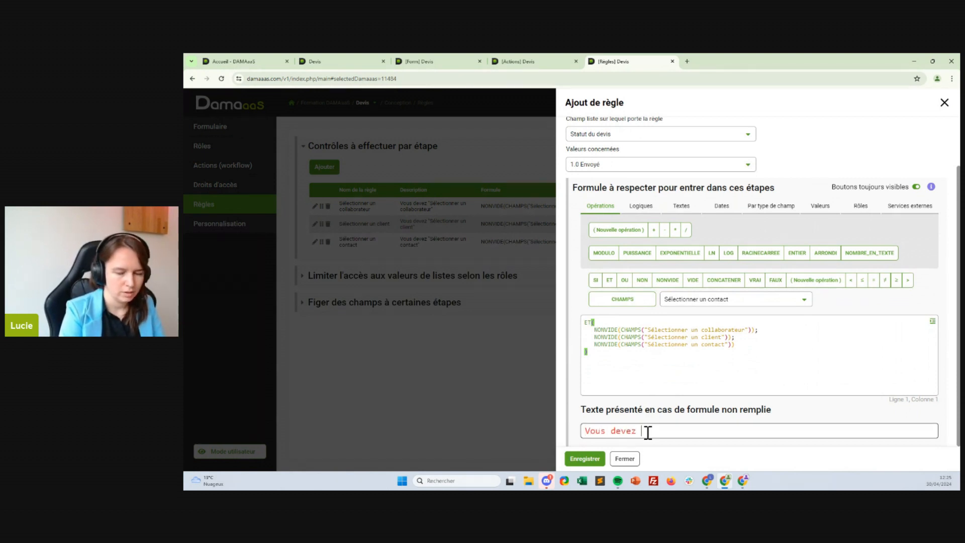
drag(645, 330, 749, 330)
key(ctrl+c)
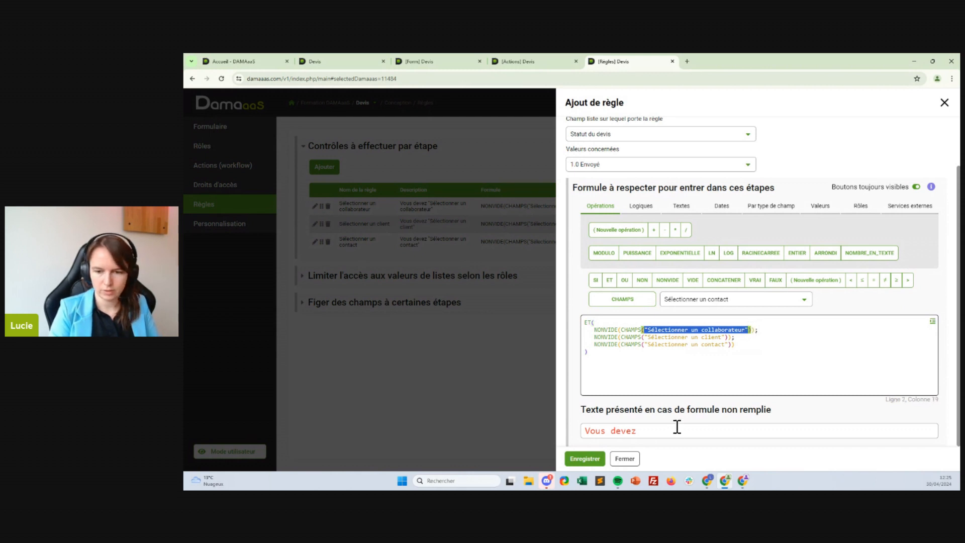
click(677, 427)
key(ctrl+v)
text(,)
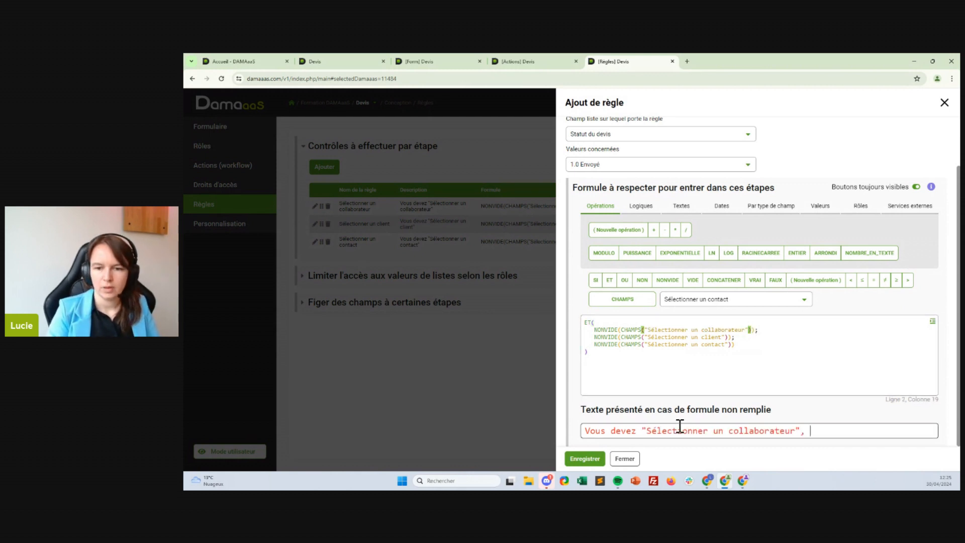
Step: Complete the unmet-formula text with "Sélectionner un client" et "Sélectionner un contact", and save the combined rule
drag(644, 336, 726, 341)
key(ctrl+c)
click(821, 427)
key(ctrl+v)
text(et)
drag(645, 345, 728, 344)
key(ctrl+c)
click(937, 431)
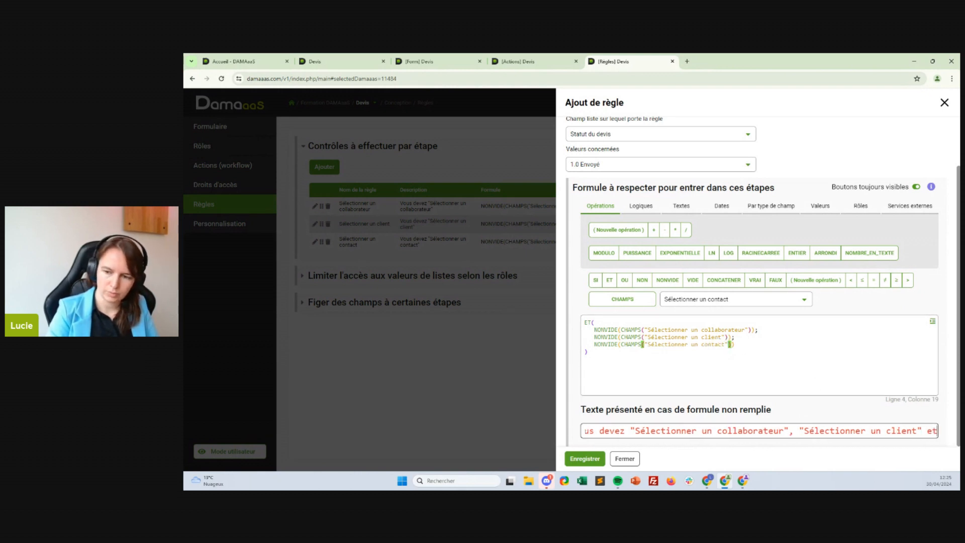
key(ctrl+v)
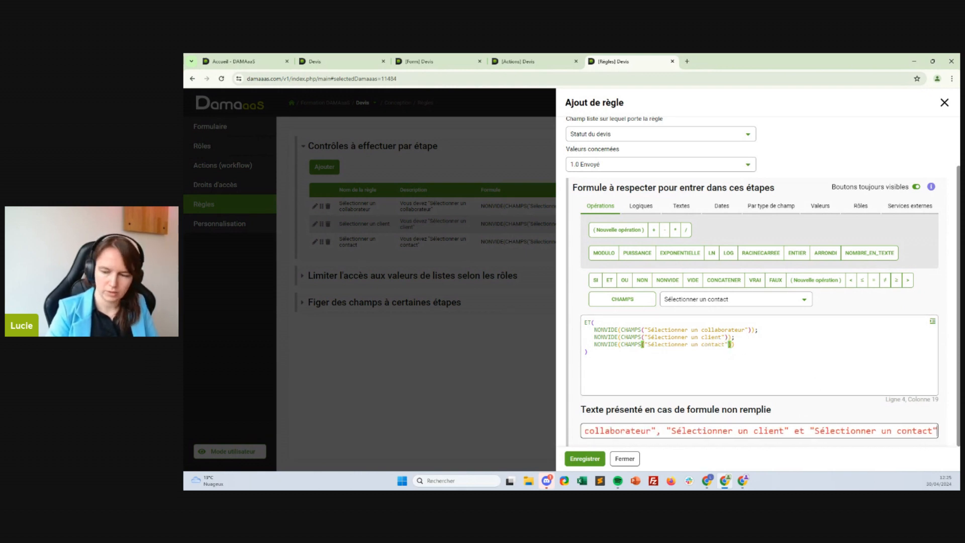
click(624, 459)
Step: Send the quote that is open in the Devis module, and try to send a new one without client or contact
click(341, 61)
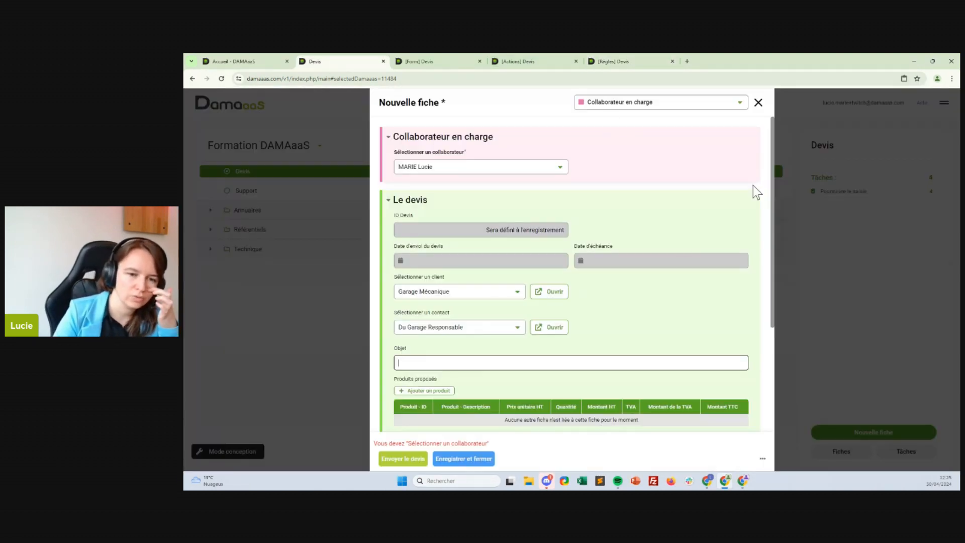
click(402, 459)
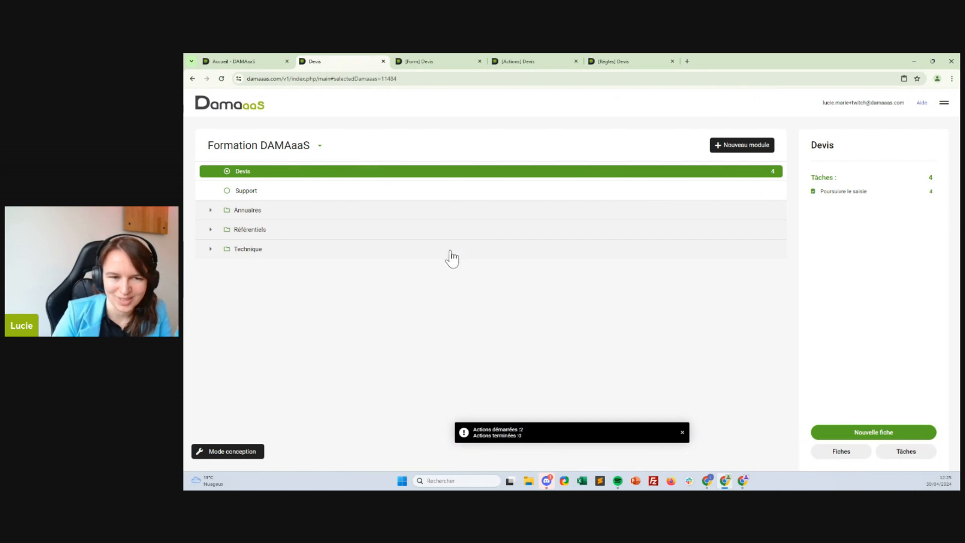
click(896, 431)
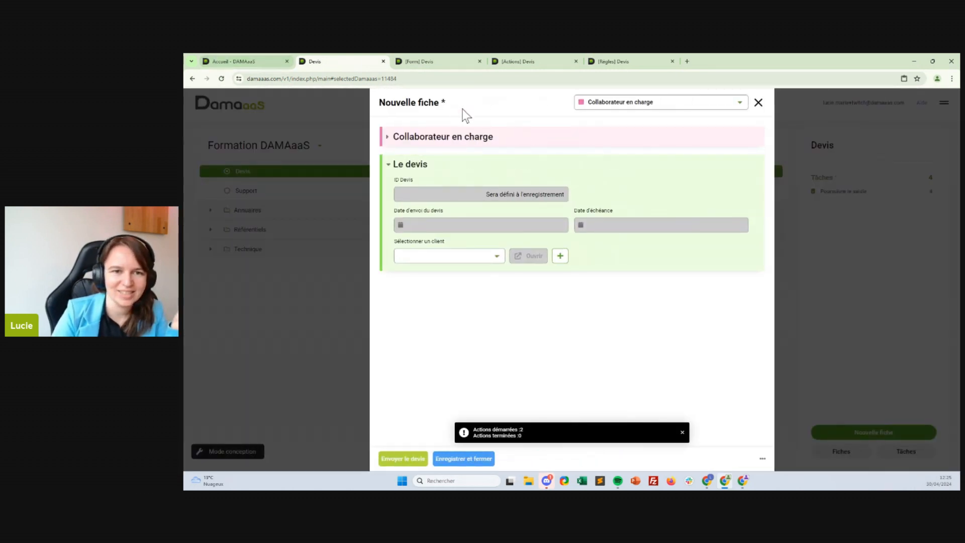
click(403, 459)
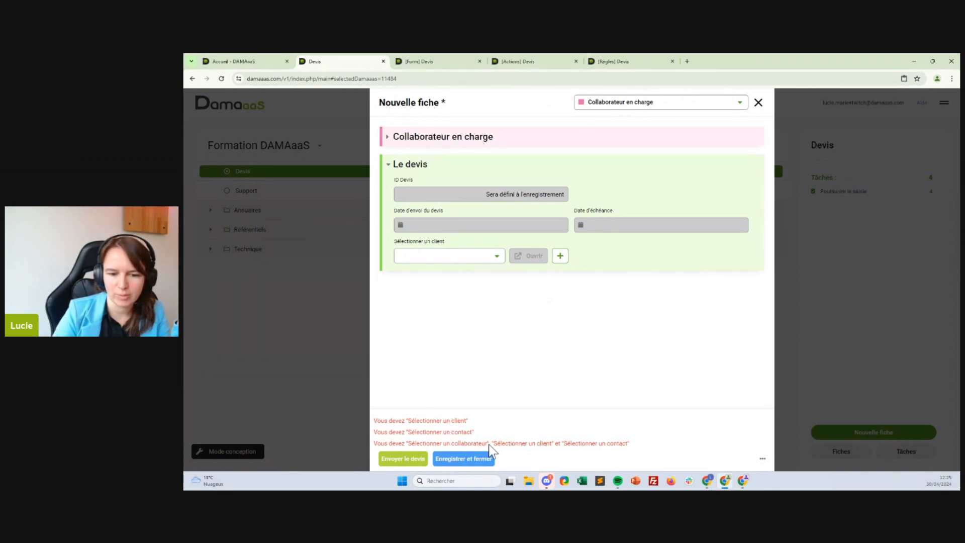
click(427, 142)
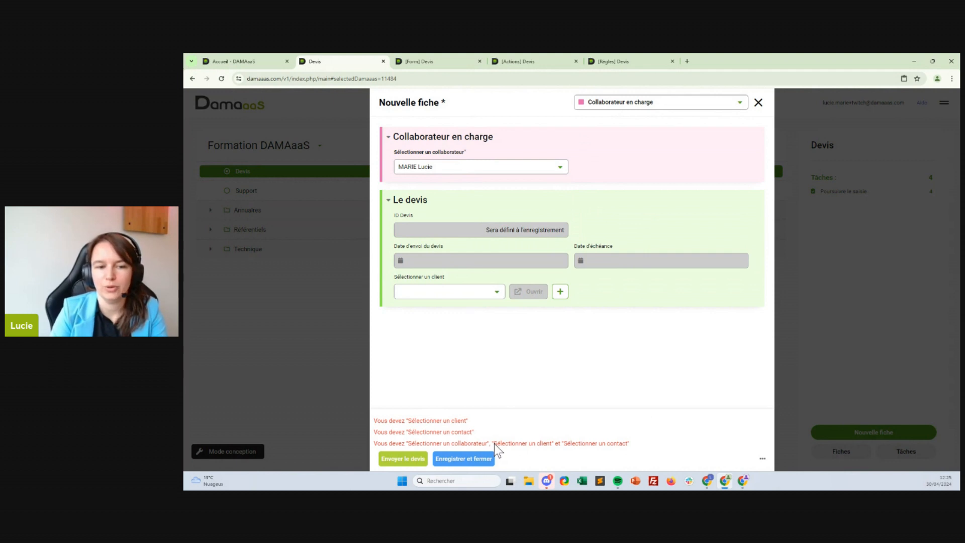
Step: Delete the combined "Sélectionner les informations" rule from the Devis step controls
click(642, 65)
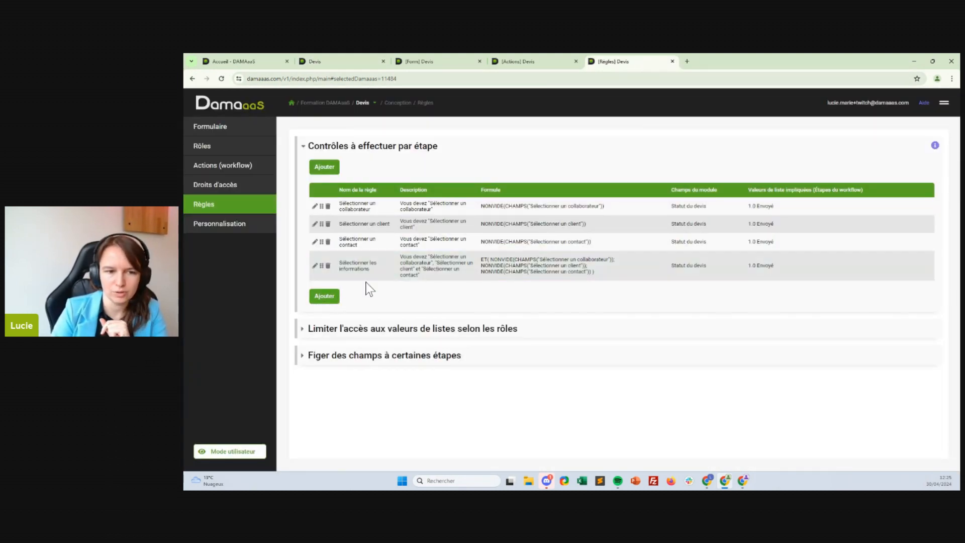
click(328, 266)
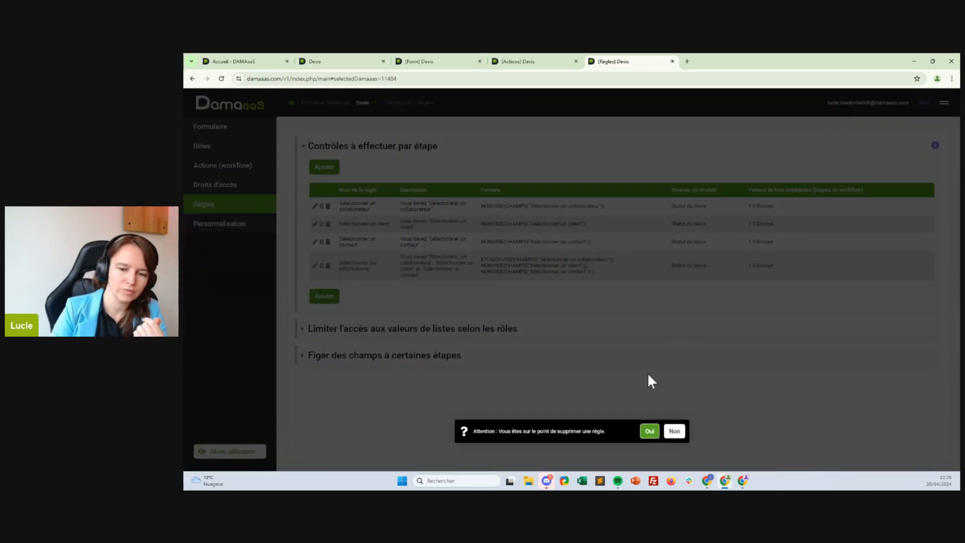
click(651, 432)
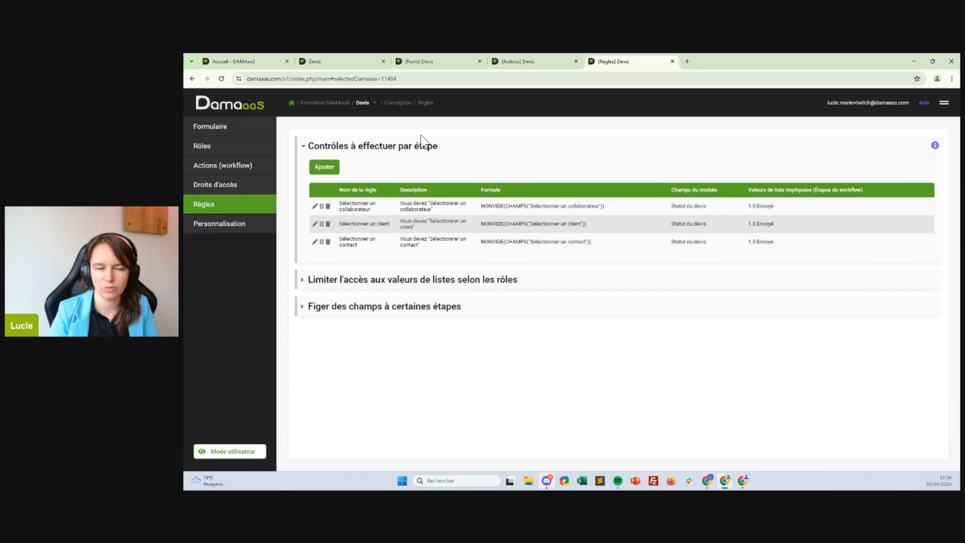
Step: Make entry mandatory for the "Sélectionner un client" and "Sélectionner un contact" fields of the Devis form
click(451, 57)
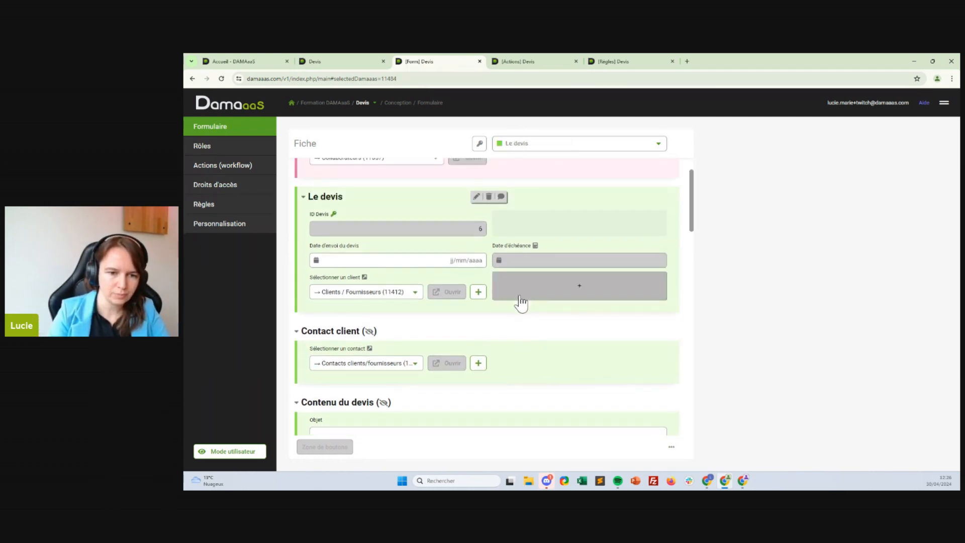
click(393, 304)
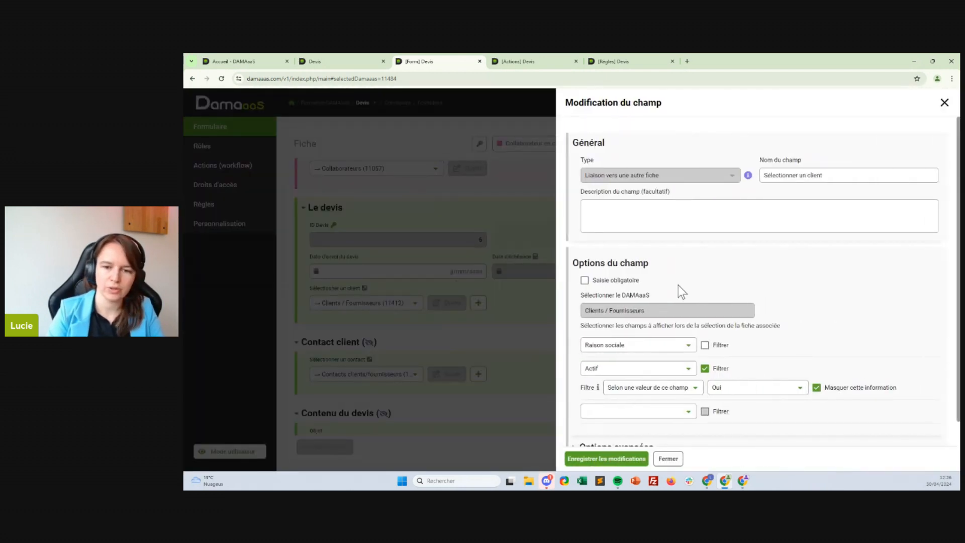
click(600, 281)
click(607, 458)
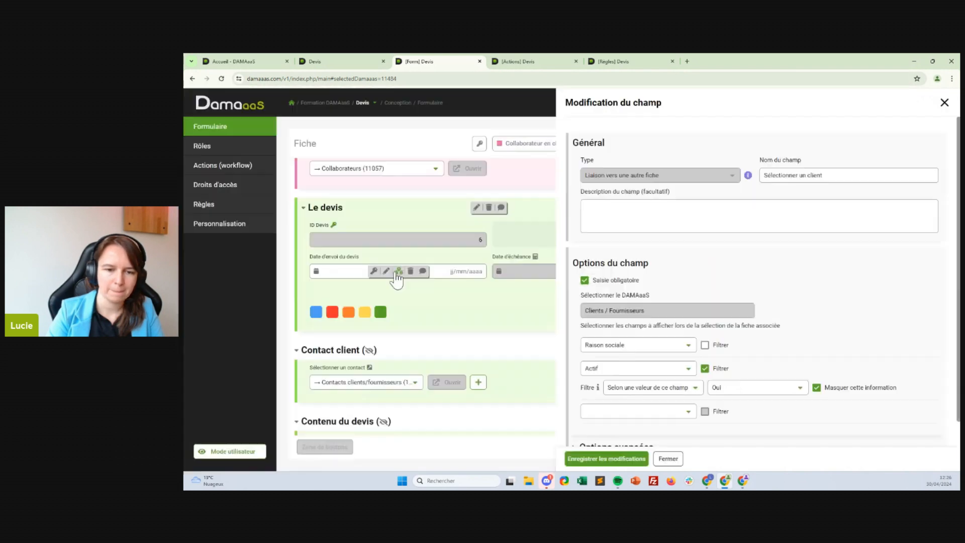
click(380, 374)
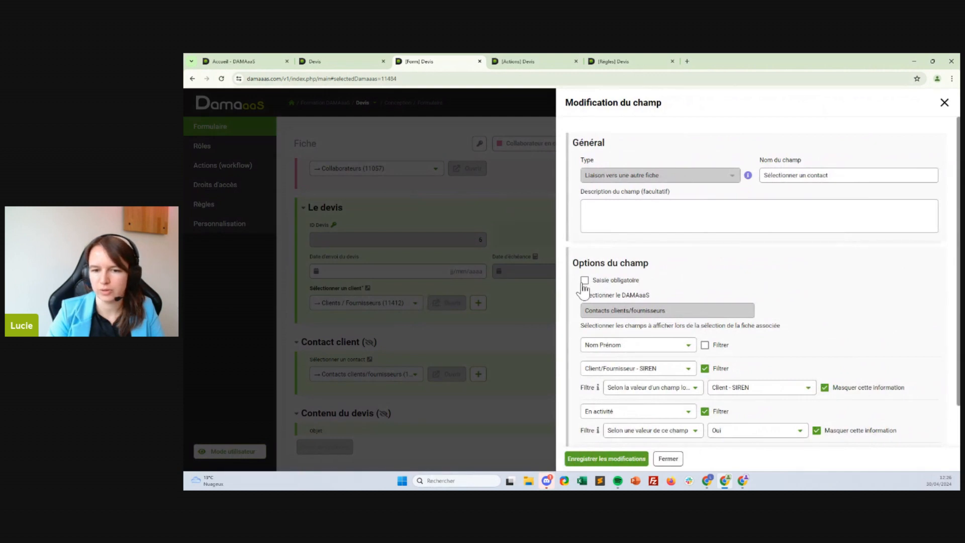
click(585, 280)
click(633, 458)
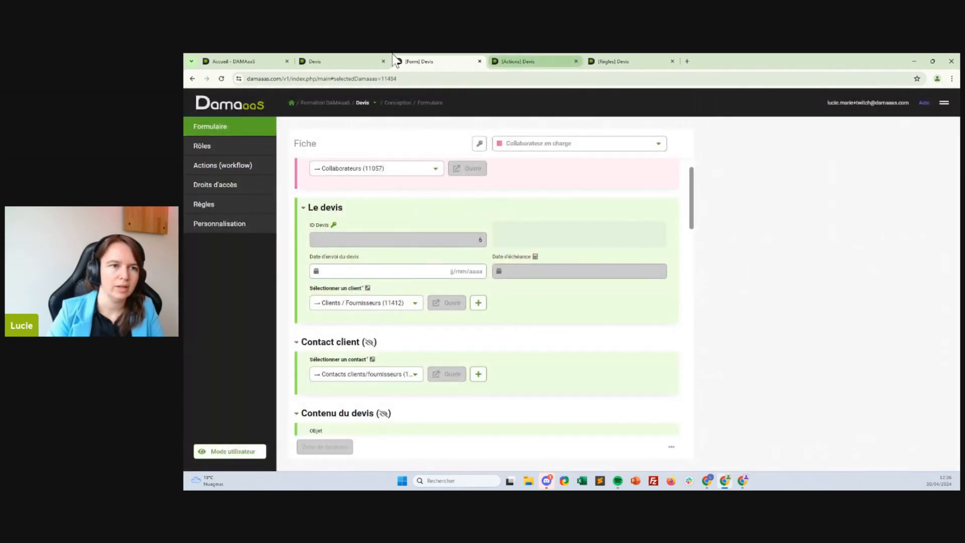
Step: Discard the unfinished quote in the Devis module without saving and open a new record
click(369, 61)
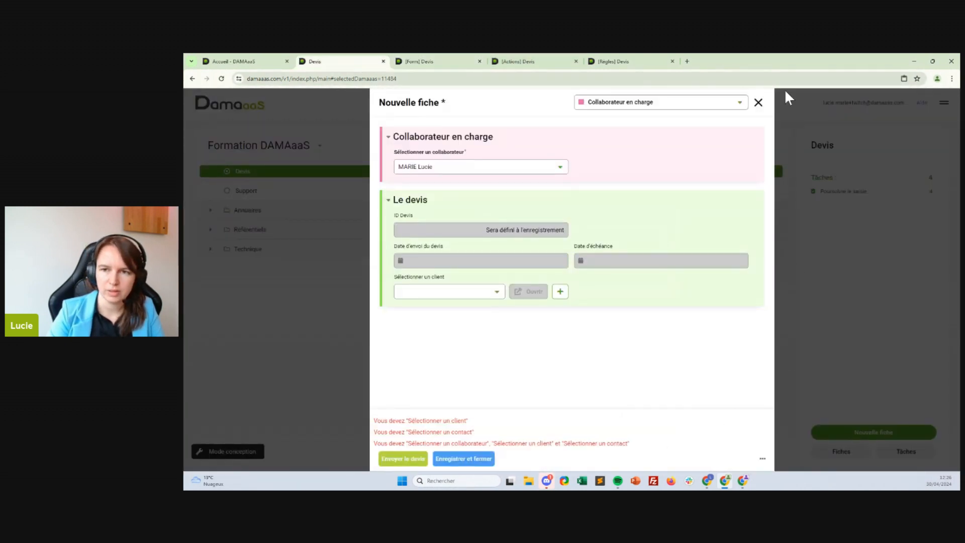
click(758, 103)
click(676, 431)
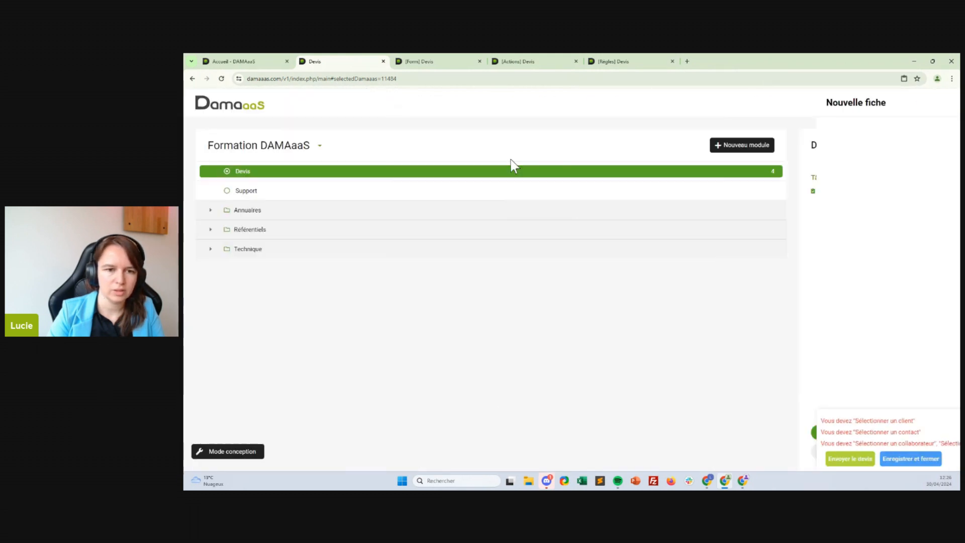
click(868, 435)
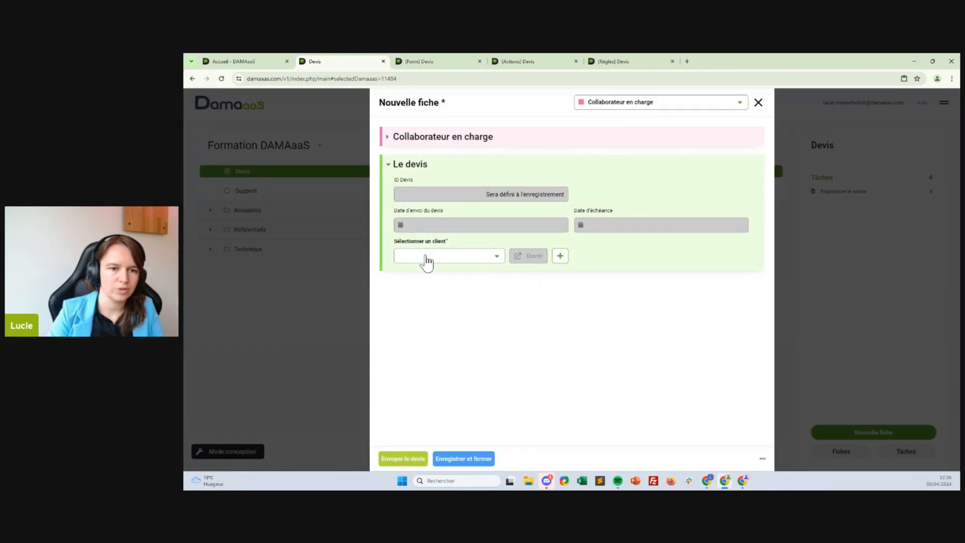
Step: Check the mandatory collaborator, client and contact fields using client "Garage Mécanique" and its contact, and close the record without saving
click(425, 257)
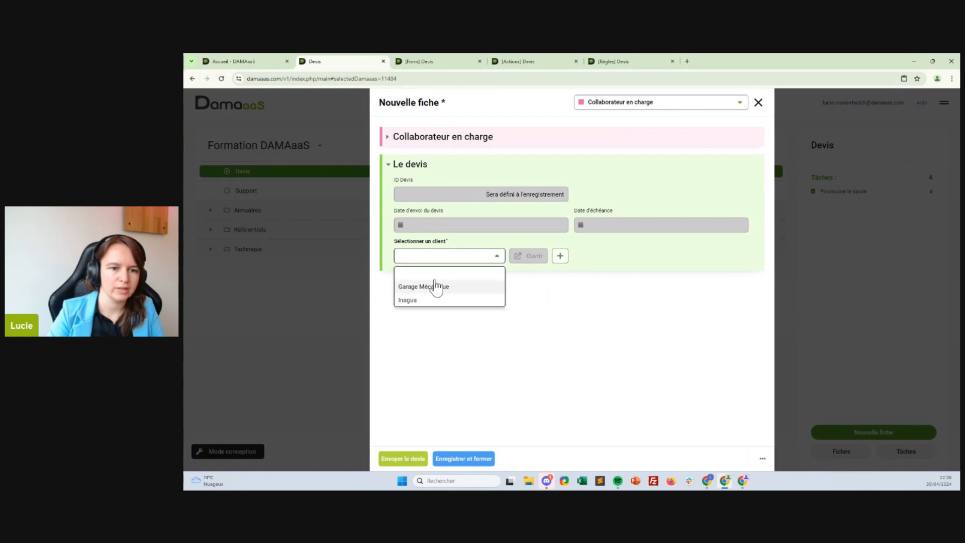
click(436, 283)
click(436, 292)
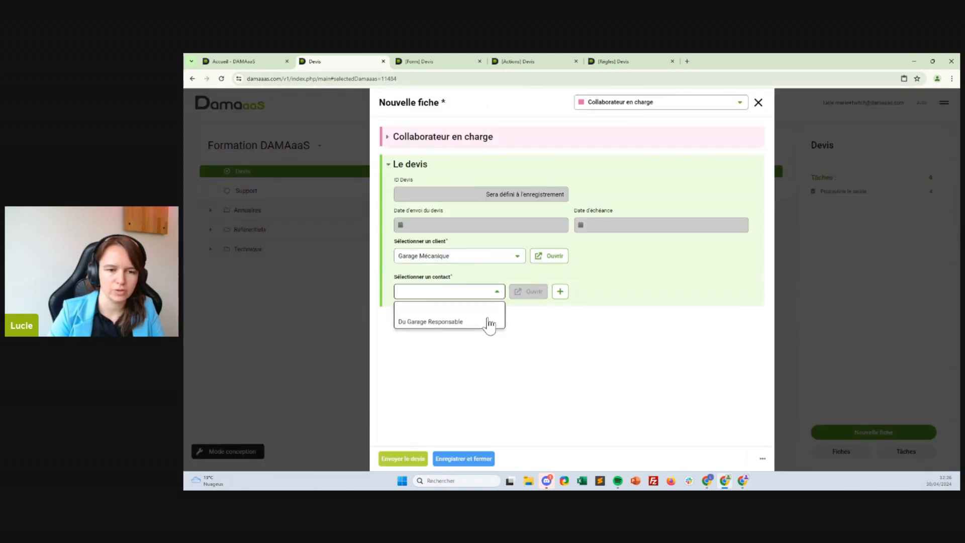
click(437, 322)
click(444, 141)
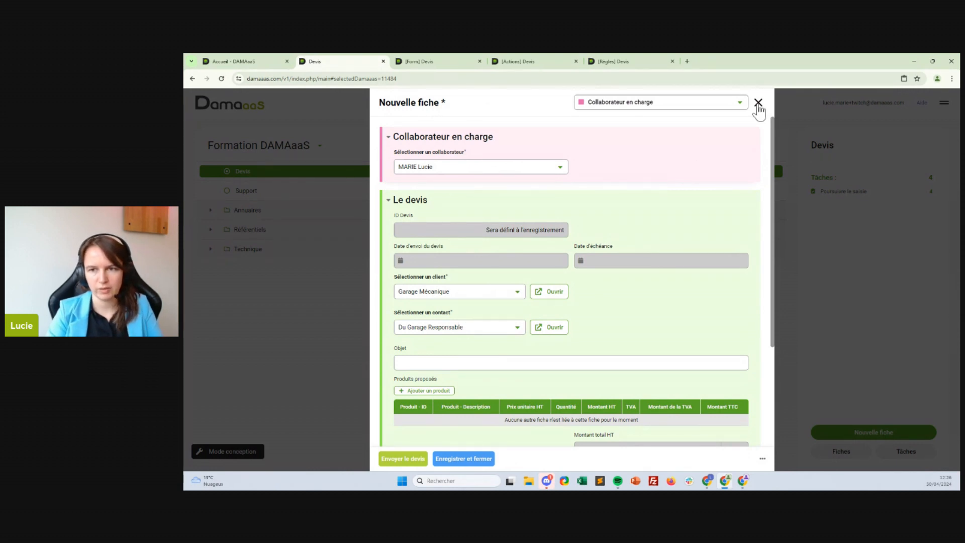
click(759, 102)
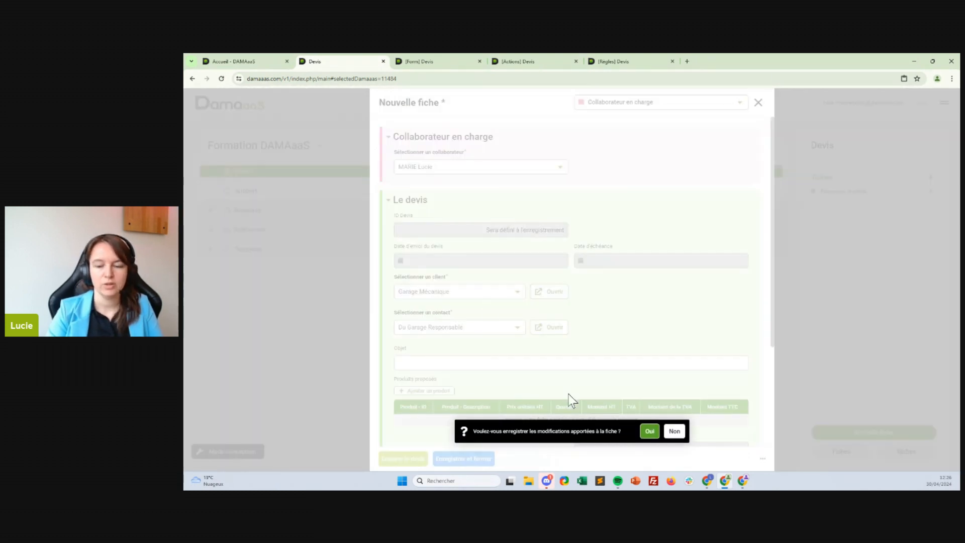
click(674, 431)
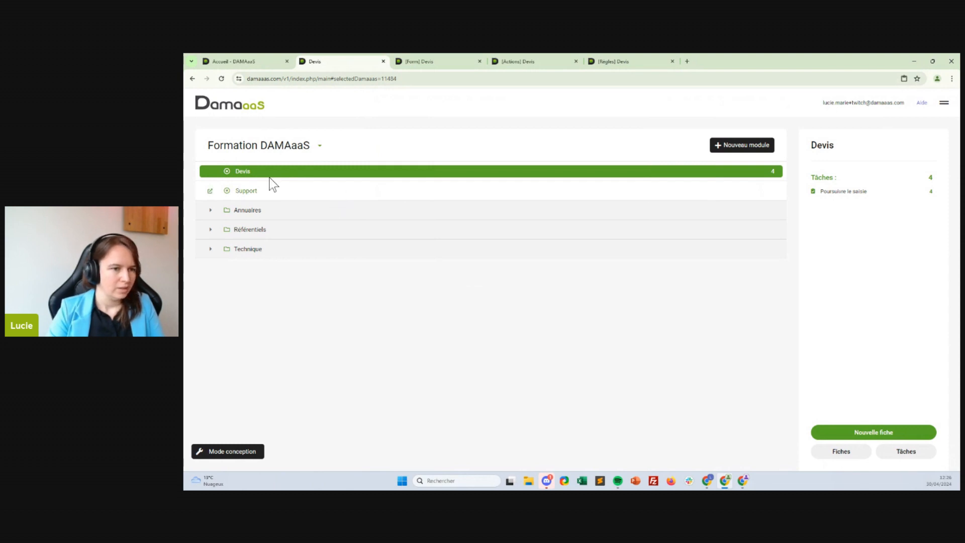
Step: Add a step control rule named "Objet" for the value "1.0 Envoyé" of "Statut du devis"
click(449, 58)
scroll(440, 345, down, 3)
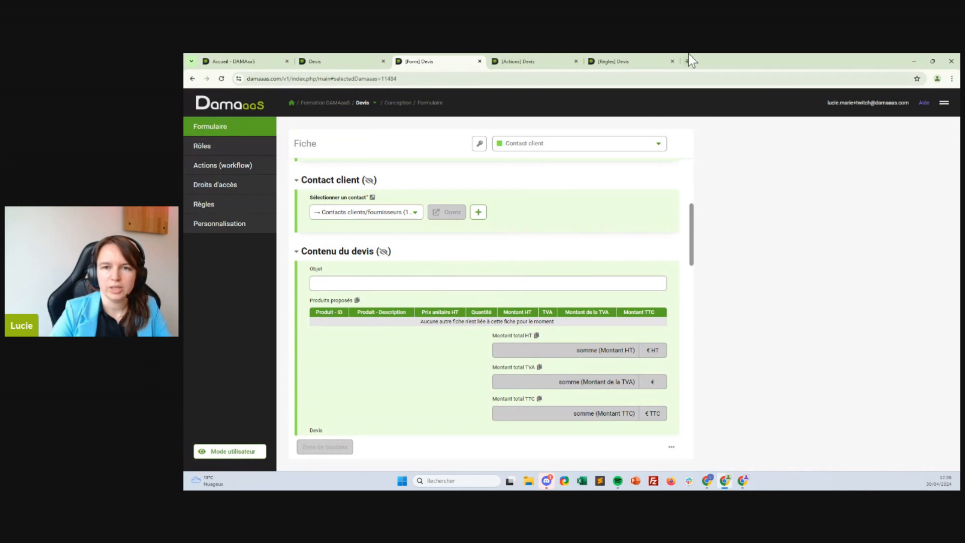
click(622, 60)
click(332, 170)
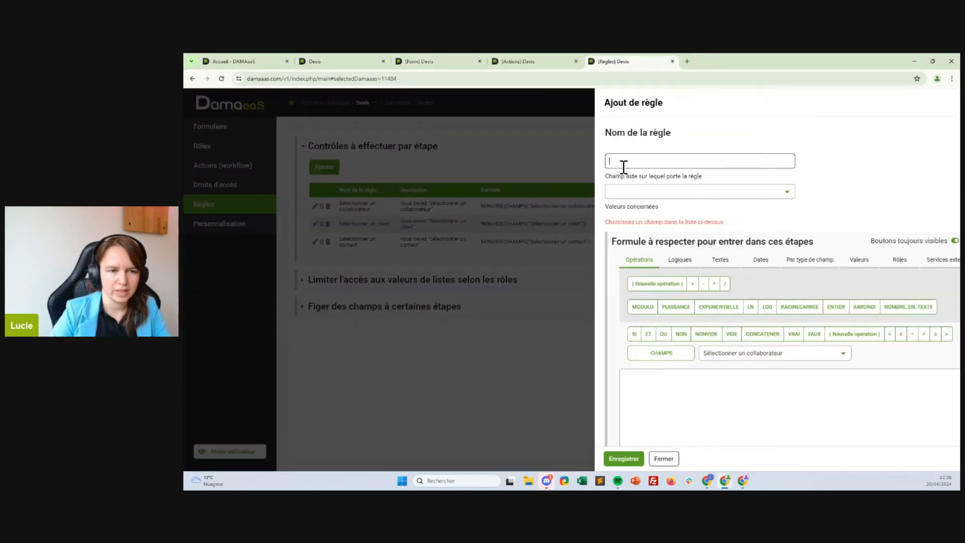
text(Objet)
click(598, 194)
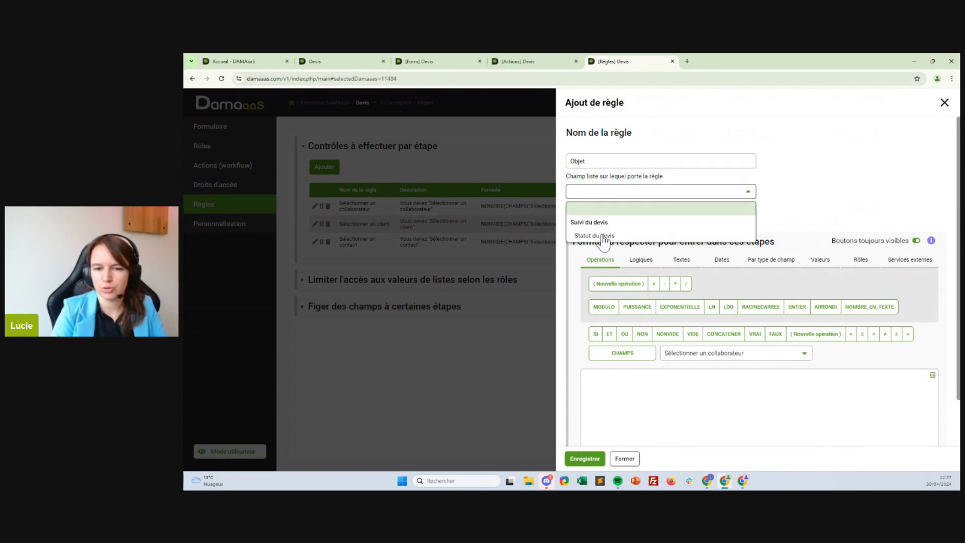
click(598, 235)
click(603, 222)
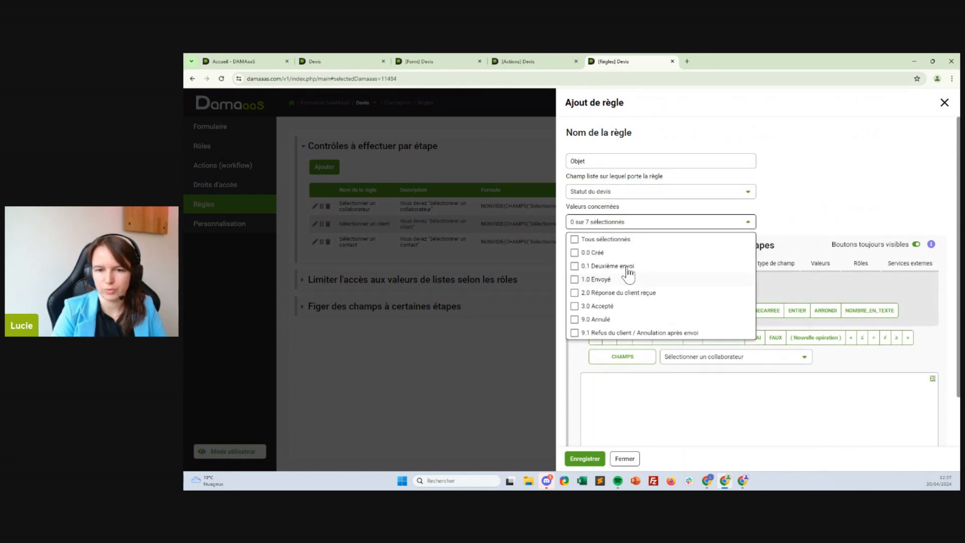
click(600, 279)
Step: Build a NONVIDE formula on the "Objet" field for the new rule
click(670, 382)
click(668, 338)
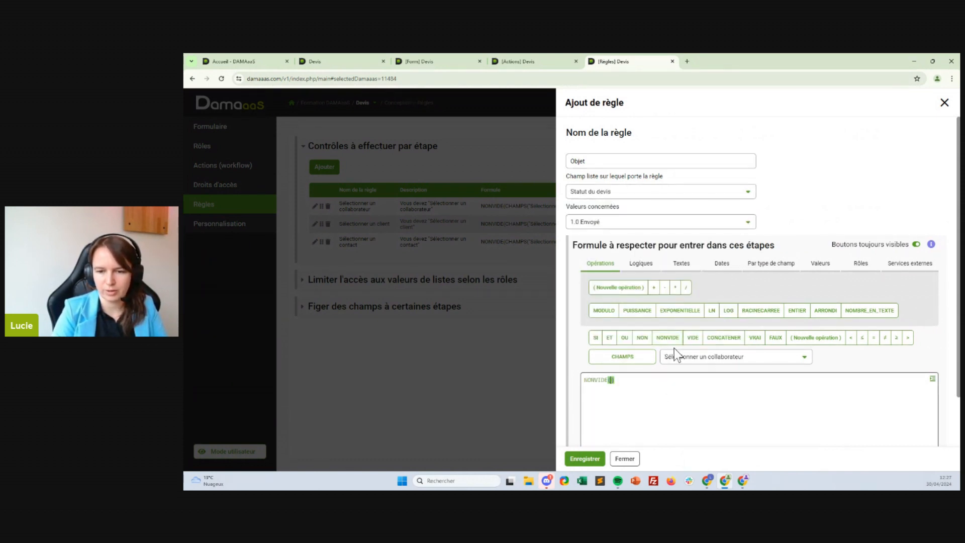
click(673, 358)
click(680, 295)
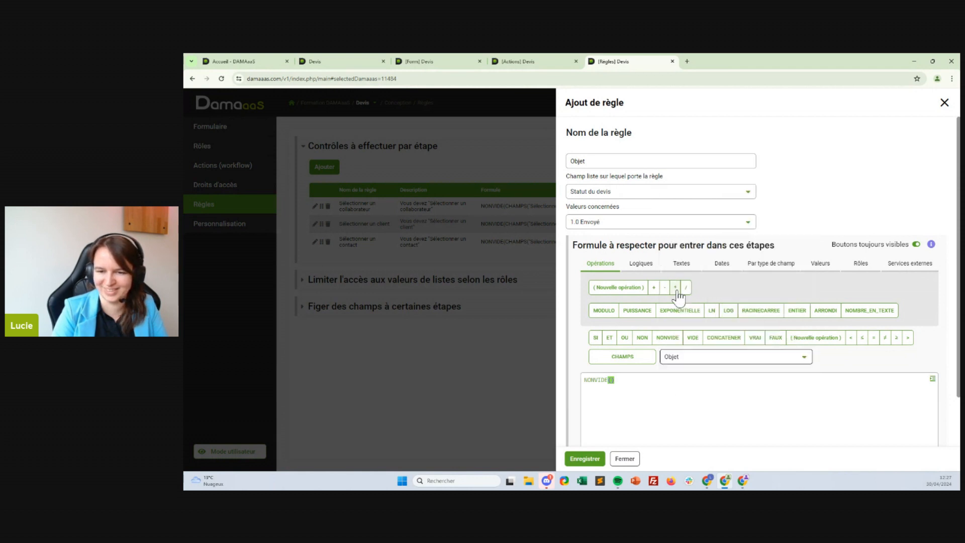
click(626, 357)
Step: Set the unmet-formula text to Vous devez indiquer un "Objet", reusing the field name from the formula, and save the rule
scroll(647, 347, down, 1)
click(624, 430)
text(Vous devez indiquer un)
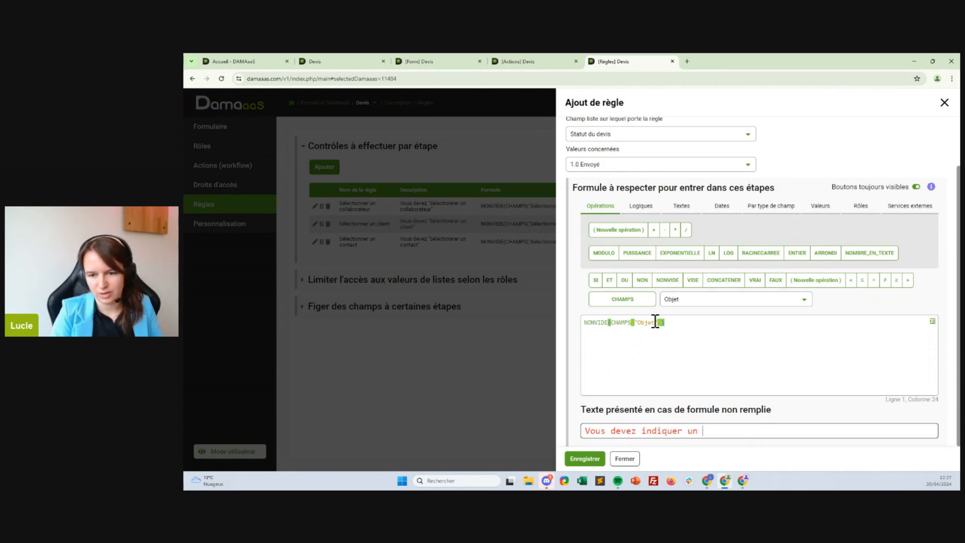
drag(660, 322, 632, 323)
key(ctrl+c)
click(716, 430)
key(ctrl+v)
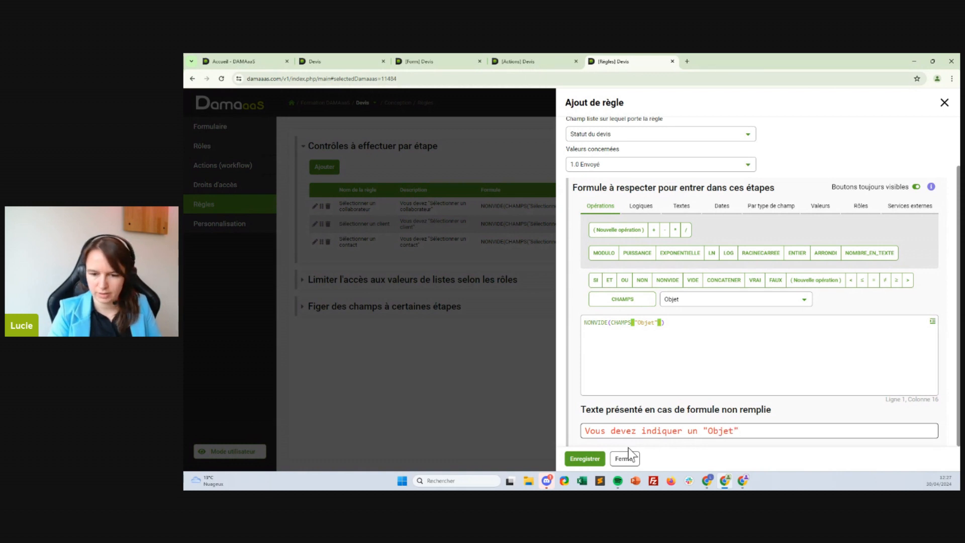
click(583, 458)
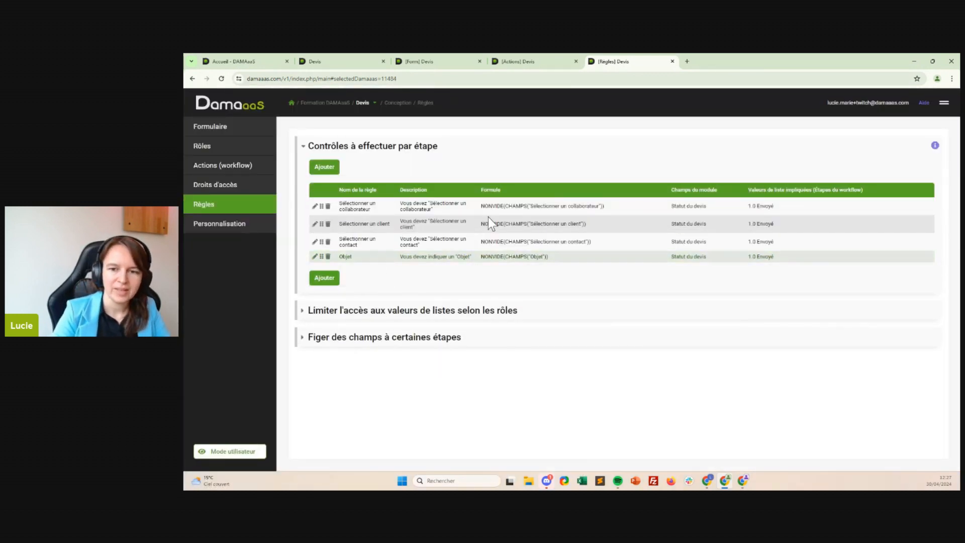
Step: Open the quote with ID 7, which has the status "1.0 Envoyé", from the Devis records
click(331, 58)
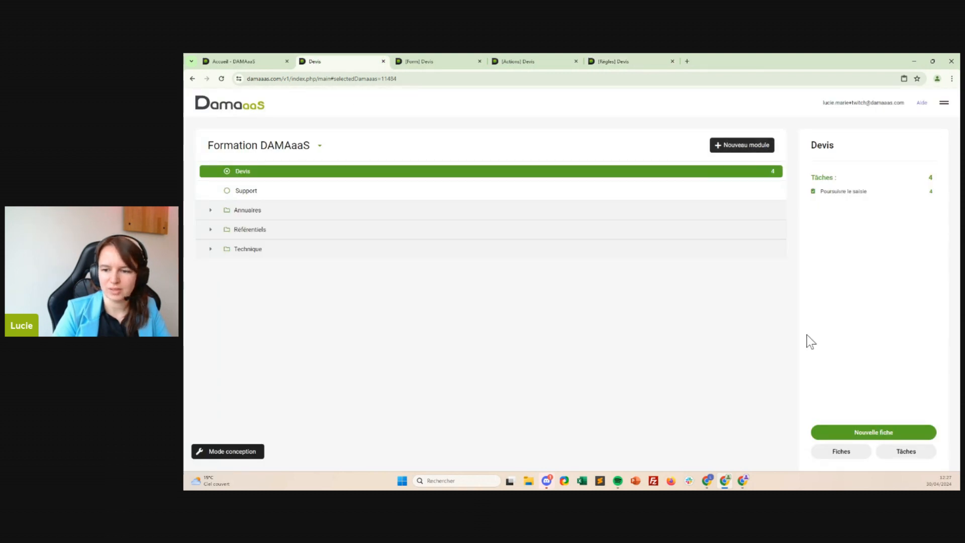
click(831, 435)
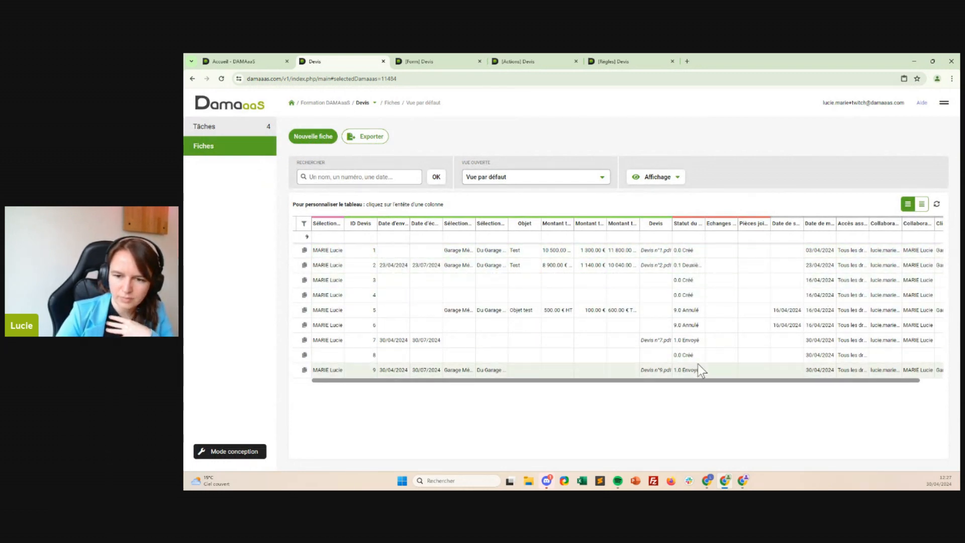
click(691, 341)
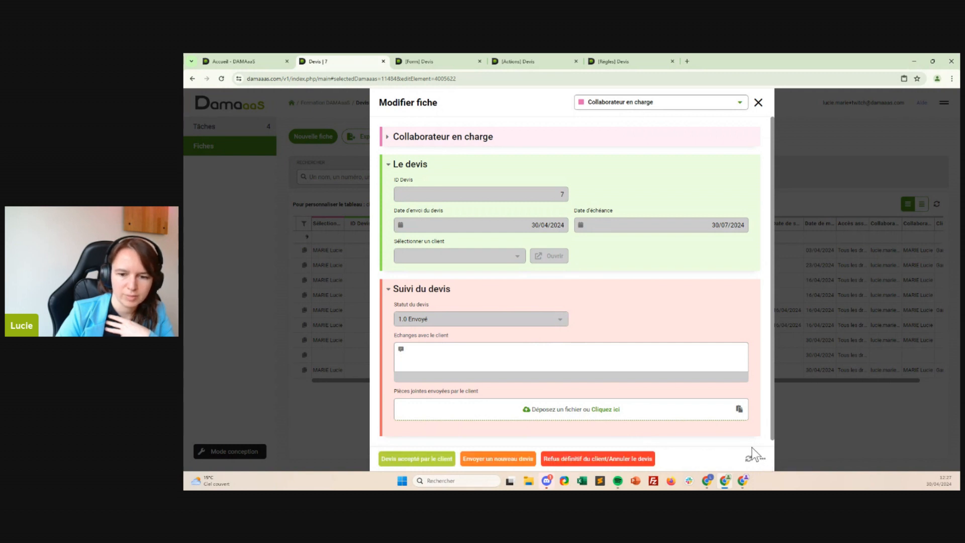
mouse_move(768, 466)
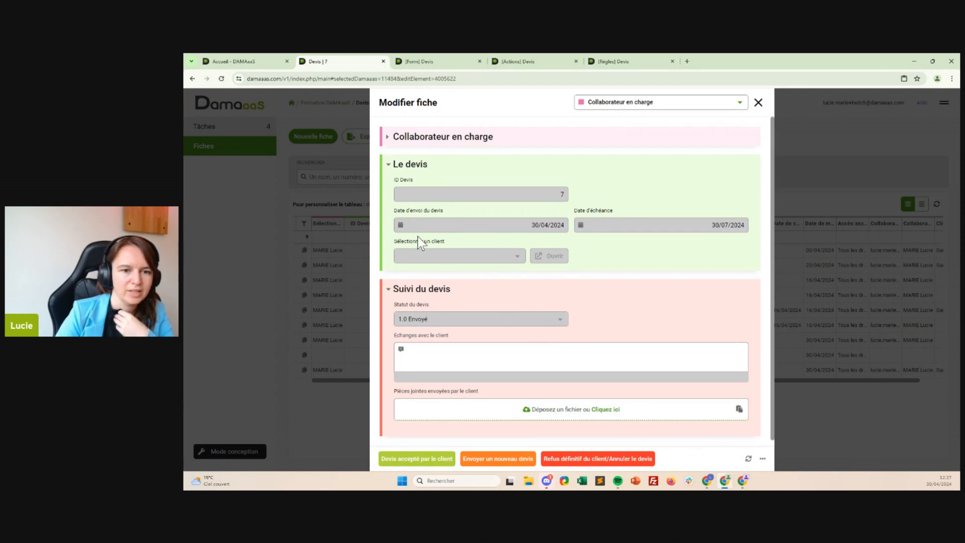
Step: Test the step controls on quote 7 and process it with the action "Refus définitif du client/Annuler le devis"
click(673, 459)
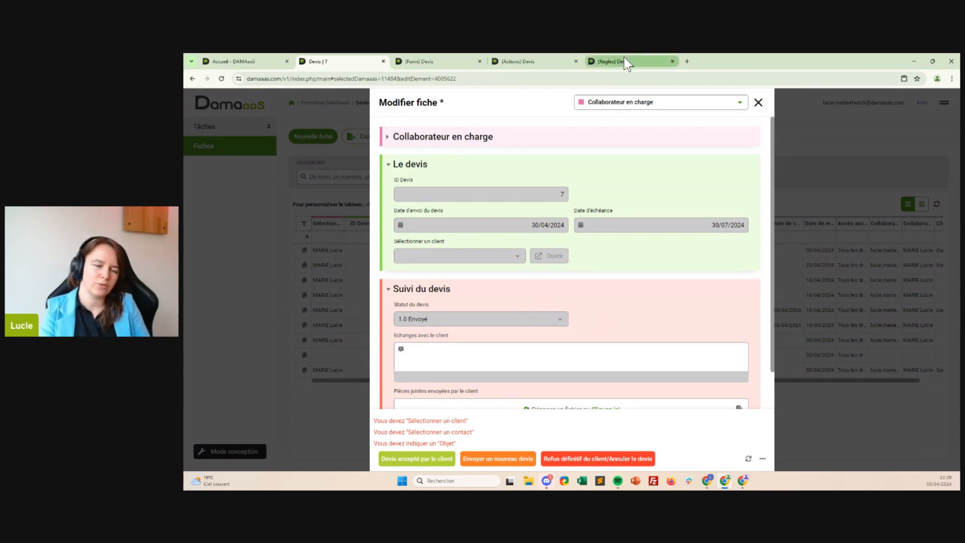
mouse_move(624, 58)
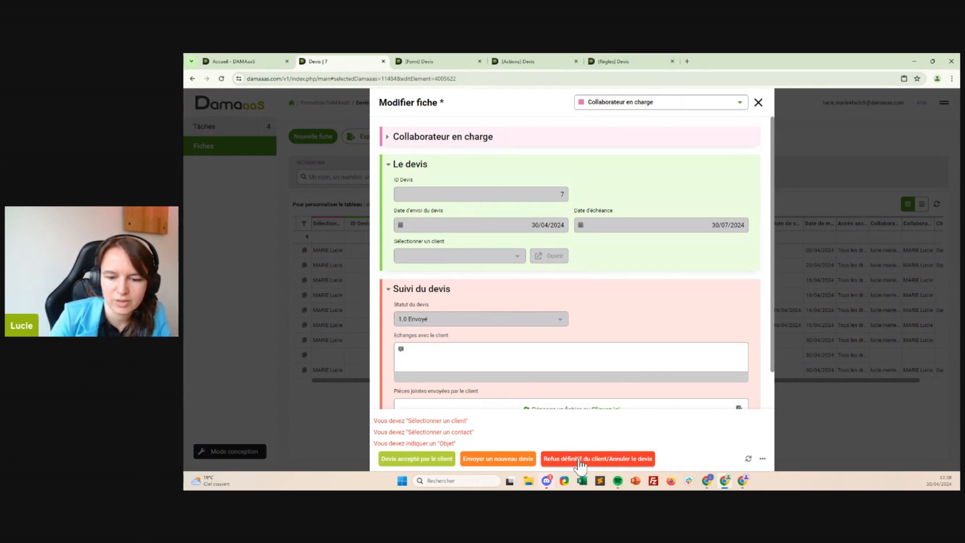
click(610, 459)
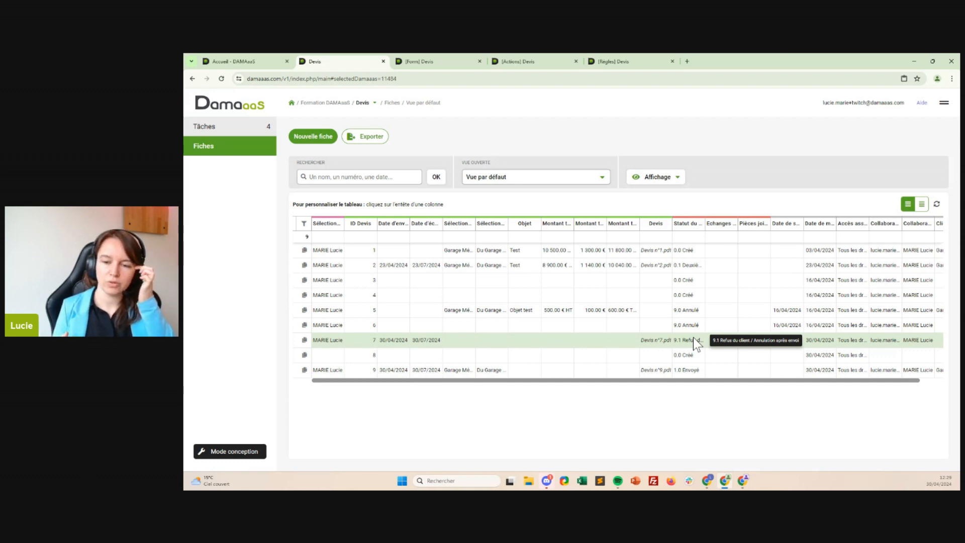
Step: Make the "Objet" field of the Devis form mandatory ("Saisie obligatoire") and save the field
click(626, 61)
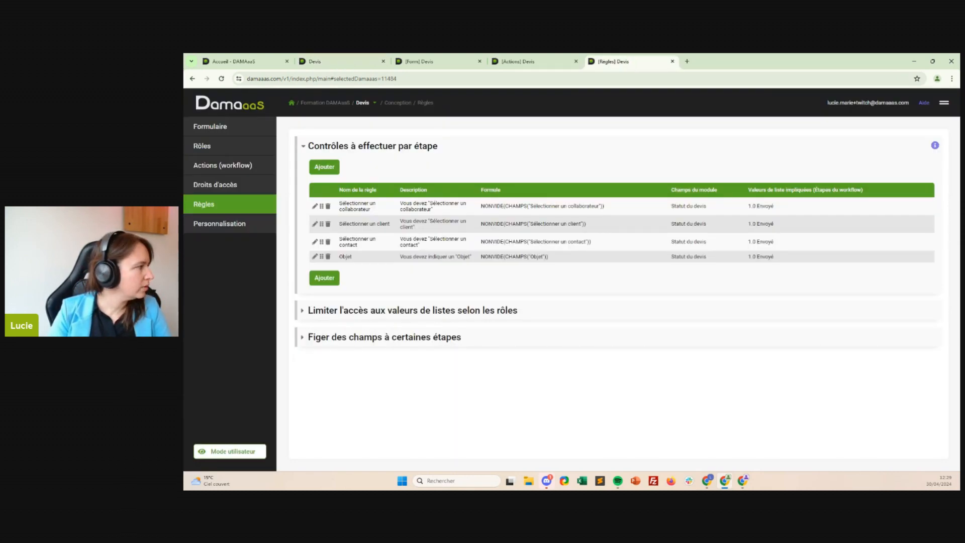
click(534, 60)
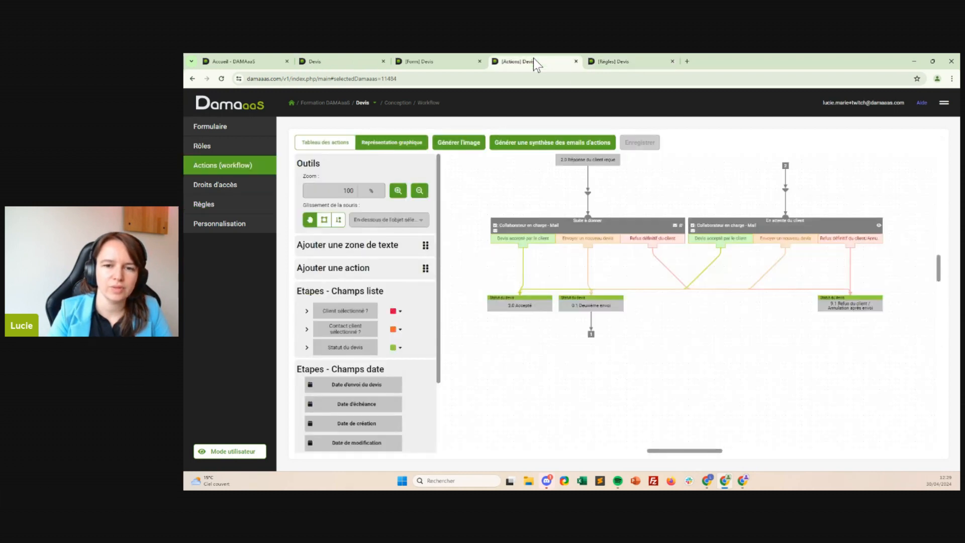
click(425, 61)
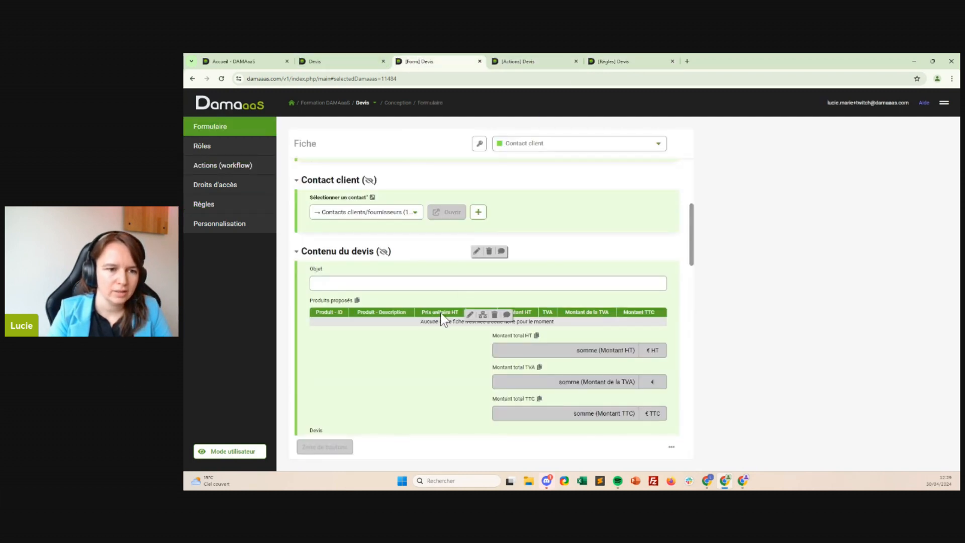
click(478, 285)
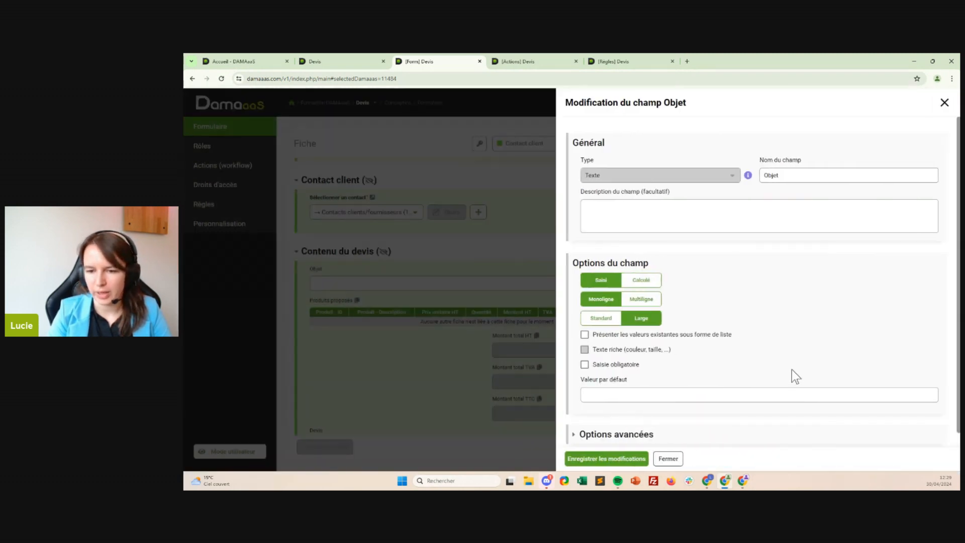
click(584, 364)
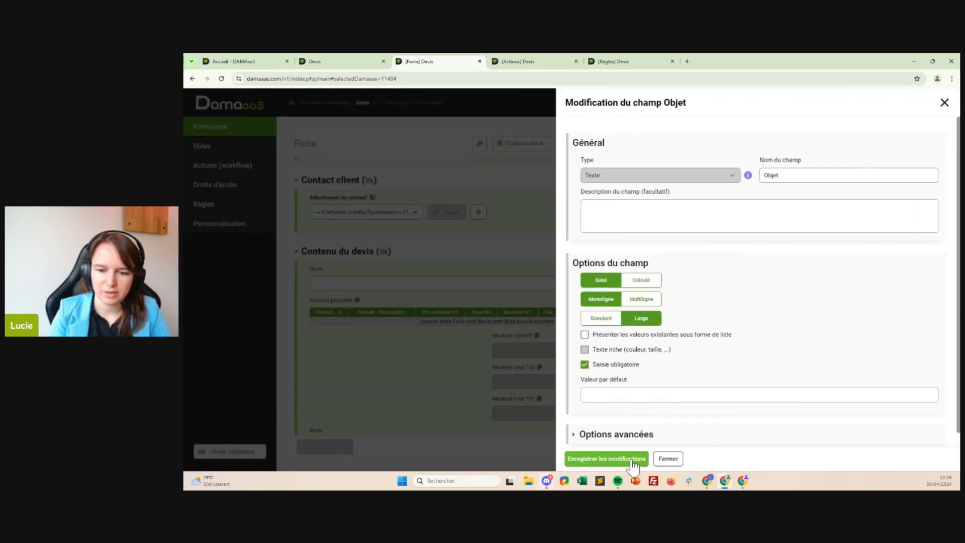
click(633, 459)
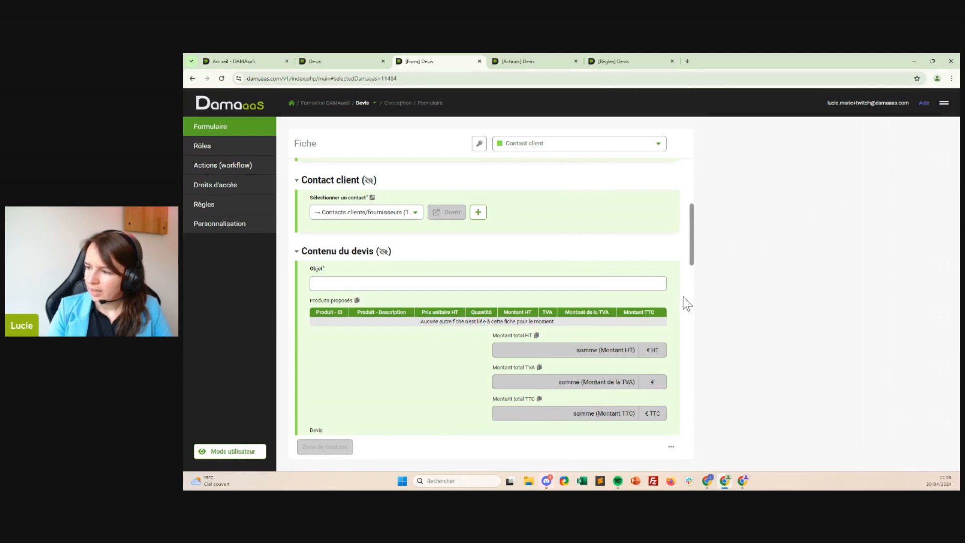
Step: Add a step control rule named "Au moins un produit" for the value "1.0 Envoyé" of "Statut du devis"
scroll(688, 304, down, 1)
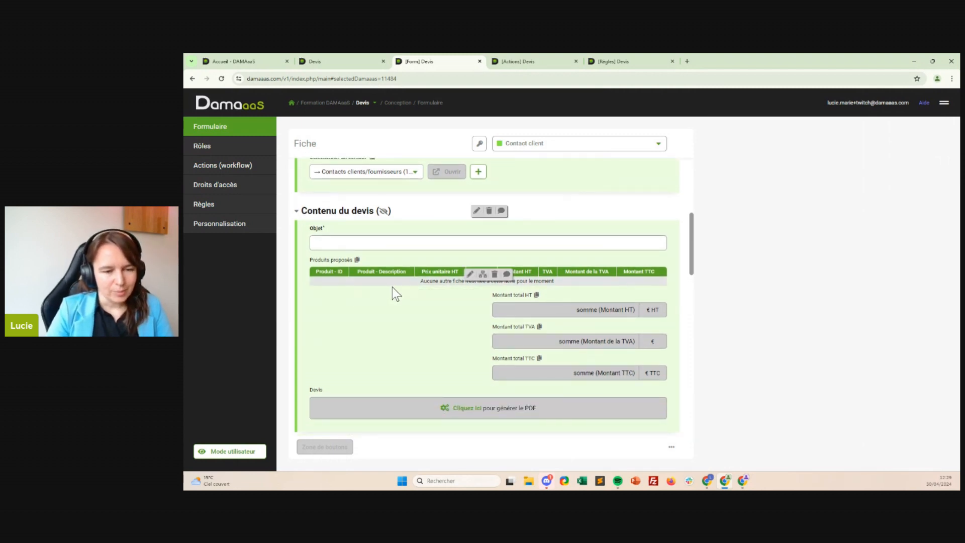
scroll(357, 280, down, 2)
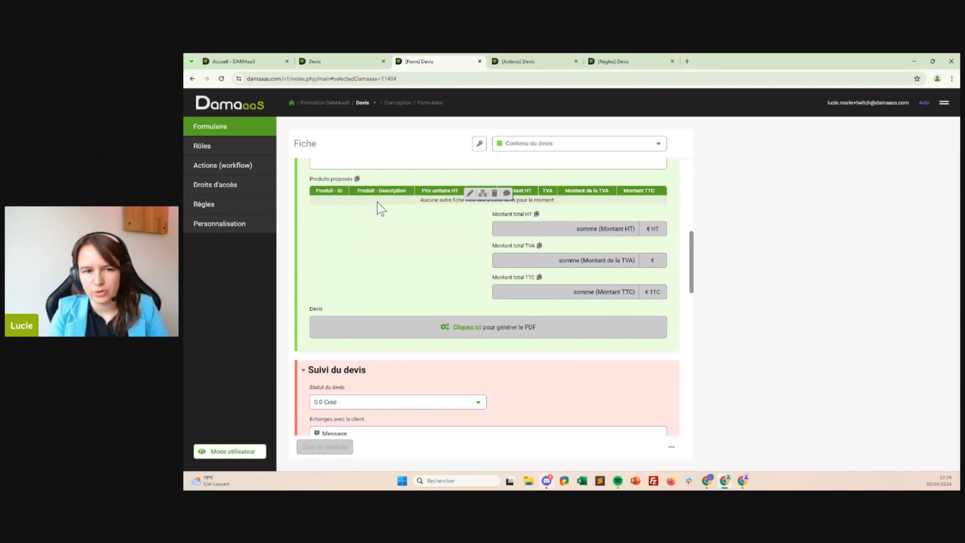
click(527, 59)
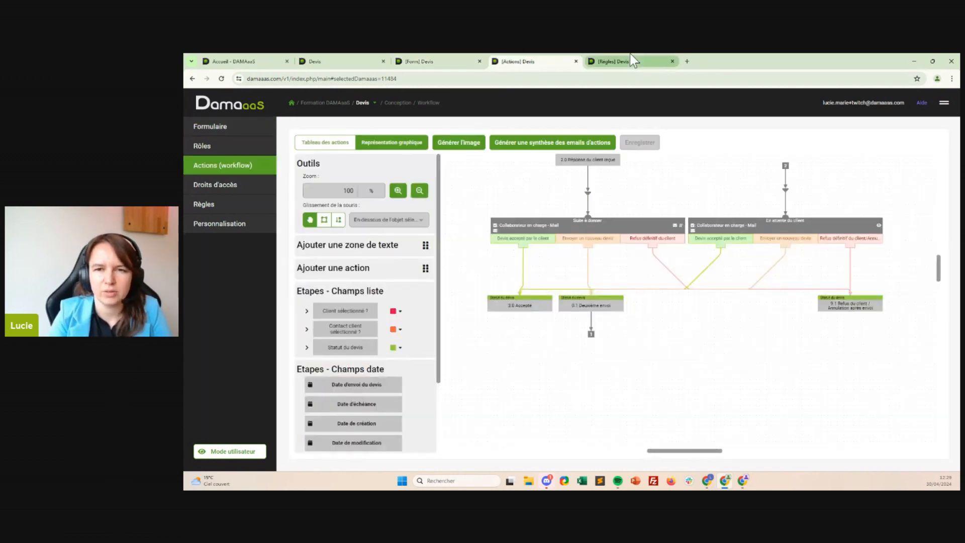
click(630, 60)
click(527, 61)
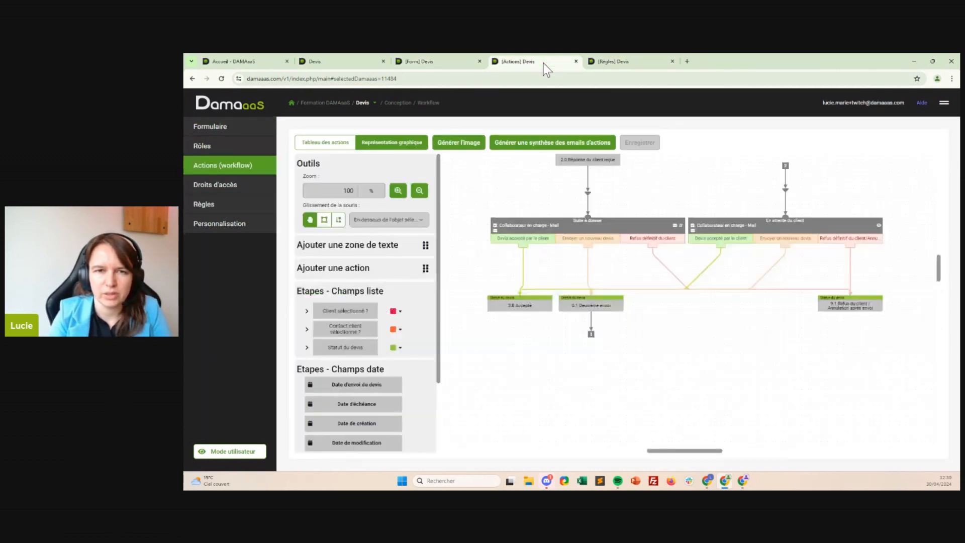
click(611, 61)
click(324, 166)
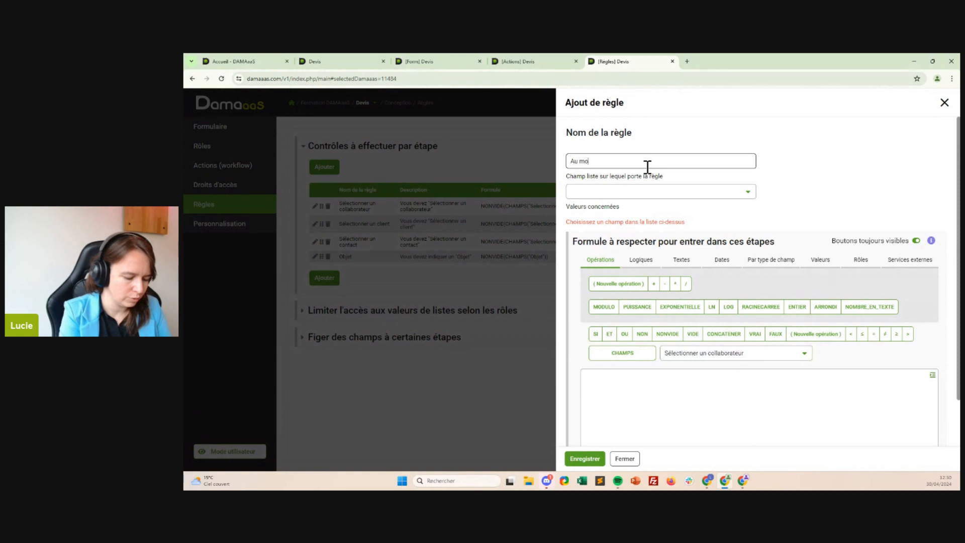
click(642, 191)
click(616, 223)
click(614, 223)
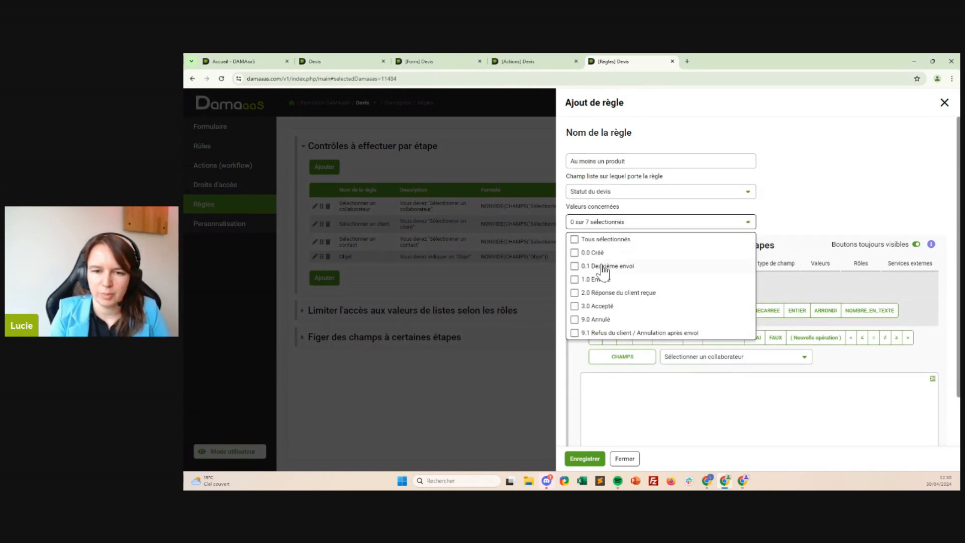
click(599, 254)
click(600, 255)
click(616, 279)
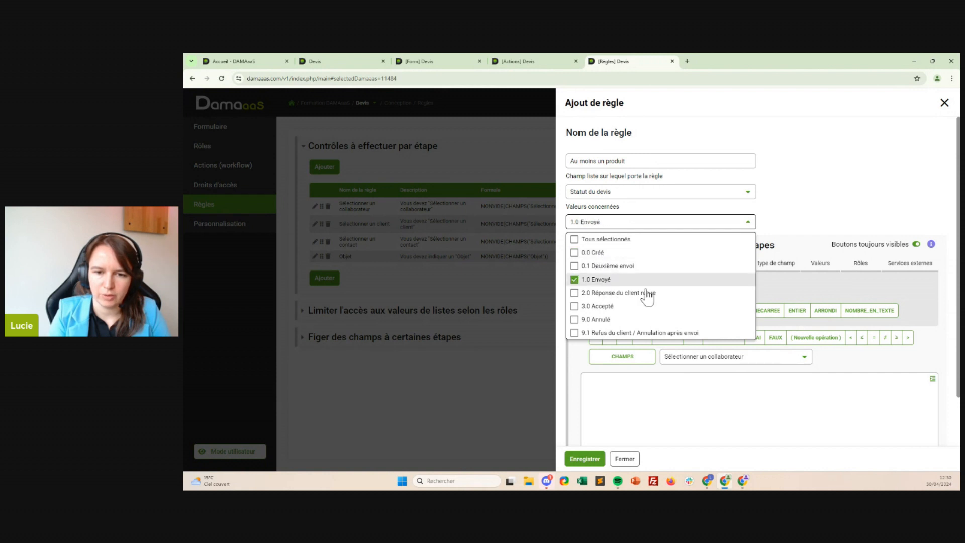
Step: Build a NONVIDE formula on the "Produits proposés" field for the new rule
click(637, 410)
click(668, 337)
click(694, 358)
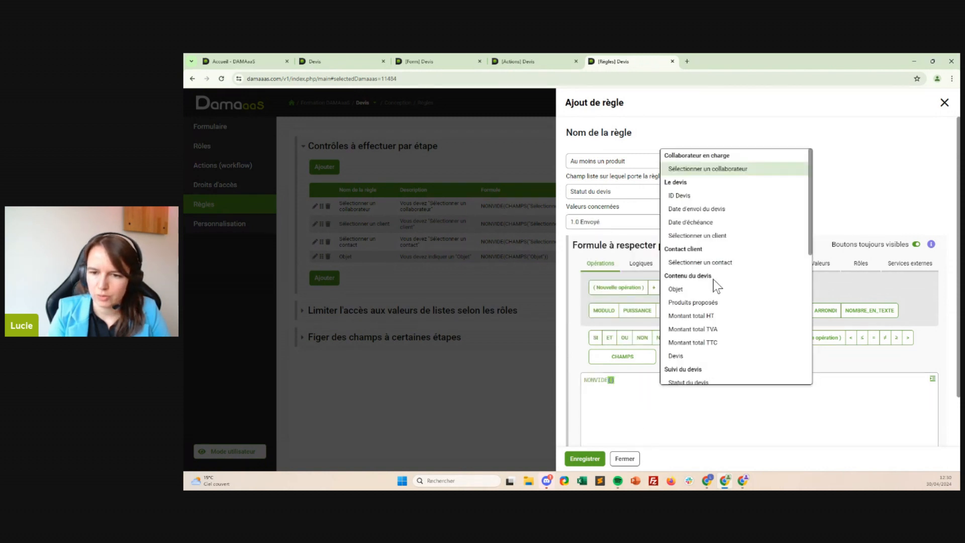
click(693, 302)
click(623, 356)
Step: Set the unmet-formula text to Vous devez indiquer au moins un "Produits proposés", reusing the field name from the formula, and save the rule
scroll(751, 316, down, 1)
click(610, 431)
text(Vous devez)
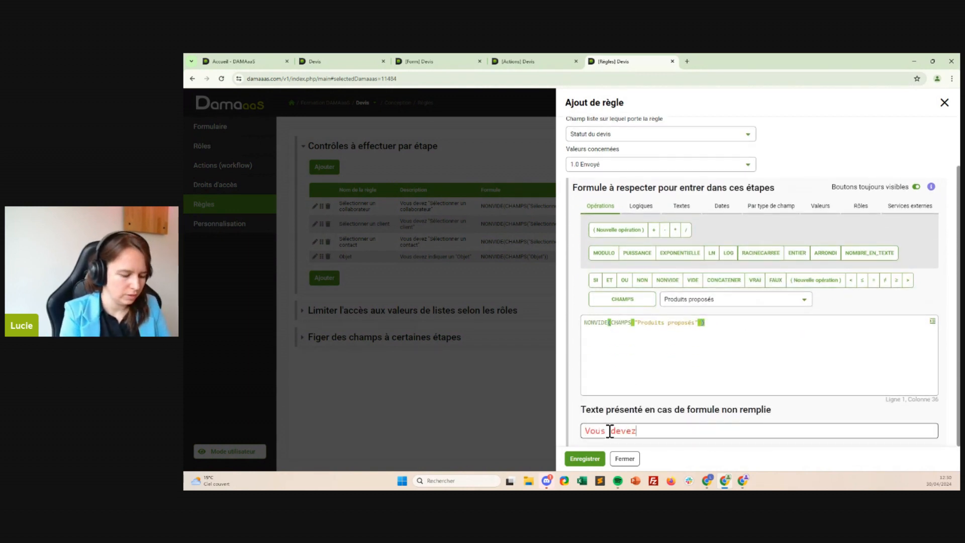
text( indiquer au moins un)
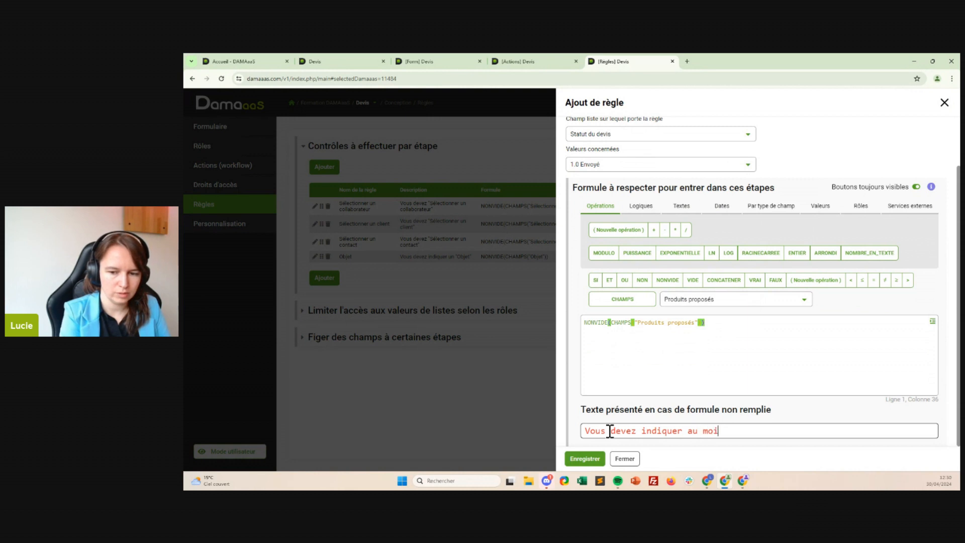
drag(702, 323, 636, 329)
key(ctrl+c)
click(768, 433)
key(ctrl+v)
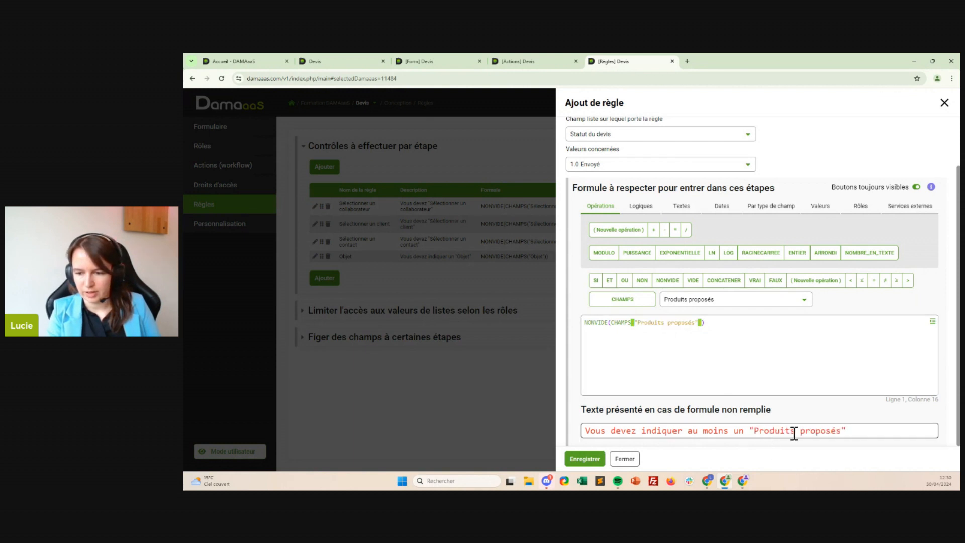
click(583, 458)
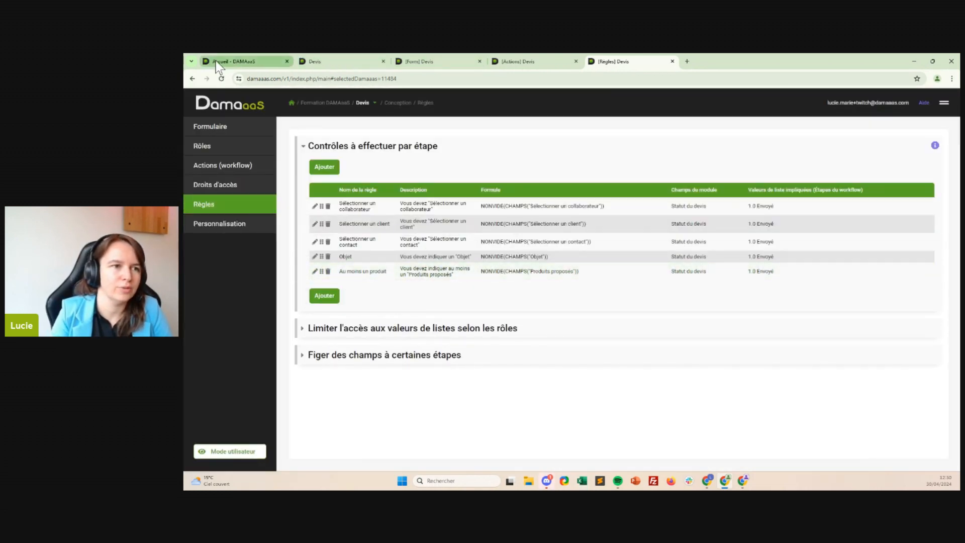
Step: Create a new Devis record, test its controls while empty, and select client "Garage Mécanique" and its contact
click(333, 62)
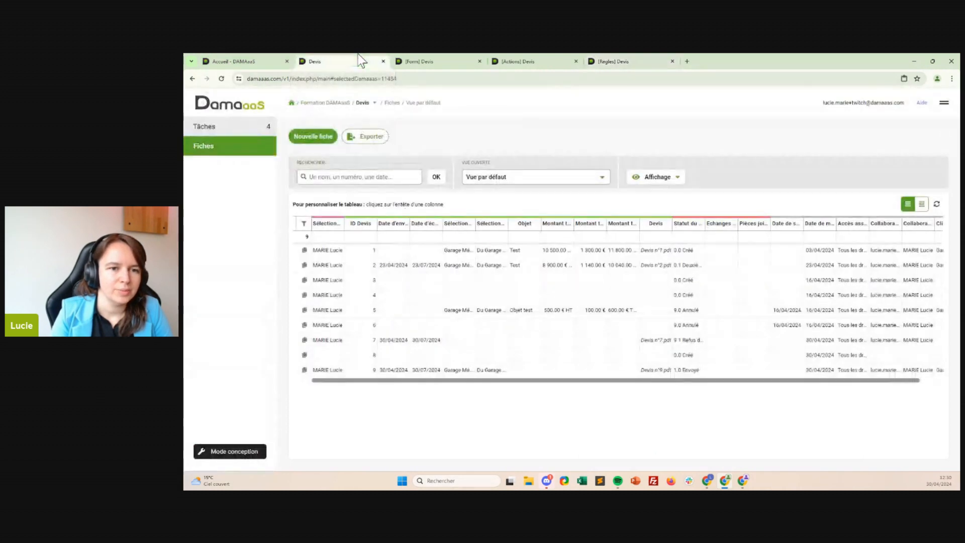
click(309, 138)
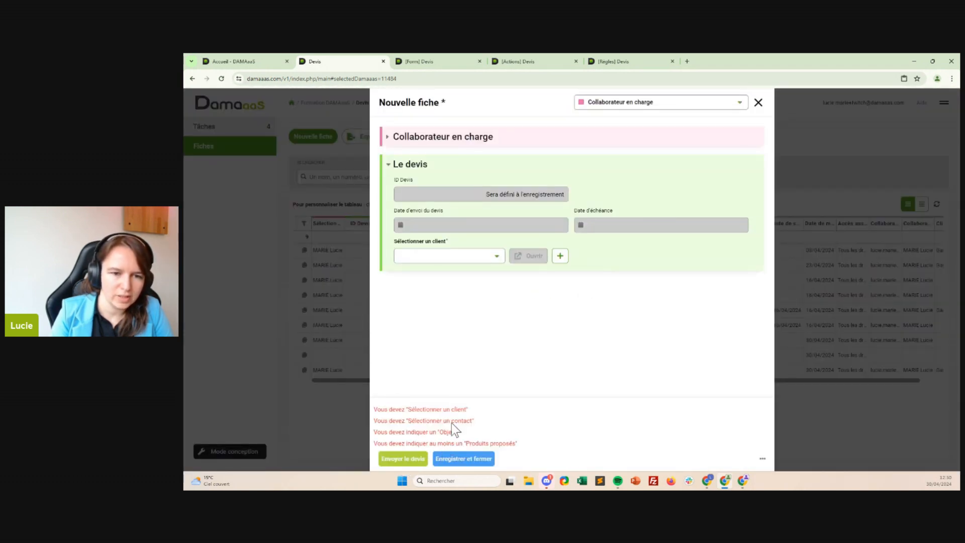
click(455, 257)
click(427, 285)
click(461, 293)
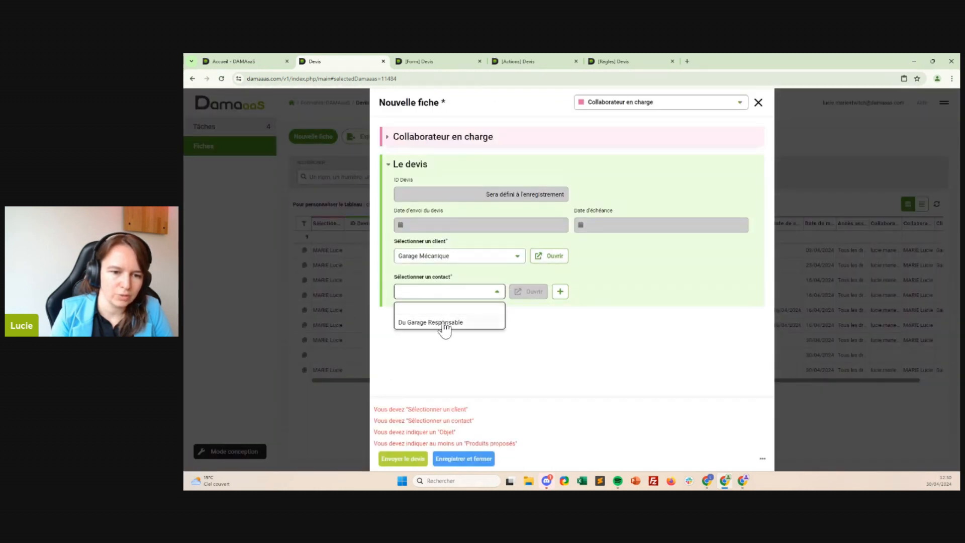
click(437, 322)
Step: Add "Produit 1" with quantity 5 to the new quote's proposed products
click(417, 355)
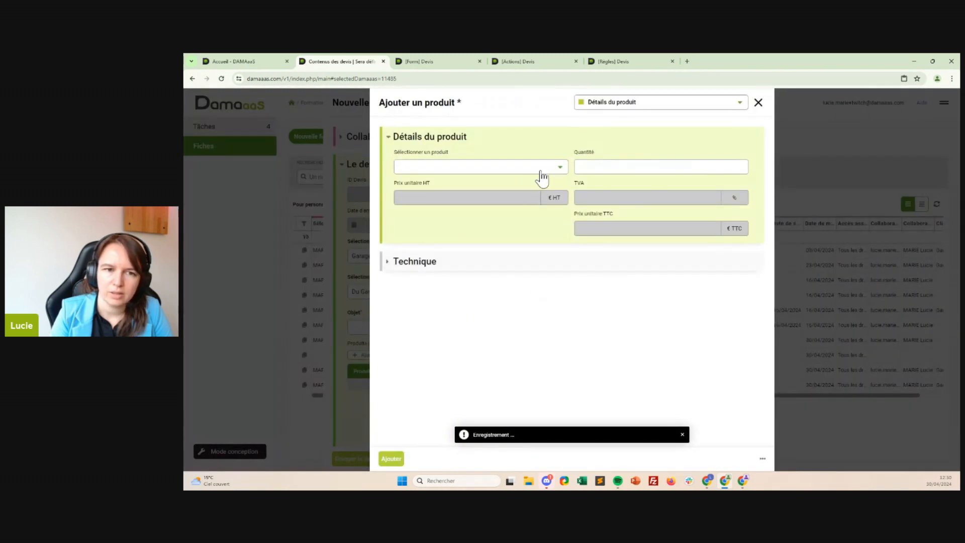
click(542, 173)
click(442, 197)
click(663, 167)
text(5)
click(391, 458)
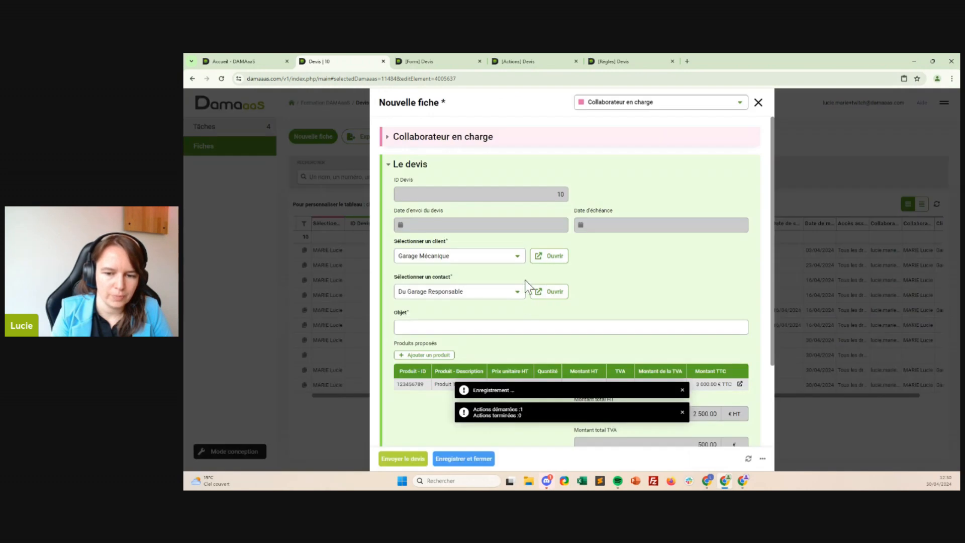
Step: Try to send the quote with an empty "Objet" and close the record without saving the changes
click(412, 460)
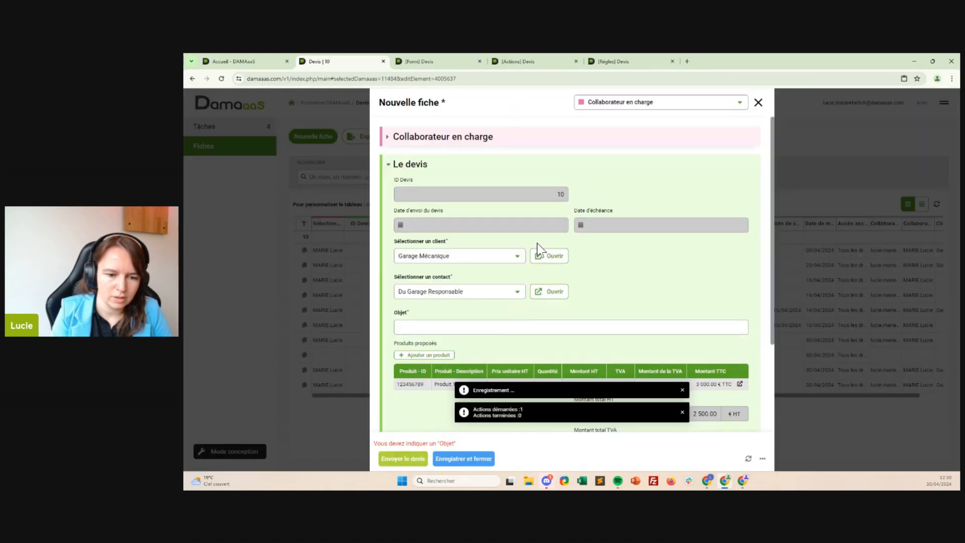
click(457, 327)
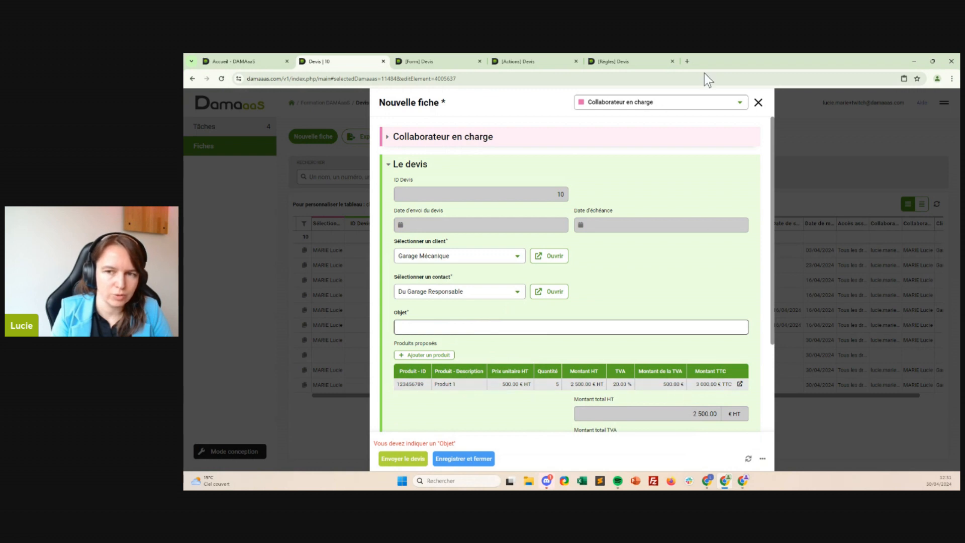
click(758, 103)
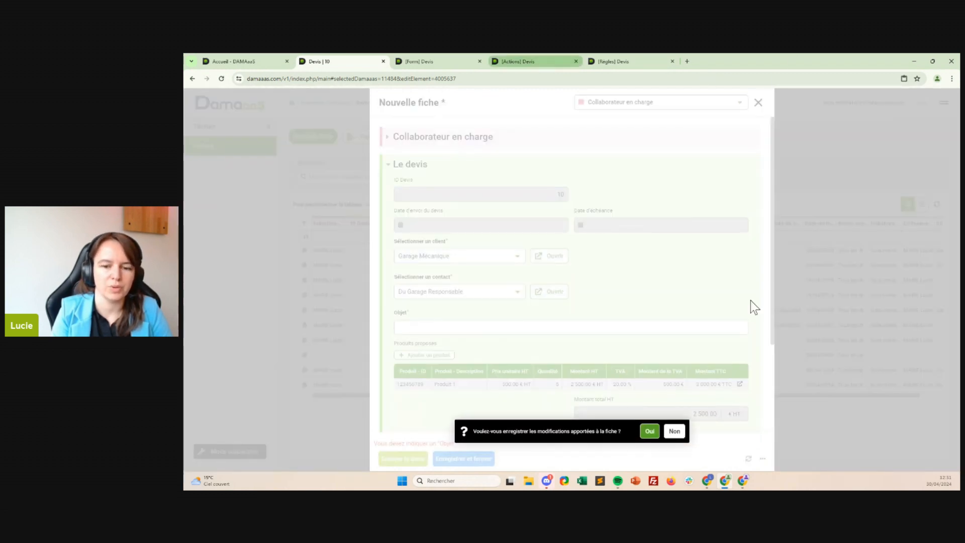
click(680, 433)
Step: Open the rules of the "Technique/Contenus des devis" module alongside the Devis rules
click(541, 64)
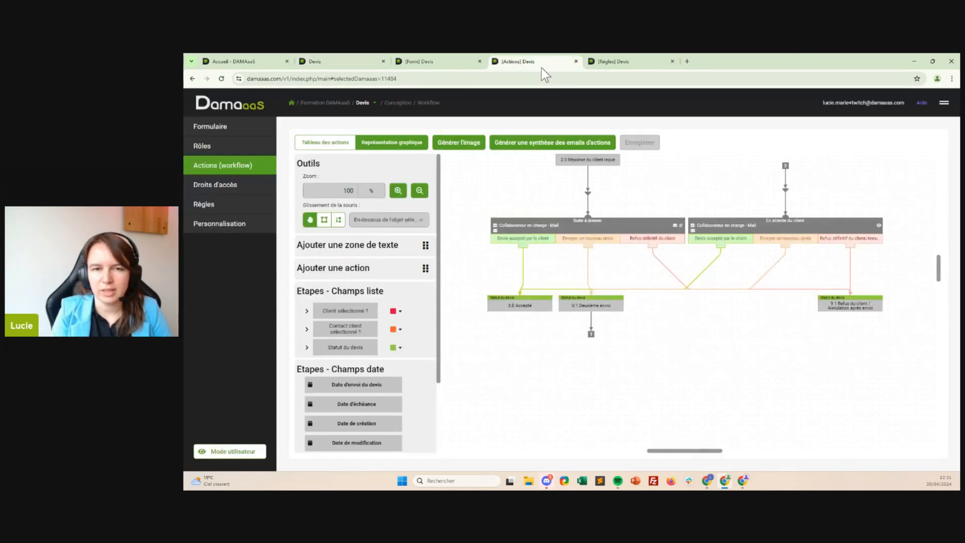
click(451, 67)
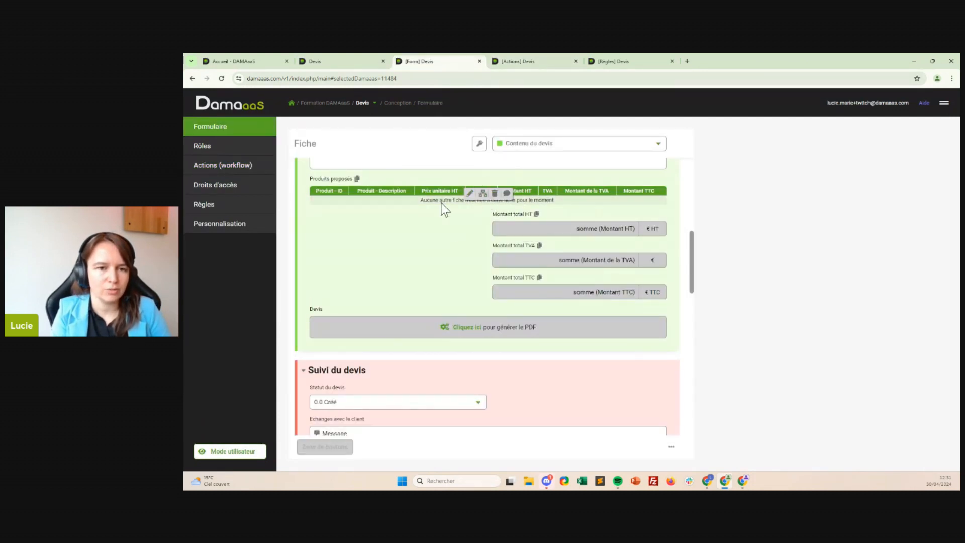
click(548, 62)
click(618, 59)
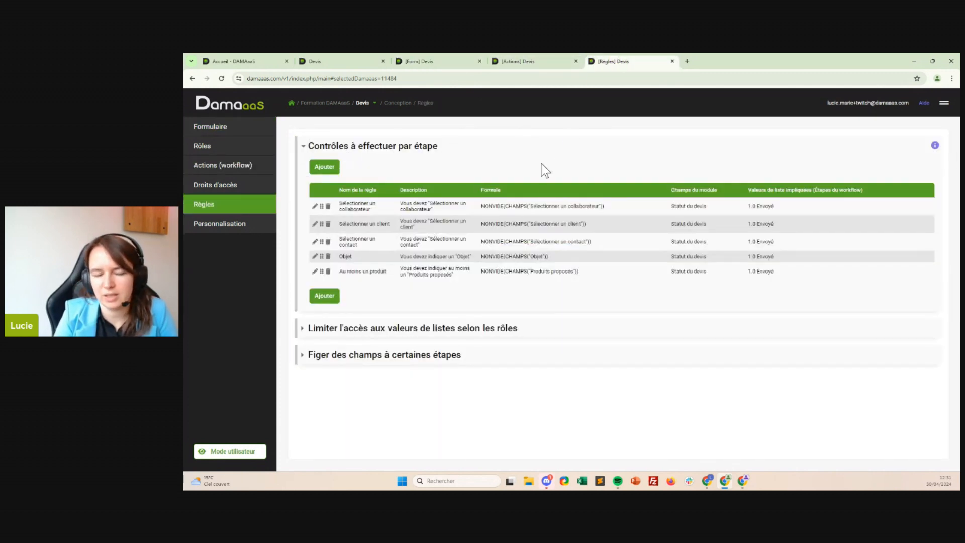
click(373, 104)
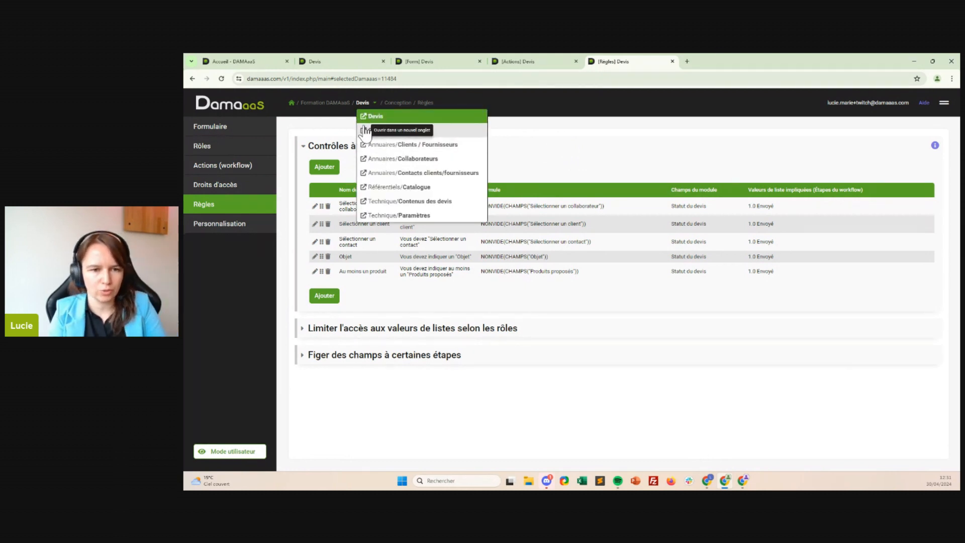
click(363, 202)
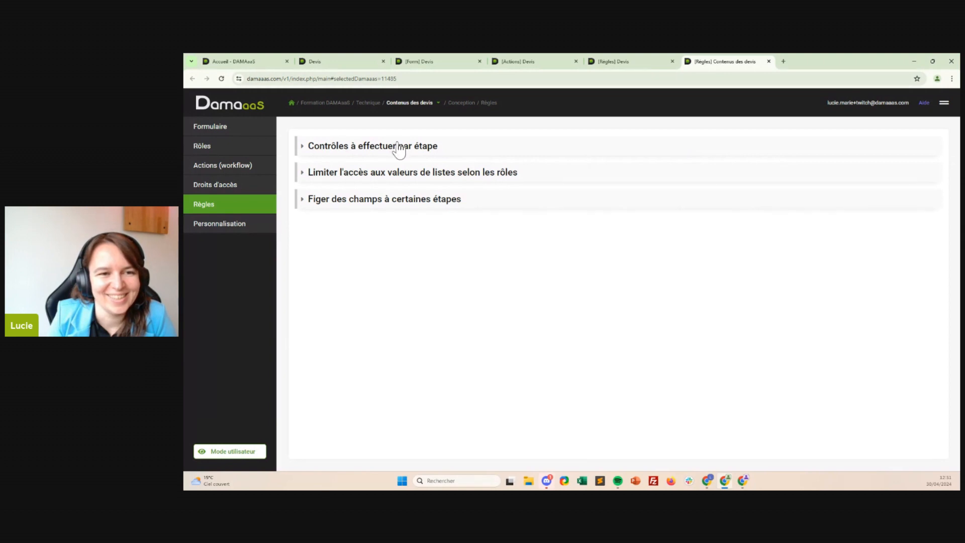
Step: Review the "Contenus des devis" form, reopen the module's per-stage controls and close the duplicate rules page
click(429, 103)
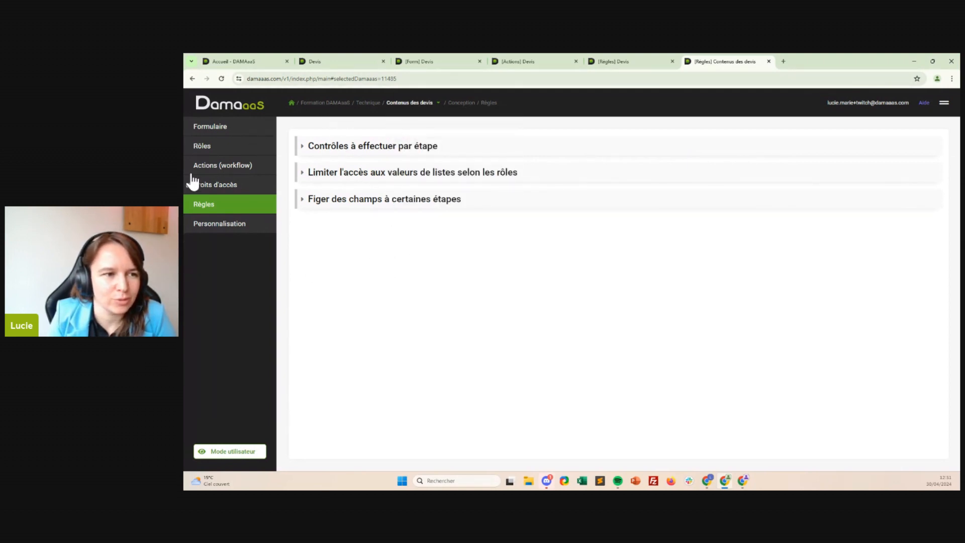
click(188, 129)
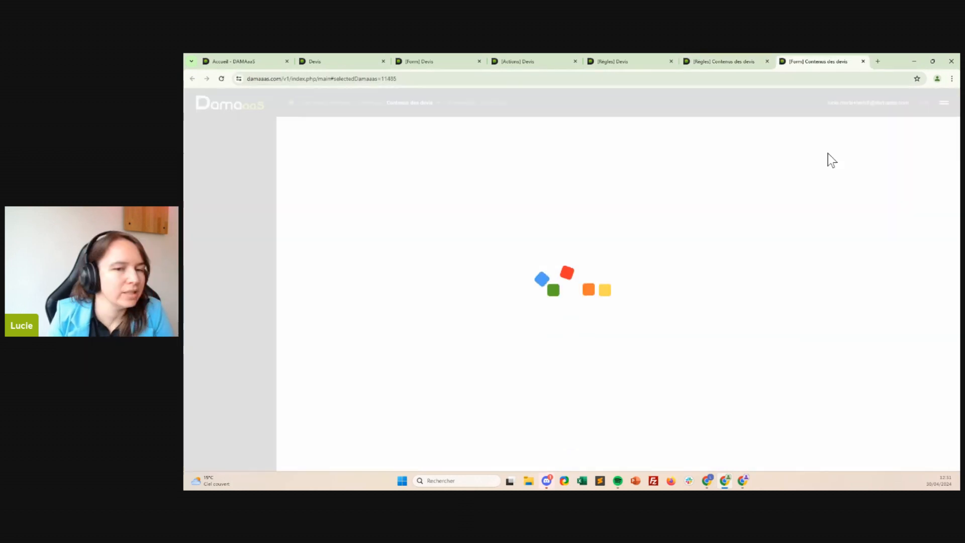
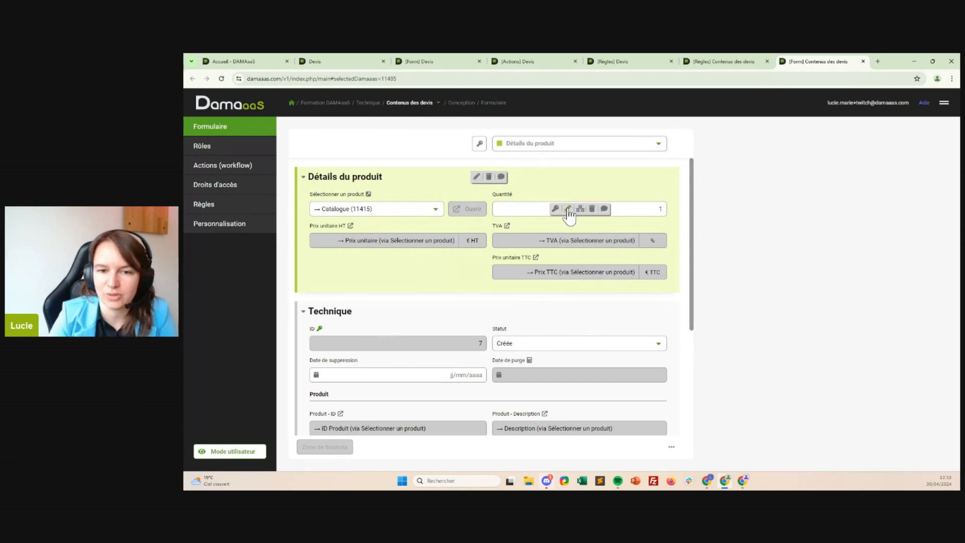
click(189, 205)
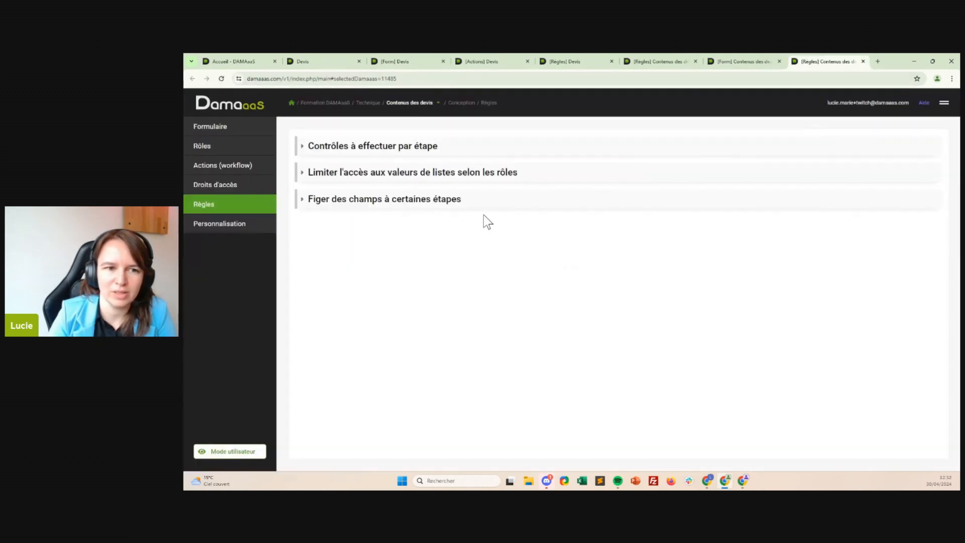
click(391, 147)
click(657, 61)
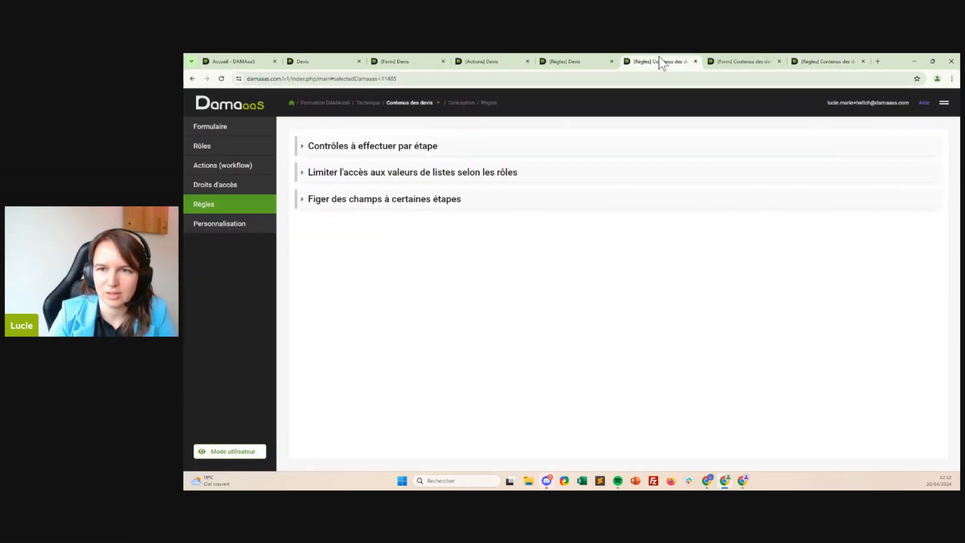
click(695, 61)
click(738, 61)
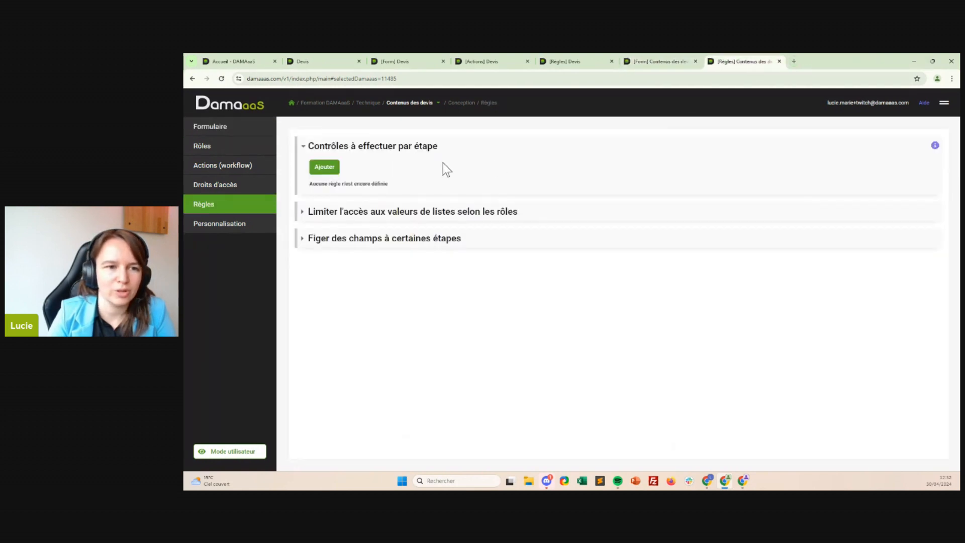
Step: Add a control rule named "Pas de fiche vide" on the "Statut" list field for the value "Créée"
click(327, 169)
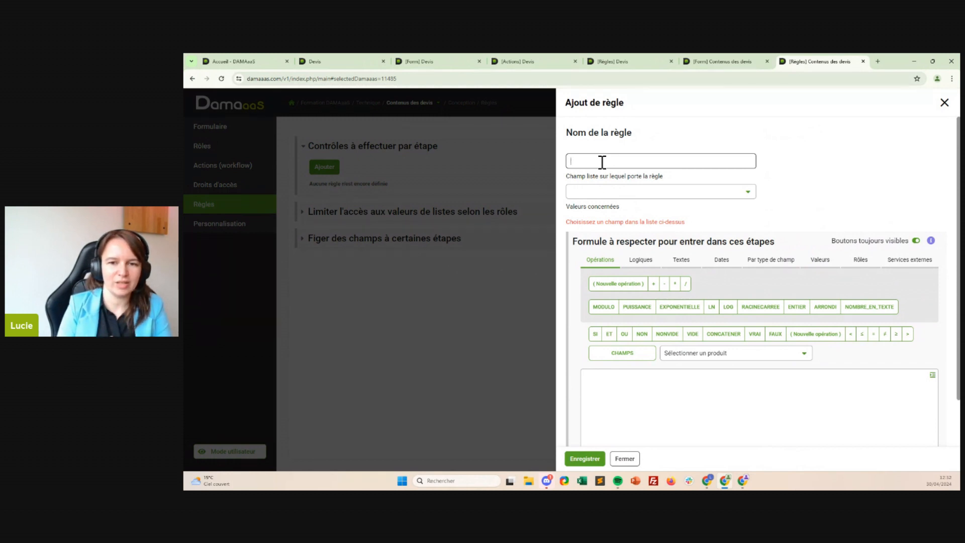
click(622, 192)
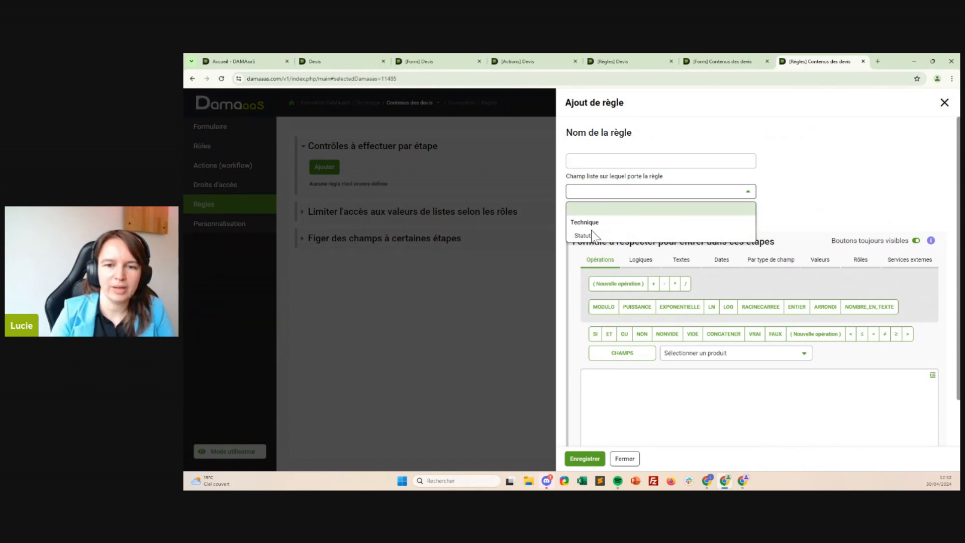
click(605, 220)
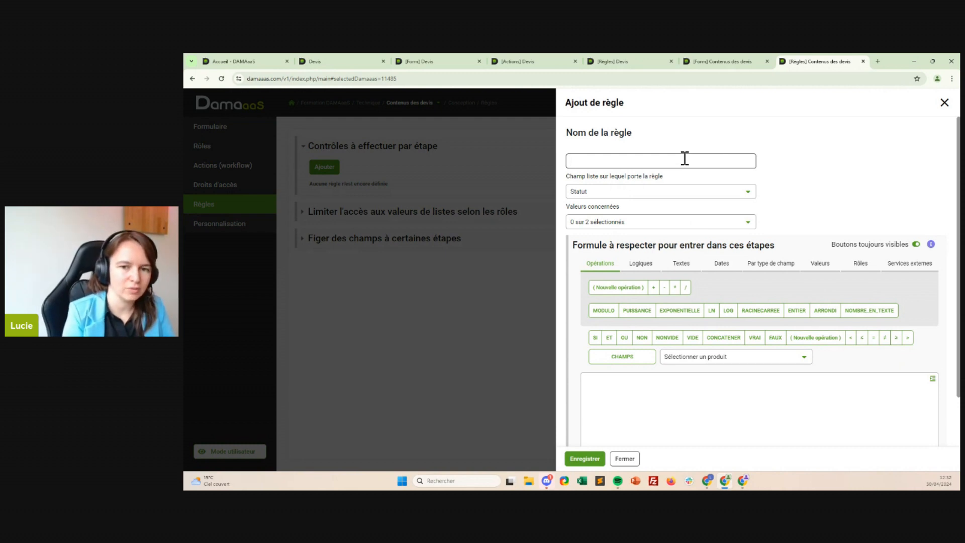
click(635, 222)
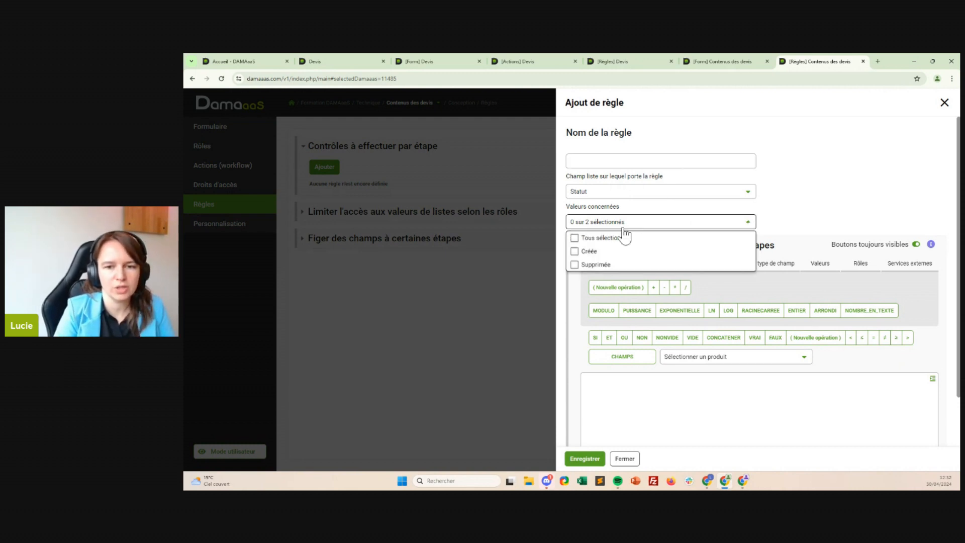
click(585, 253)
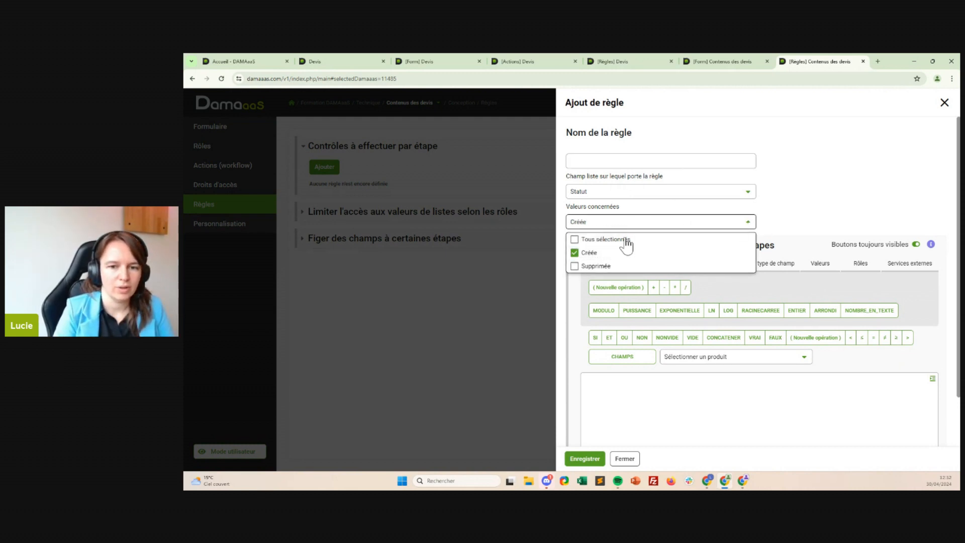
click(847, 179)
click(625, 162)
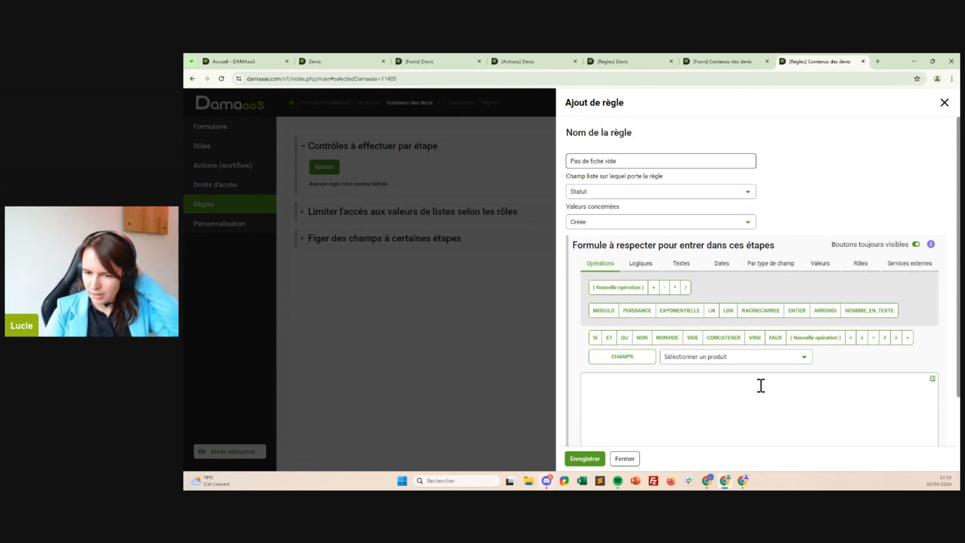
Step: Start the rule's formula with an ET condition containing NONVIDE(CHAMPS("Sélectionner un produit"))
click(608, 340)
click(667, 339)
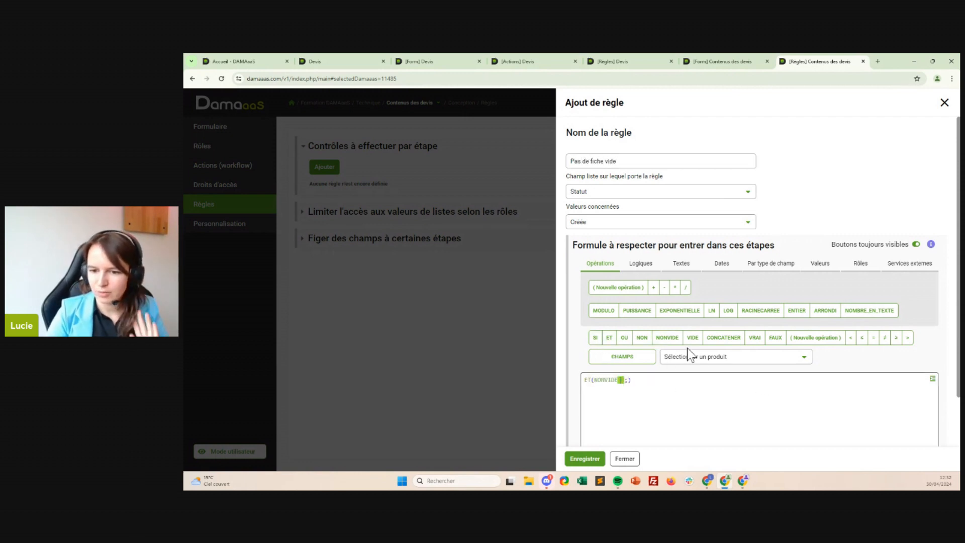
click(696, 358)
click(698, 199)
click(624, 358)
Step: Add SUPERIEUR(CHAMPS("Quantité");0) as the second condition of the ET formula
click(740, 381)
click(734, 357)
click(742, 212)
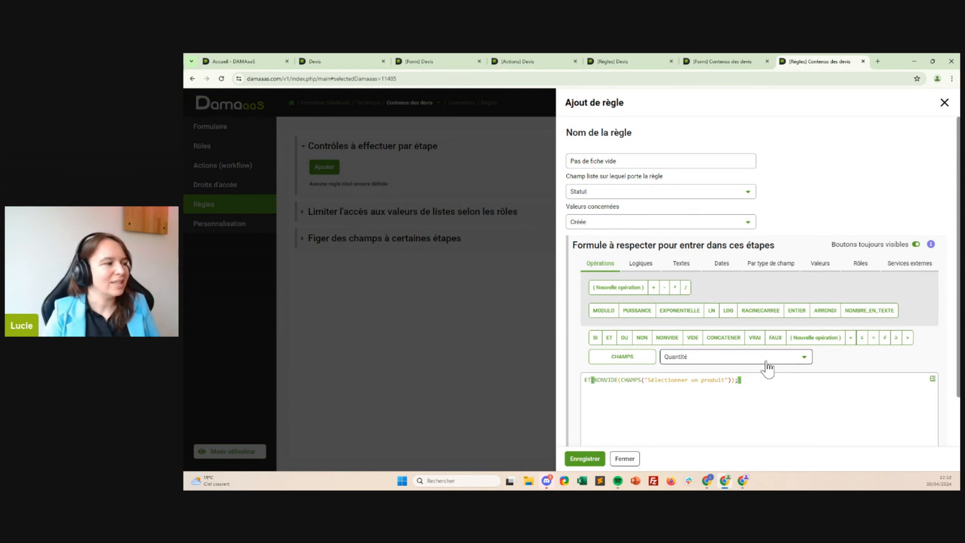
click(910, 340)
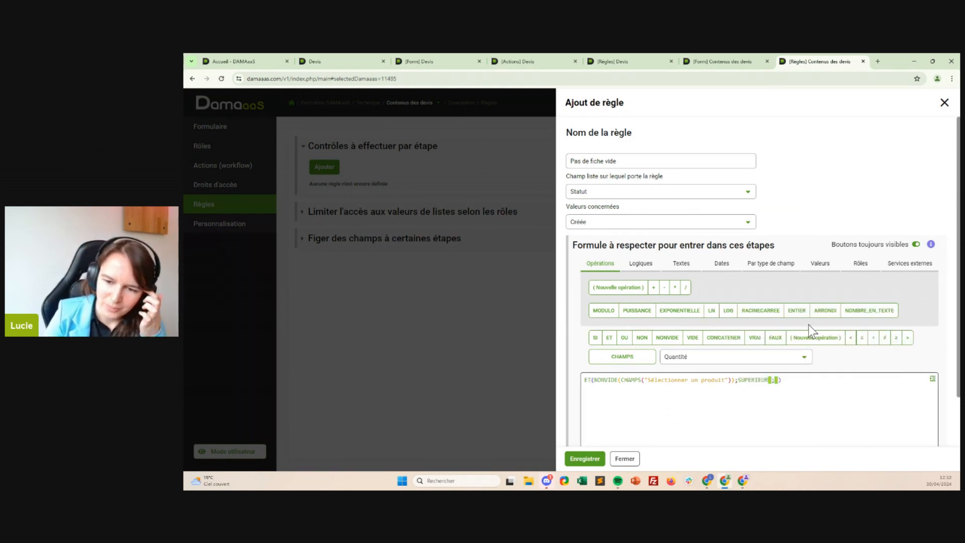
click(635, 357)
click(834, 381)
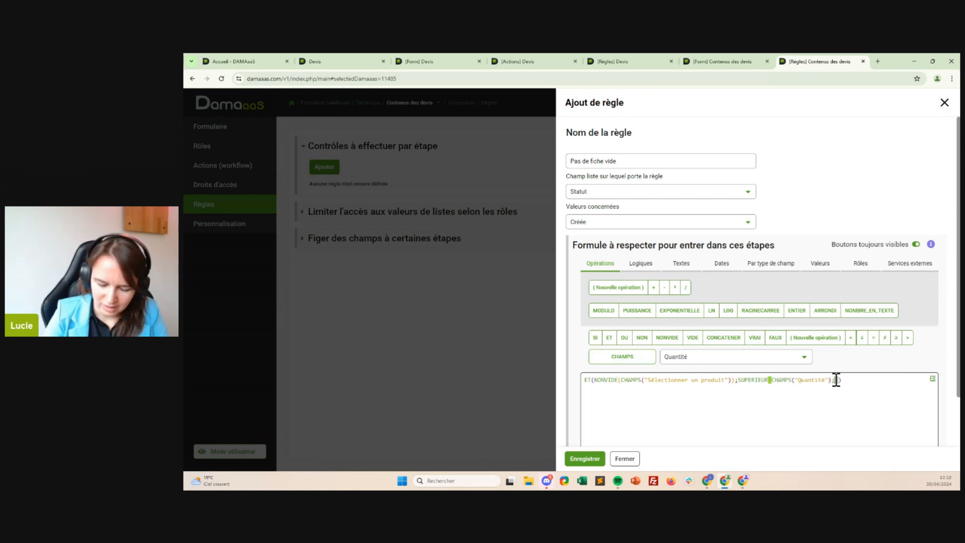
text(0)
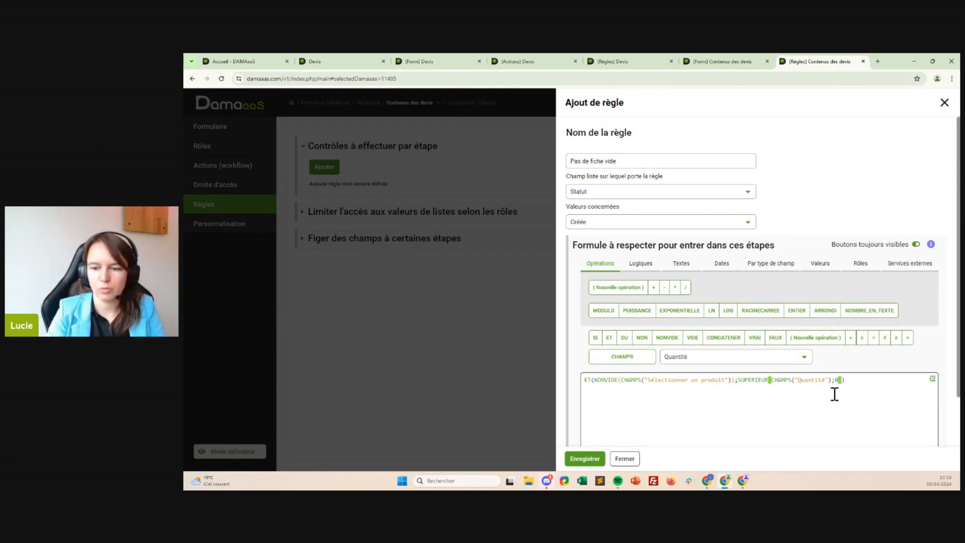
Step: Begin the unmet-formula text with Vous devez "Sélectionner un produit" et indiquer une, reusing the field name from the formula
scroll(641, 366, down, 2)
click(636, 433)
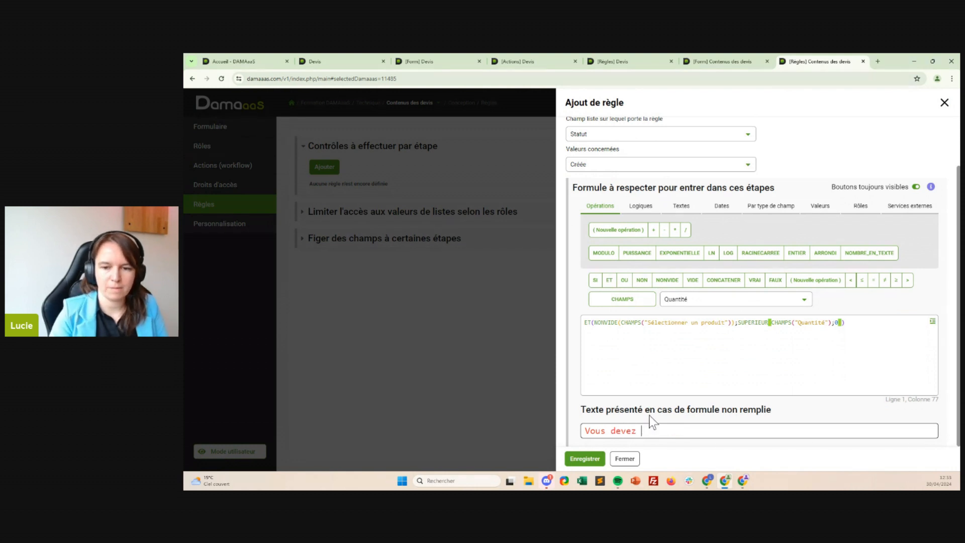
drag(644, 322, 729, 320)
key(ctrl+c)
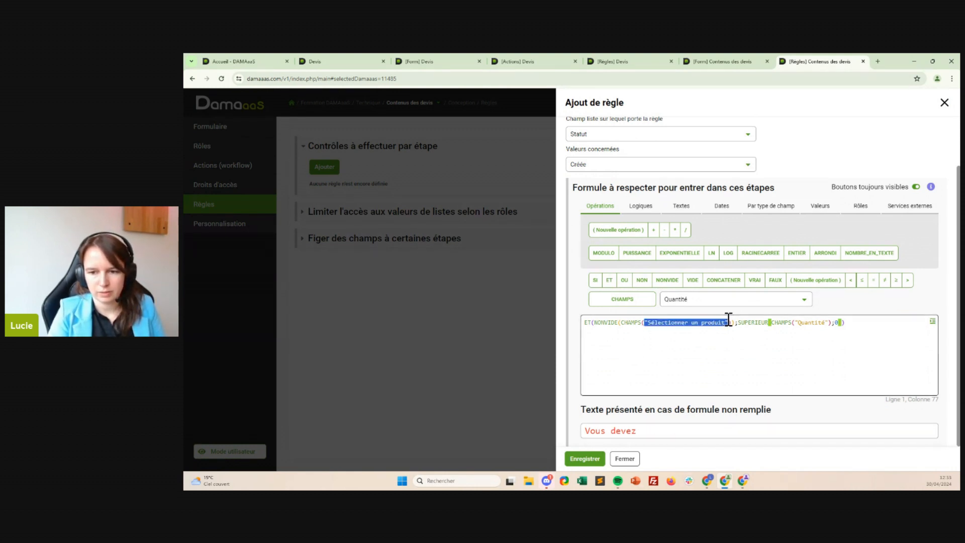
click(678, 432)
key(ctrl+v)
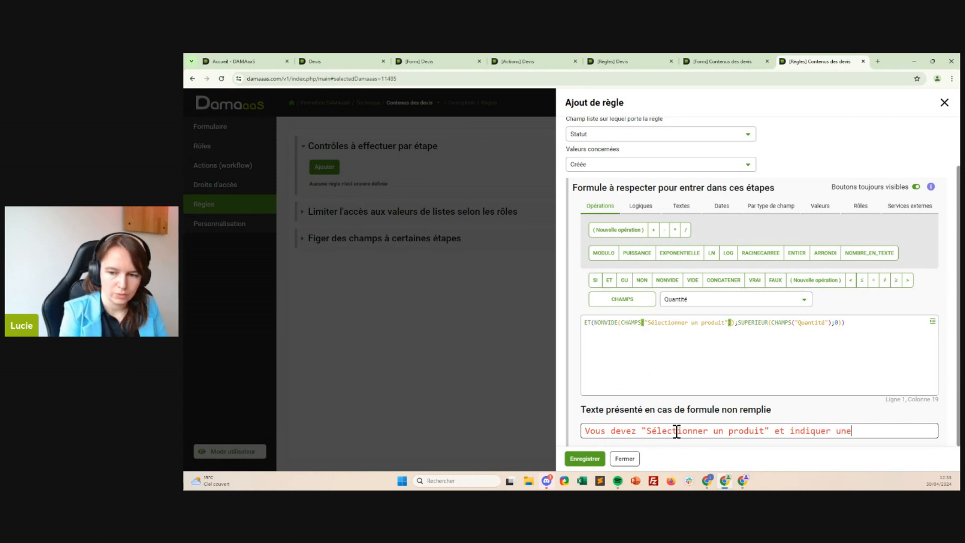
Step: Complete the unmet-formula text with "Quantité" supérieure à zéro. and save the rule
drag(828, 323, 800, 326)
key(ctrl+c)
click(870, 431)
text(")
key(ctrl+v)
text(" supéri)
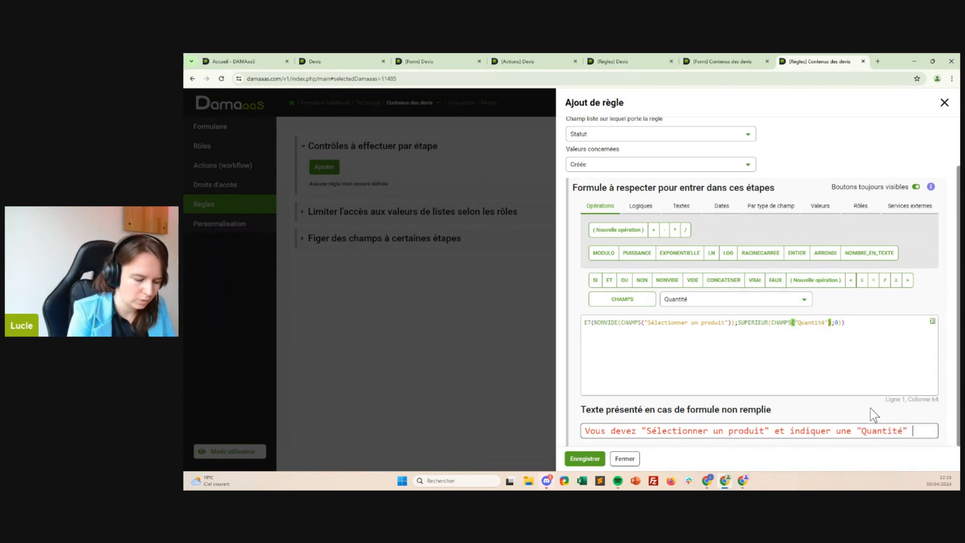
text(eure à)
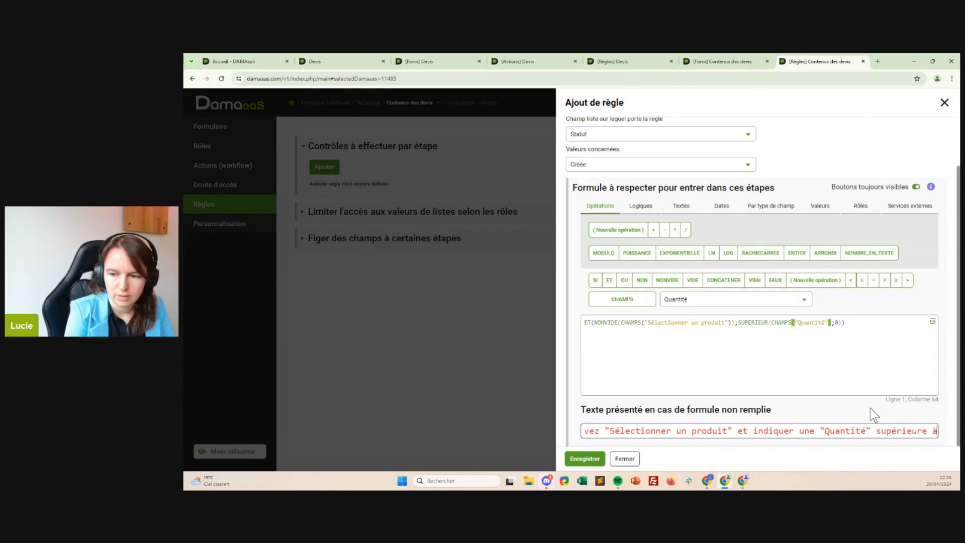
text( zéro)
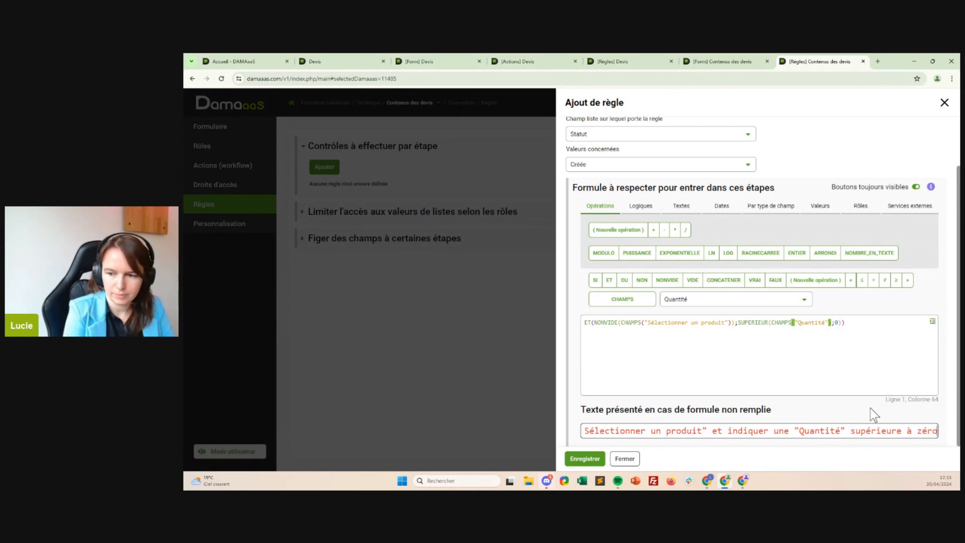
text(.)
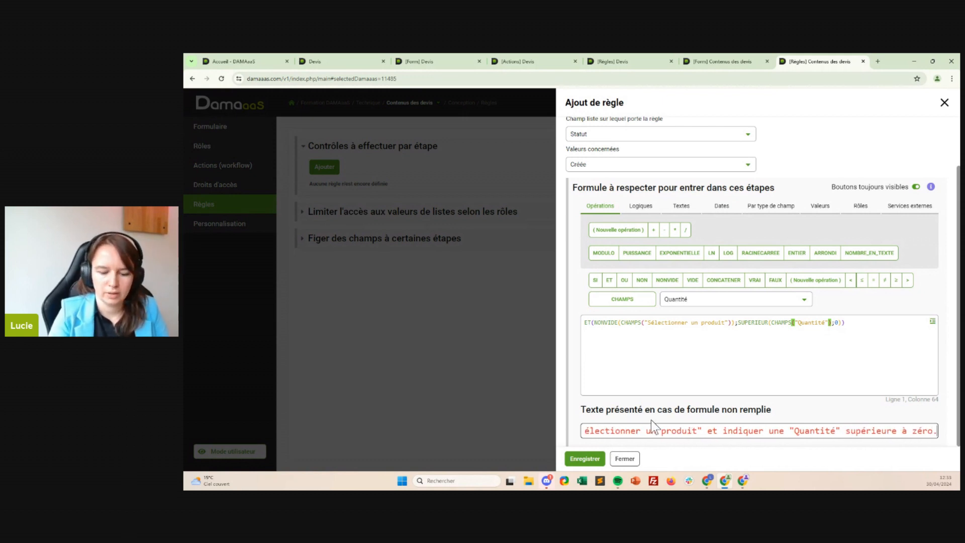
click(595, 460)
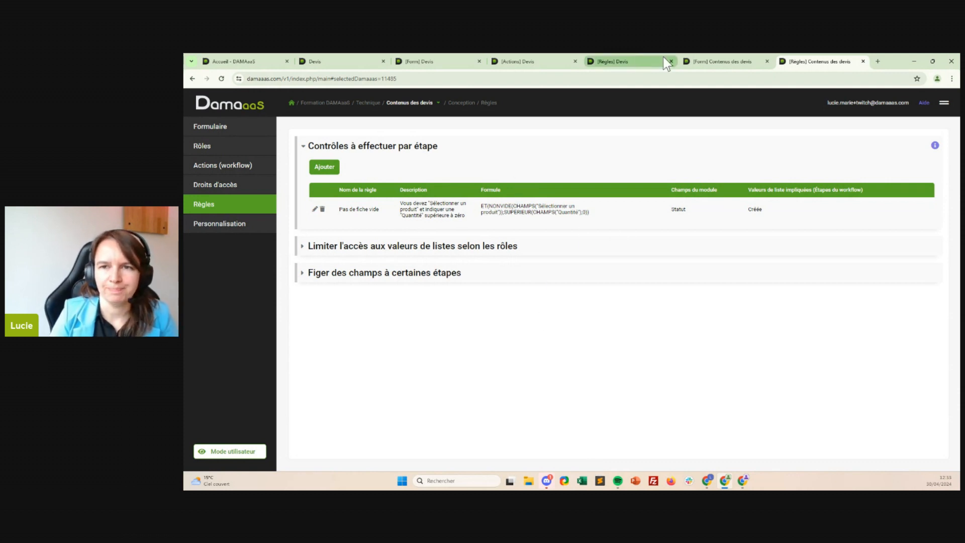
Step: Return to the Devis records, view quote 9 and close it
click(724, 61)
click(600, 62)
click(337, 61)
click(466, 372)
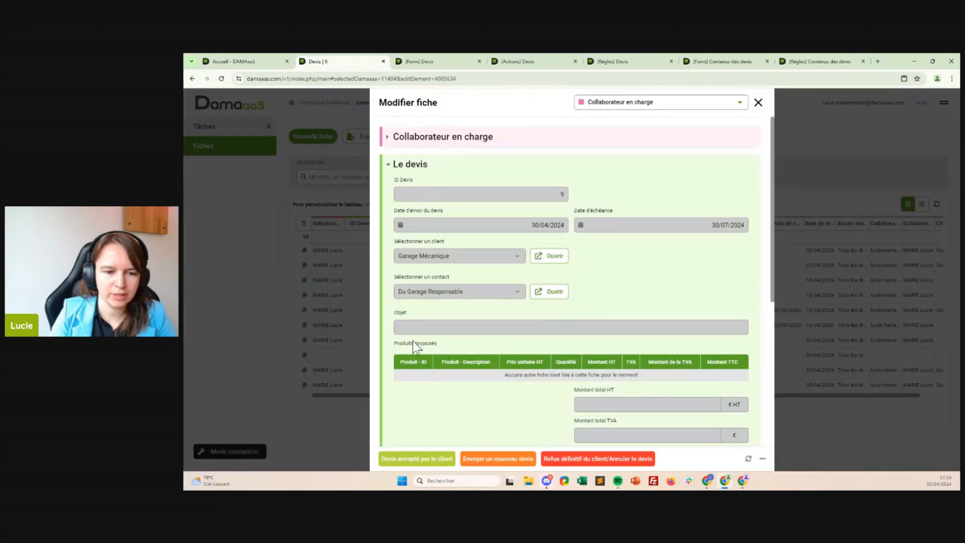
click(759, 102)
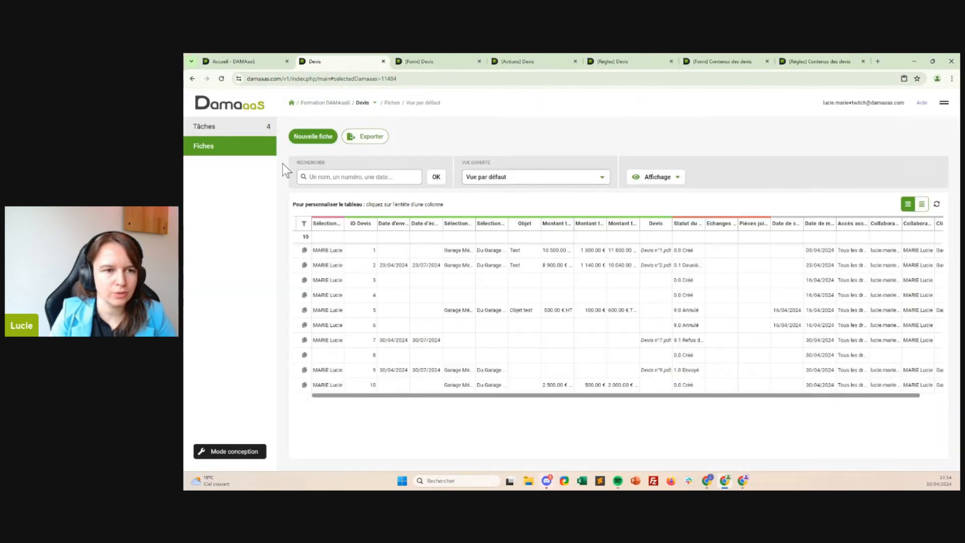
Step: Open quote 8 and select client "Garage Mécanique" and its contact
click(672, 353)
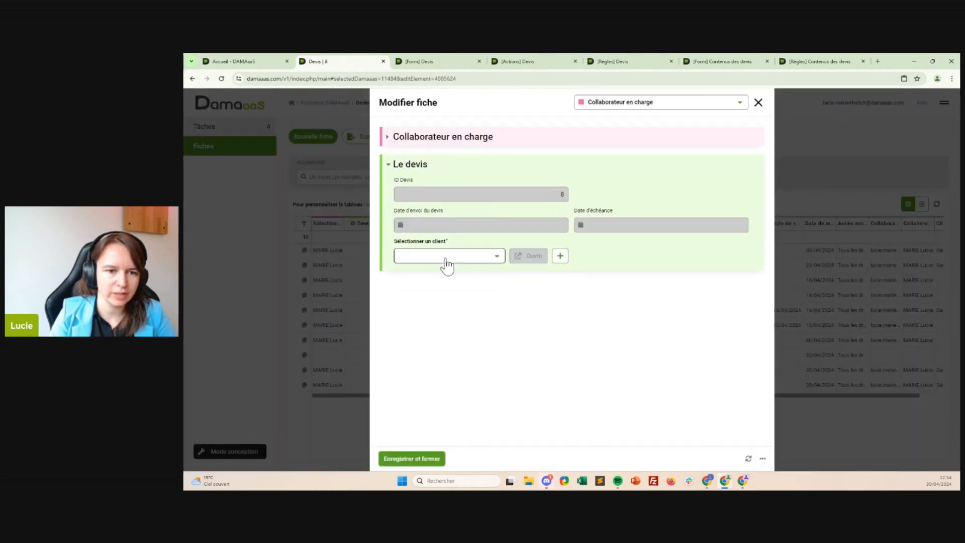
click(443, 257)
click(434, 284)
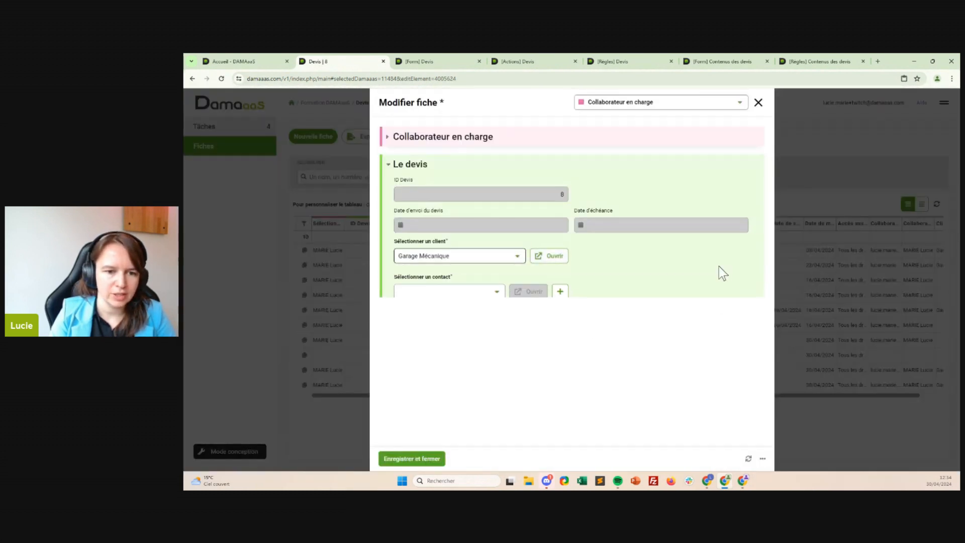
click(444, 291)
click(437, 322)
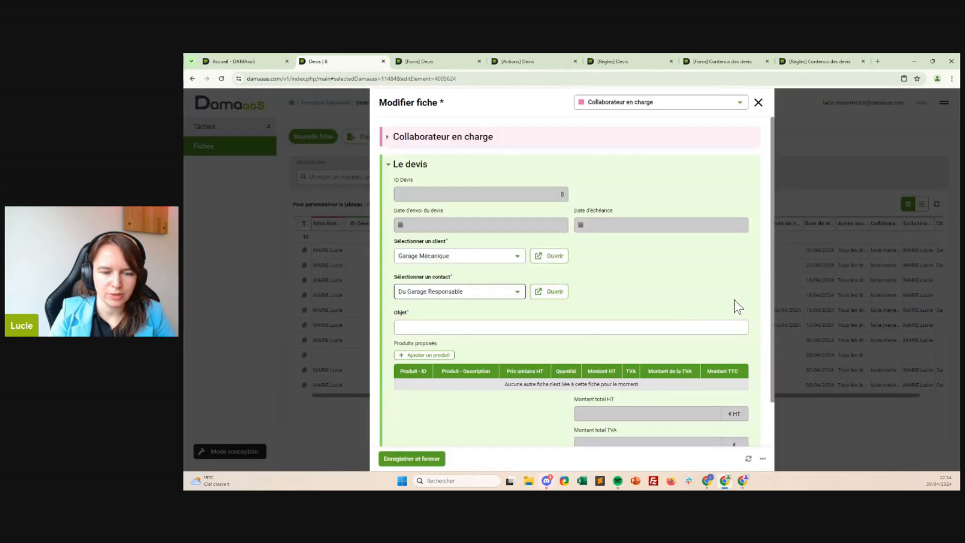
Step: Start a new product line in quote 8 and try to add it without a product or quantity
scroll(543, 349, down, 2)
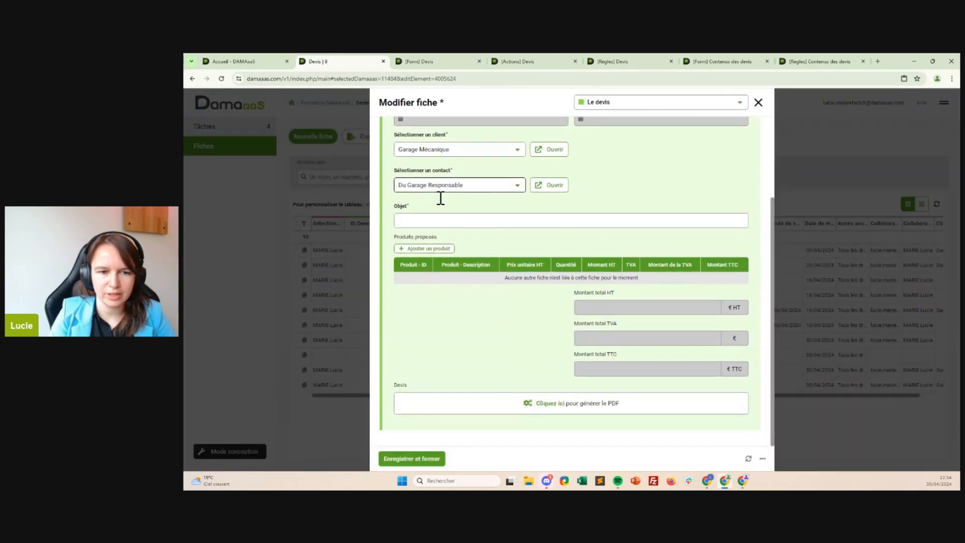
click(443, 251)
click(386, 459)
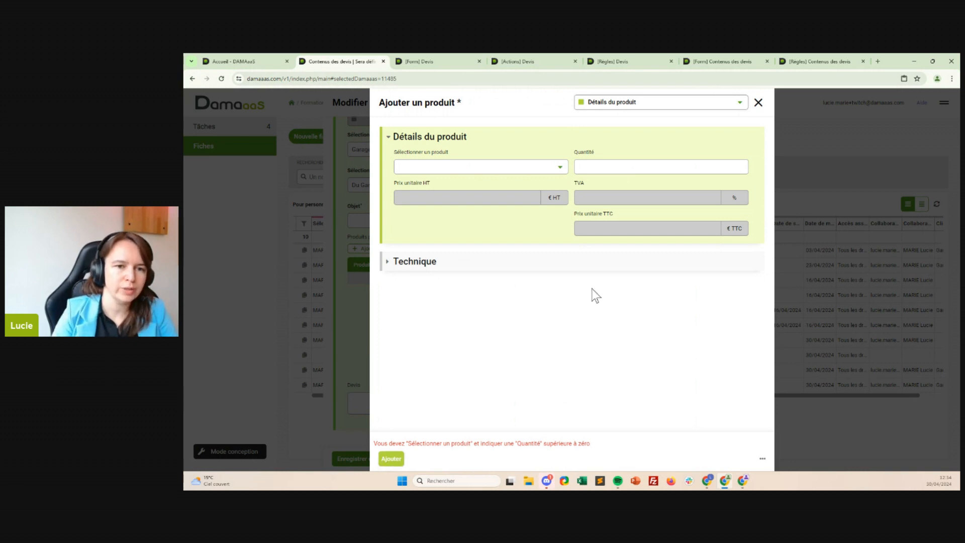
Step: Select product "123456789 -- Produit 1" and try to add the line with a quantity of 0
click(491, 168)
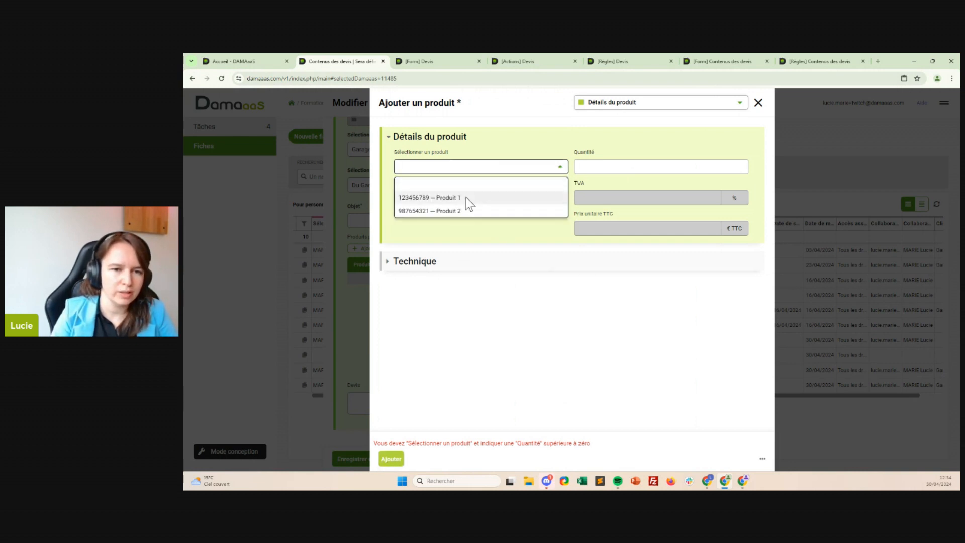
click(465, 194)
click(657, 169)
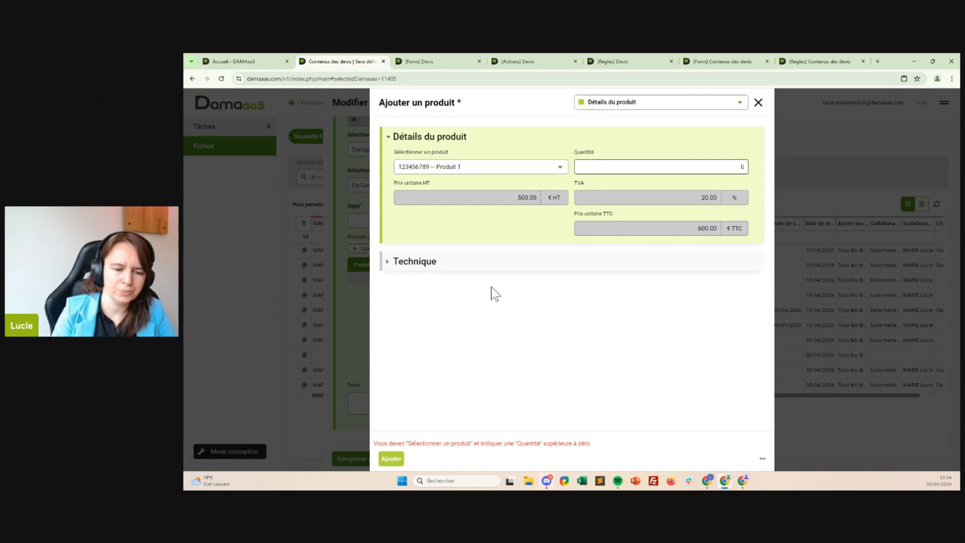
click(391, 458)
Step: Set the product's quantity to 1, add the line to quote 8, and save and close the quote
double_click(743, 167)
text(1)
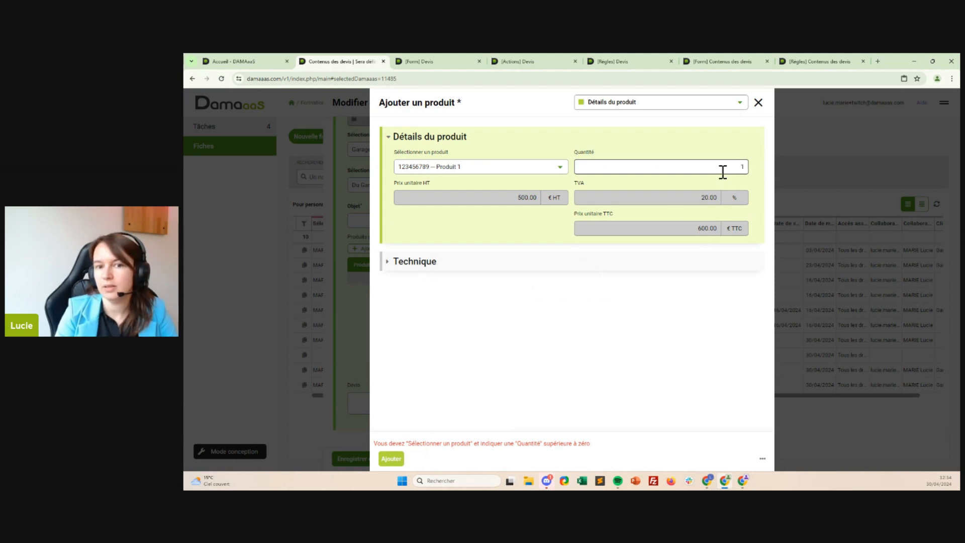
click(396, 459)
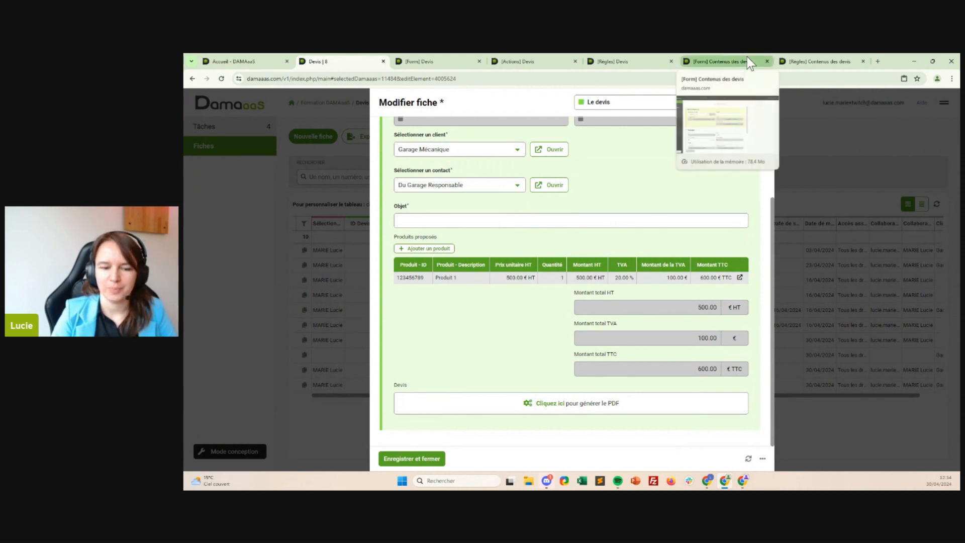
click(416, 459)
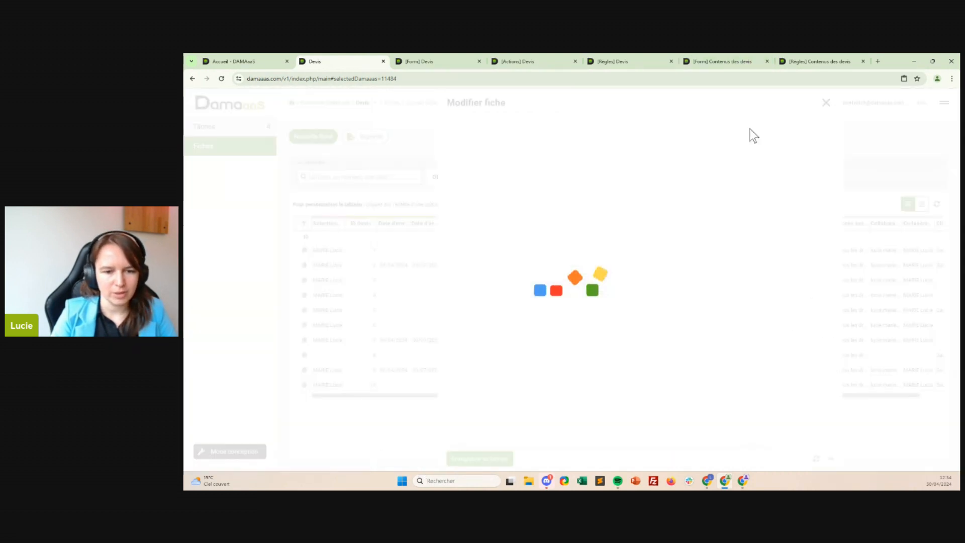
Step: Close the "Contenus des devis" rules and form pages, returning to the Devis rules
click(720, 63)
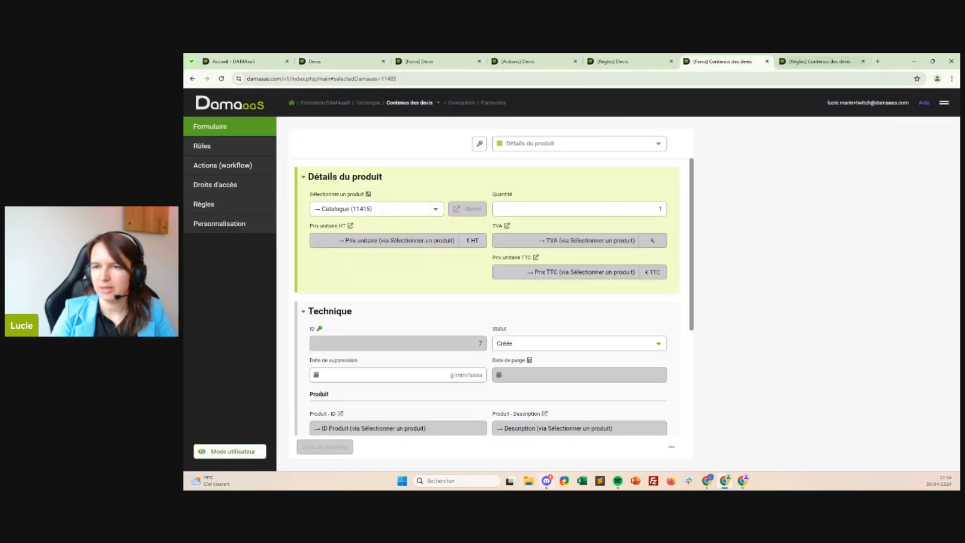
click(801, 61)
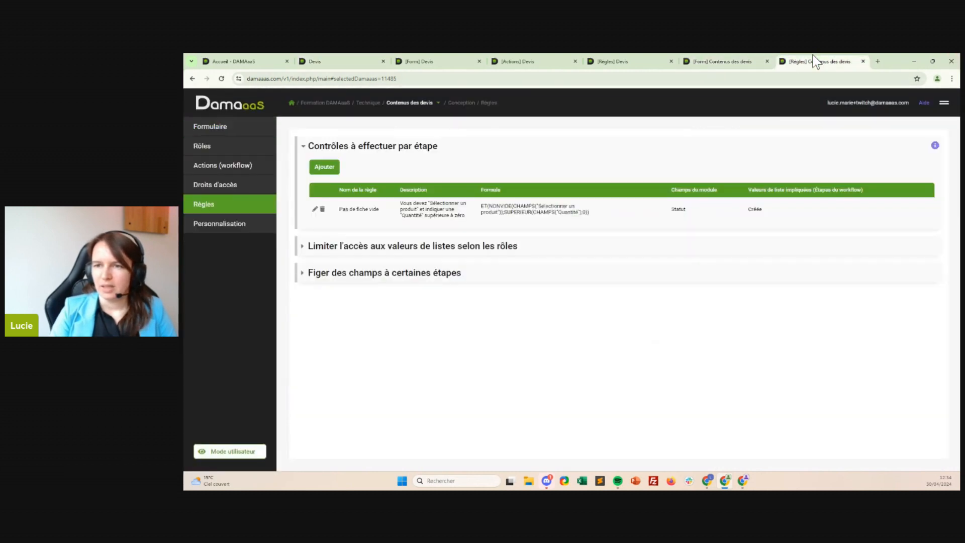
click(623, 62)
click(374, 103)
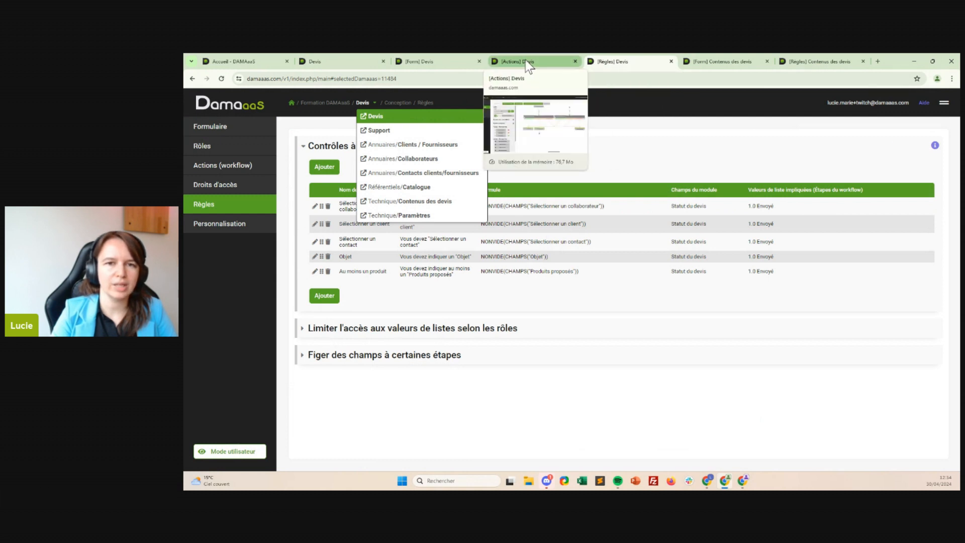
click(832, 61)
click(863, 61)
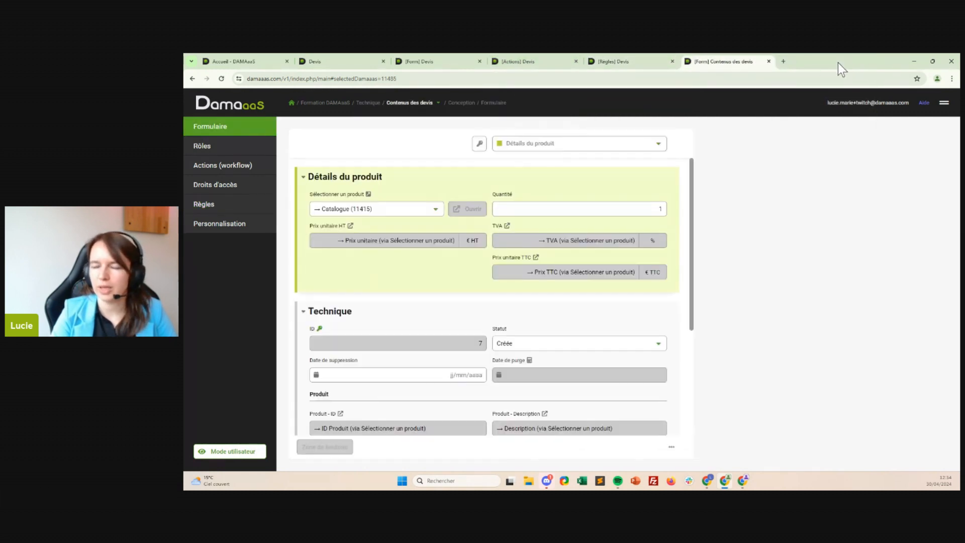
click(768, 61)
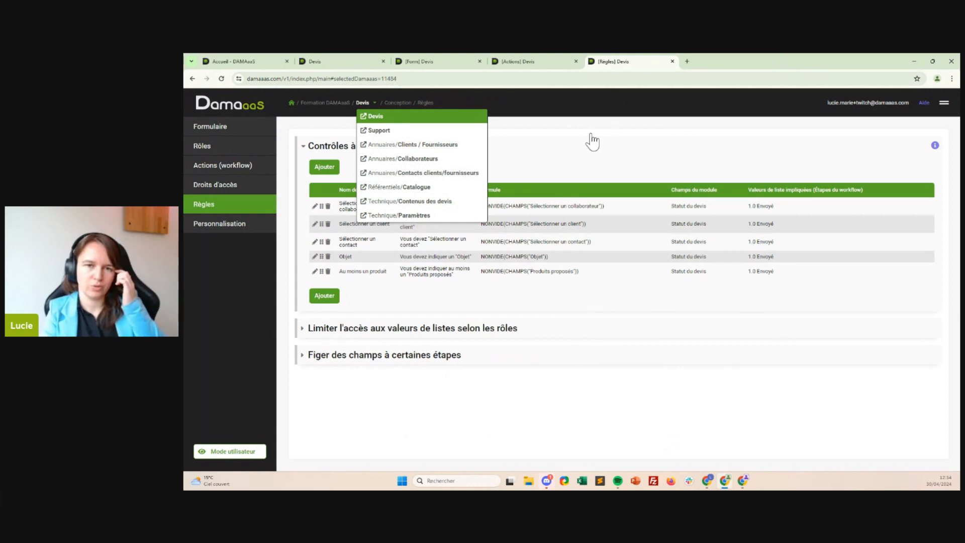
Step: Examine the "Produits proposés" field's settings in the Devis form, including its advanced options, and close them without saving
click(514, 62)
click(441, 64)
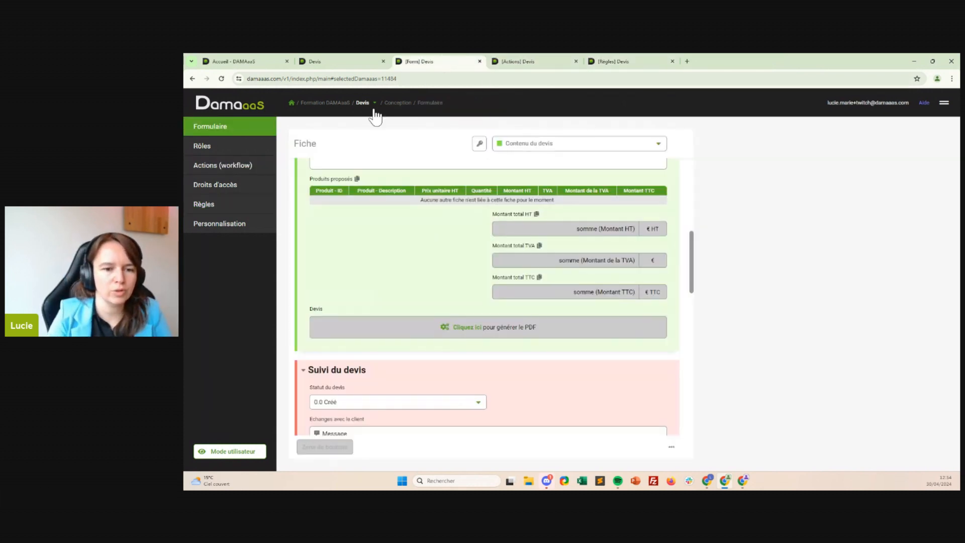
scroll(422, 269, up, 2)
click(471, 235)
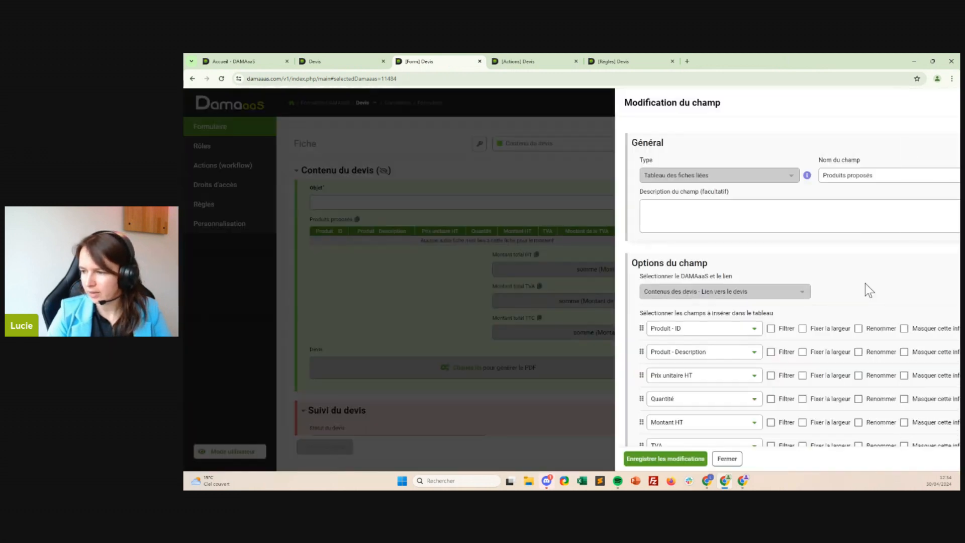
scroll(768, 241, down, 4)
scroll(706, 352, down, 2)
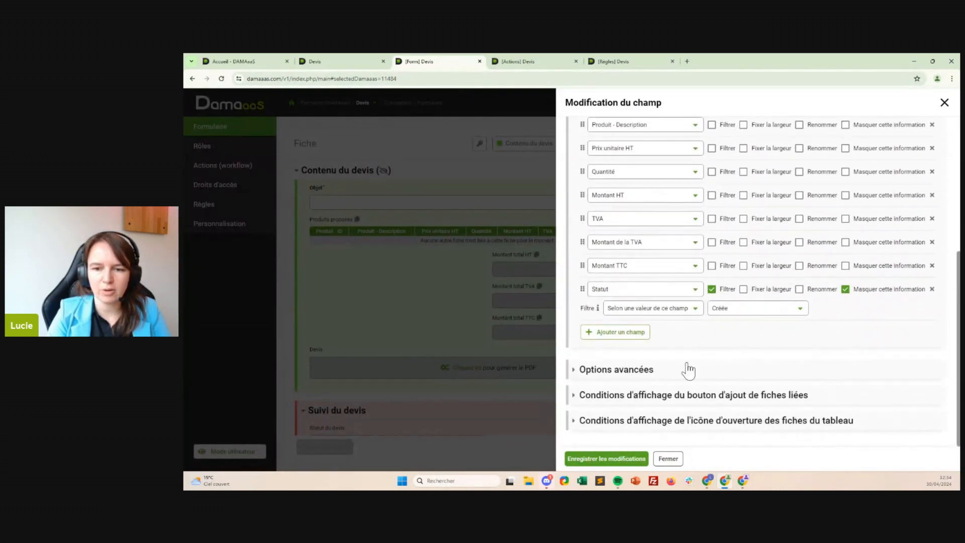
scroll(565, 151, up, 6)
scroll(705, 257, down, 5)
click(618, 395)
scroll(720, 381, down, 2)
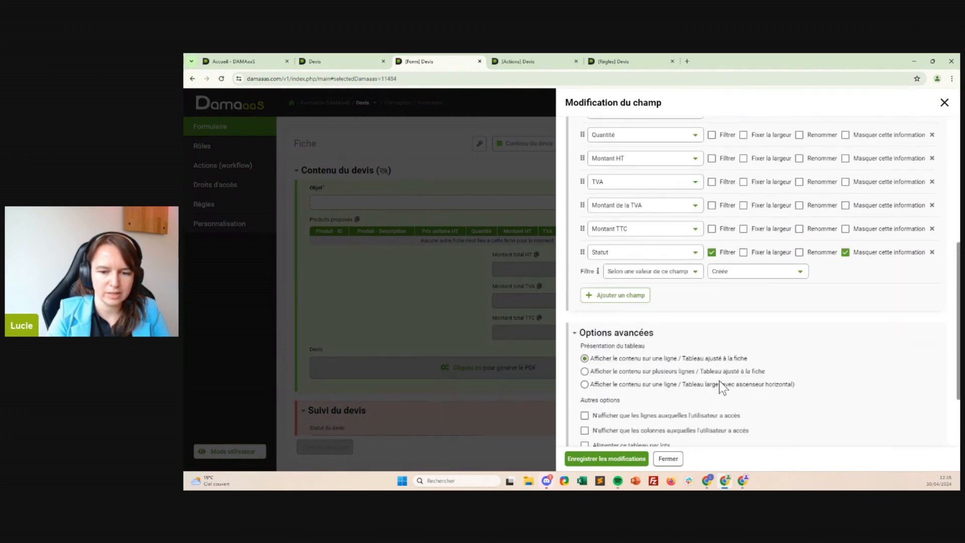
scroll(636, 332, down, 3)
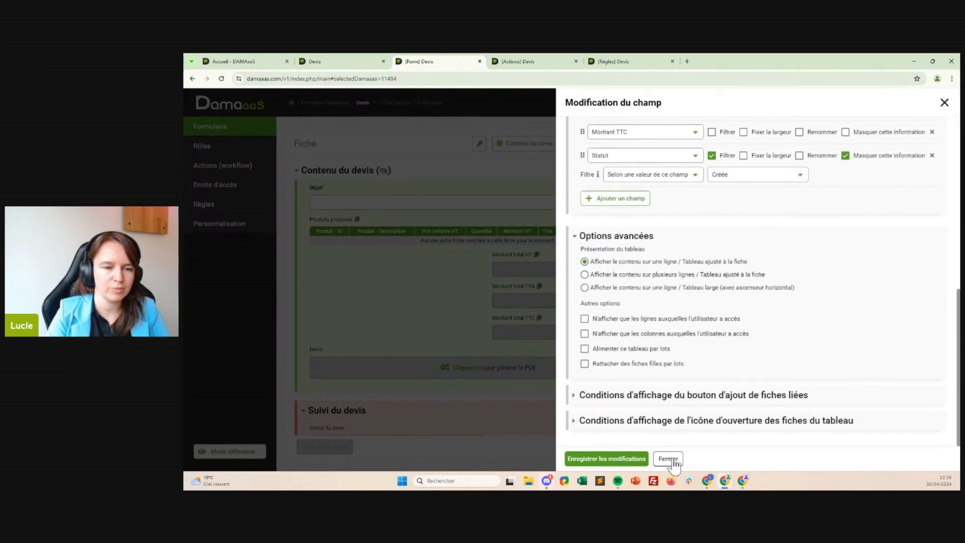
click(668, 458)
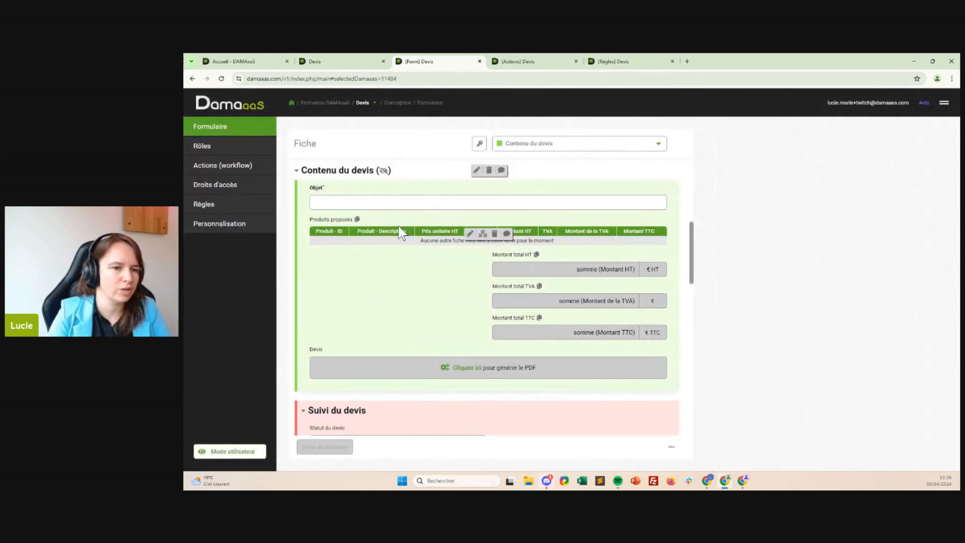
Step: Review the "Suivi du devis" form section and the Devis workflow around the "Réponse du client" action and its follow-ups
scroll(420, 297, down, 2)
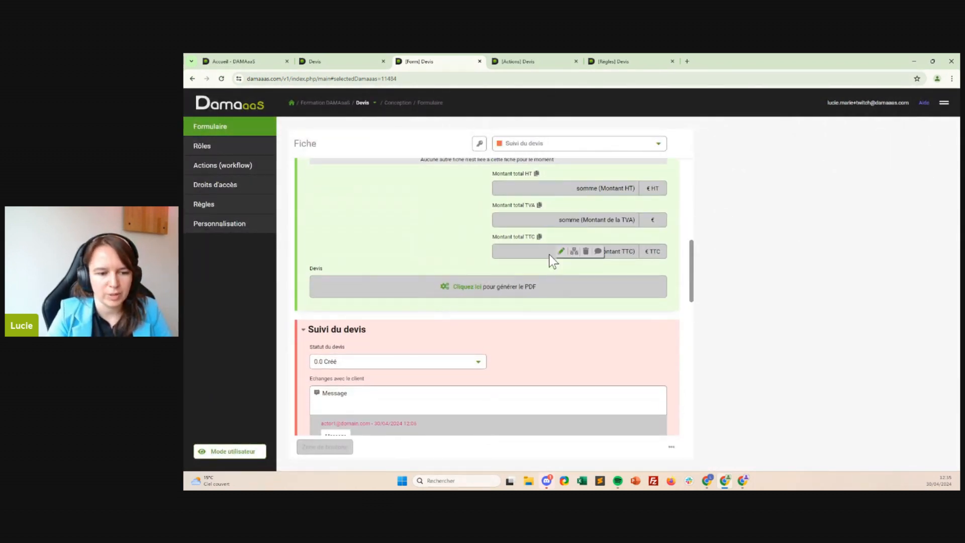
scroll(583, 299, down, 2)
scroll(382, 288, down, 2)
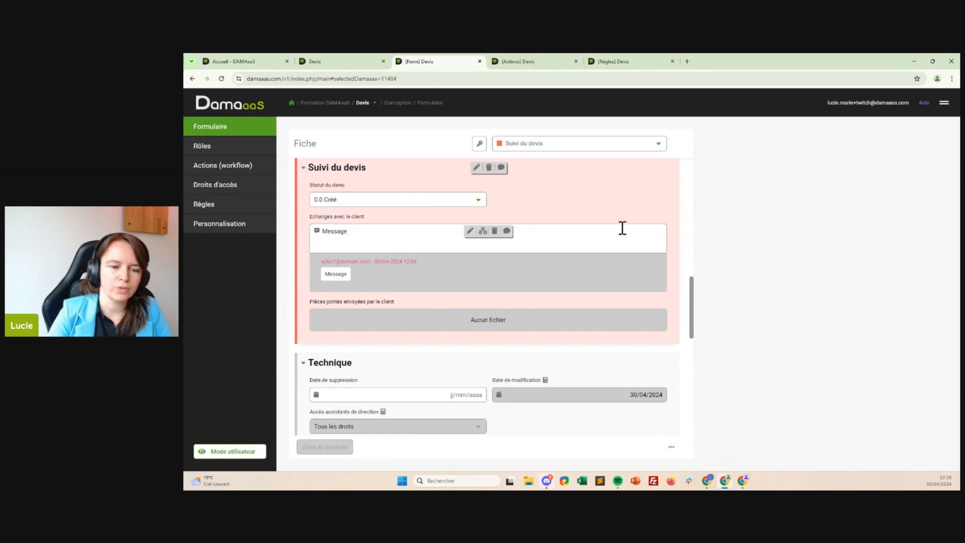
click(536, 61)
drag(770, 333, 774, 424)
drag(788, 203, 781, 243)
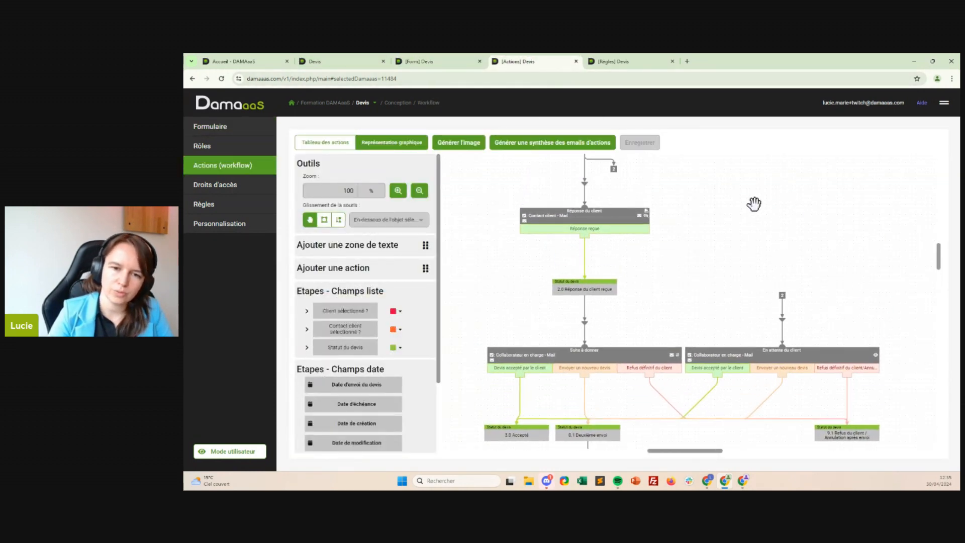
drag(722, 191, 741, 200)
drag(786, 239, 780, 191)
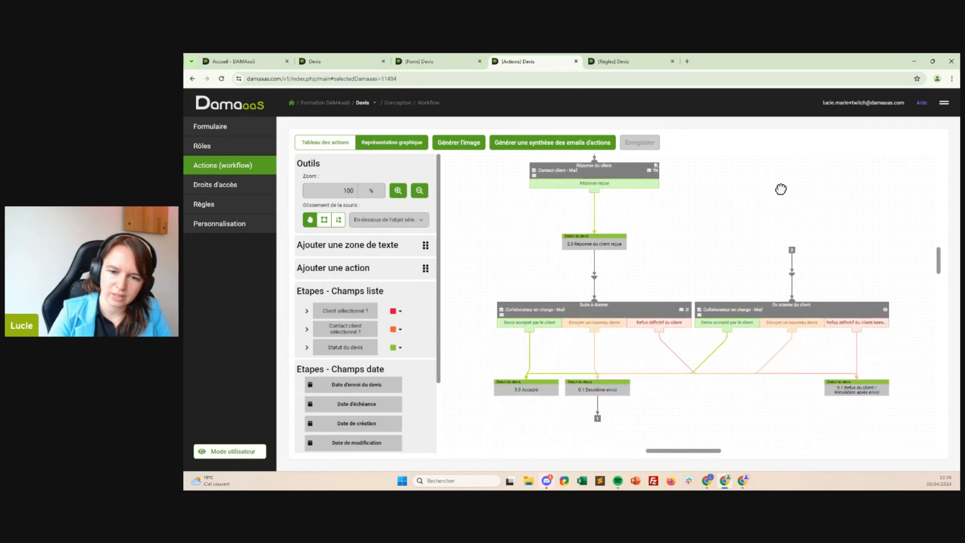
drag(744, 222, 702, 280)
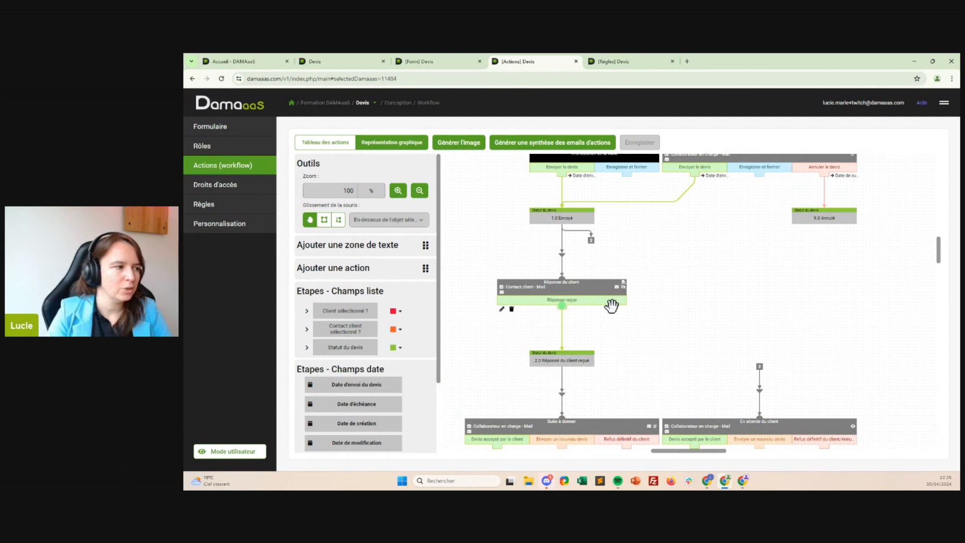
drag(718, 326, 724, 297)
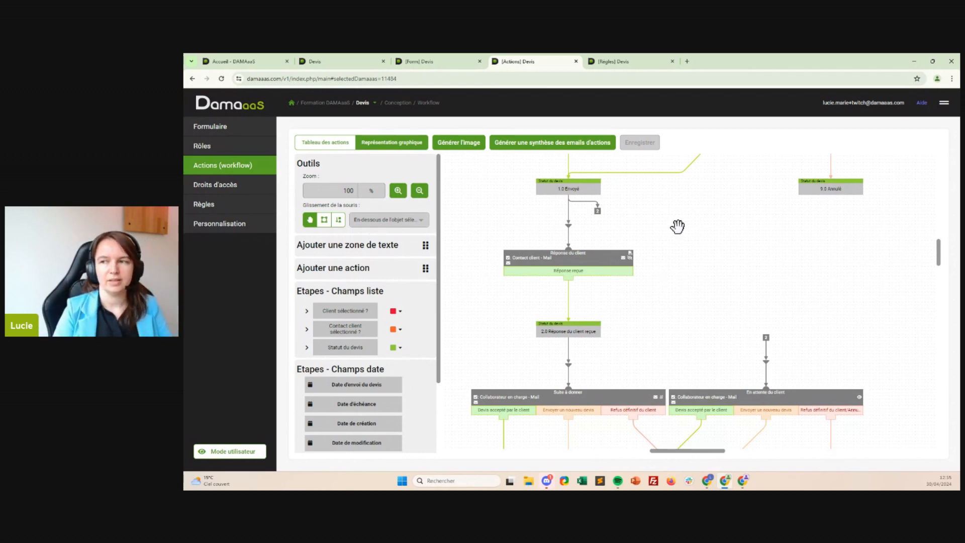
Step: Add a per-step control rule to Devis named "Réponse du client obligatoire"
click(626, 60)
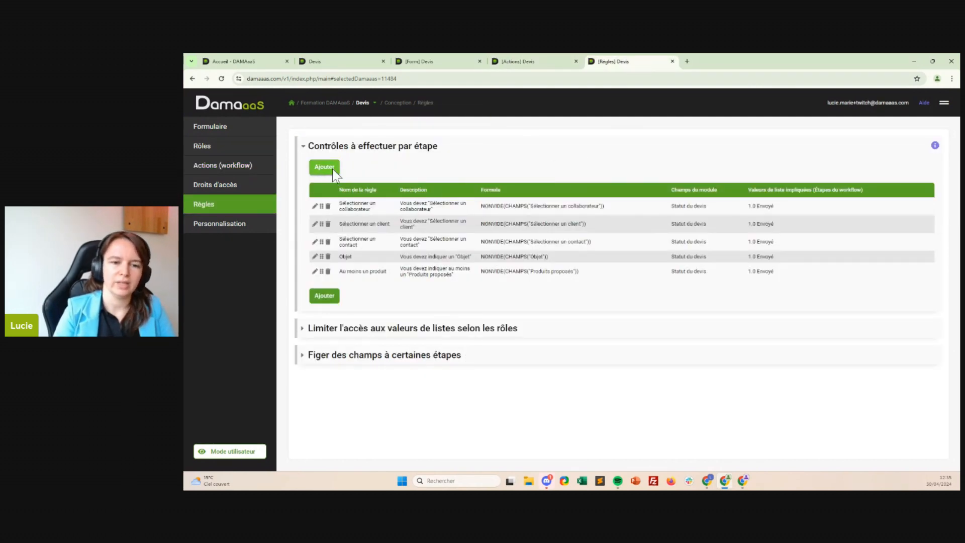
click(324, 168)
click(539, 62)
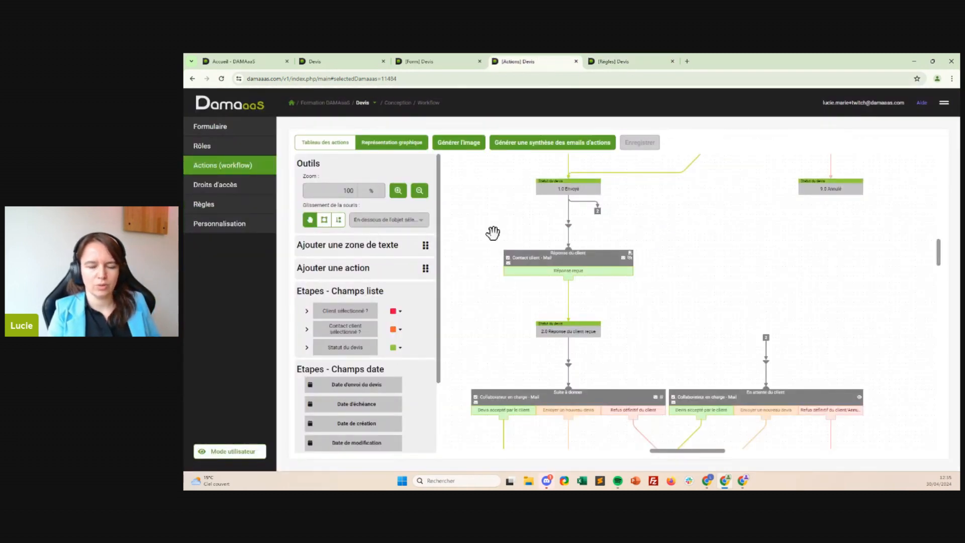
click(625, 60)
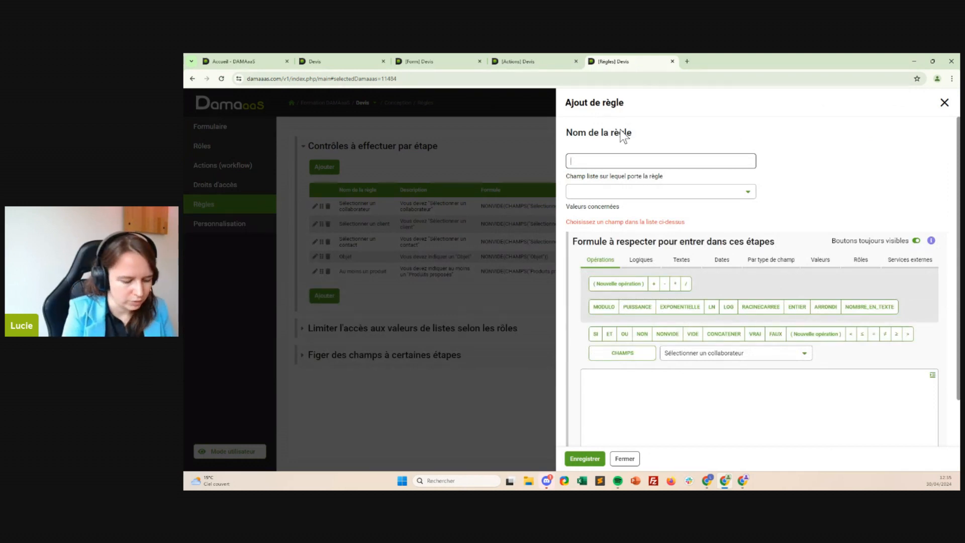
text(u cli)
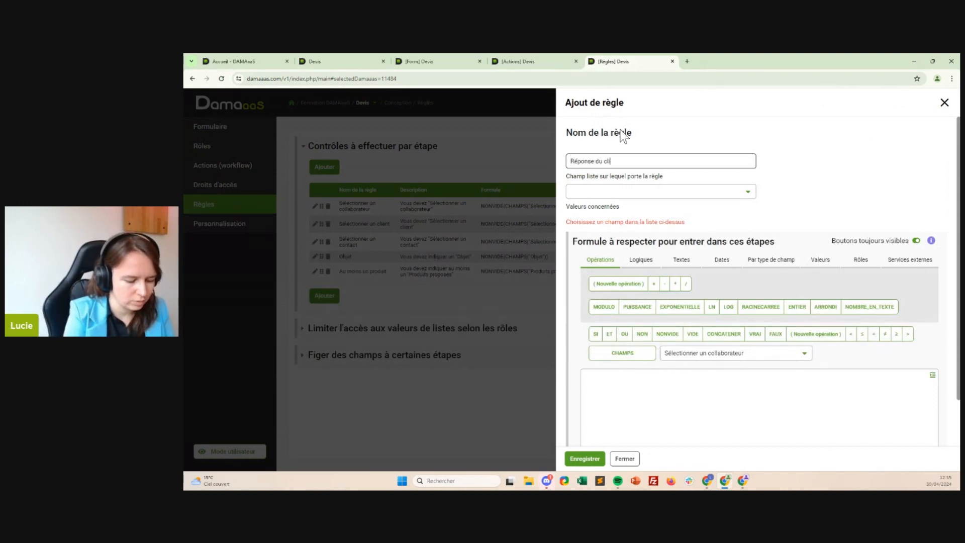
text(ent obligatoir)
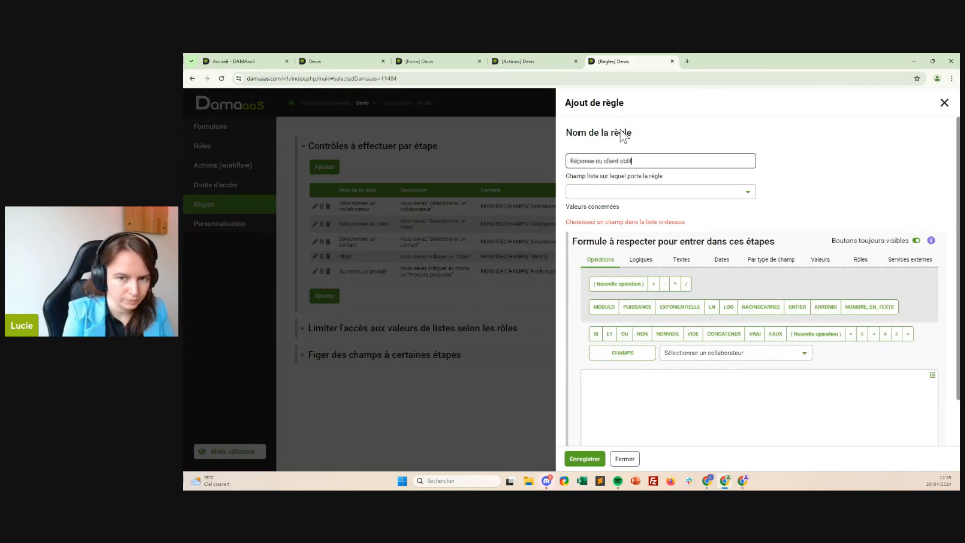
text(e)
click(616, 191)
triple_click(631, 159)
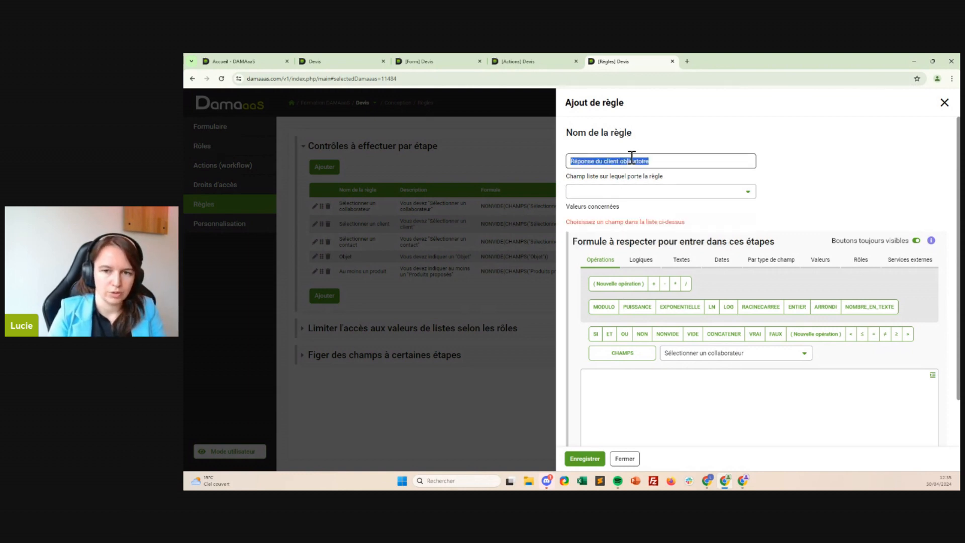
Step: Apply the rule to the "Statut du devis" field for the value "2.0 Réponse du client reçue"
click(631, 192)
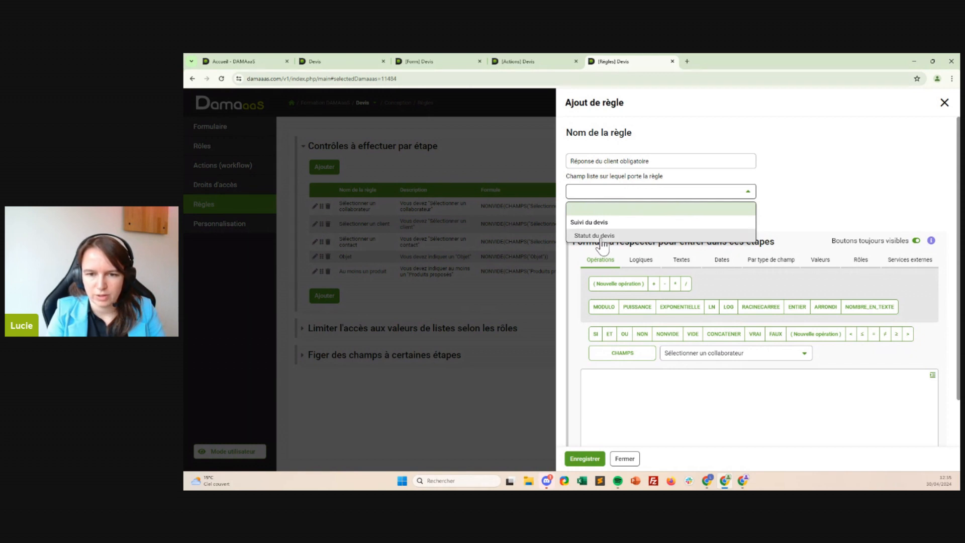
click(604, 236)
click(633, 221)
click(624, 293)
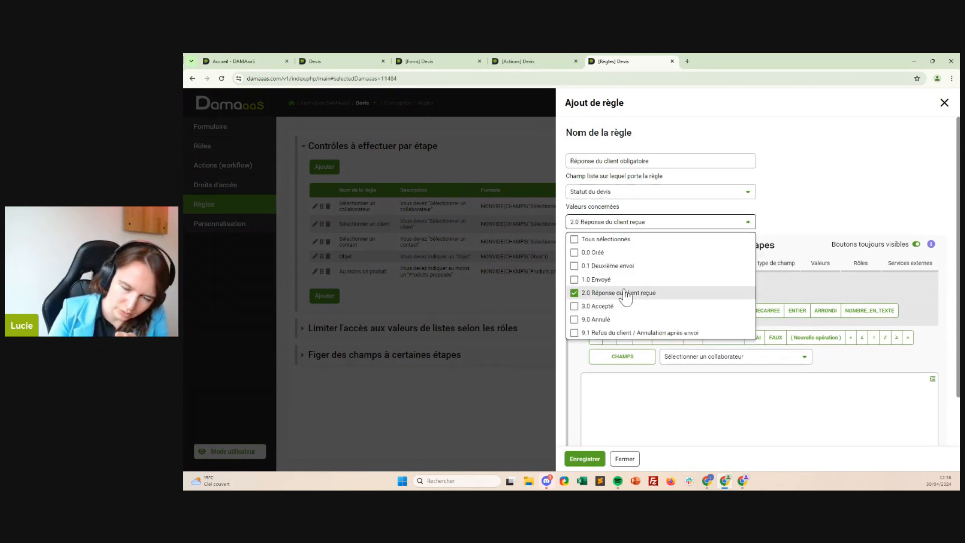
click(860, 184)
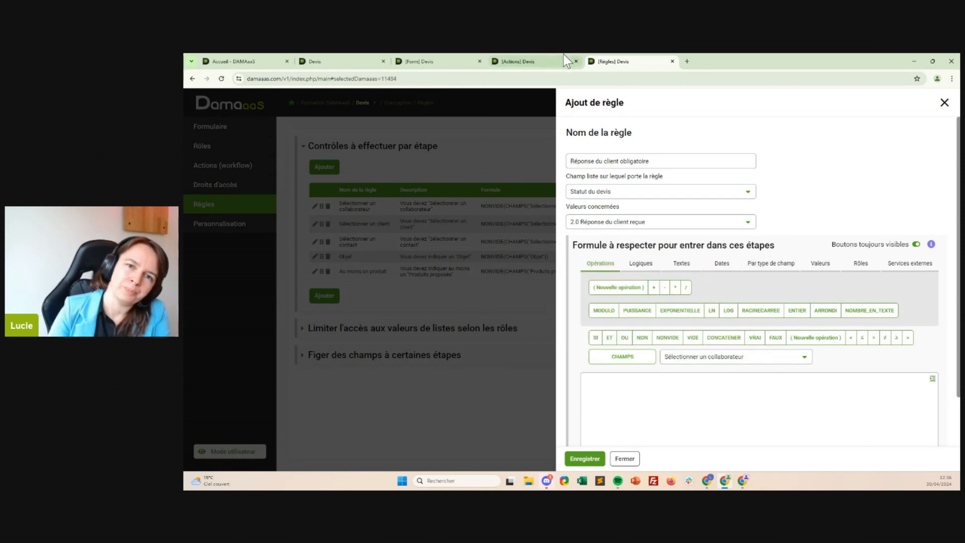
Step: Check the client response stage in the workflow, and browse the formula's field list for the "Suivi du devis" fields
click(551, 61)
drag(674, 333, 749, 231)
click(607, 60)
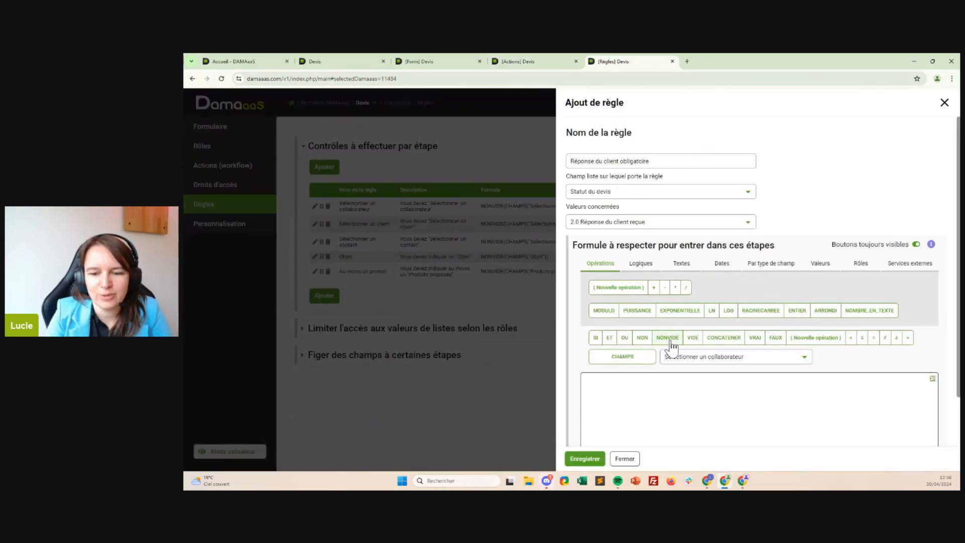
click(690, 358)
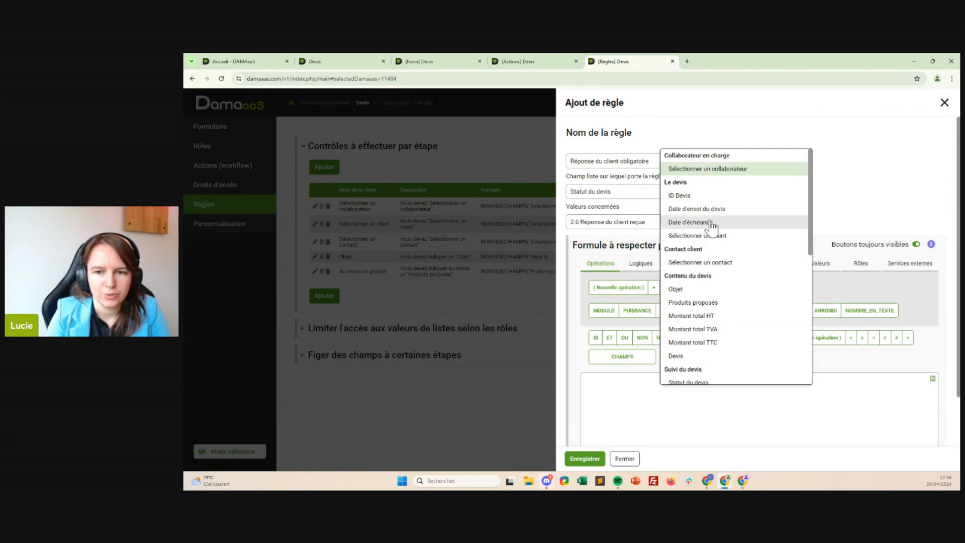
scroll(709, 291, down, 3)
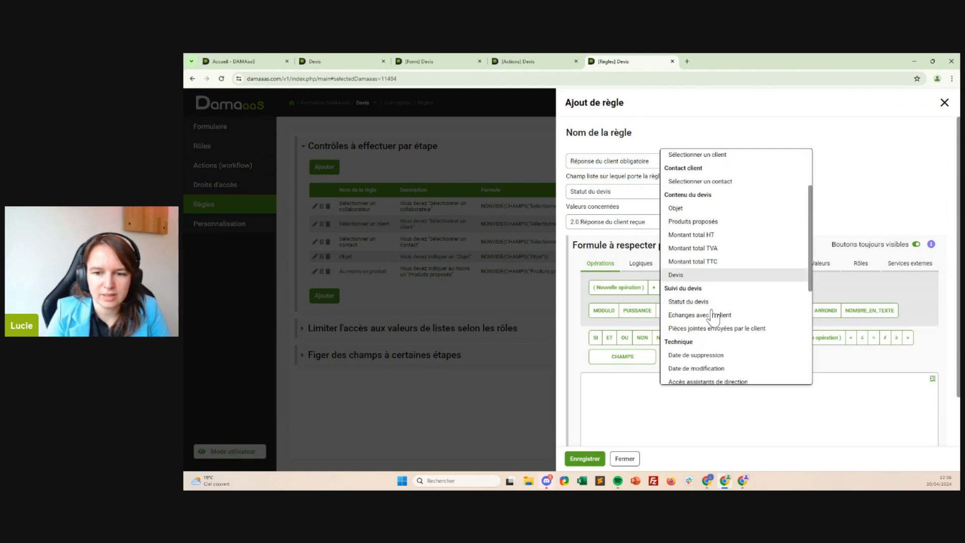
Step: Build the rule's formula as NONVIDE(CHAMPS("Echanges avec le client"))
click(709, 275)
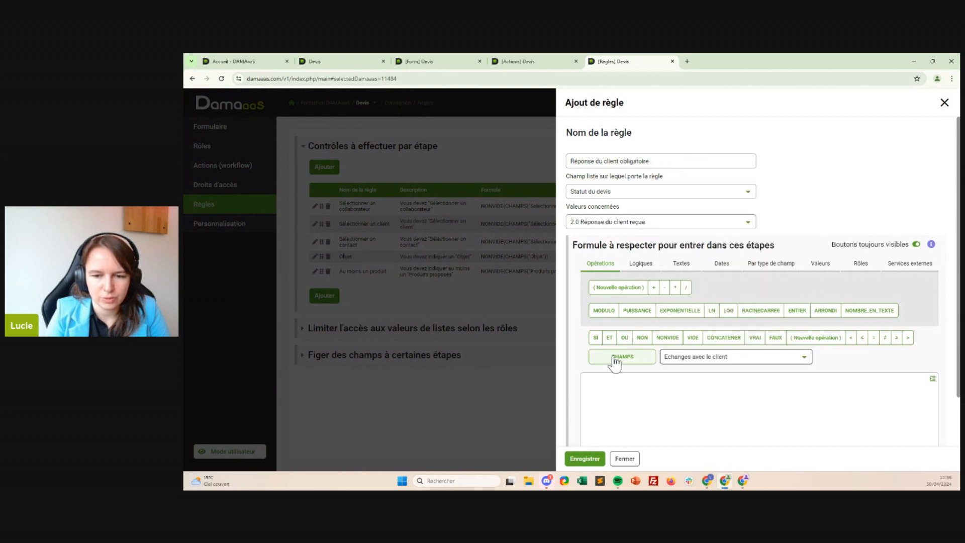
click(667, 340)
click(623, 358)
scroll(657, 346, down, 1)
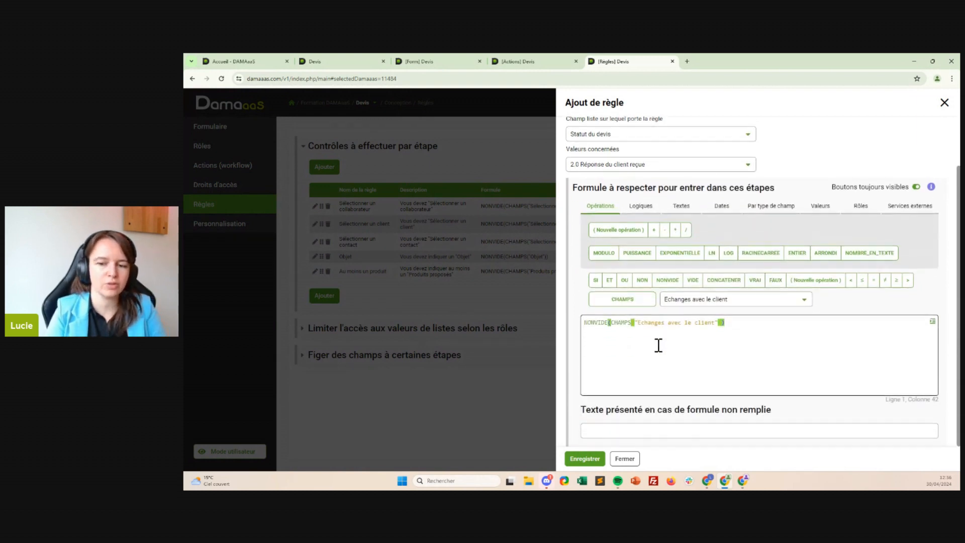
Step: Set the text for an unmet formula to: Vous devez indiquer un message dans "Echanges avec le client"
click(594, 429)
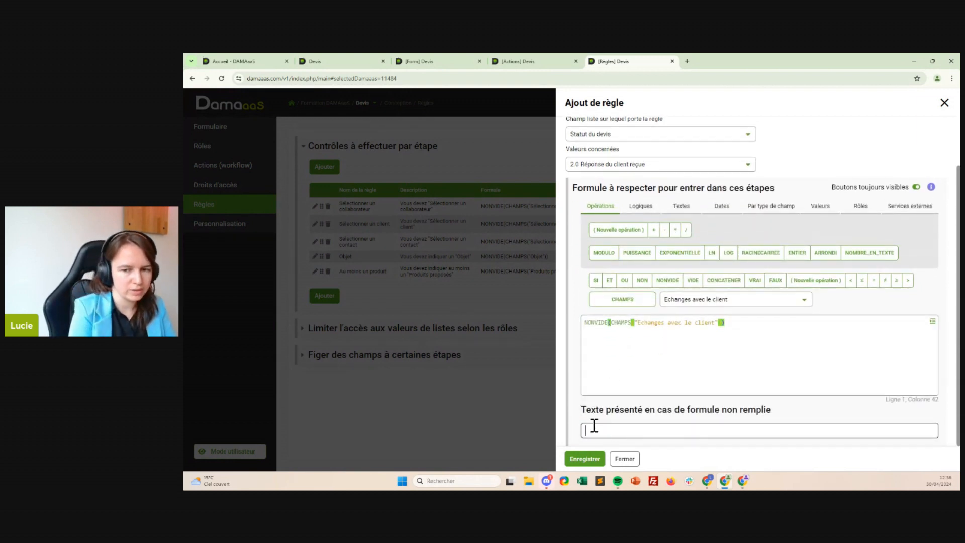
text(Vous de)
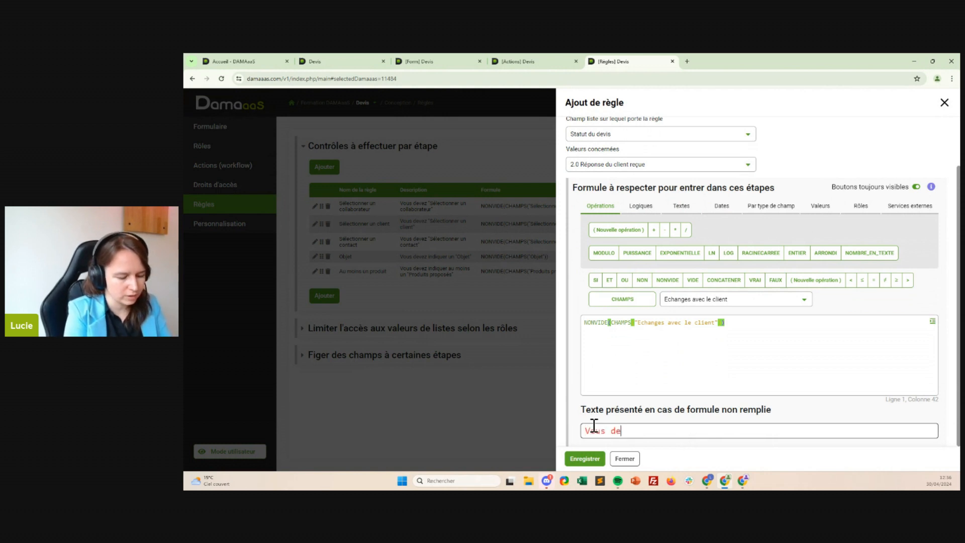
text(vez indiquer u)
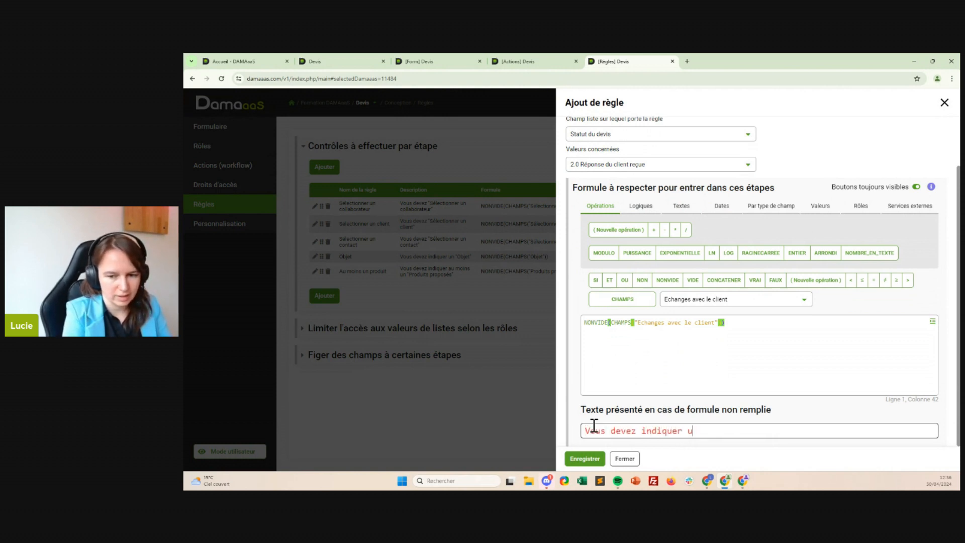
text(n message dans "C)
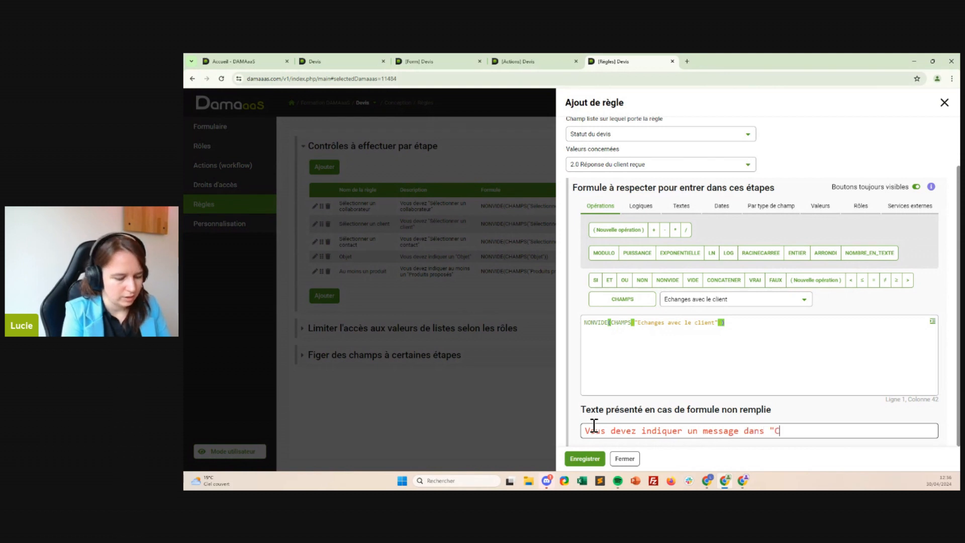
key(BackSpace)
text(Ec)
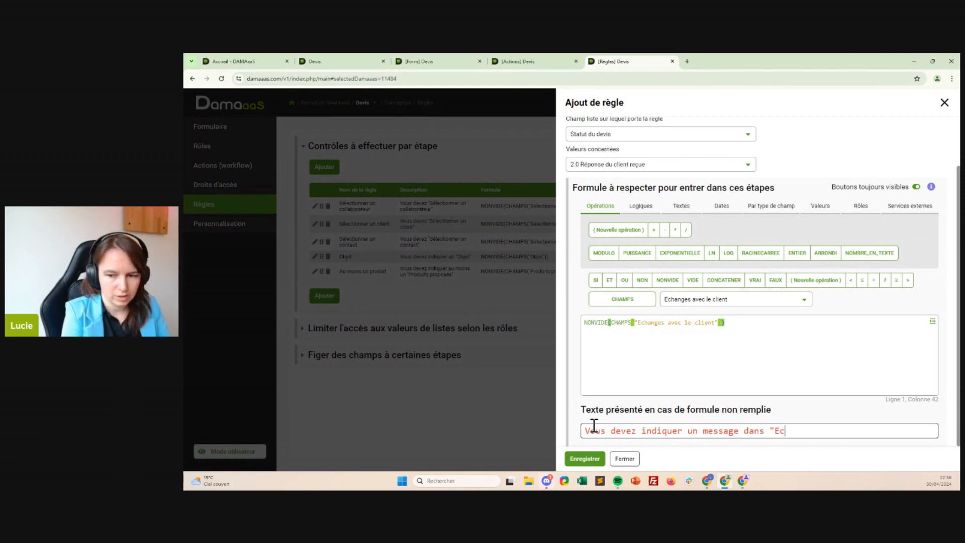
text(hanges avec le)
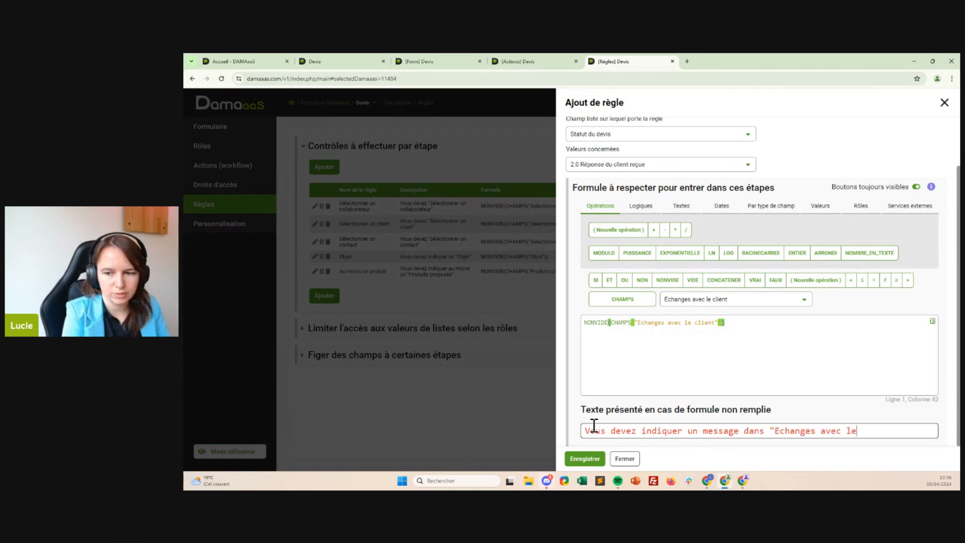
text( client")
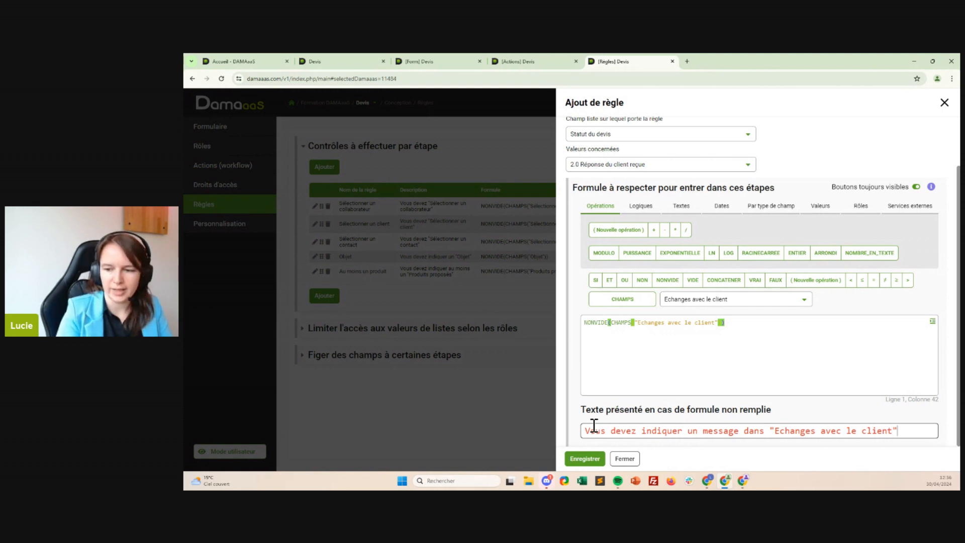
Step: Add 0.1 Deuxième envoi to the rule's affected values and save the rule
click(617, 169)
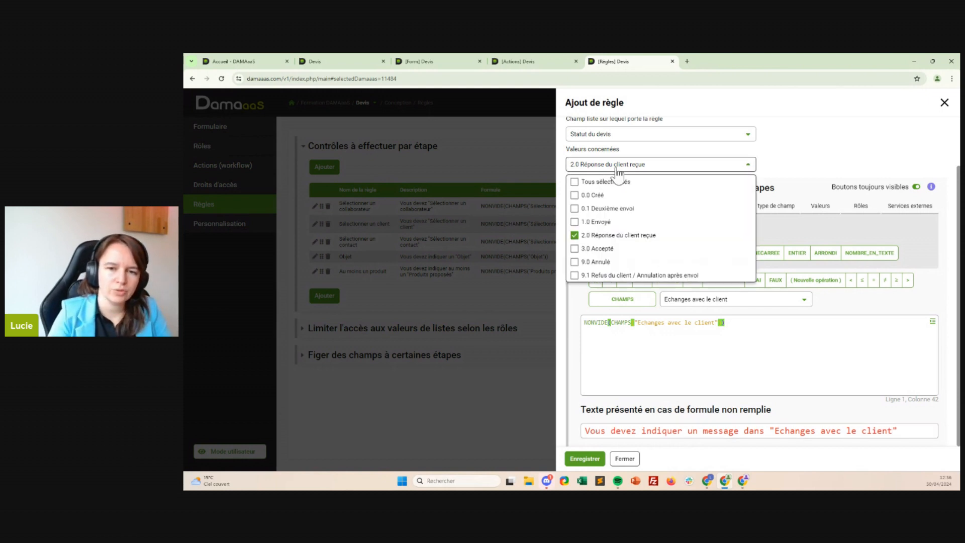
click(581, 209)
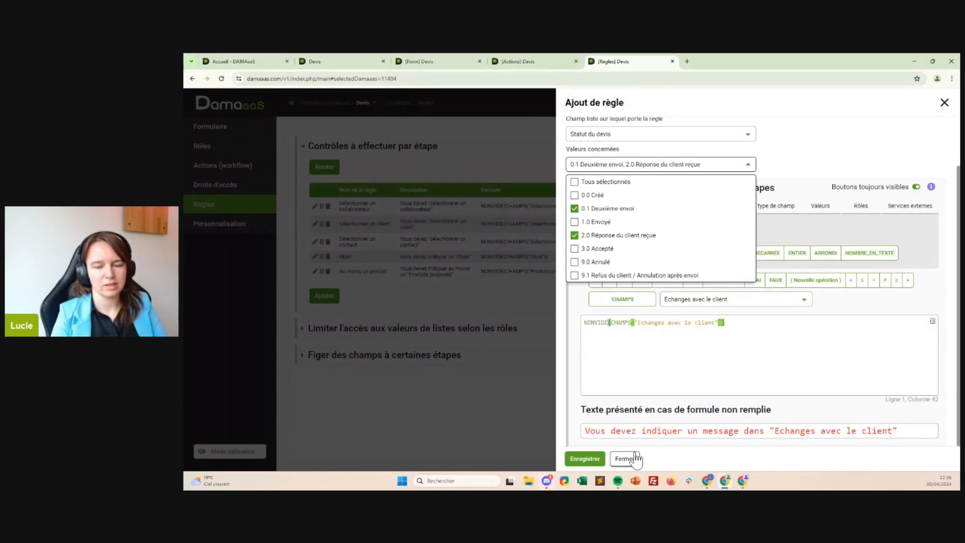
click(585, 458)
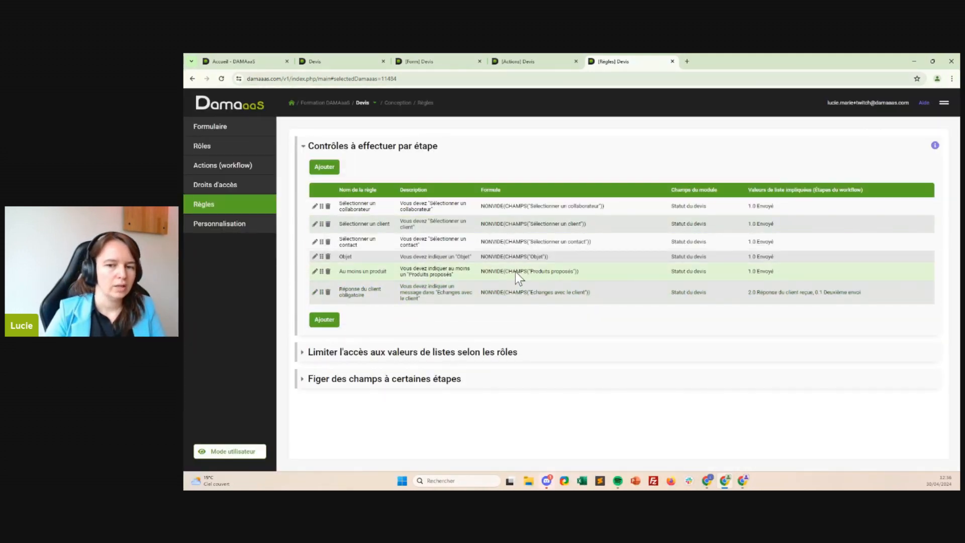
Step: Open the Envoyé record with ID 9 in the Devis user view and try to send a new quote without a client message
click(530, 60)
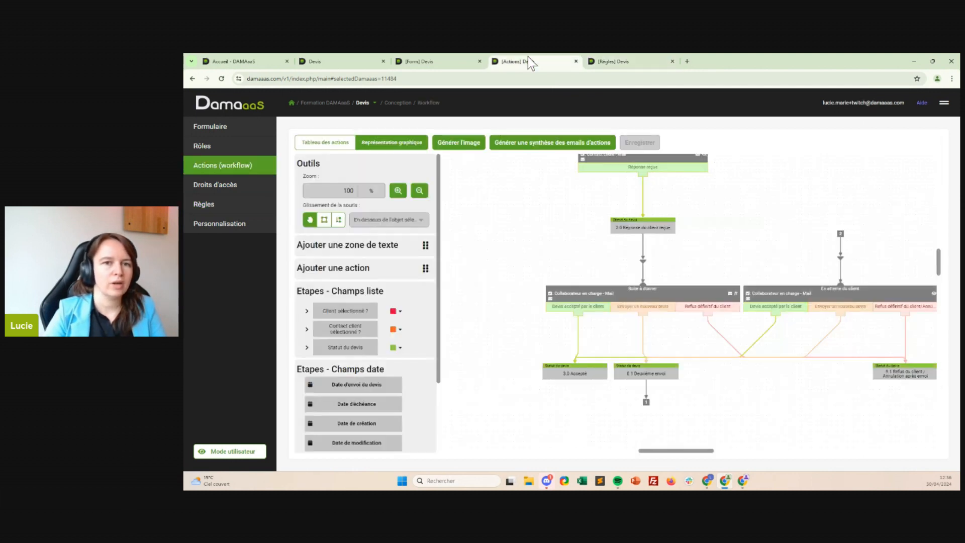
click(425, 58)
click(307, 60)
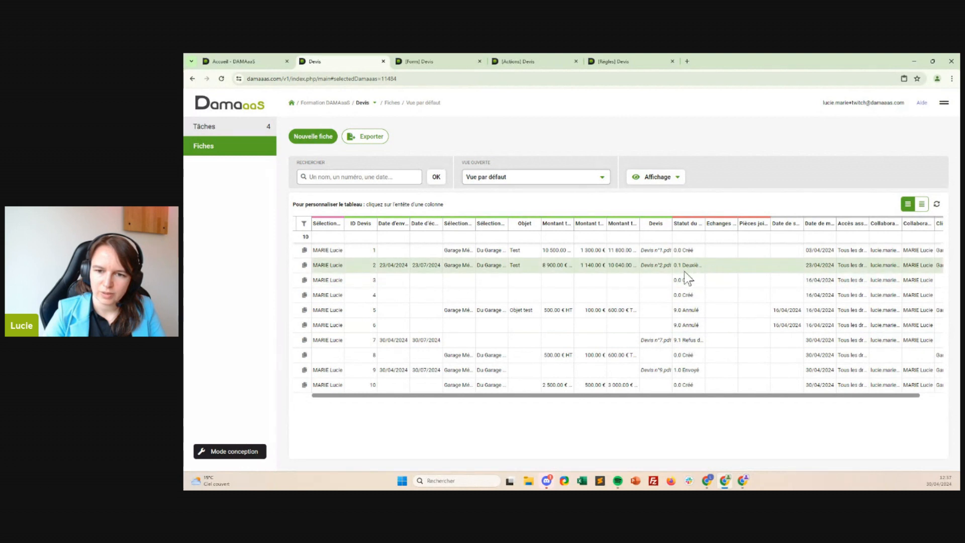
click(689, 370)
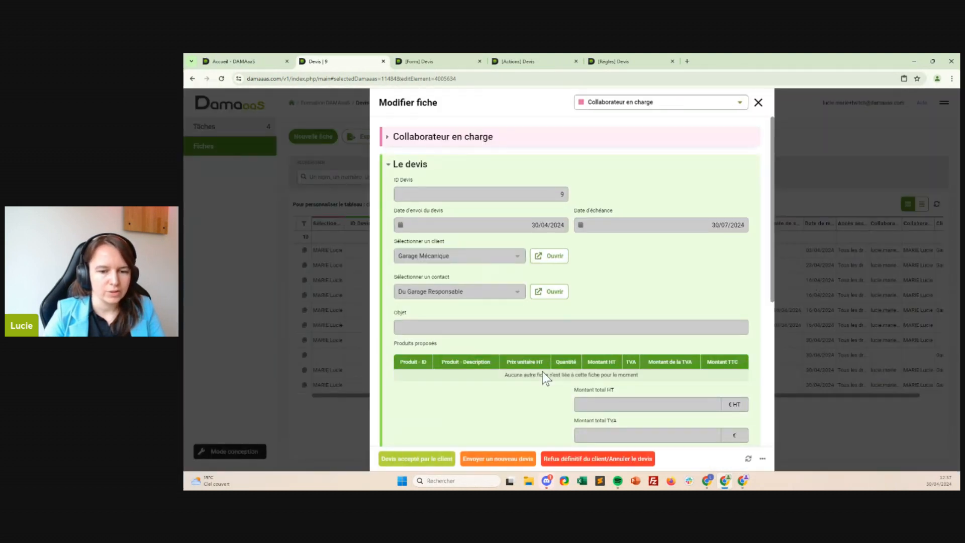
click(494, 461)
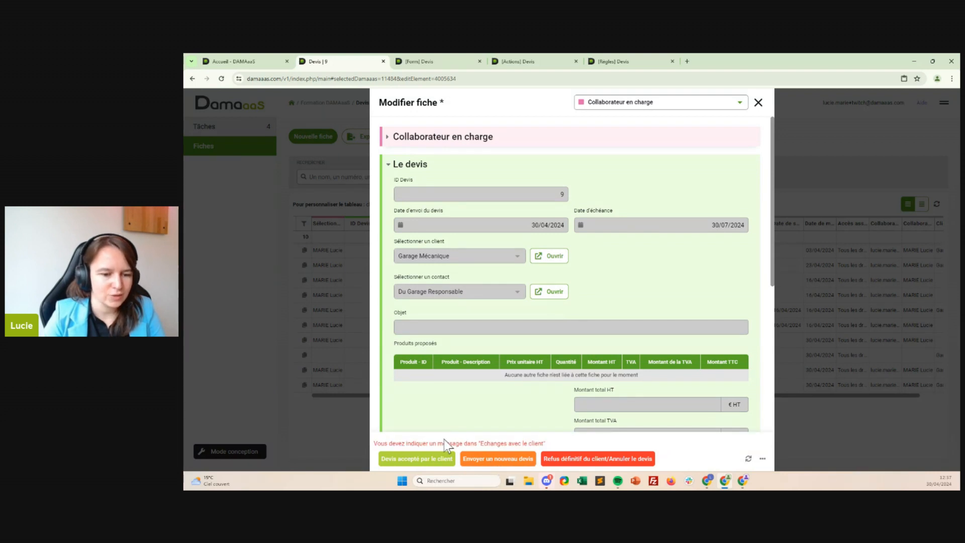
Step: Enter the message "Test" in Echanges avec le client and run Envoyer un nouveau devis again
scroll(526, 427, down, 5)
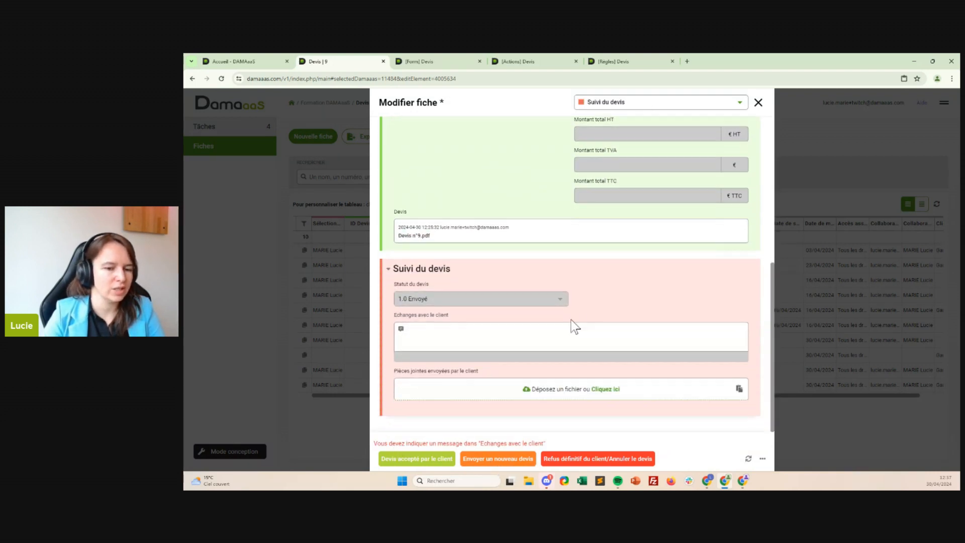
click(490, 333)
text(Test)
click(490, 463)
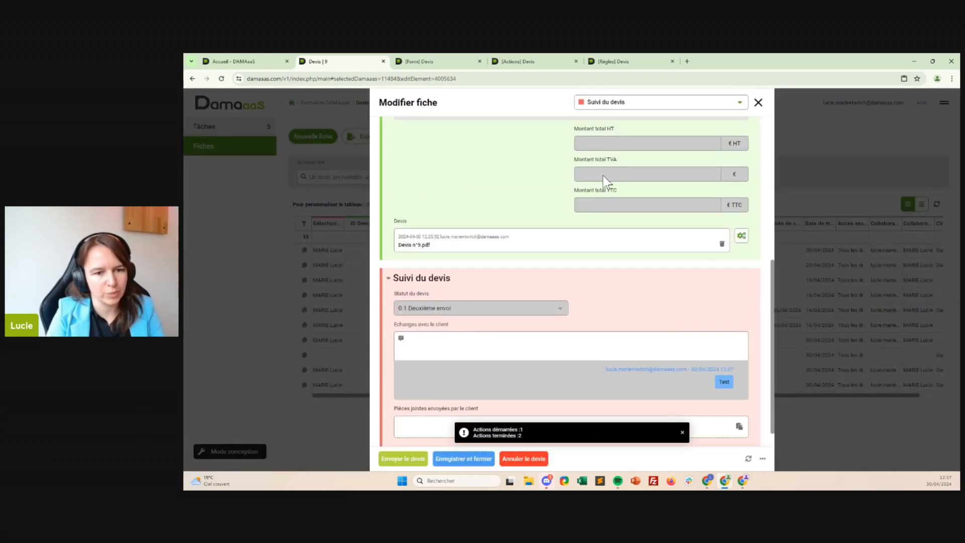
Step: Check quote 9's status, its logged client message and which quote fields are editable
drag(460, 308, 400, 309)
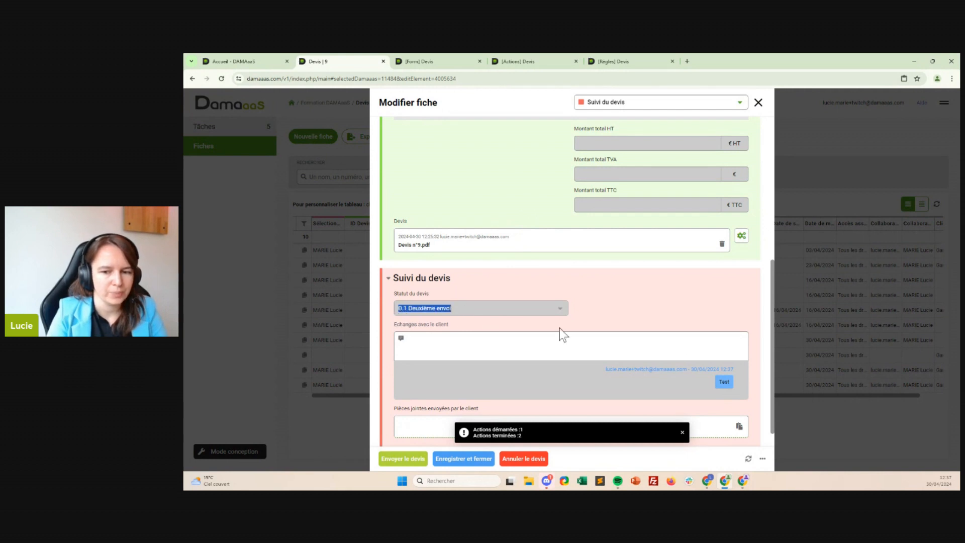
double_click(724, 382)
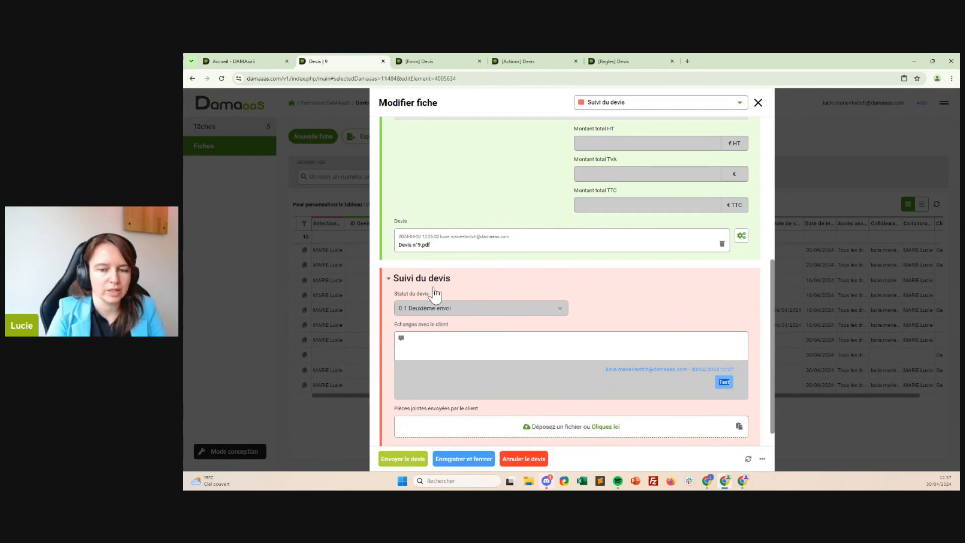
scroll(590, 387, up, 2)
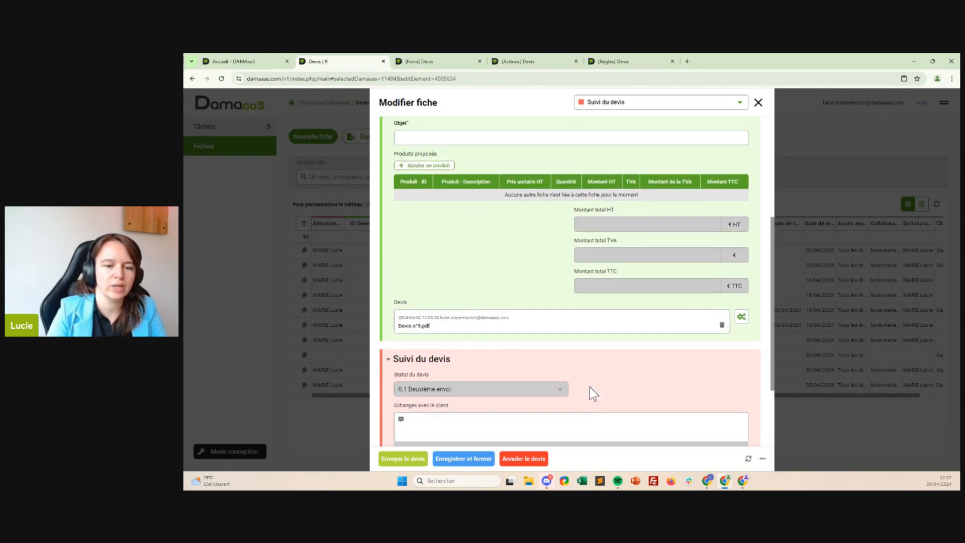
scroll(548, 198, up, 5)
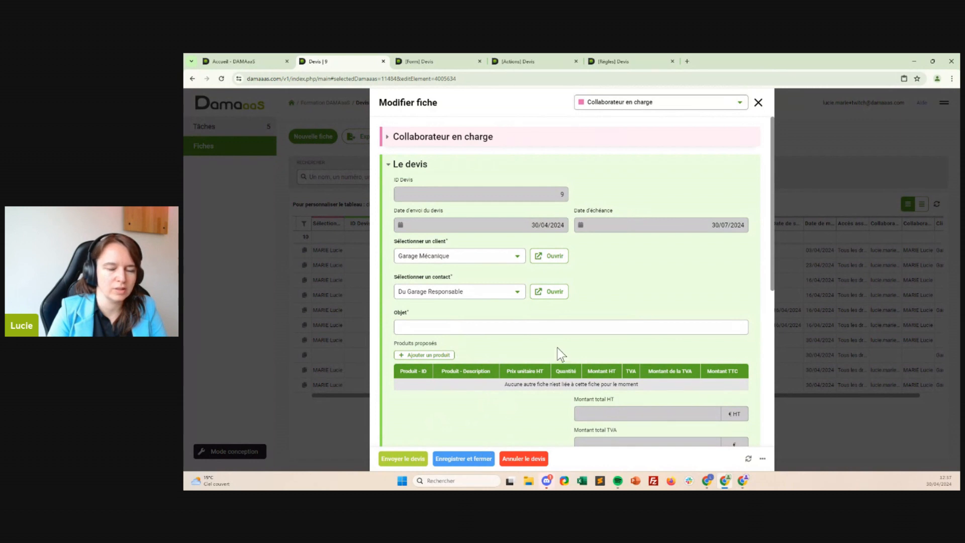
scroll(512, 267, down, 6)
scroll(516, 249, down, 1)
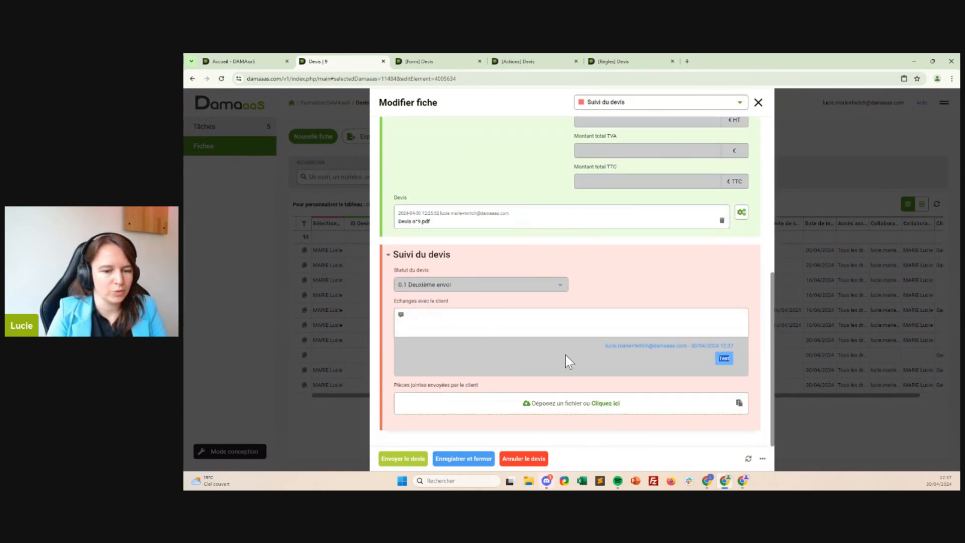
scroll(519, 300, up, 7)
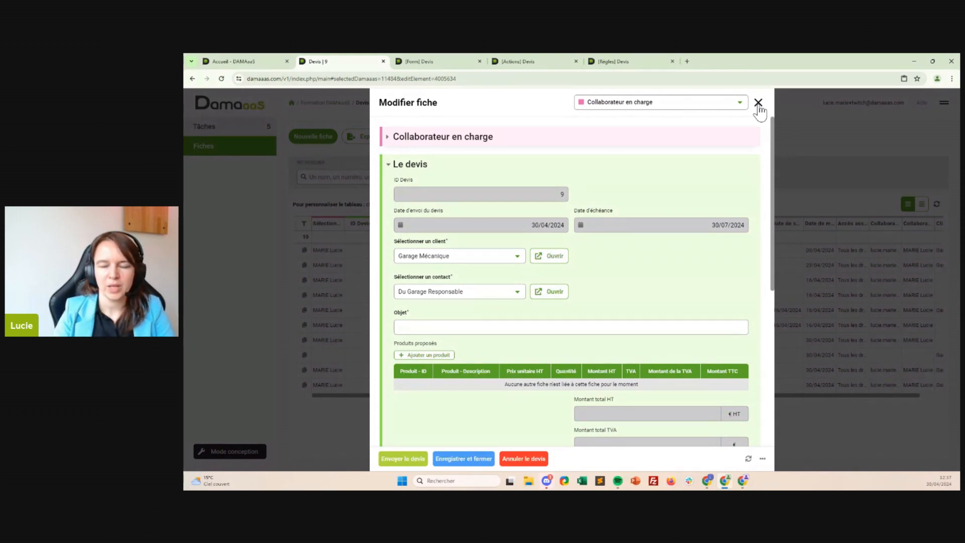
Step: Review the Devis module's step control rules and the sections of its form, from Suivi du devis up to Collaborateur en charge
click(608, 60)
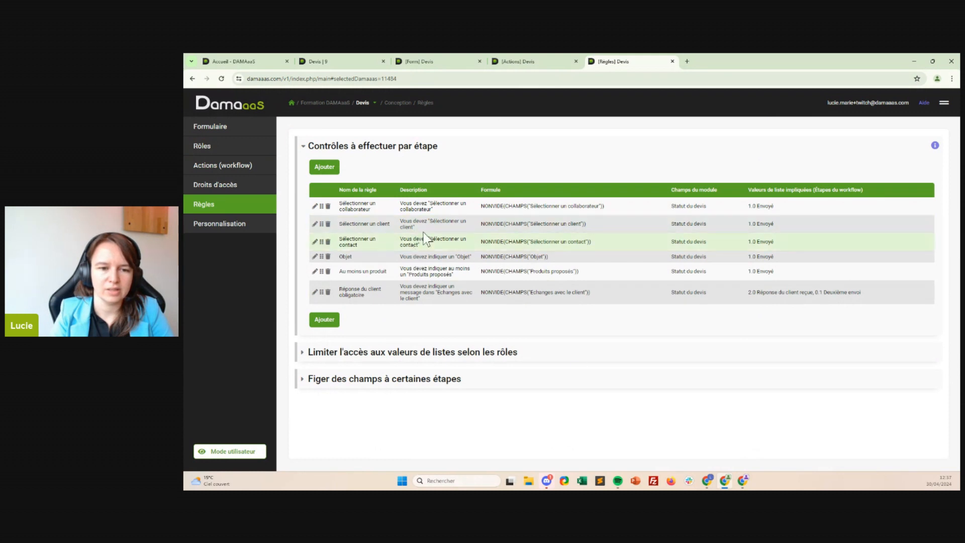
click(449, 59)
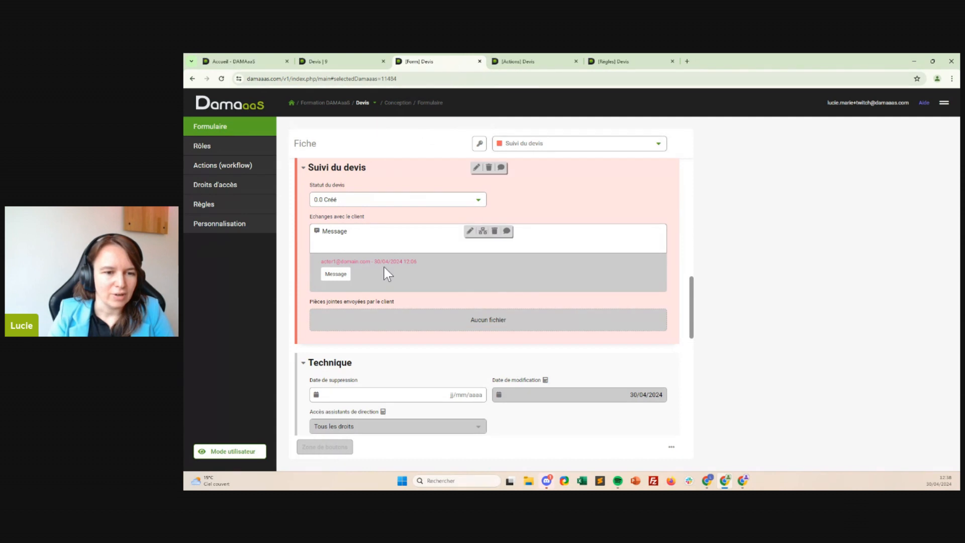
scroll(433, 304, up, 10)
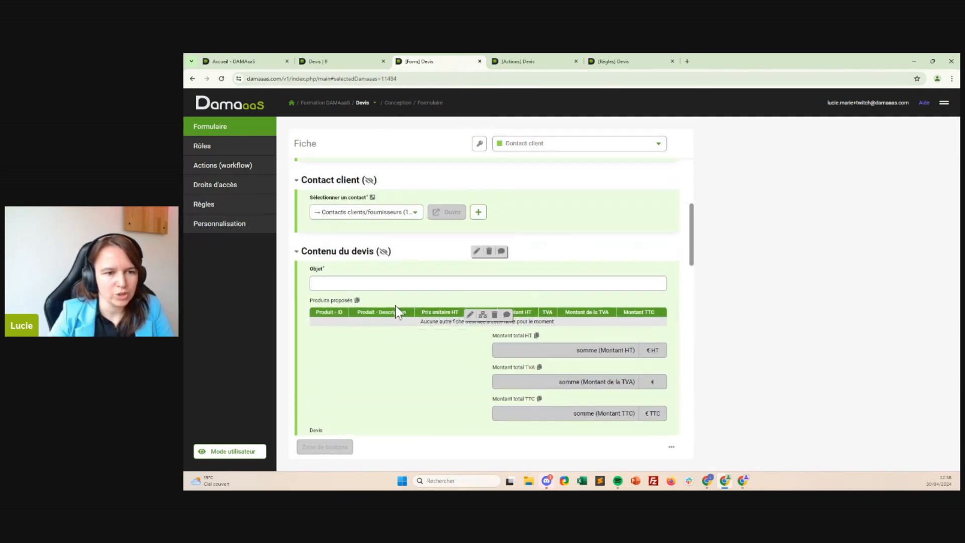
scroll(414, 285, down, 3)
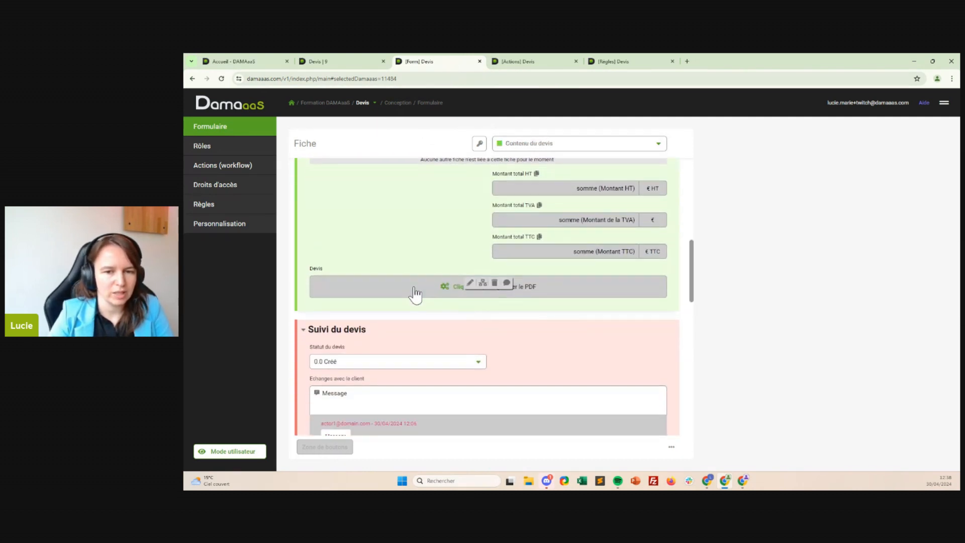
scroll(500, 334, up, 3)
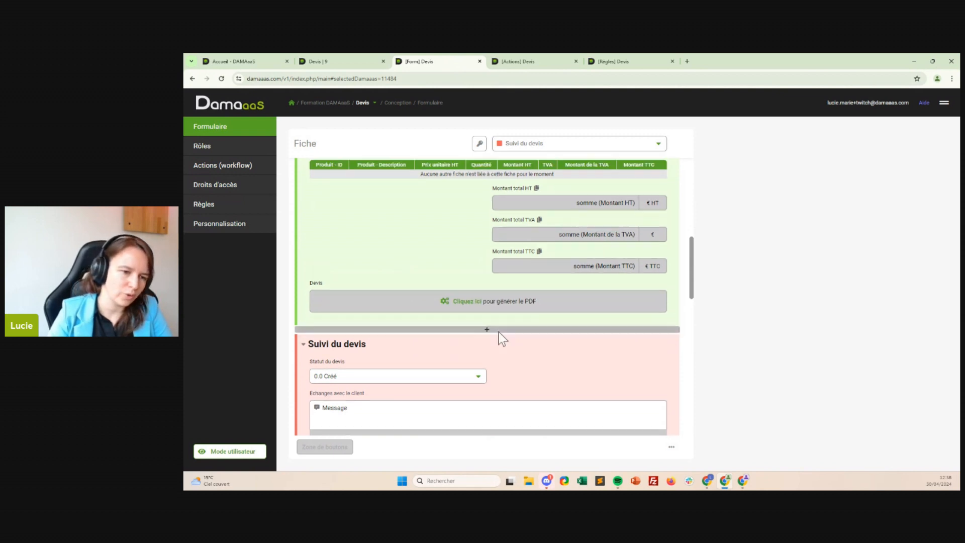
scroll(499, 334, up, 2)
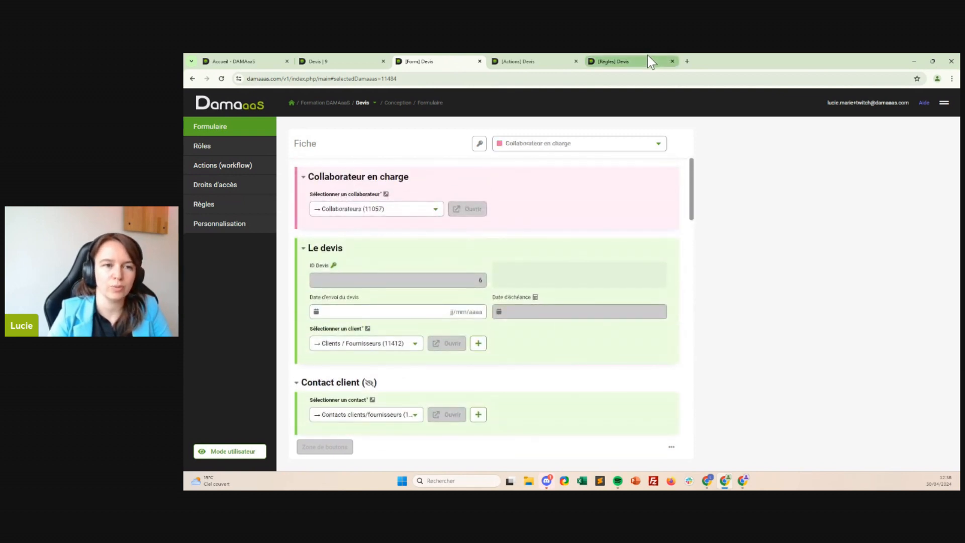
Step: Open the Devis module's rules and expand the role-based limits on list values
click(371, 102)
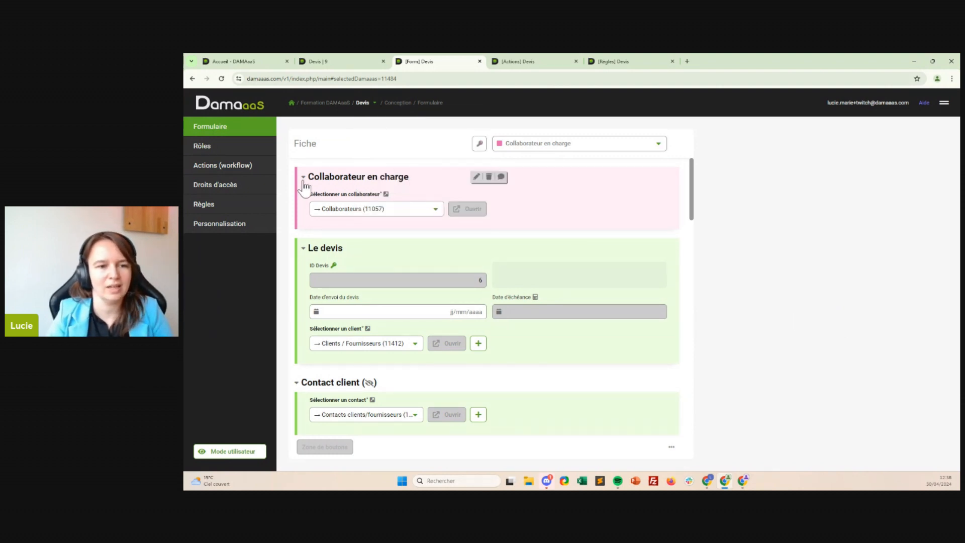
click(222, 210)
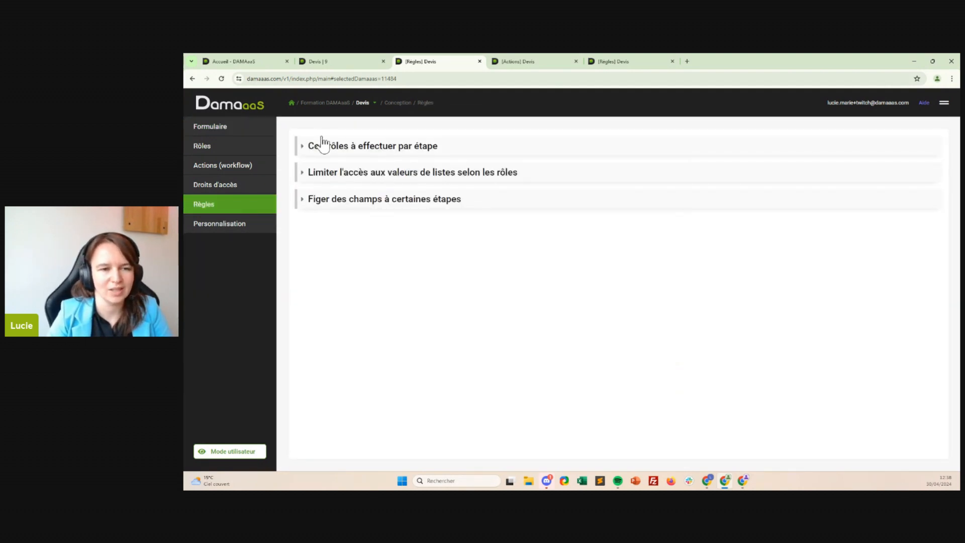
click(342, 176)
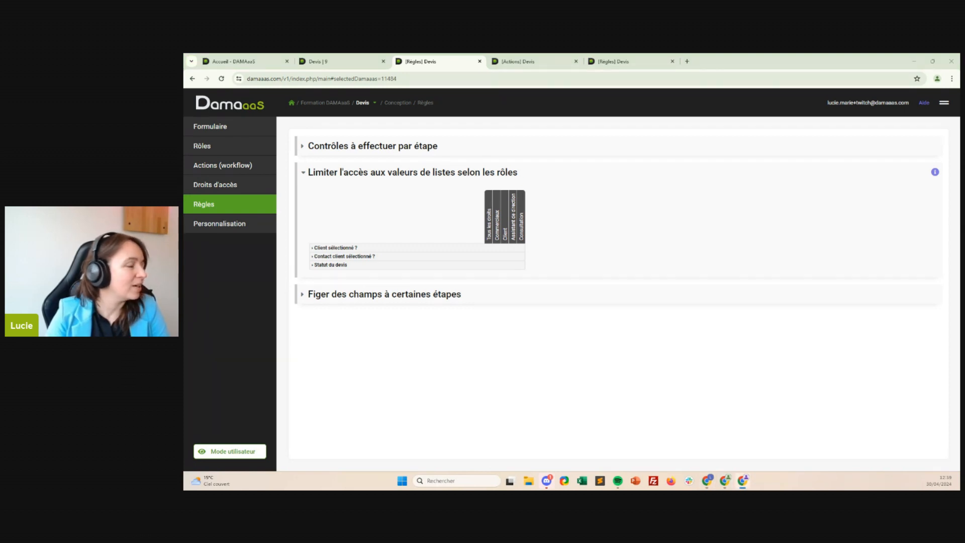
Step: Create a new module named "Agenda de l'entreprise" in the Formation DAMAaaS environment
click(945, 106)
click(870, 417)
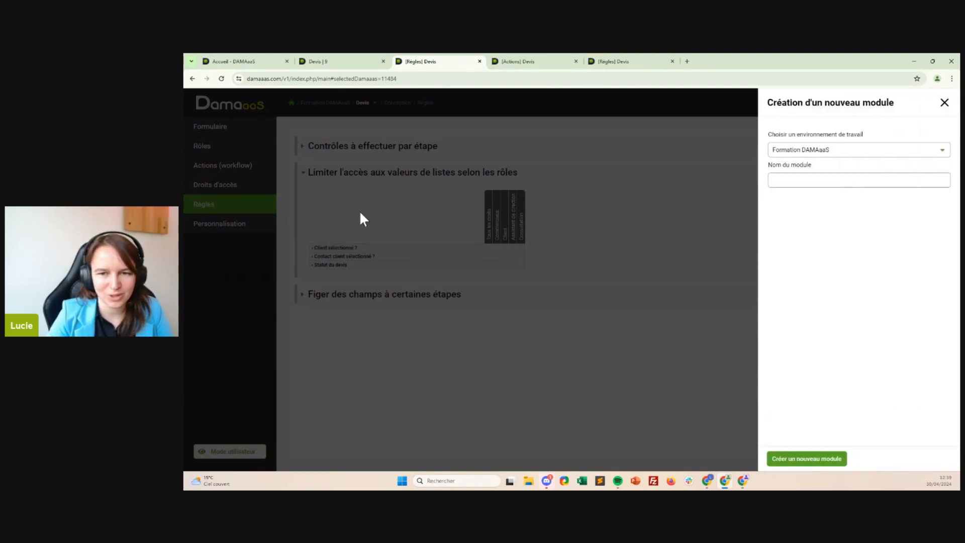
click(786, 182)
text(Ag)
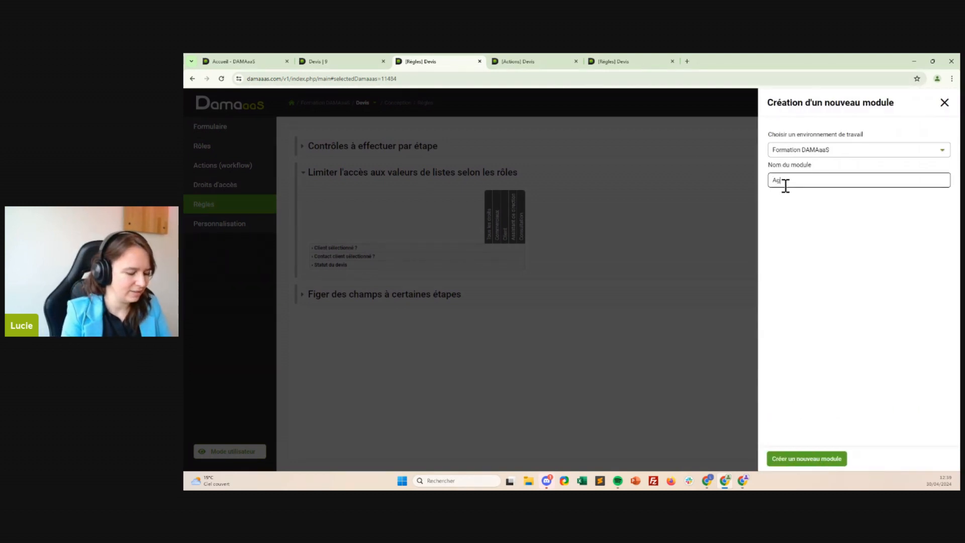
text(enda de l'entreprise)
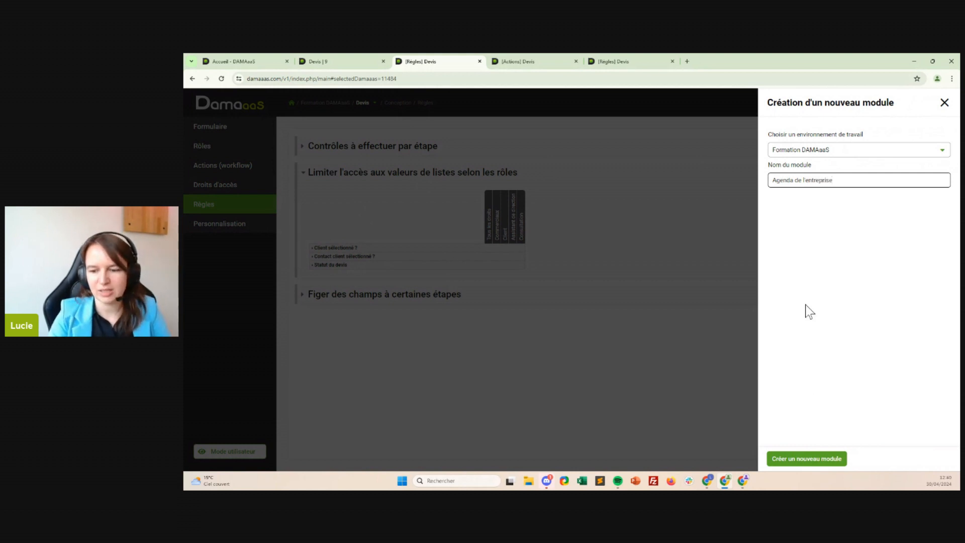
click(833, 459)
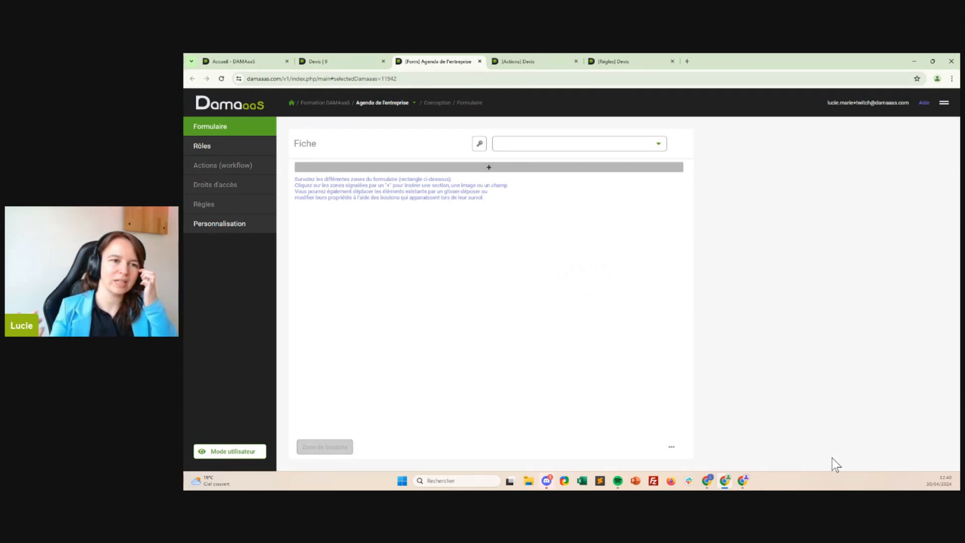
Step: Look through the list of modules available in the Formation DAMAaaS environment
click(395, 105)
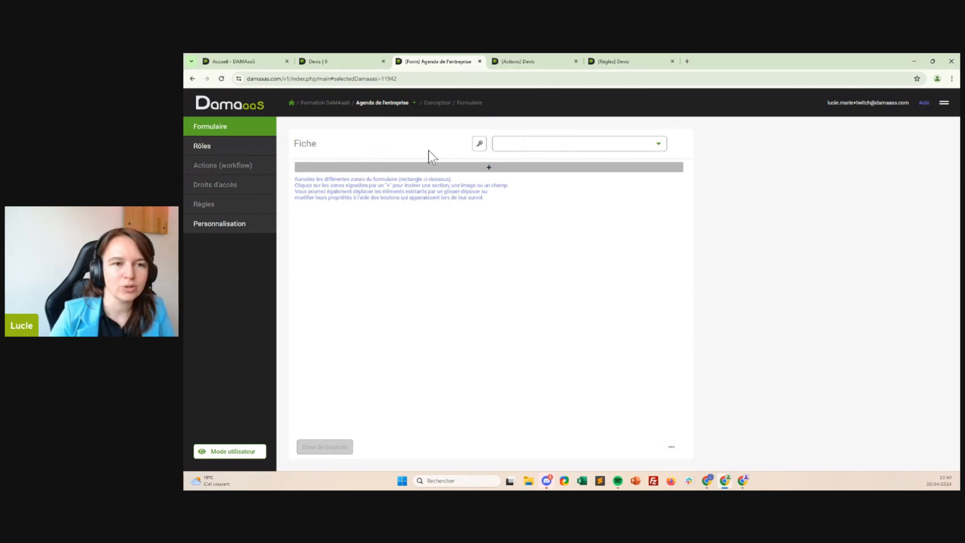
mouse_move(384, 104)
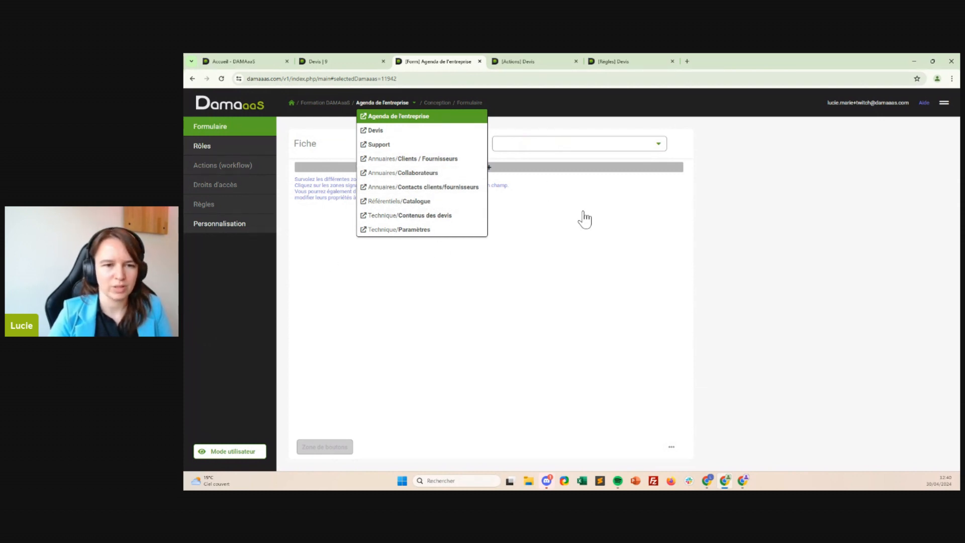
click(537, 356)
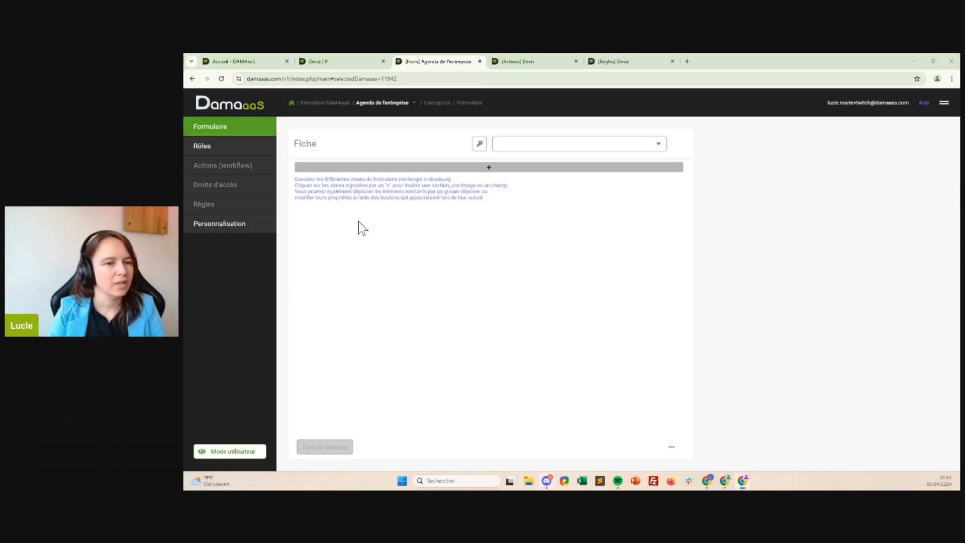
Step: Add a form section named "La réunion" with Bleu as its associated column colour
click(468, 171)
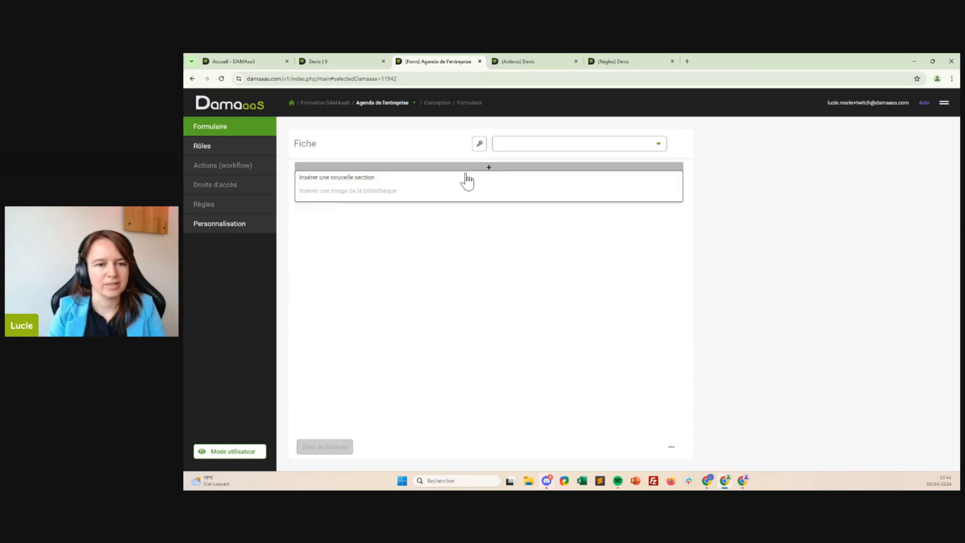
click(437, 179)
click(635, 171)
text(La réunio)
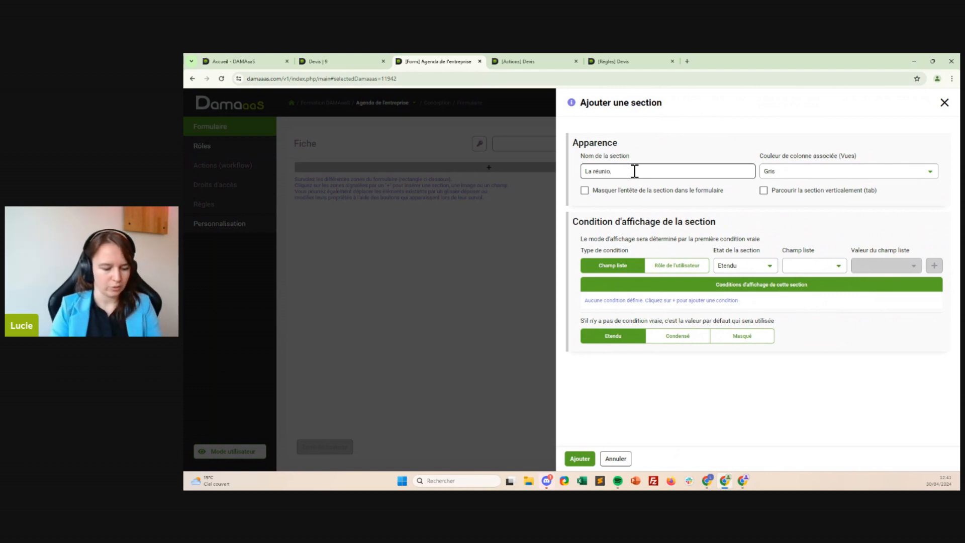
text(n)
click(819, 174)
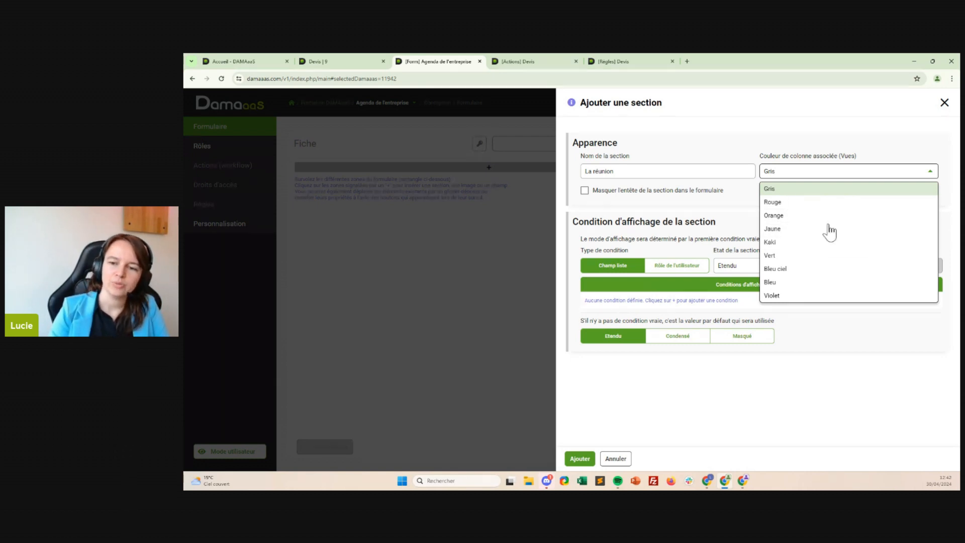
click(814, 282)
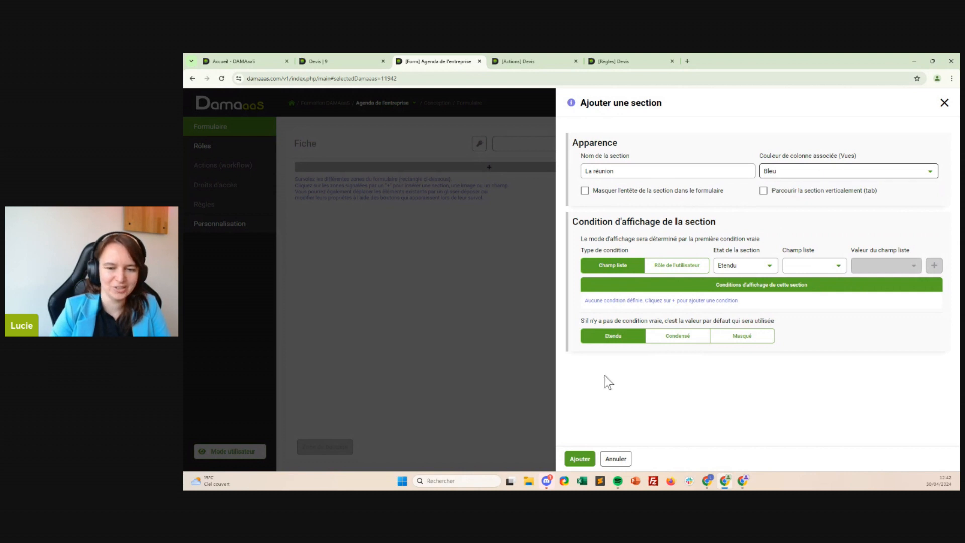
click(580, 458)
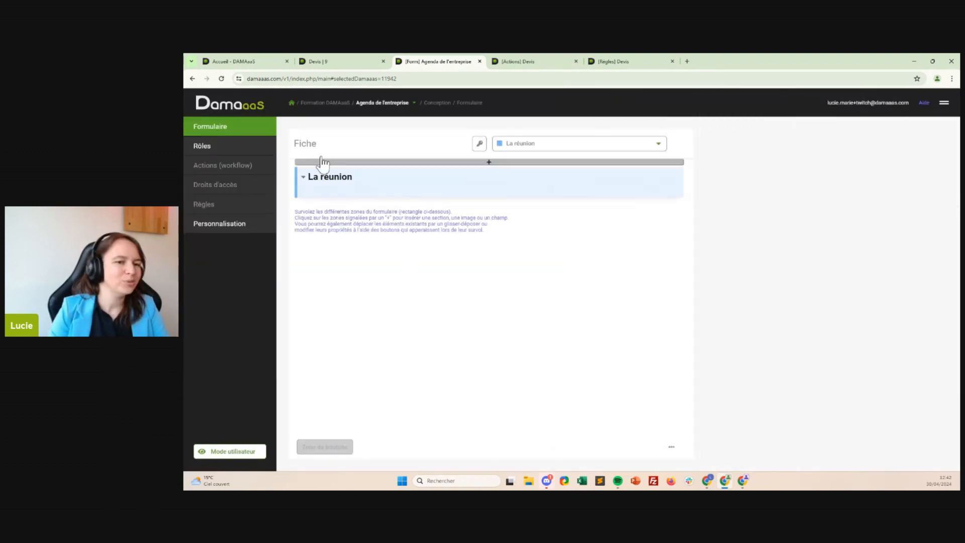
click(349, 196)
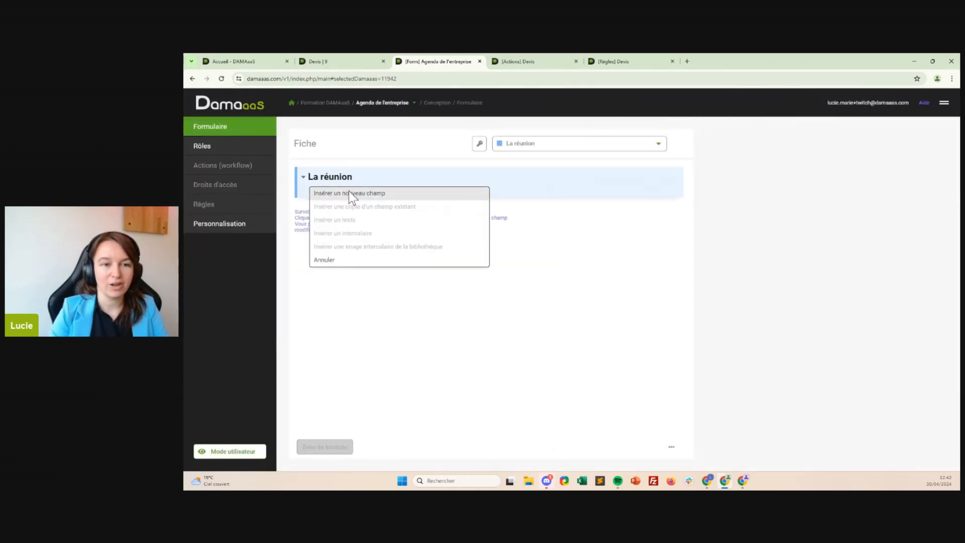
click(351, 194)
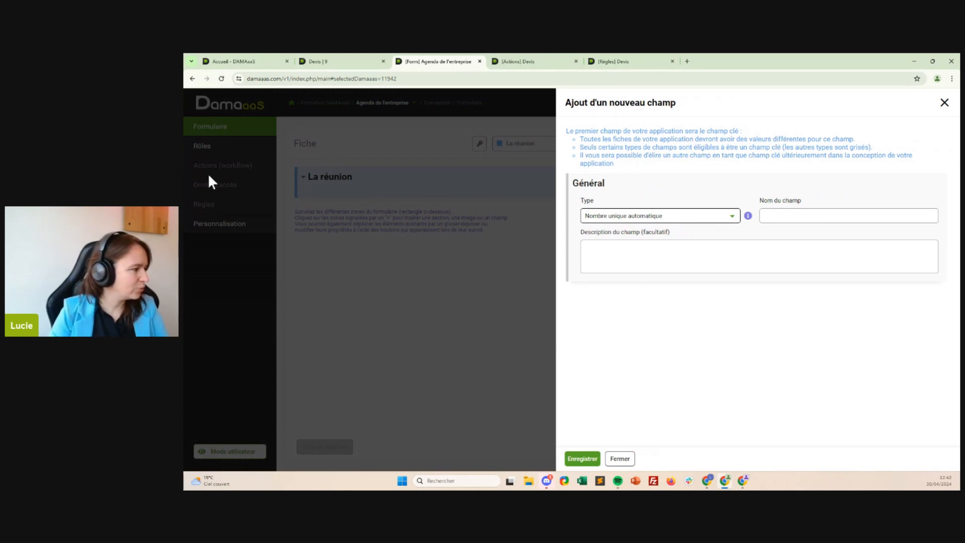
click(620, 458)
Step: Add a section named "Technique" below La réunion, with its default display state set to Masqué
click(339, 208)
click(344, 207)
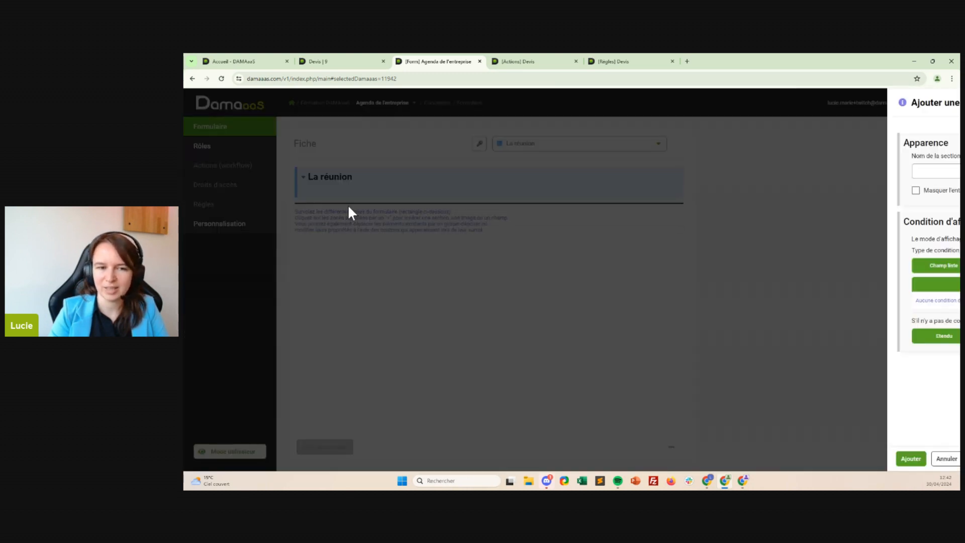
click(648, 176)
text(Technique)
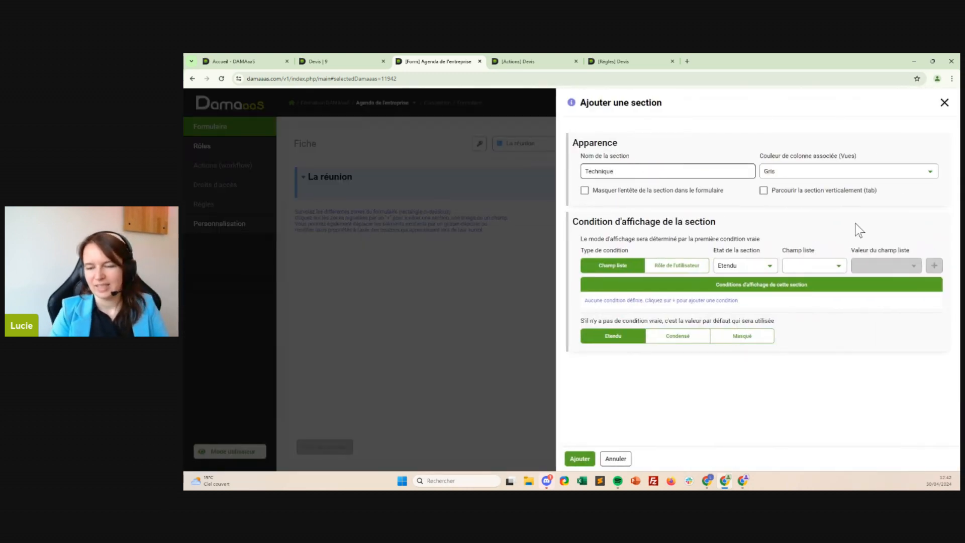
click(753, 338)
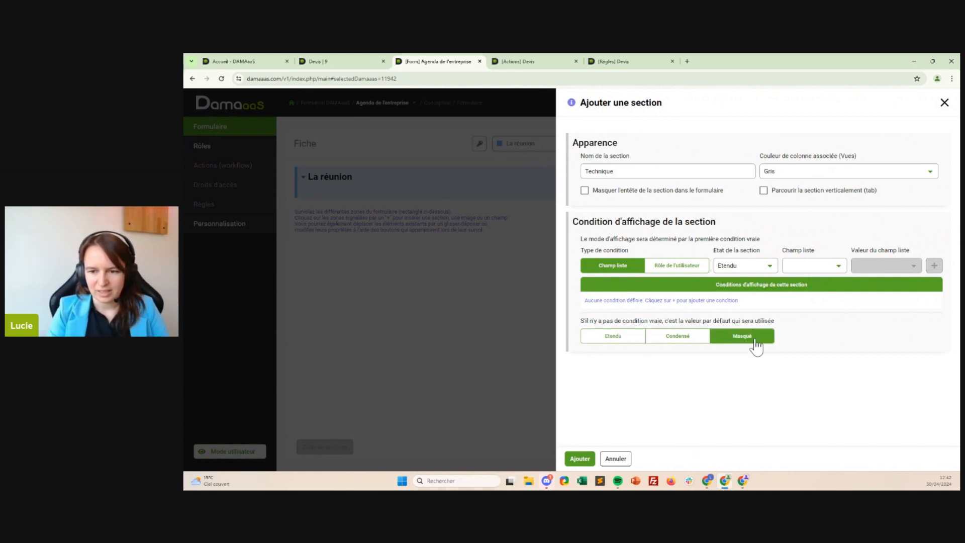
click(579, 459)
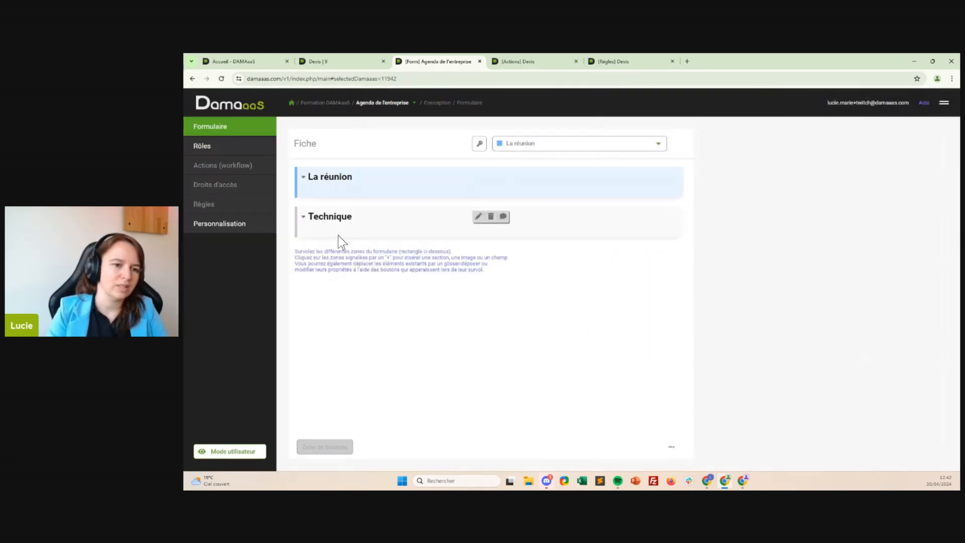
Step: Add a field named "ID" of type Nombre unique automatique to the Technique section
click(341, 229)
click(343, 230)
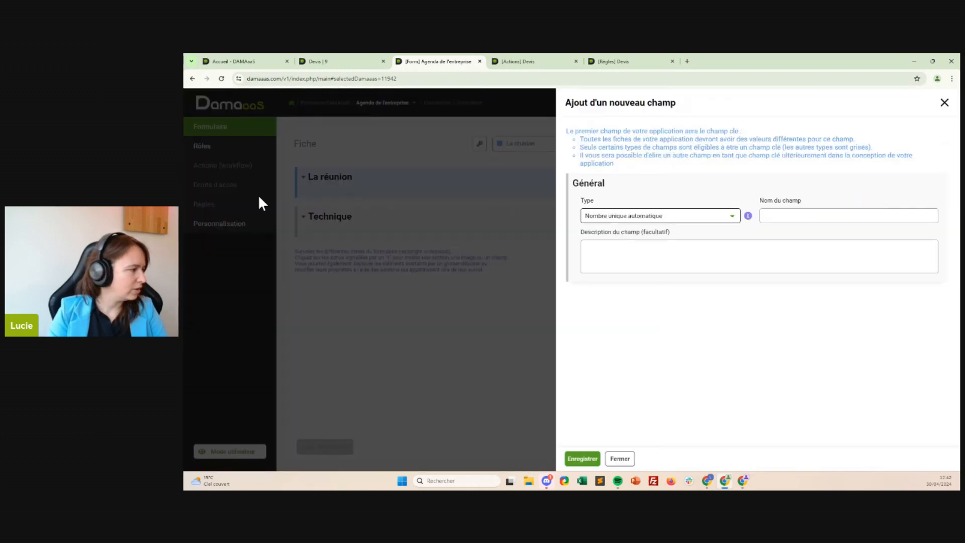
click(805, 215)
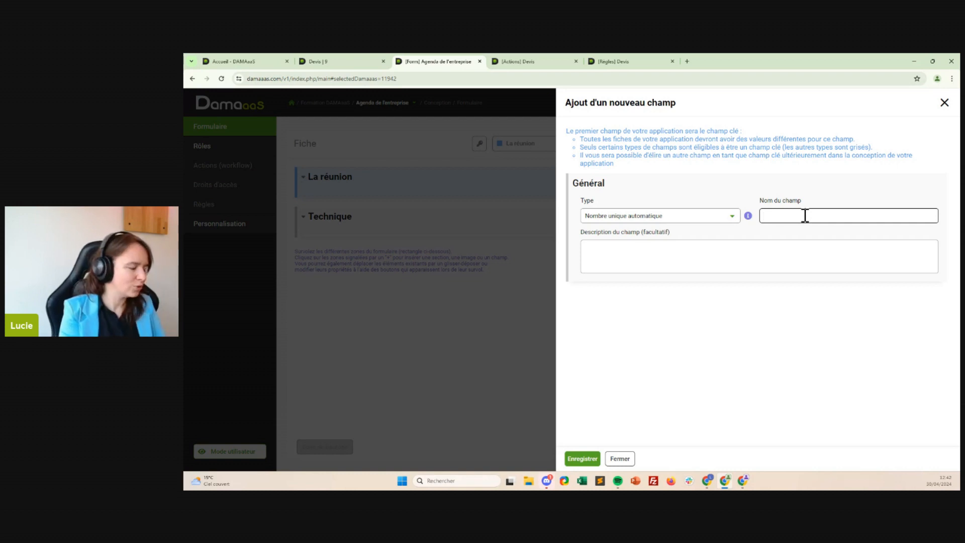
text(ID)
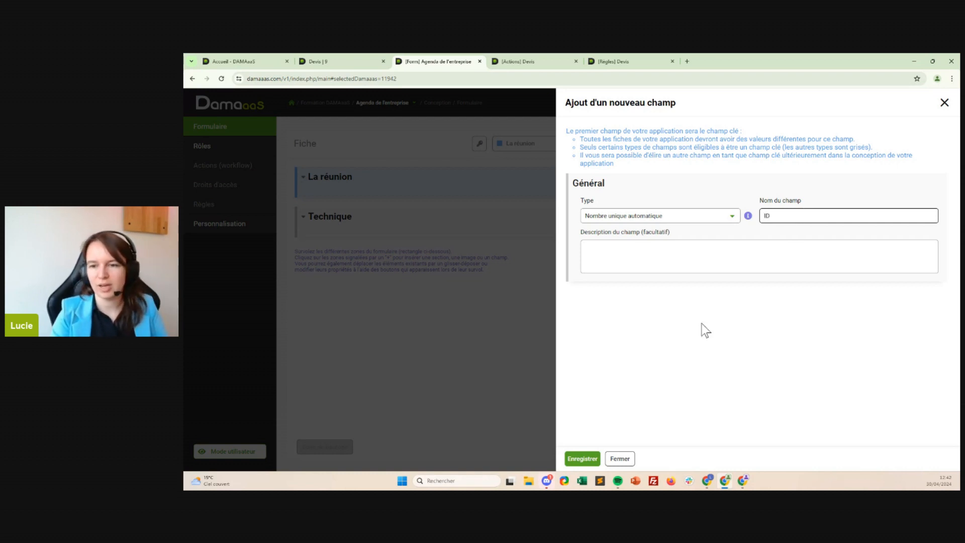
click(588, 459)
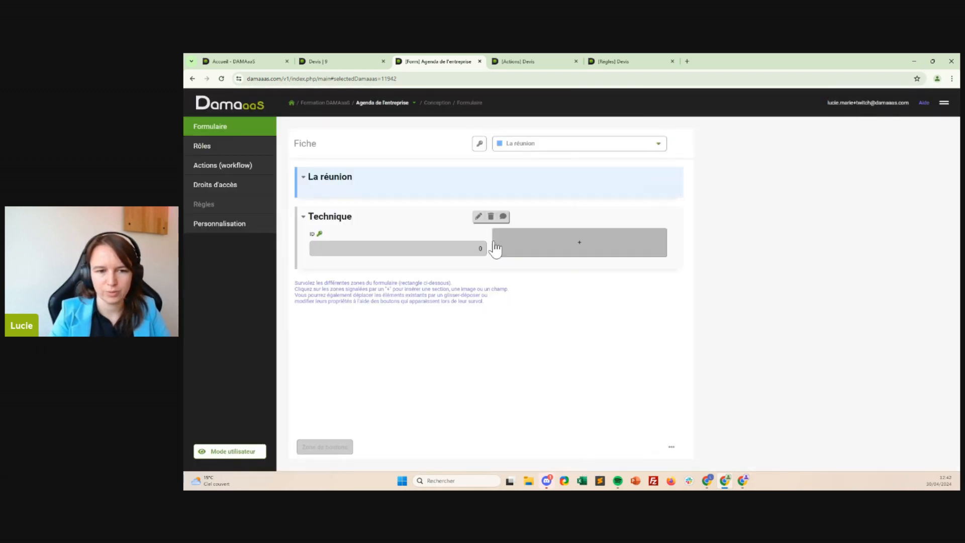
Step: Add a single-line Texte field named "Objet" with Large width to the La réunion section
mouse_move(347, 188)
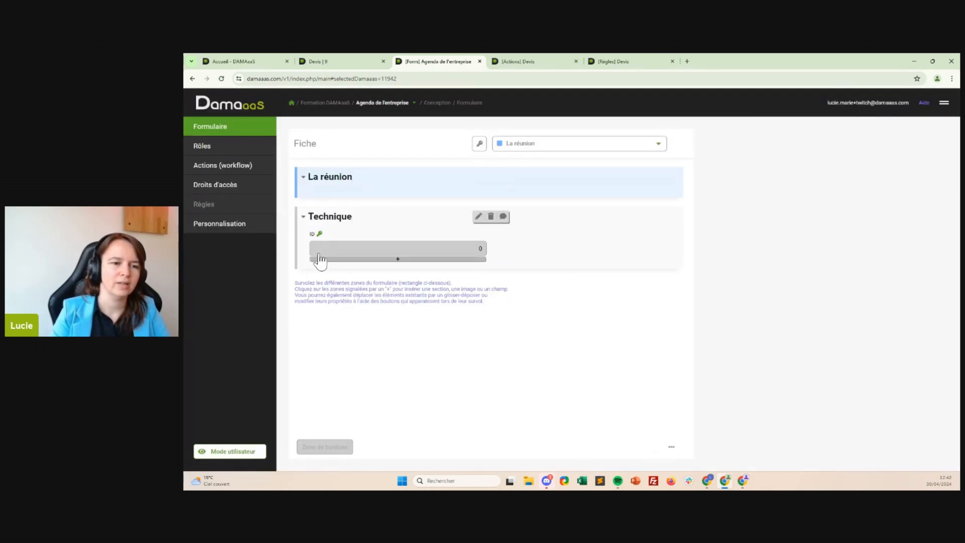
mouse_move(400, 246)
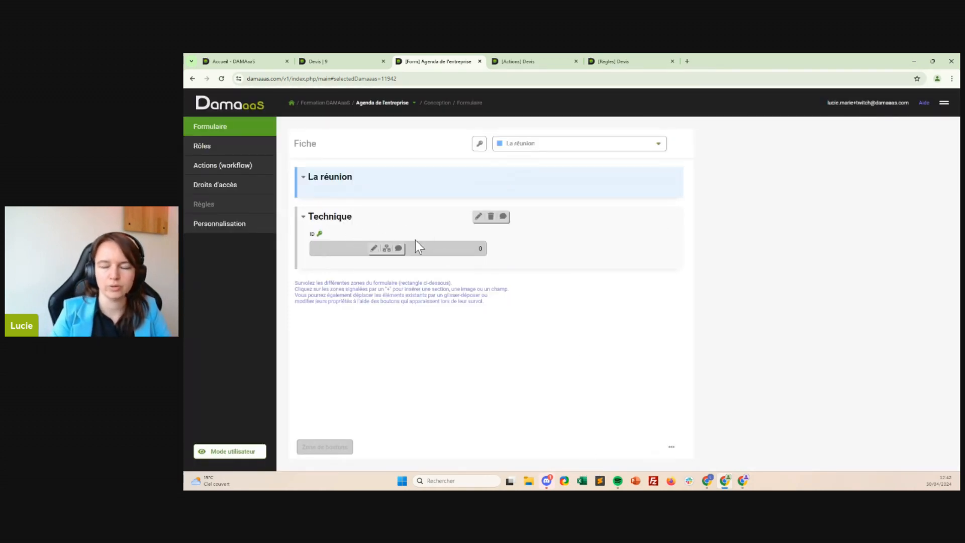
mouse_move(431, 194)
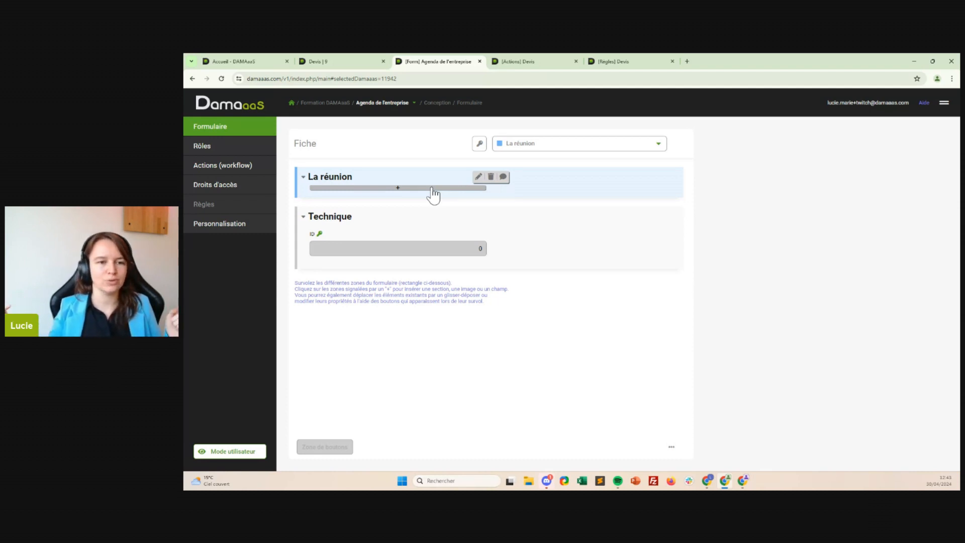
click(434, 193)
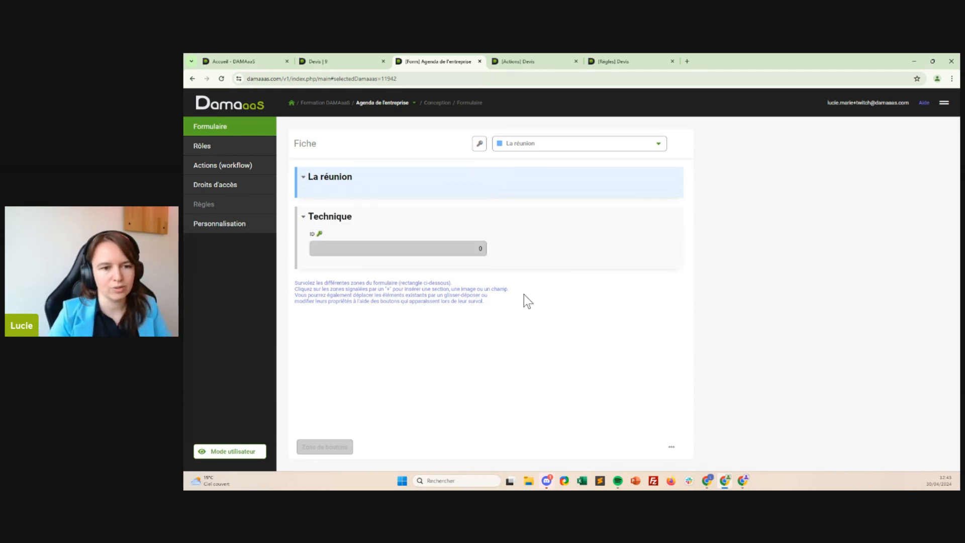
click(357, 191)
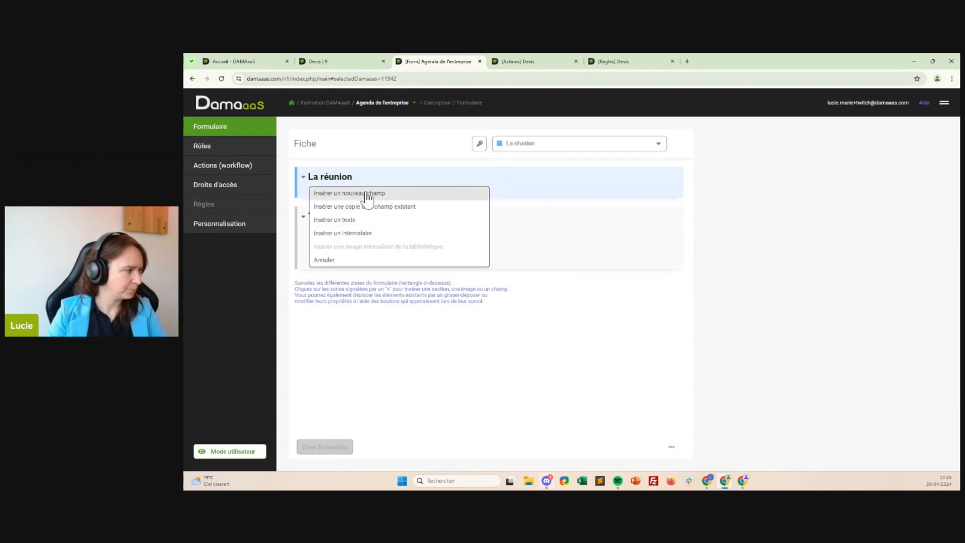
click(368, 198)
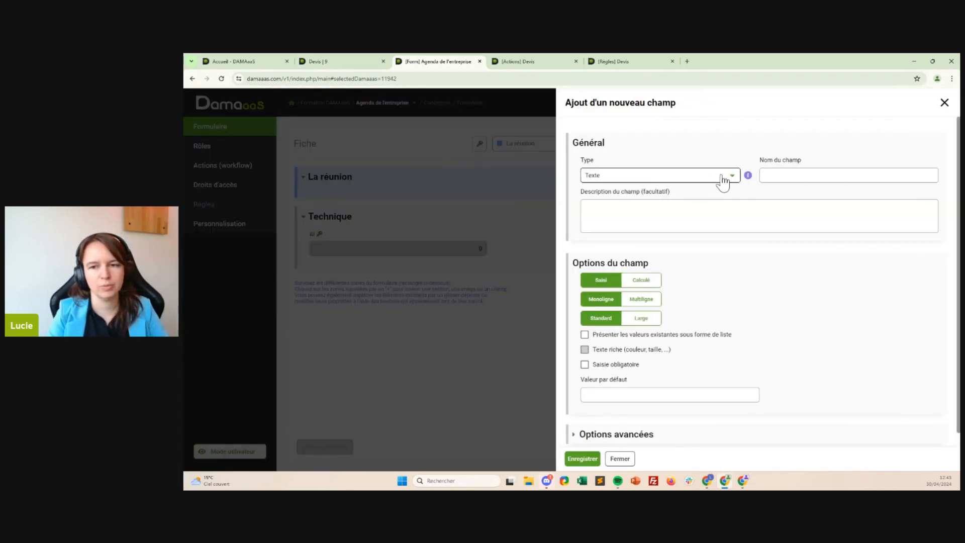
click(840, 180)
text(Ob)
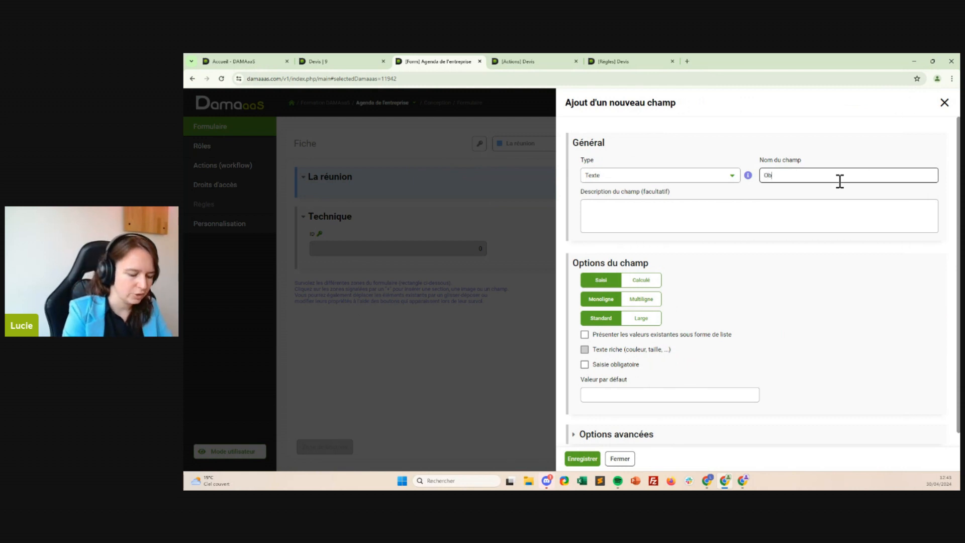
text(ejet)
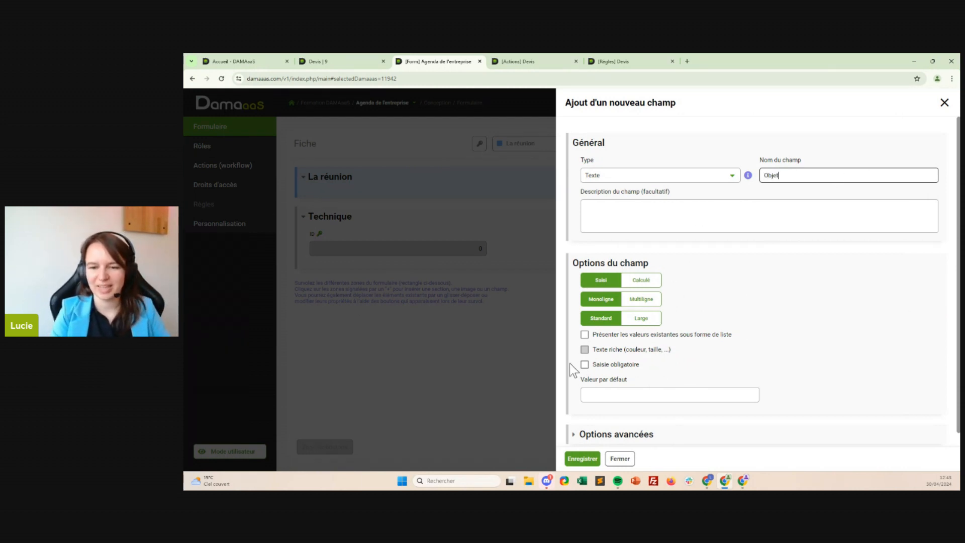
click(653, 320)
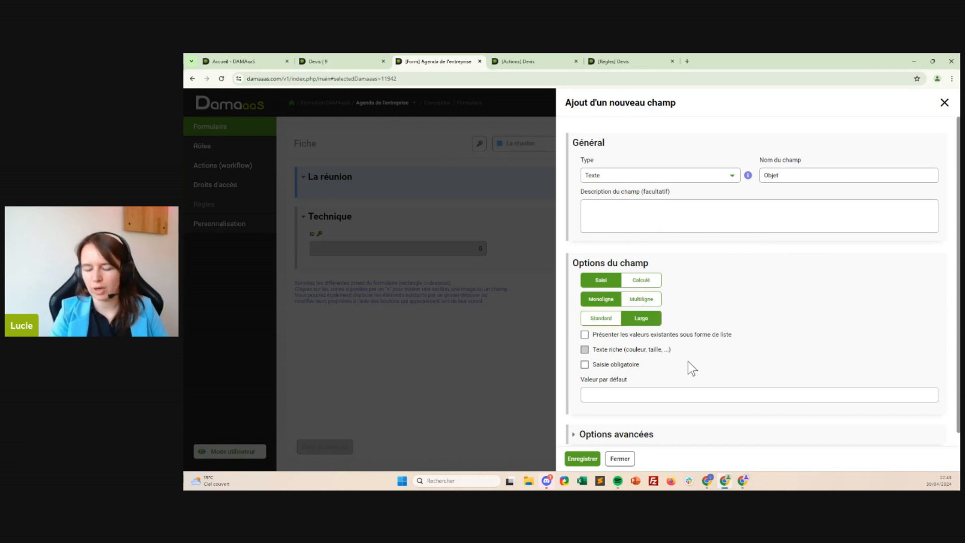
click(583, 459)
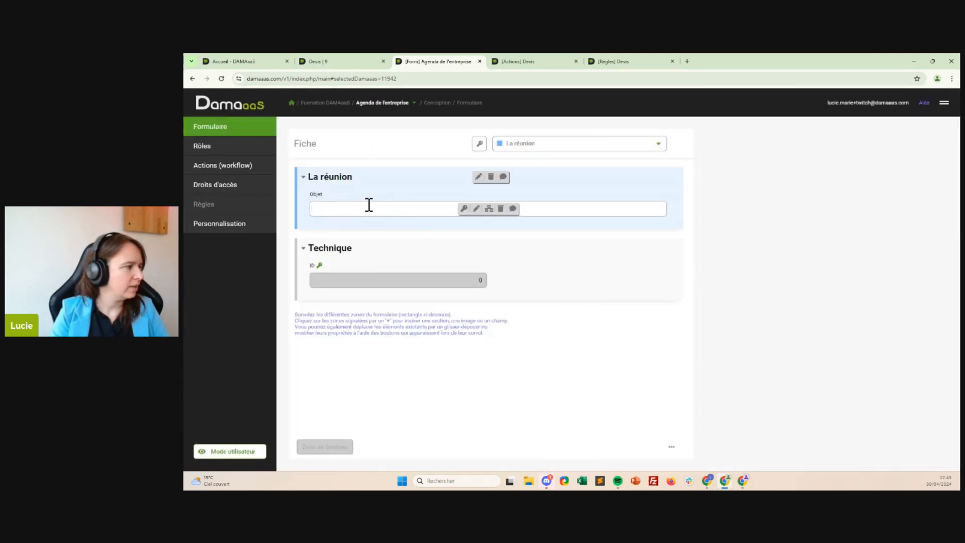
Step: Start a new Date-type field named "Date" below Objet in the La réunion section
click(361, 220)
click(368, 226)
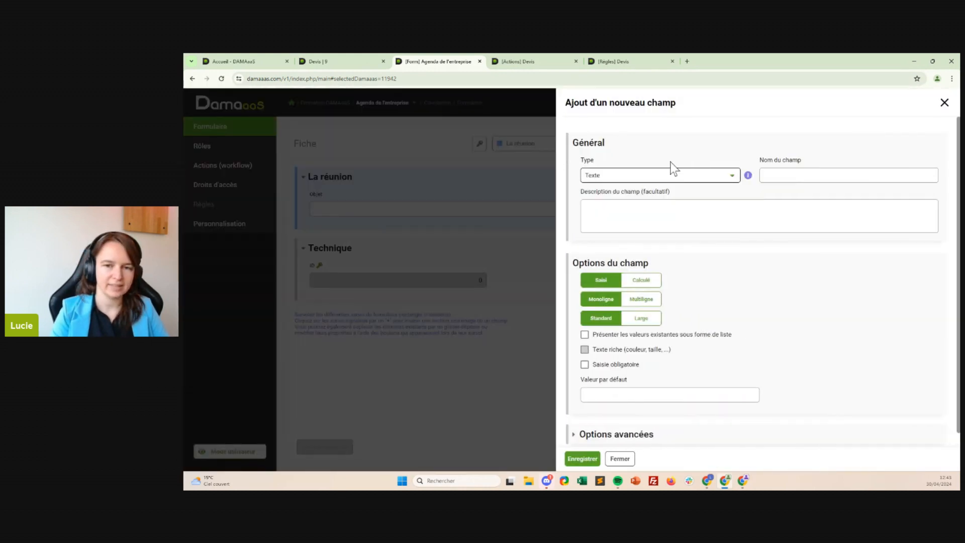
click(663, 180)
click(612, 221)
click(804, 175)
text(Date)
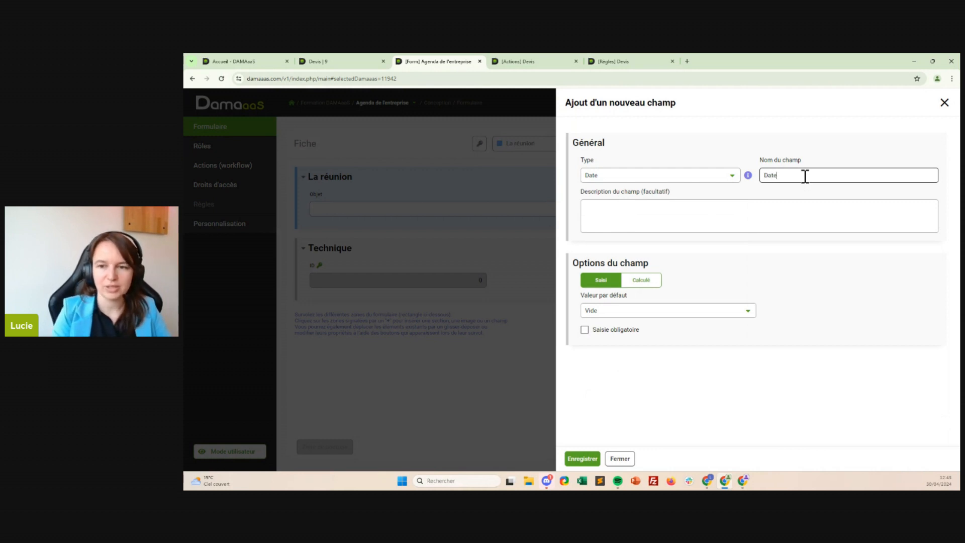
Step: Change the new Date field's type to Évènement and save it
click(701, 177)
scroll(619, 297, down, 1)
scroll(618, 297, down, 5)
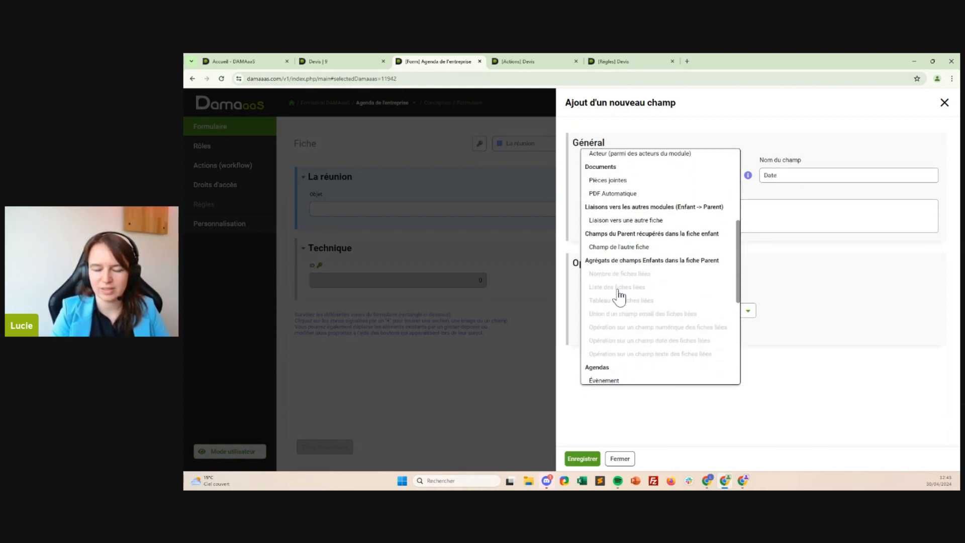
click(603, 300)
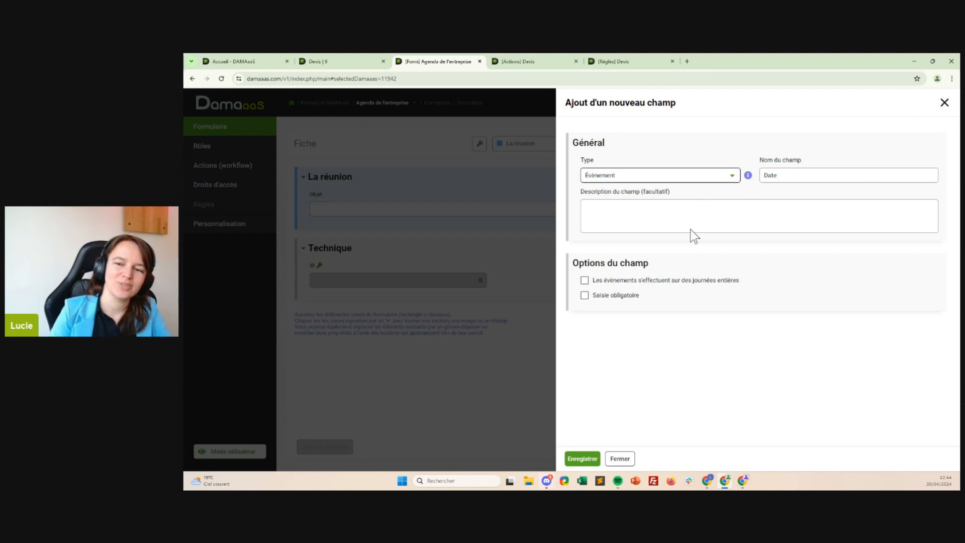
click(793, 175)
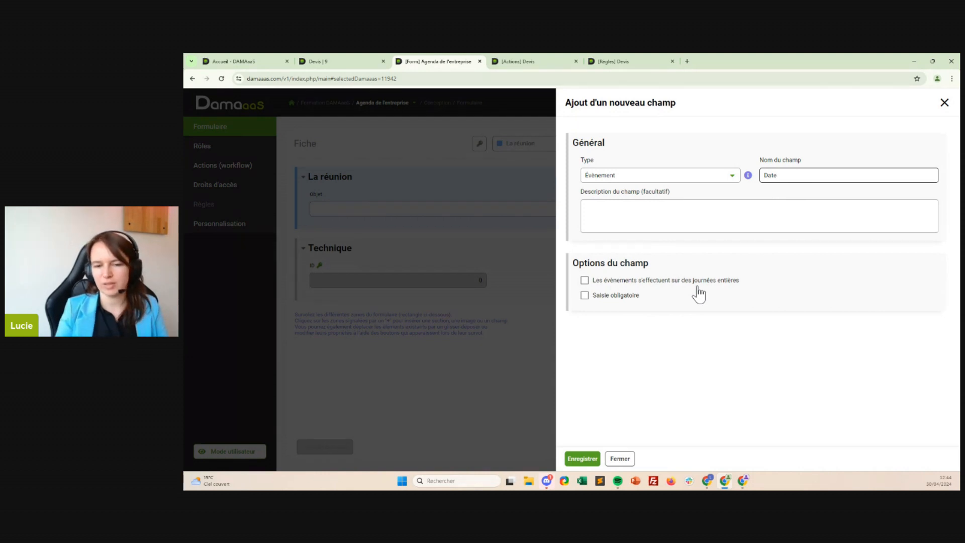
mouse_move(591, 305)
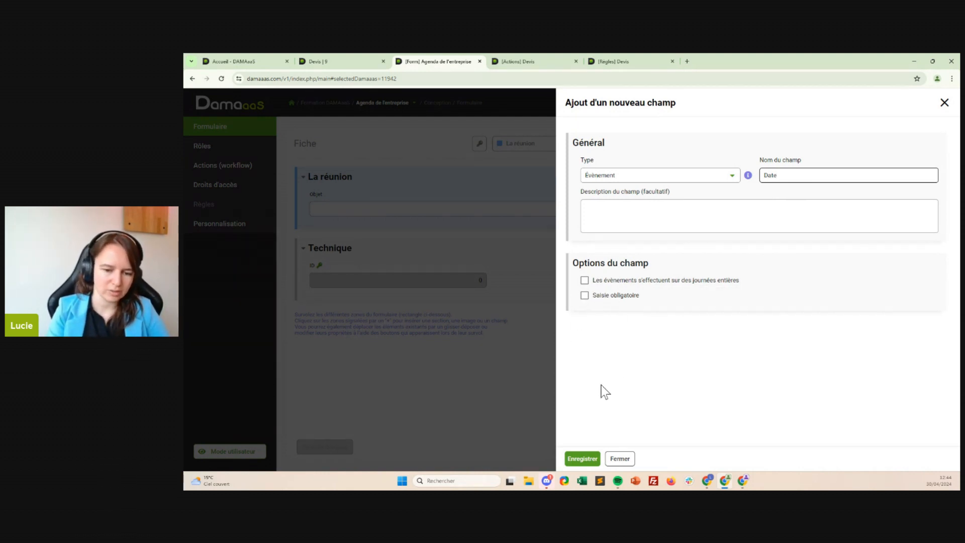
click(584, 459)
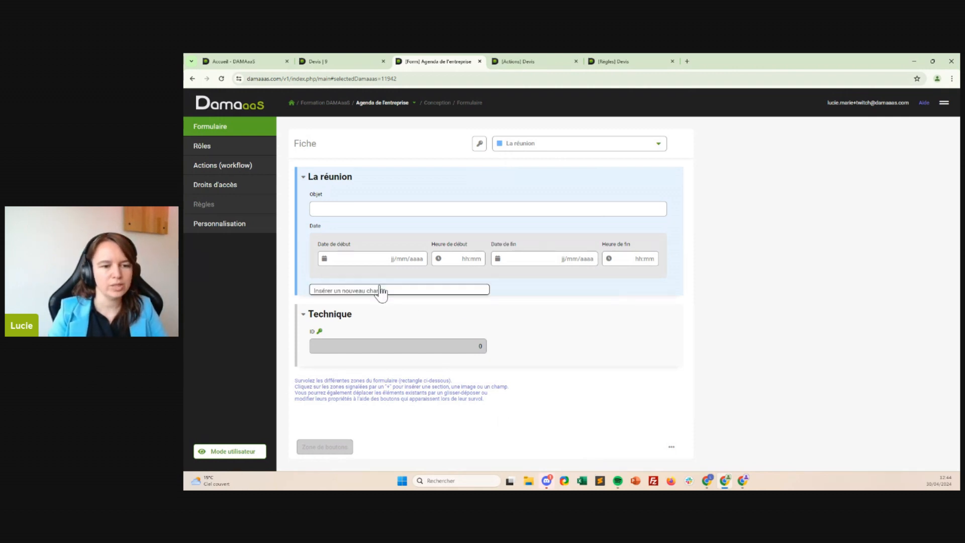
Step: Add a Texte field named "Ordre du jour" below Date, set to Multiligne, Large, rich text and automatic enlargement
click(381, 286)
click(382, 291)
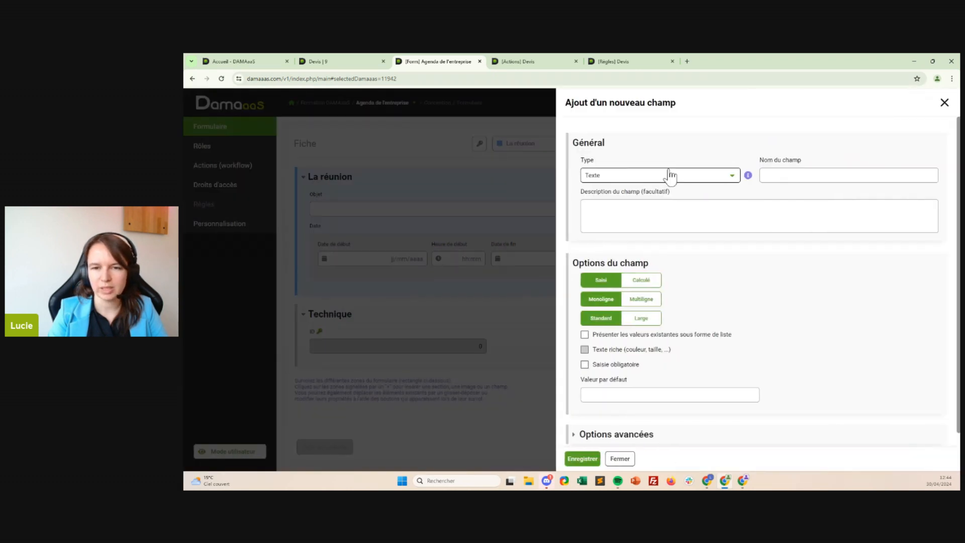
click(851, 175)
text(Ordre du jour)
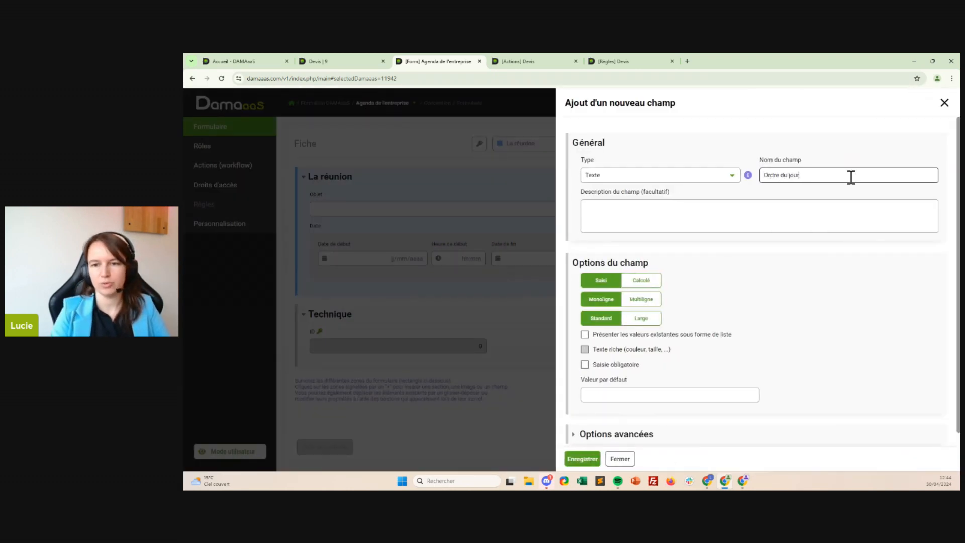
click(644, 319)
click(654, 299)
click(607, 351)
click(699, 300)
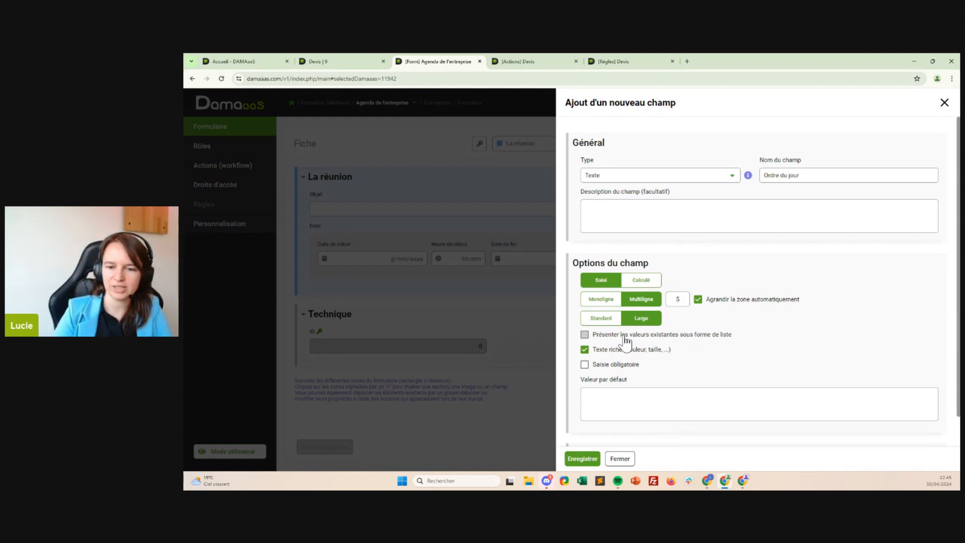
click(582, 459)
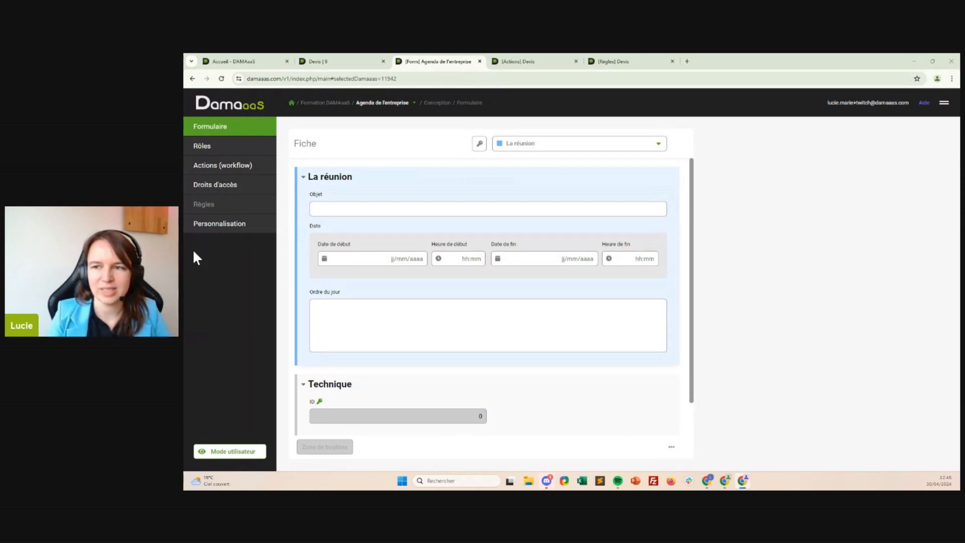
Step: Create a new module named "Participants aux réunions" in the Formation DAMAaaS environment
click(944, 102)
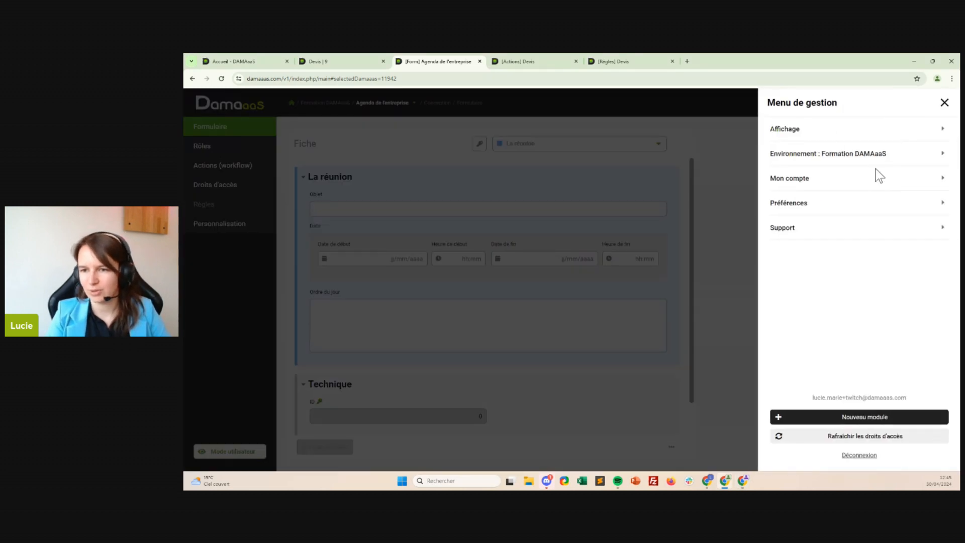
click(858, 420)
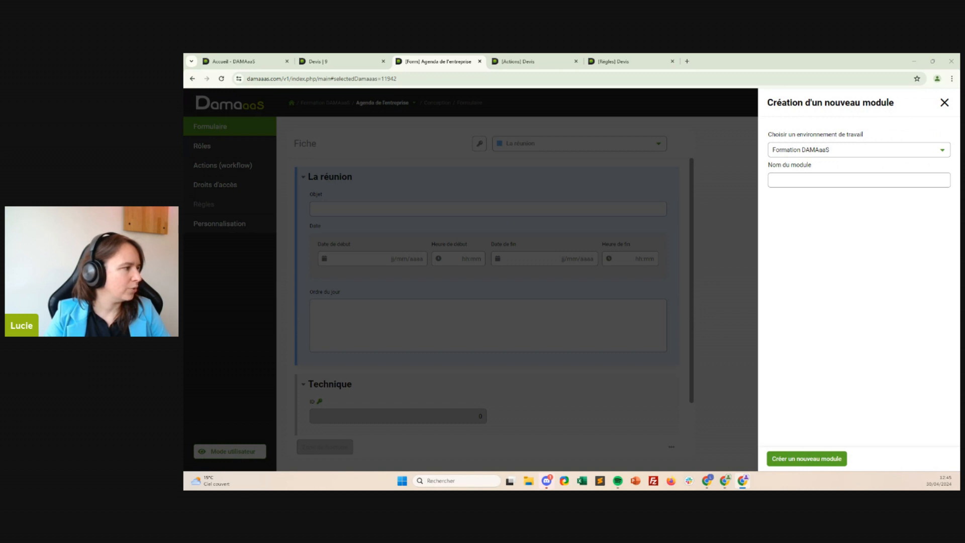
click(819, 184)
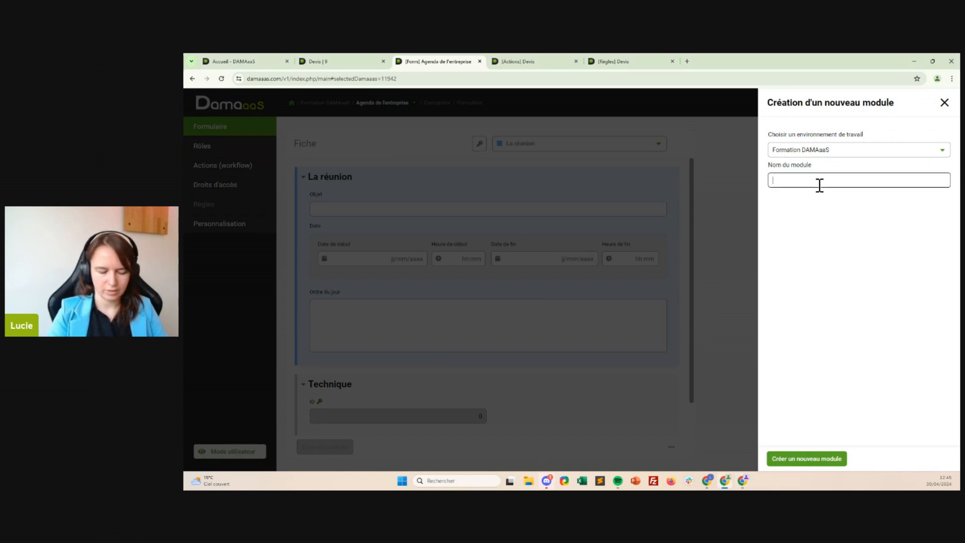
text(Participants)
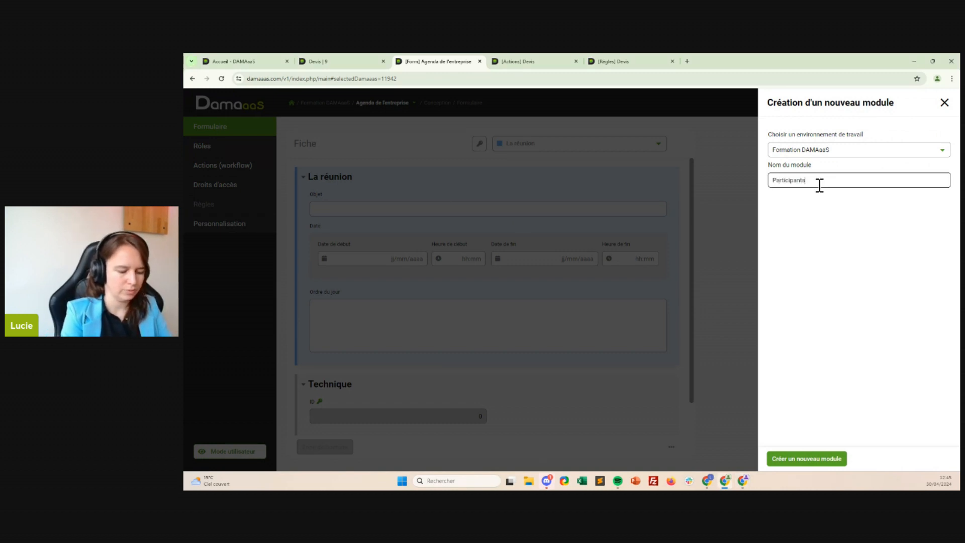
text( aux réunions)
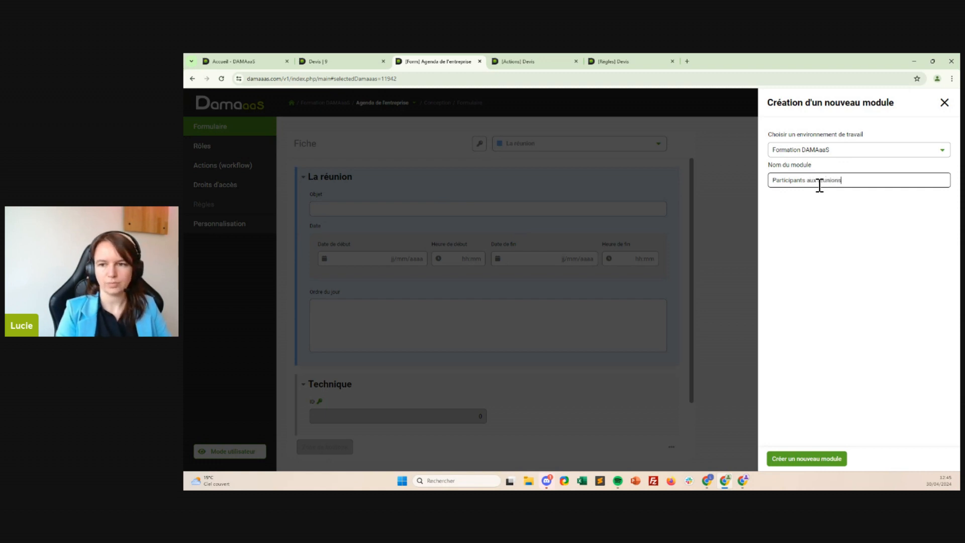
click(817, 460)
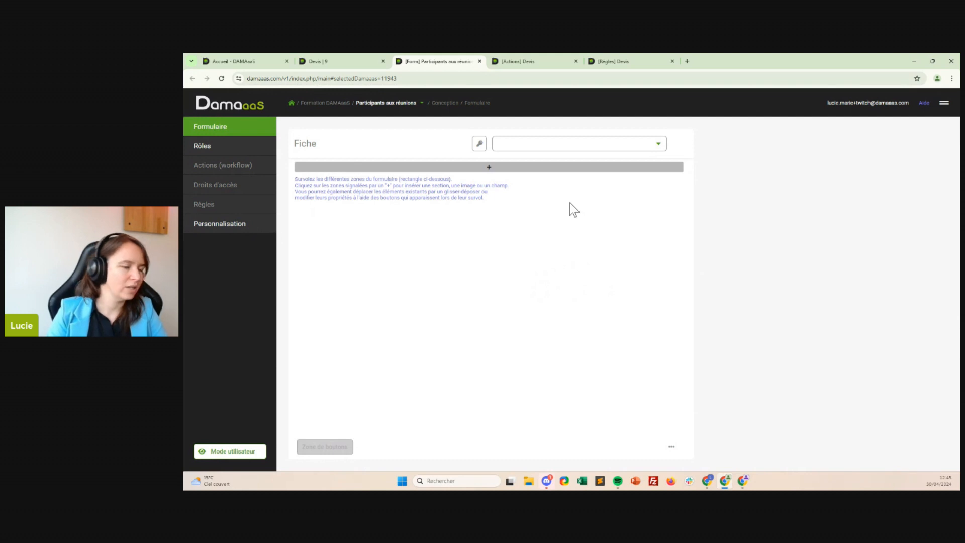
Step: Add a form section named "Le participant" with Orange as its associated column colour
click(384, 167)
click(424, 179)
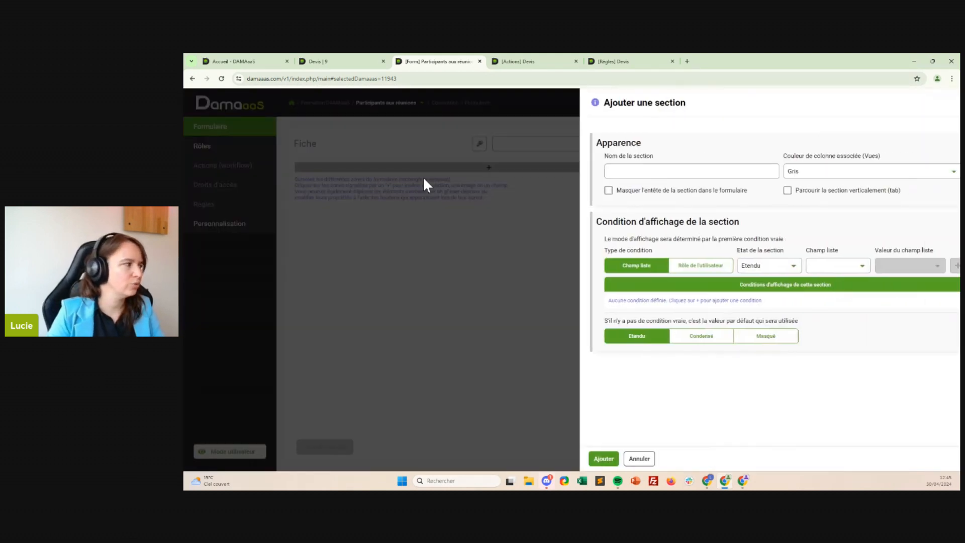
click(608, 170)
text(Le participant)
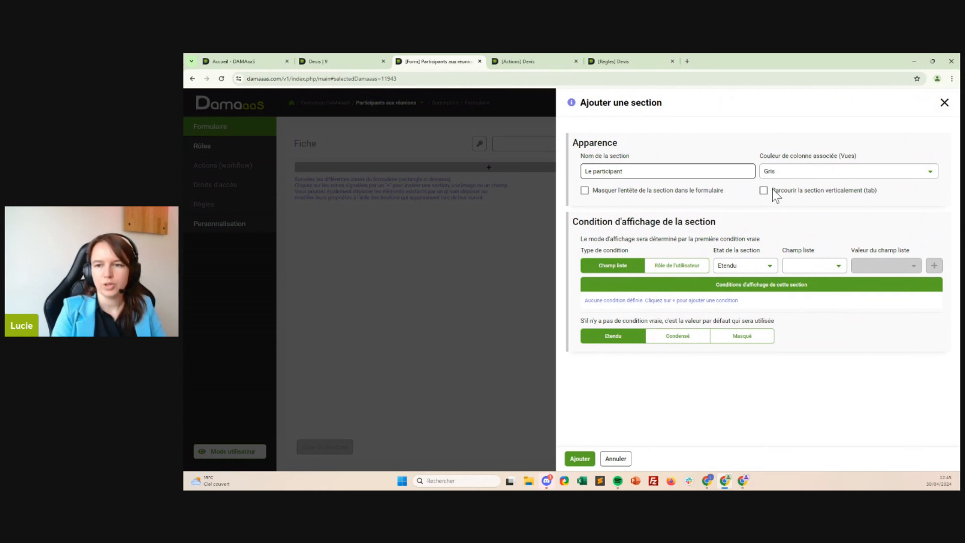
click(799, 174)
click(794, 213)
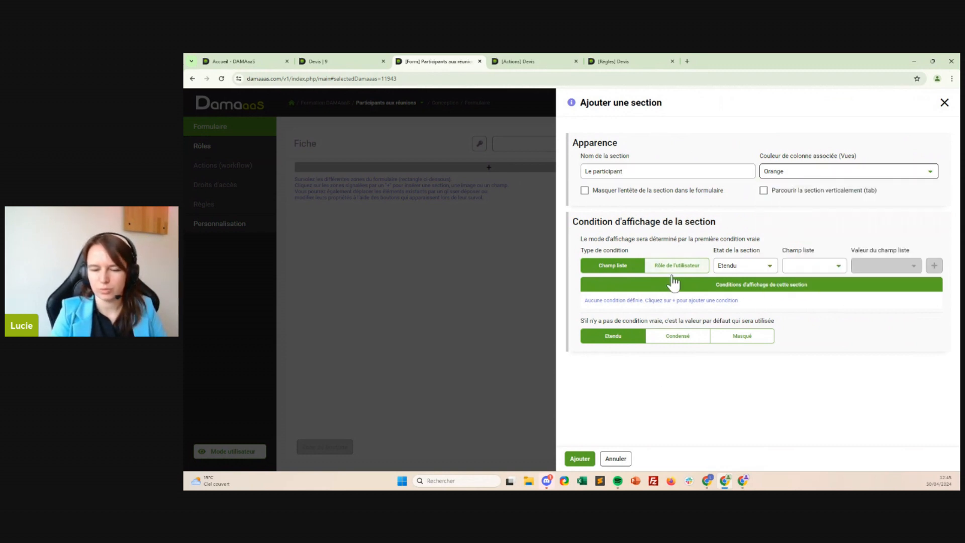
click(579, 458)
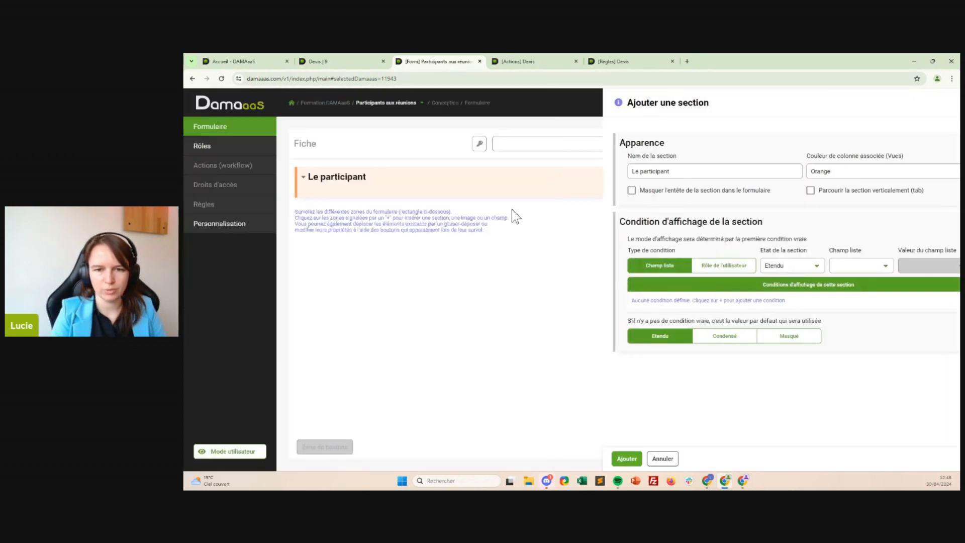
Step: Add a section named "Technique" below Le participant, with its default display state set to Masqué
click(330, 207)
click(350, 217)
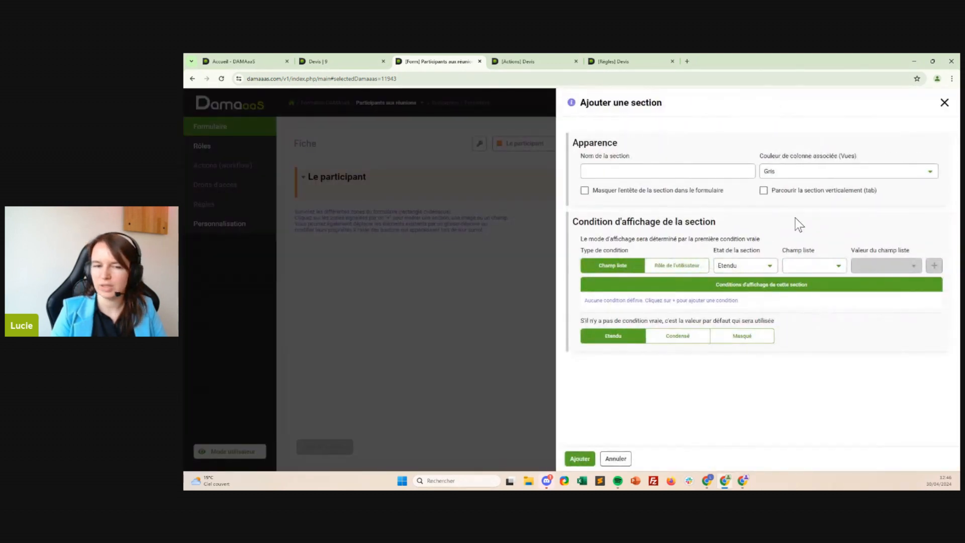
click(653, 172)
text(Technique)
click(759, 337)
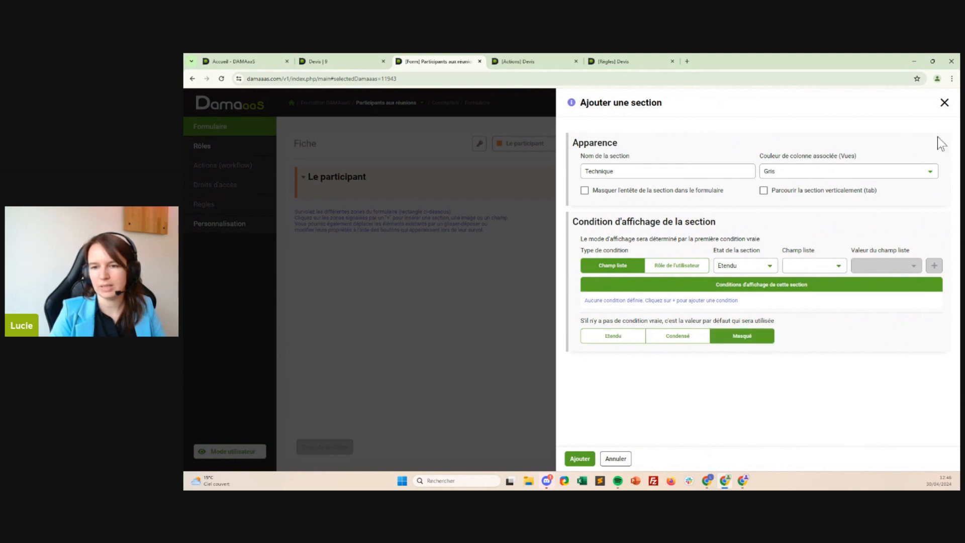
click(581, 459)
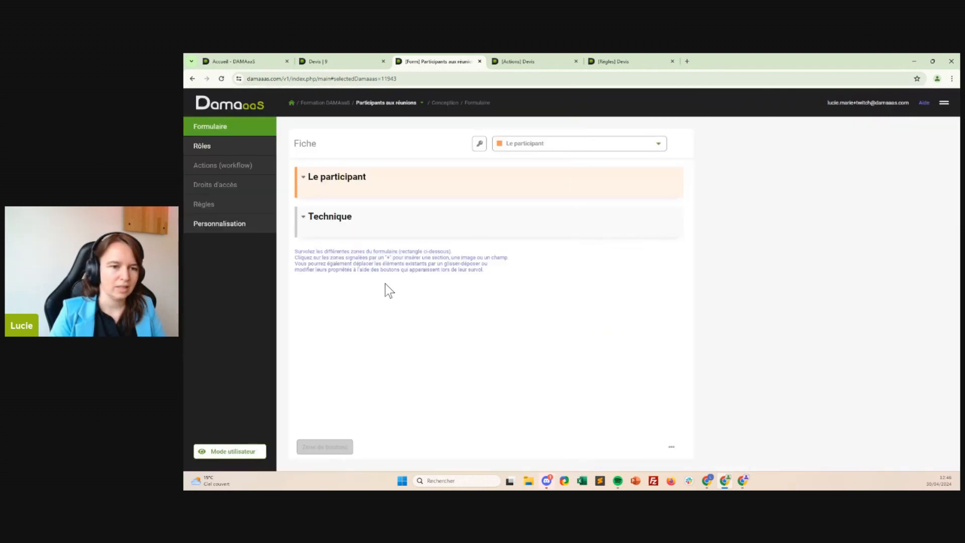
Step: Add a Nombre unique automatique field named "ID" to the Technique section of the Participants aux réunions form
click(355, 238)
click(356, 235)
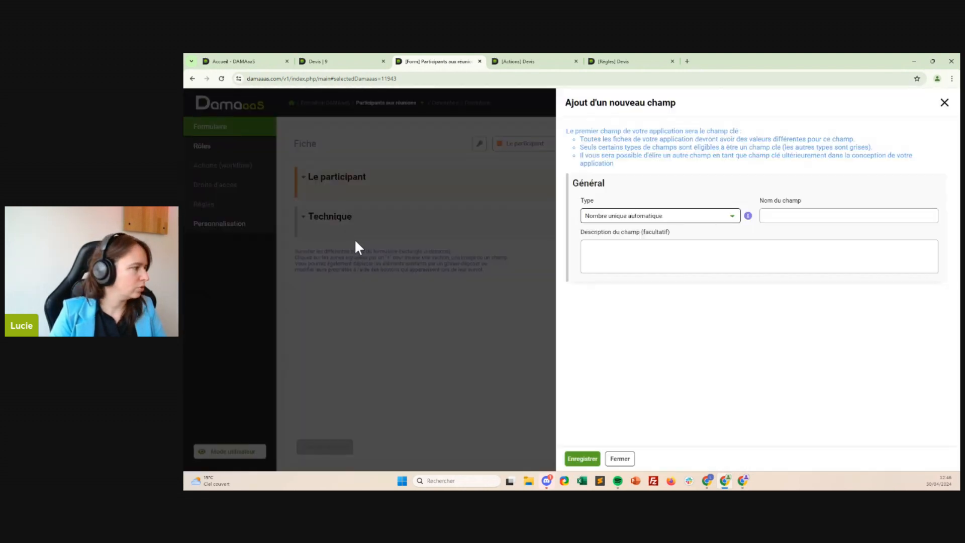
click(779, 214)
text(ID)
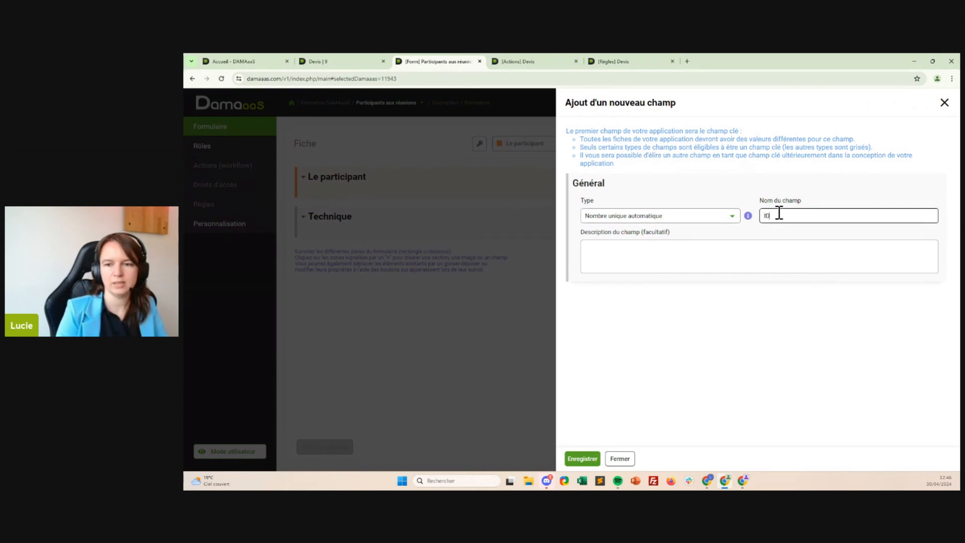
click(582, 459)
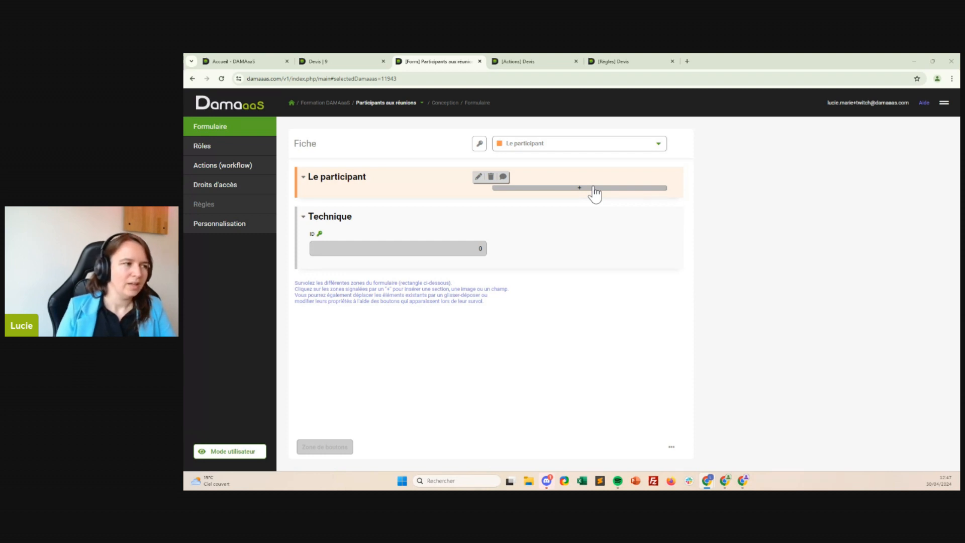
Step: Close the three Devis pages and open the Agenda de l'entreprise form separately, keeping the Participants aux réunions form open
click(634, 61)
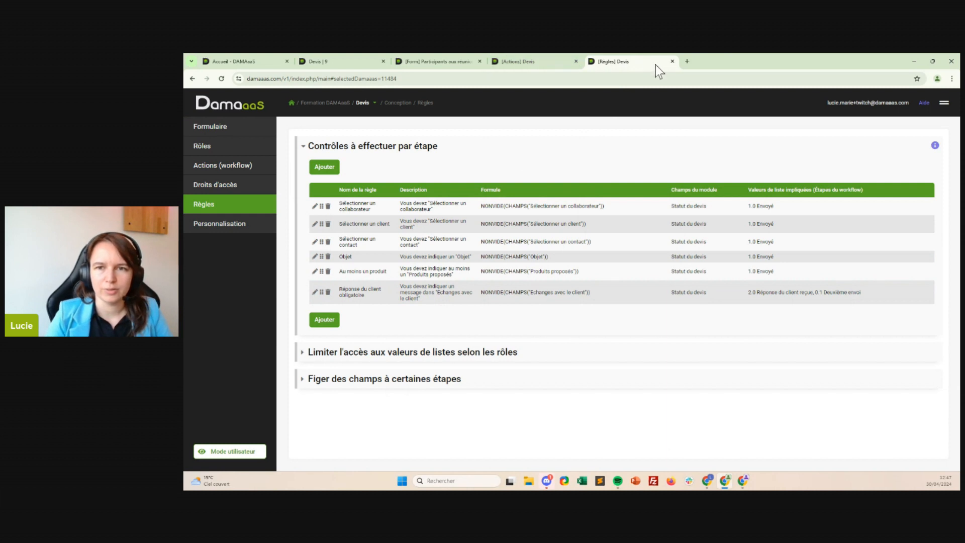
click(672, 61)
click(576, 62)
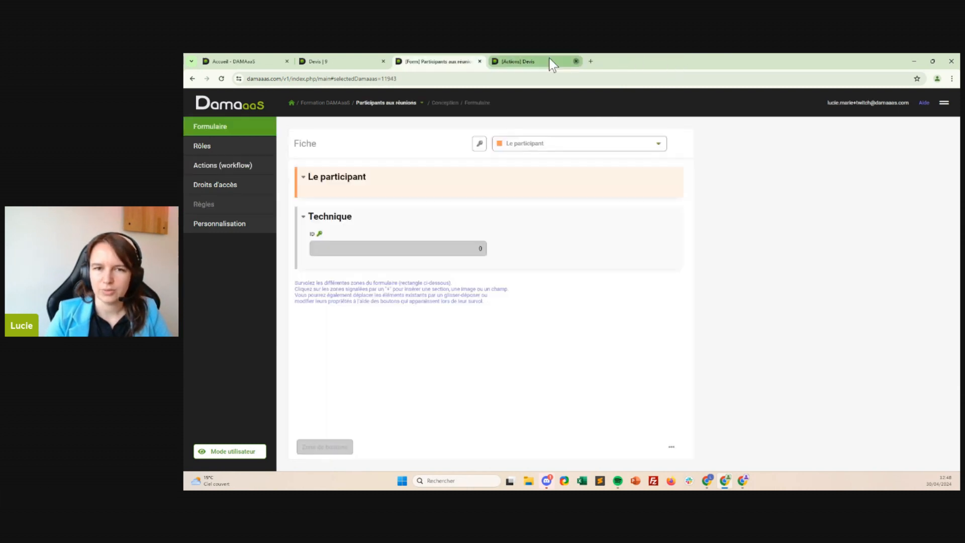
click(383, 62)
click(401, 109)
scroll(373, 143, up, 1)
click(370, 113)
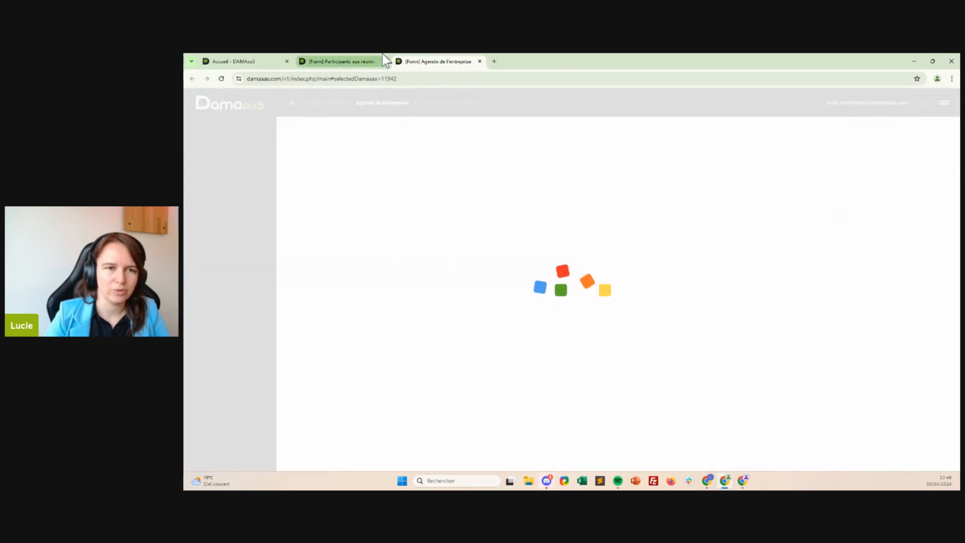
click(340, 61)
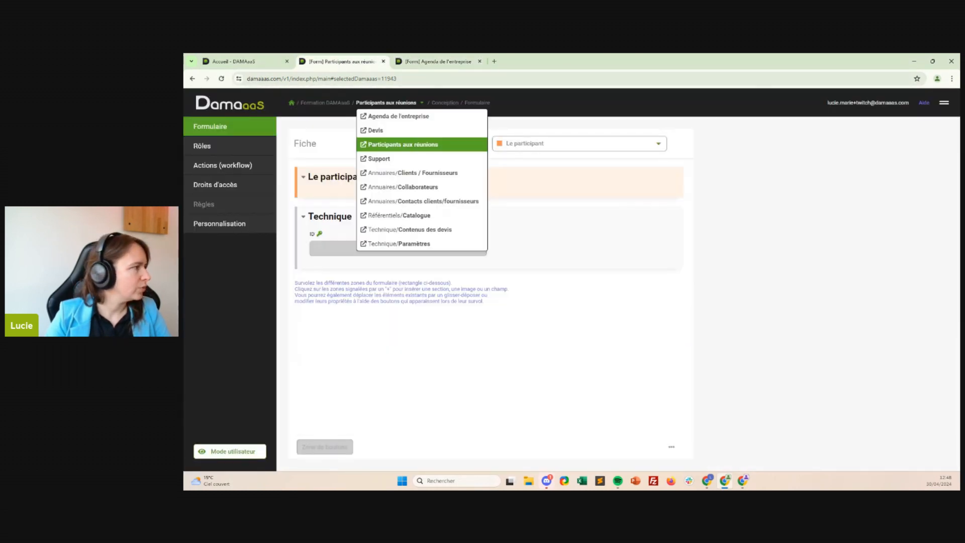
key(alt+Tab)
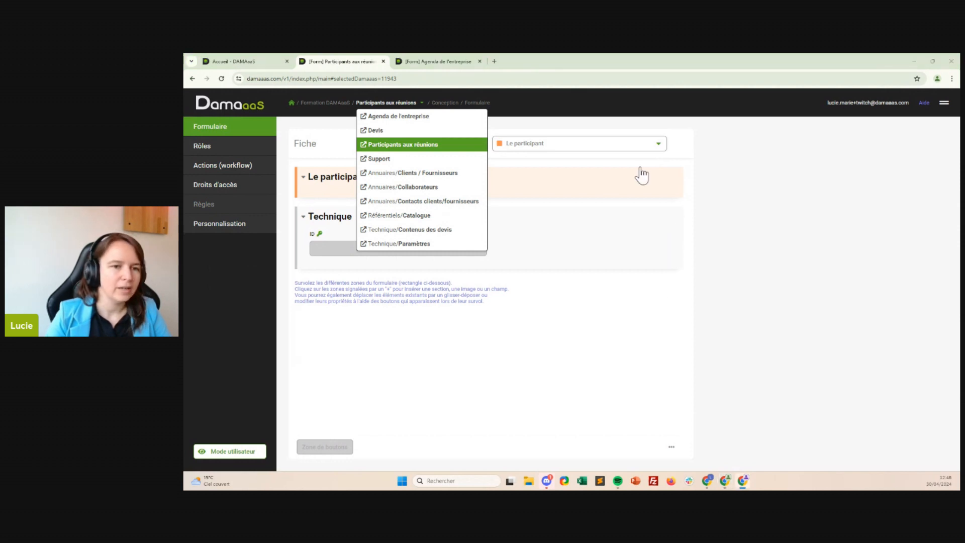
click(549, 259)
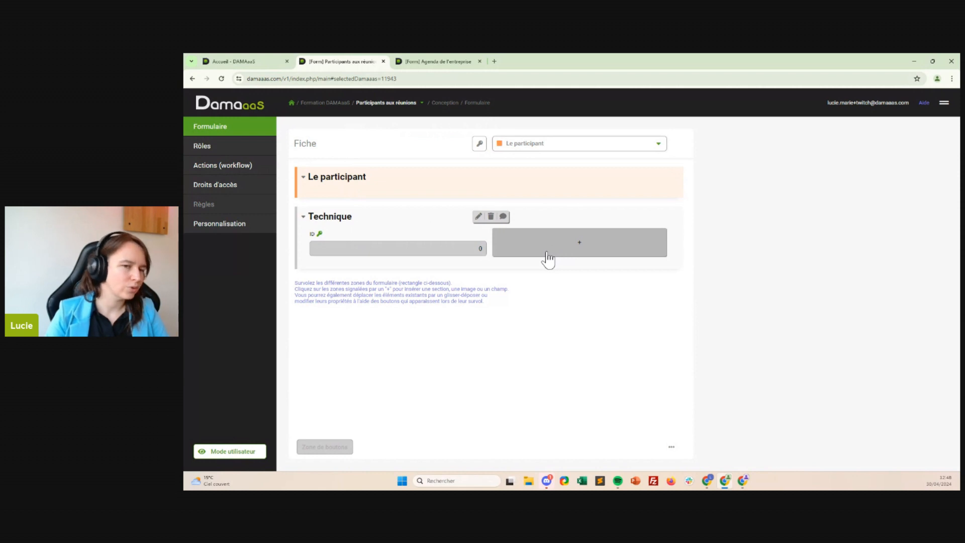
Step: Start a Liaison vers une autre fiche field named "Lien vers la réunion" in the Technique section of the Participants aux réunions form
click(429, 61)
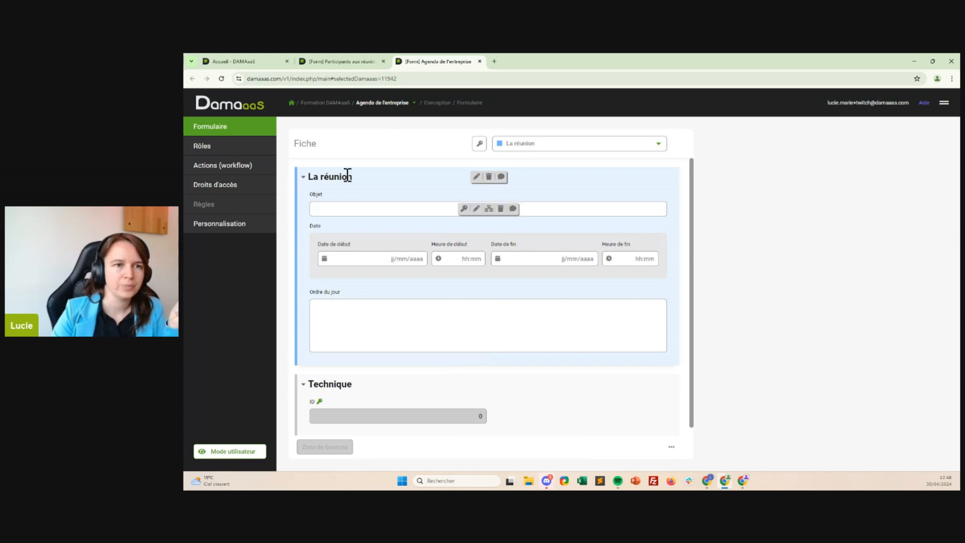
click(352, 62)
click(548, 250)
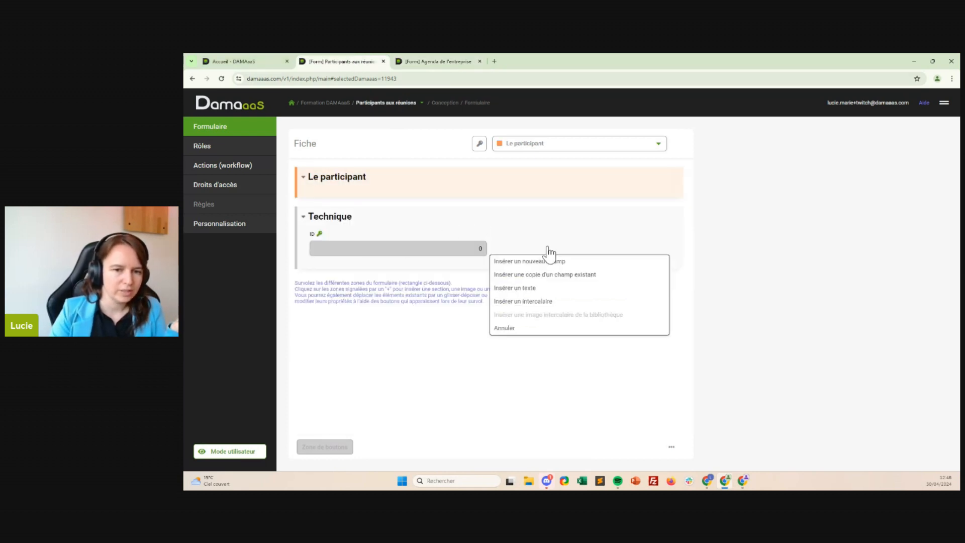
click(548, 261)
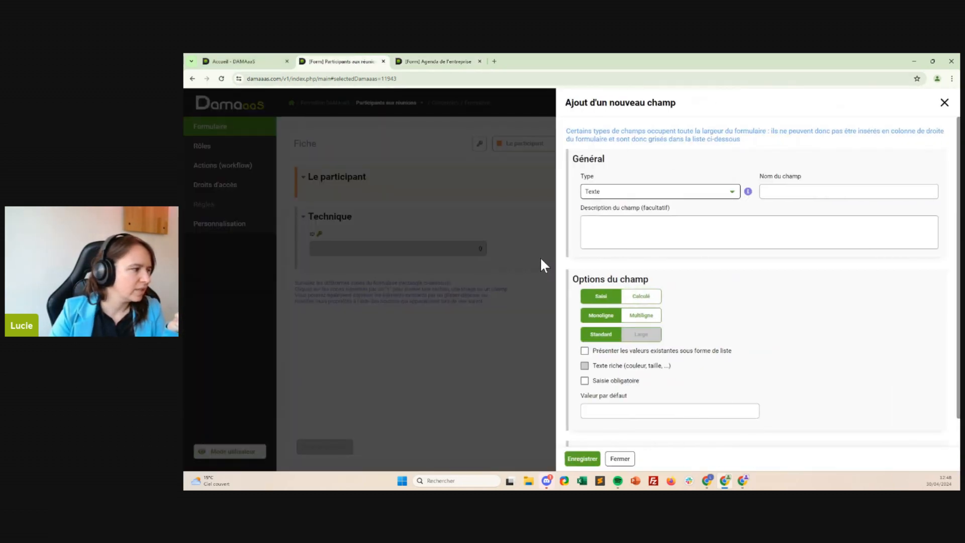
click(654, 192)
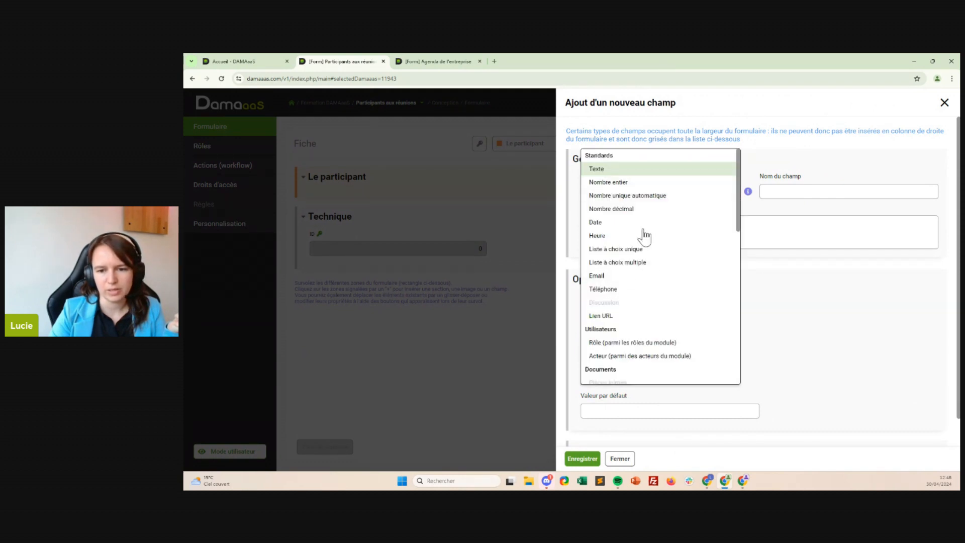
scroll(623, 259, down, 3)
click(626, 304)
click(804, 190)
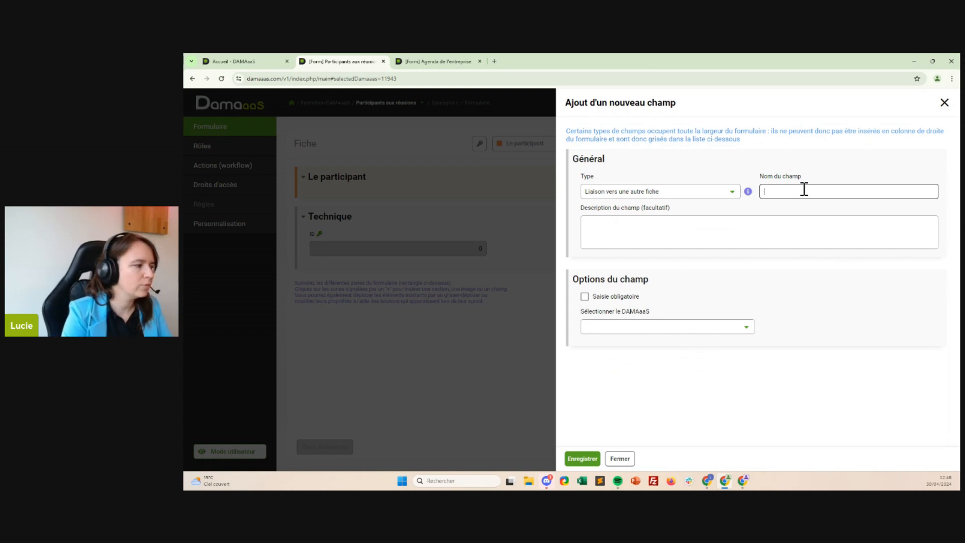
text(Li)
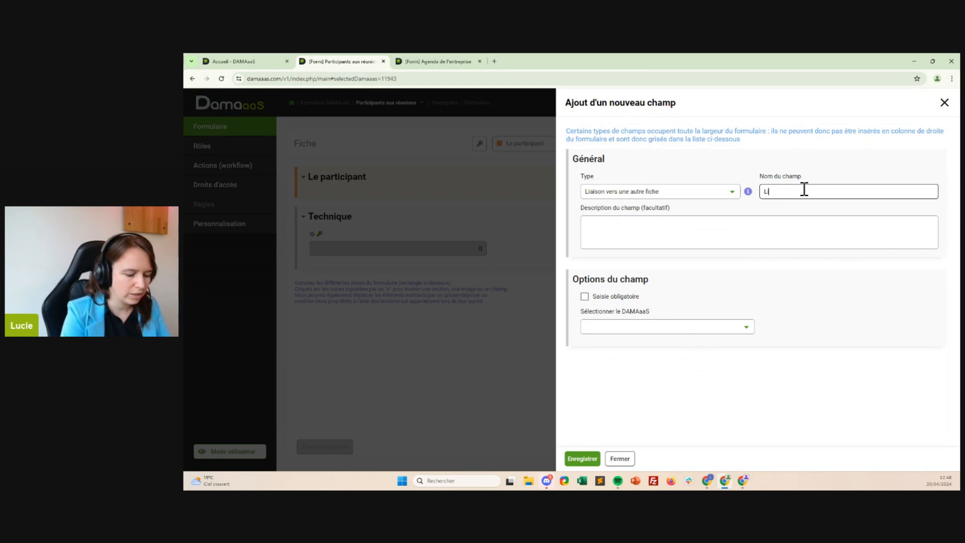
text(en vers la réunion)
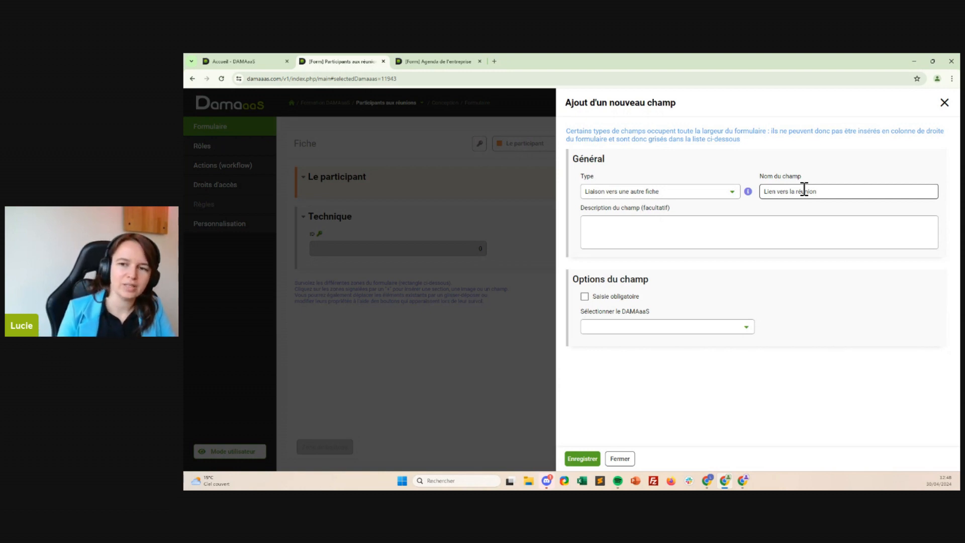
Step: Link the field to Agenda de l'entreprise with ID as the displayed field, save it, and place it below the ID field
click(632, 326)
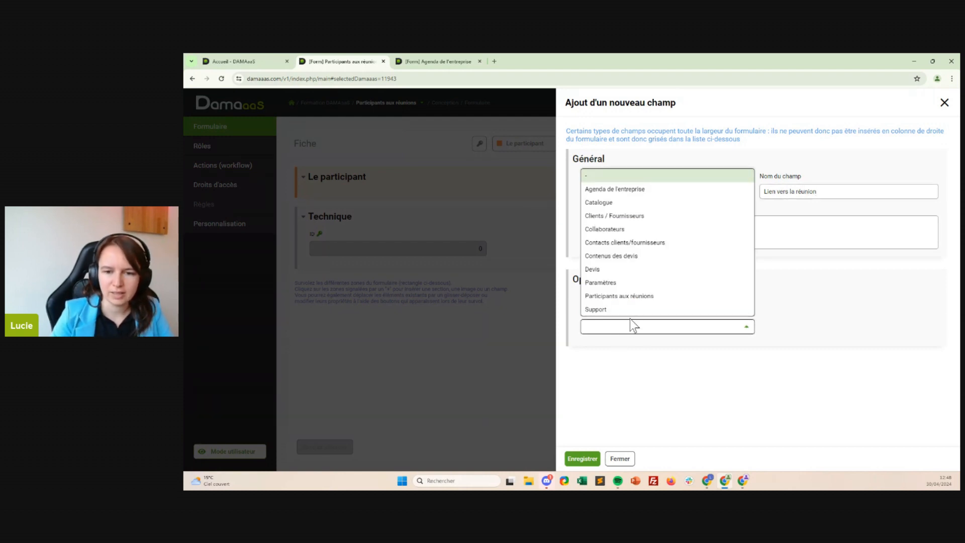
click(648, 190)
click(662, 362)
click(600, 344)
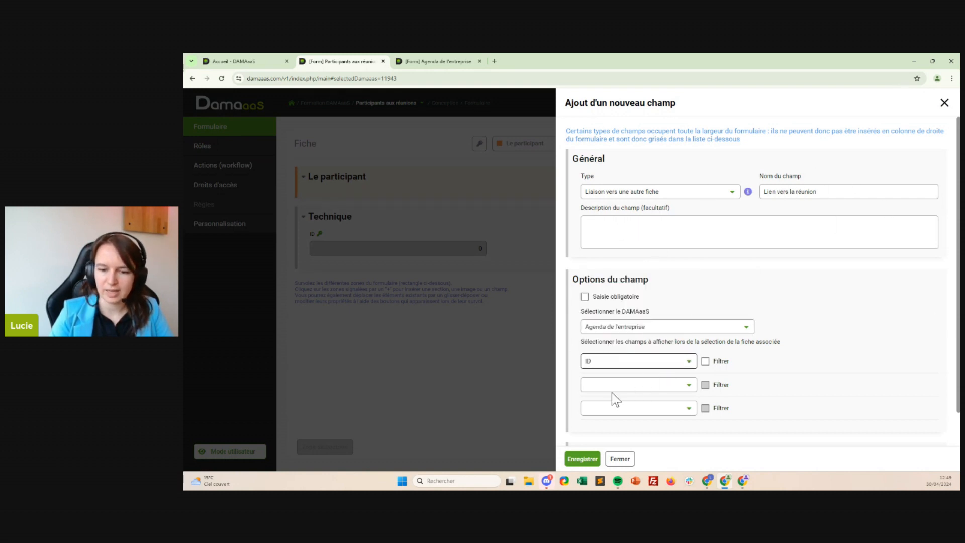
click(579, 461)
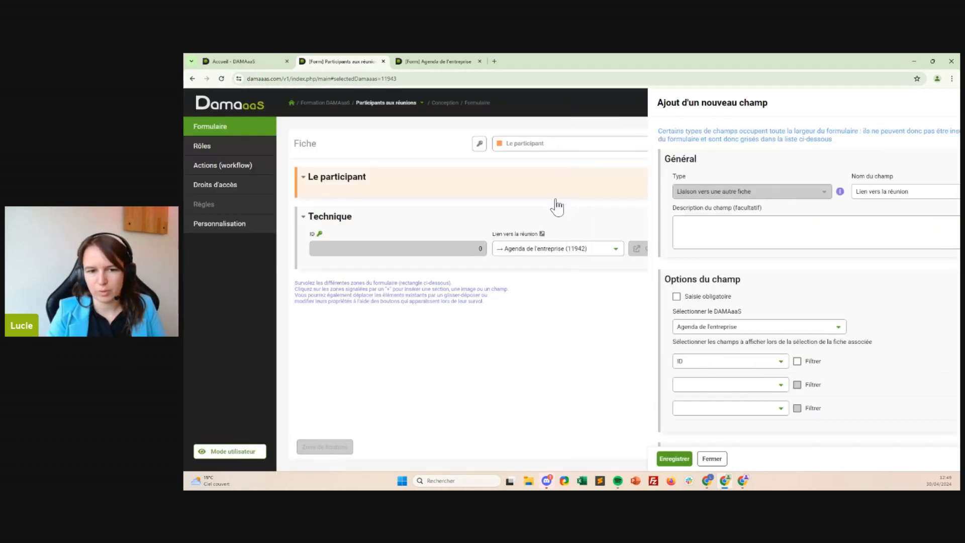
drag(426, 259, 428, 260)
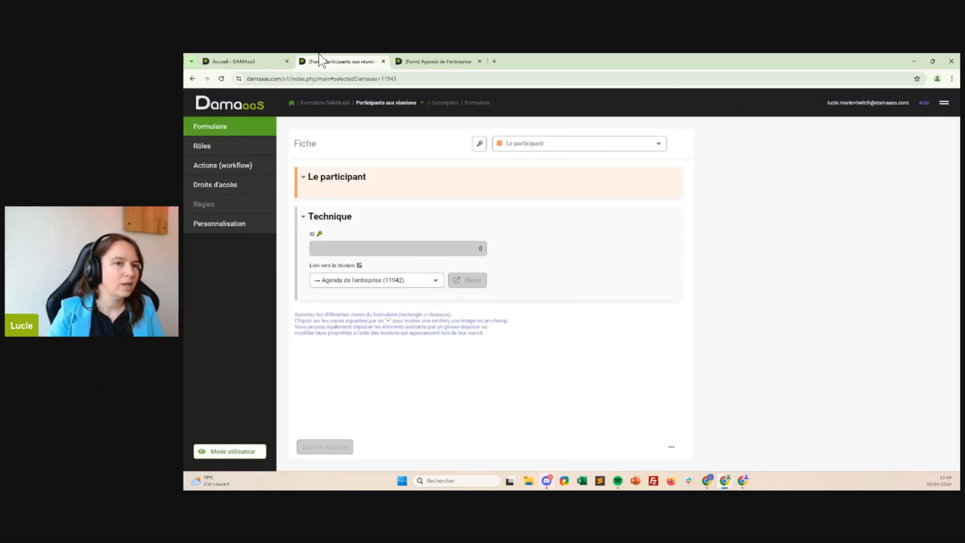
Step: Start a Tableau des fiches liées field named "Liste des participants" below Ordre du jour in the Agenda de l'entreprise form
click(455, 61)
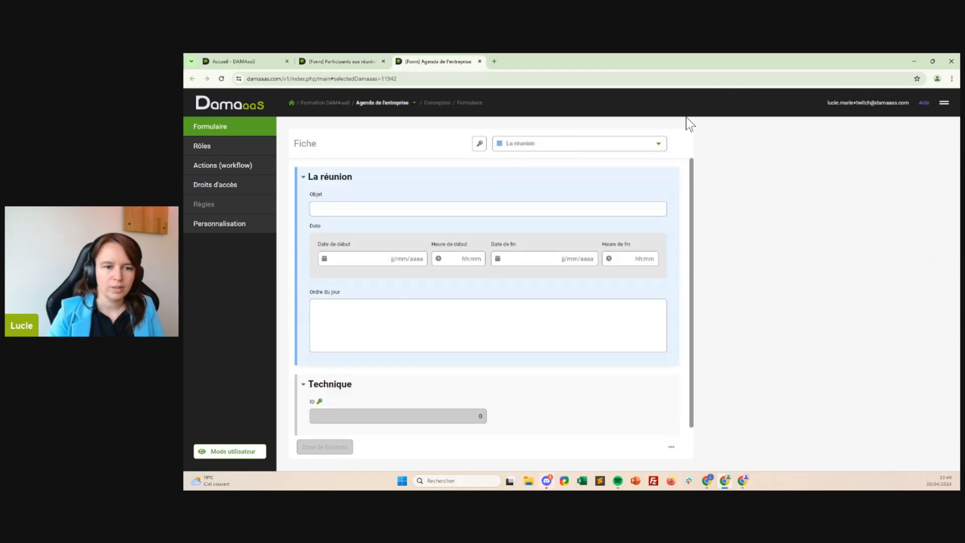
click(388, 358)
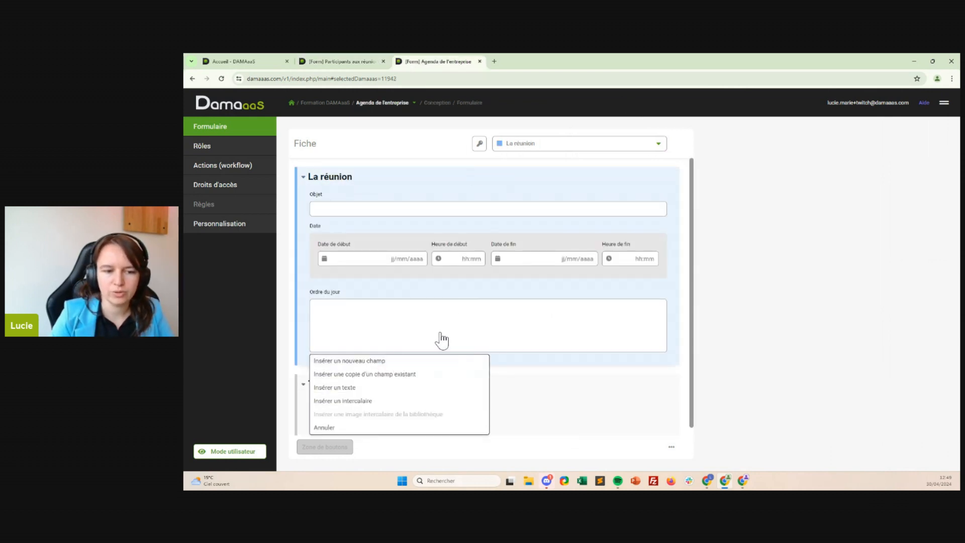
click(398, 361)
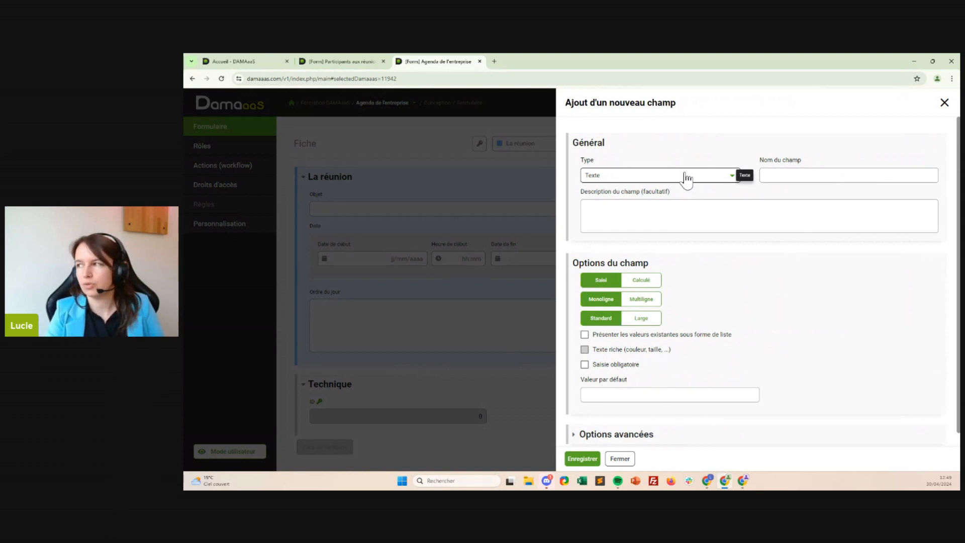
click(688, 176)
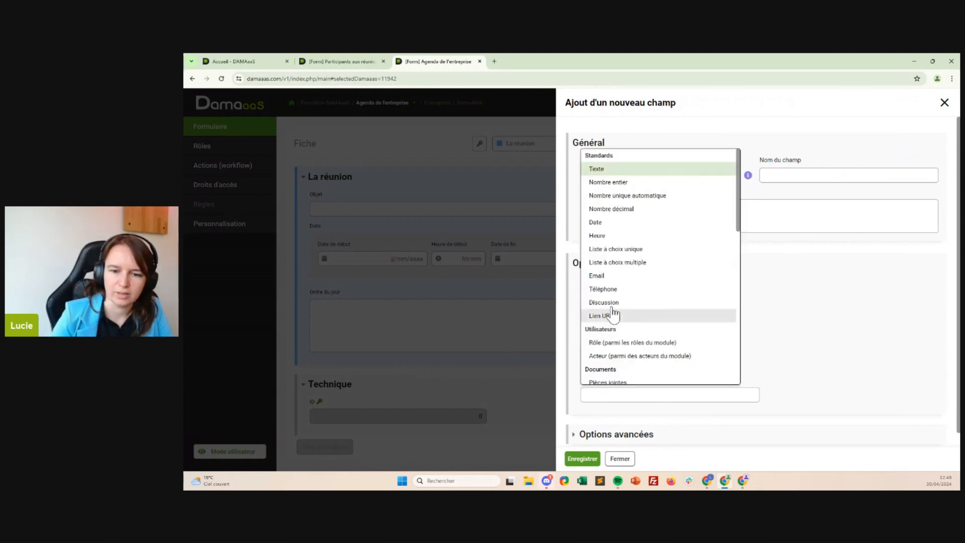
scroll(613, 313, down, 2)
scroll(617, 332, down, 3)
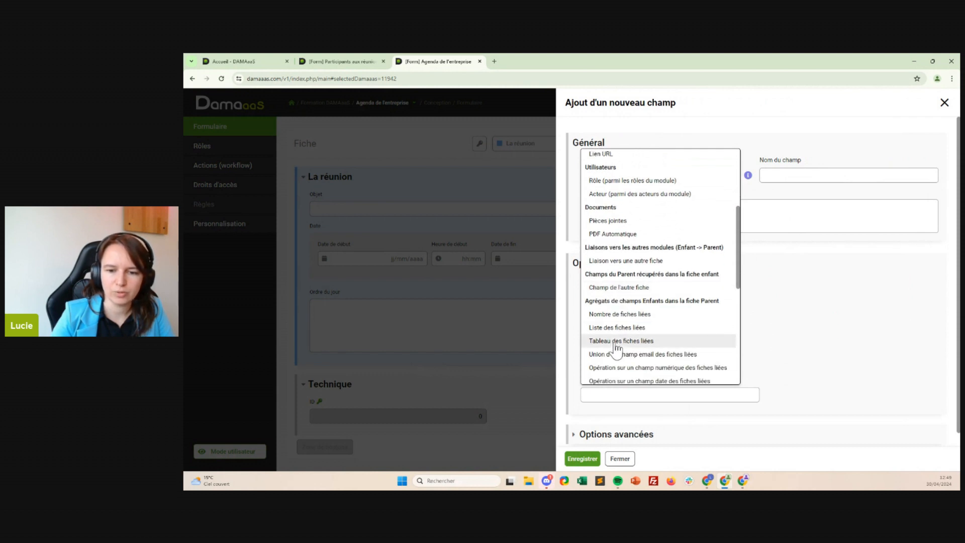
click(620, 342)
click(799, 176)
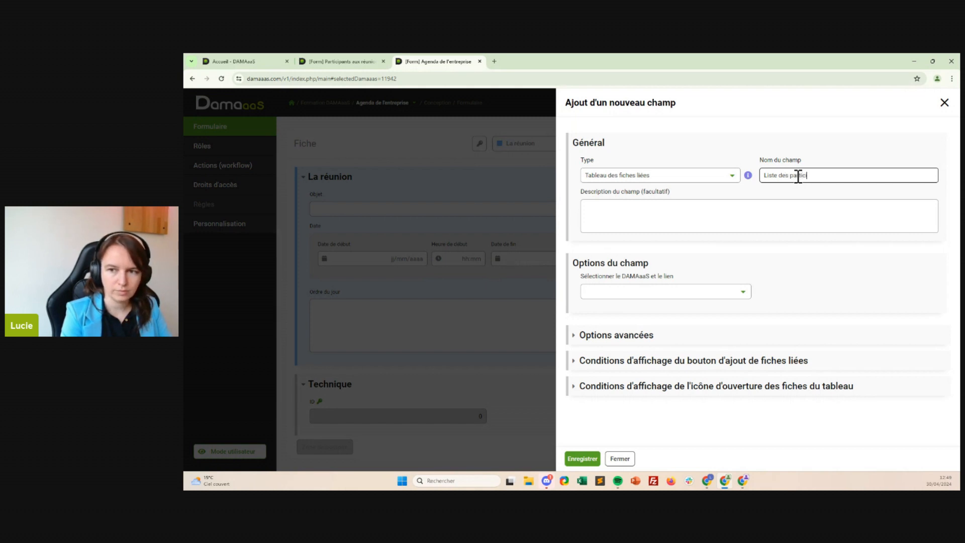
Step: Base the table on "Participants aux réunions - Lien vers la réunion", insert ID as its column, and save the field
click(674, 293)
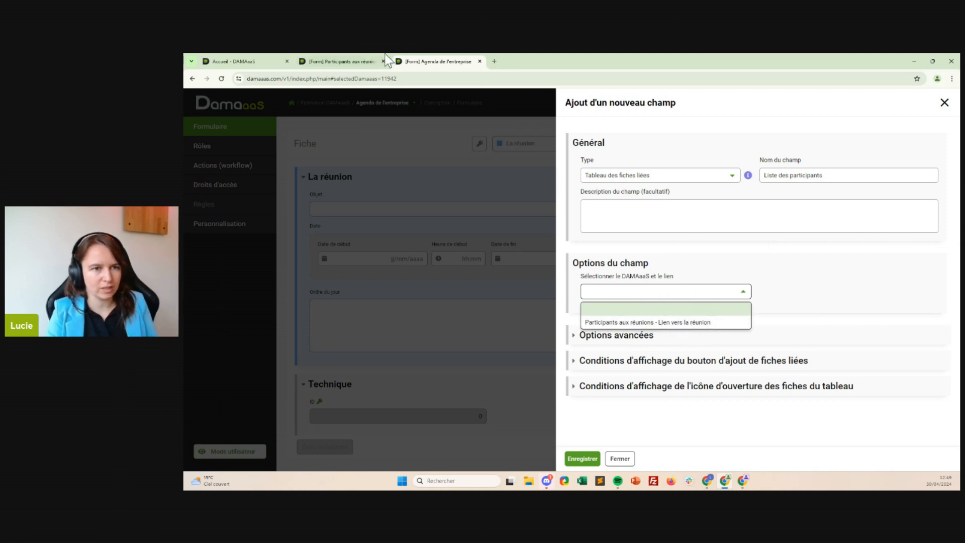
click(342, 62)
click(437, 61)
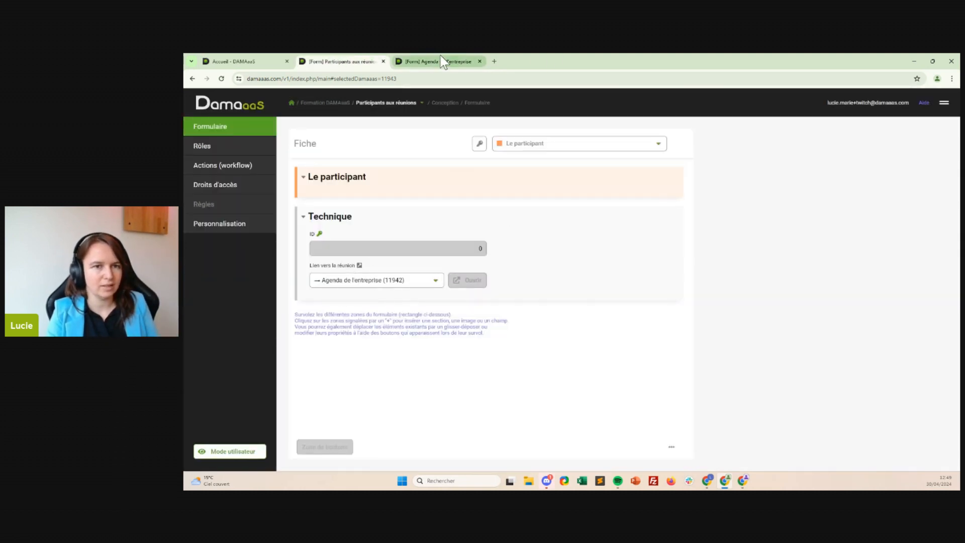
click(611, 291)
click(622, 322)
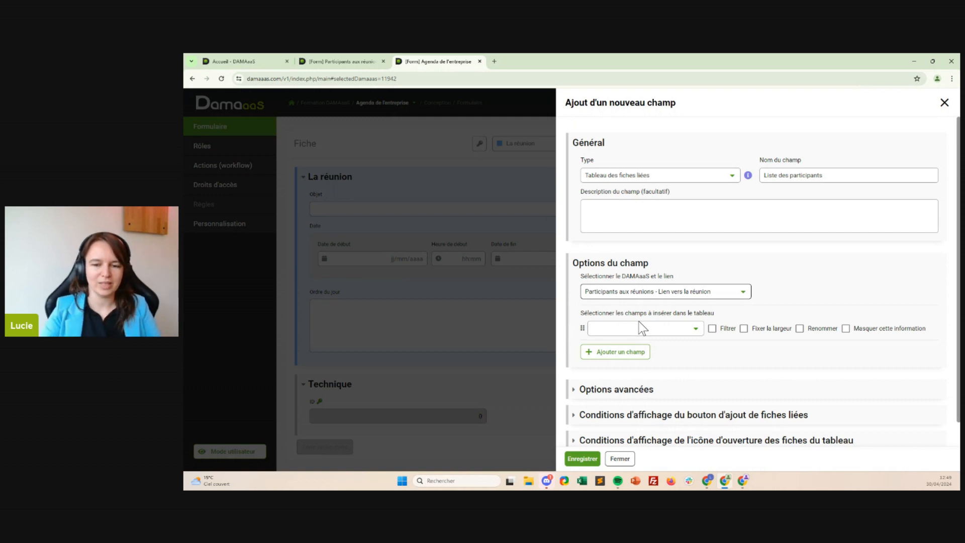
click(620, 331)
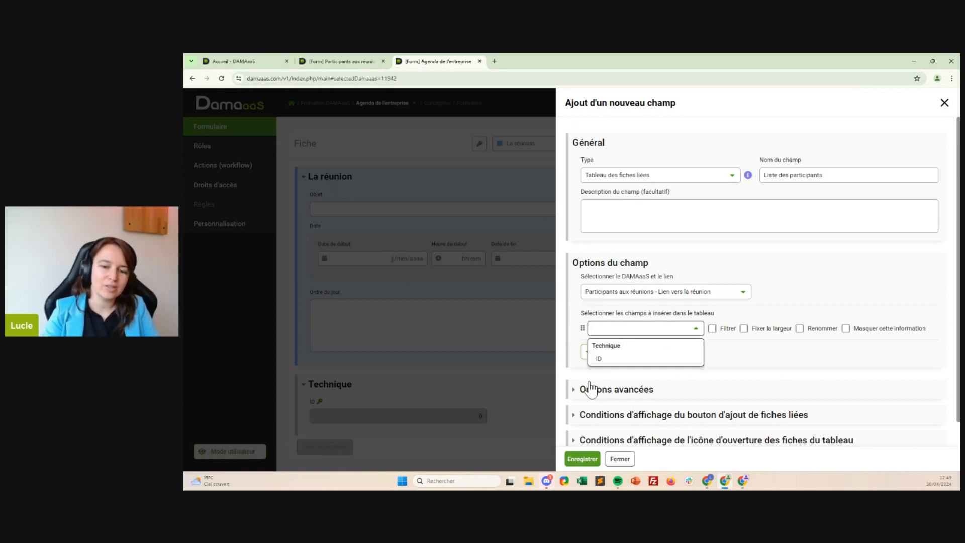
click(610, 361)
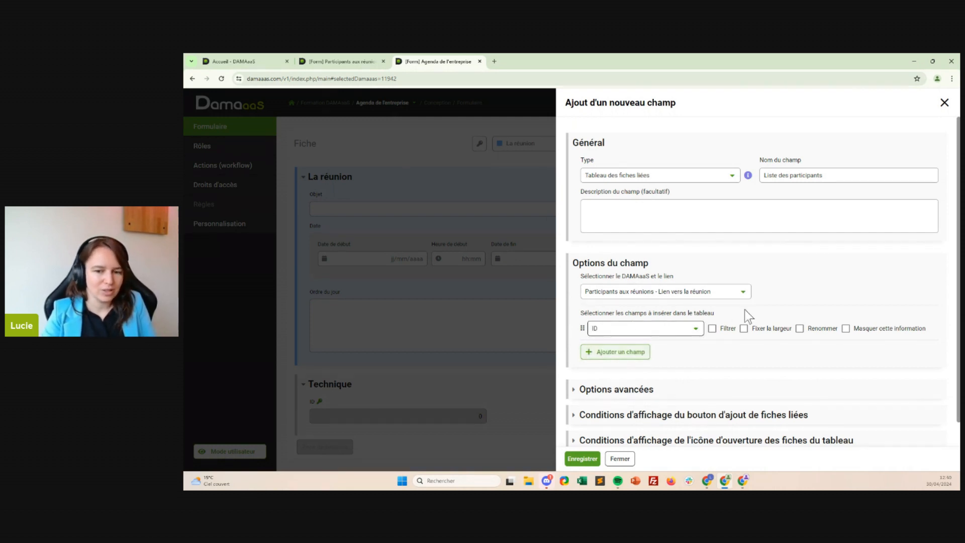
click(586, 458)
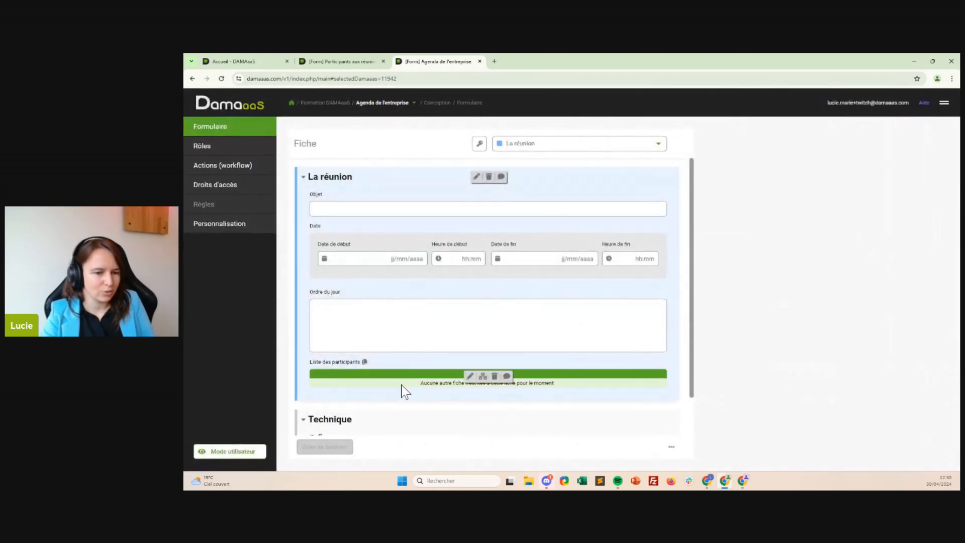
Step: Start a Liste à choix unique field named "Statut" beside ID in the Technique section of the Participants aux réunions form
mouse_move(354, 63)
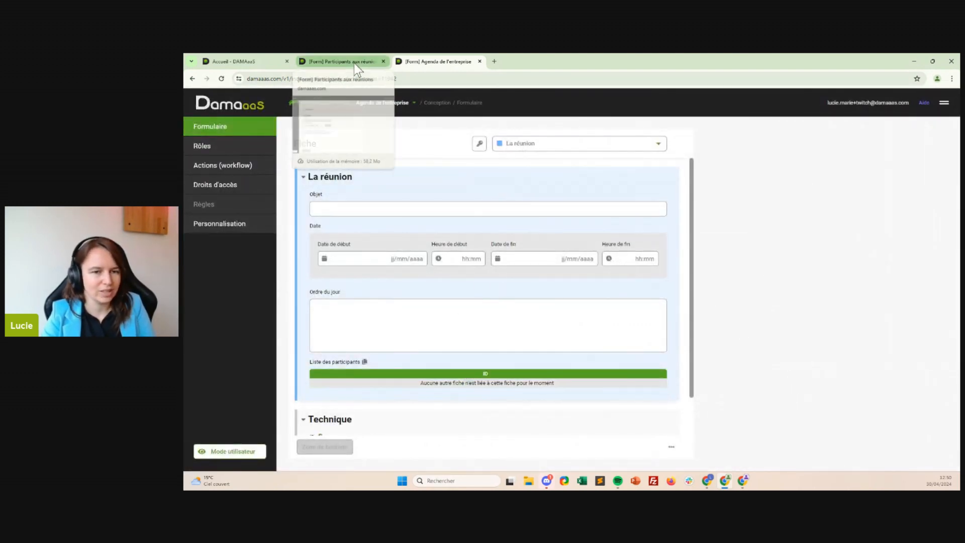
click(353, 62)
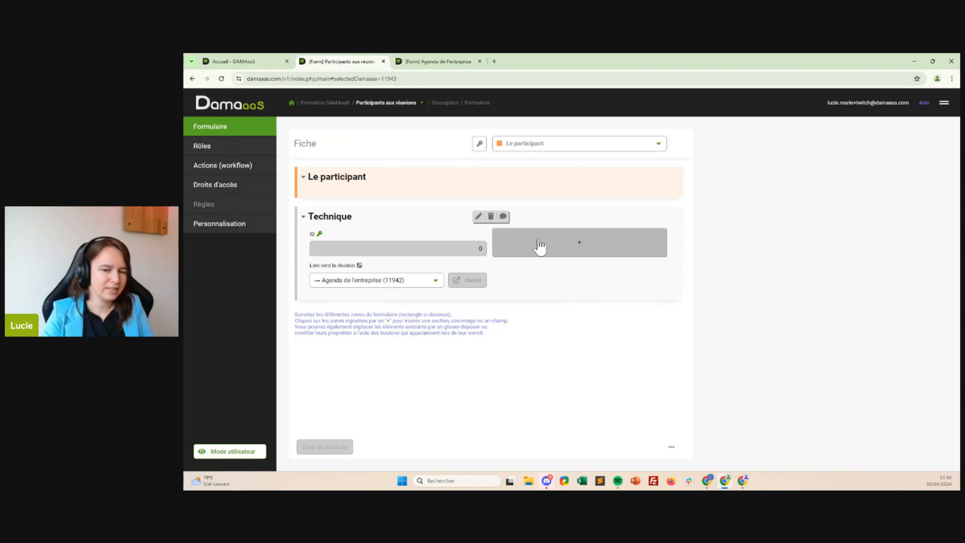
click(559, 253)
click(542, 272)
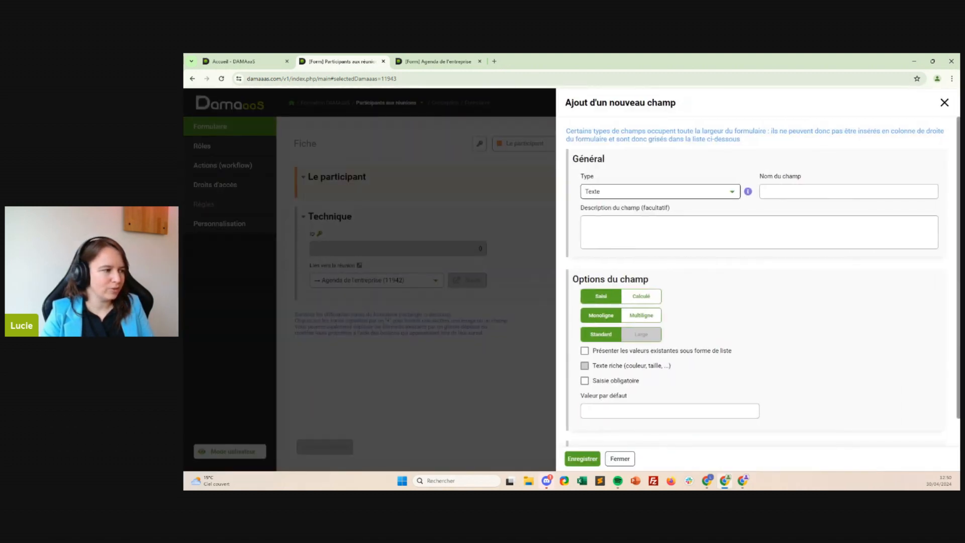
click(718, 197)
click(619, 249)
click(845, 192)
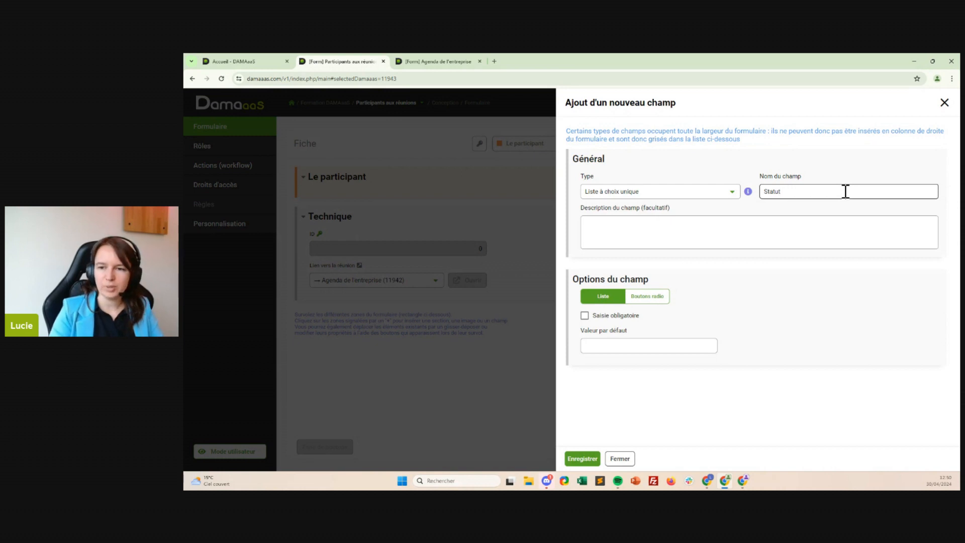
Step: Give Statut the default value "Ajouté", enter "Supprimé" as another list value, and save the field
click(660, 347)
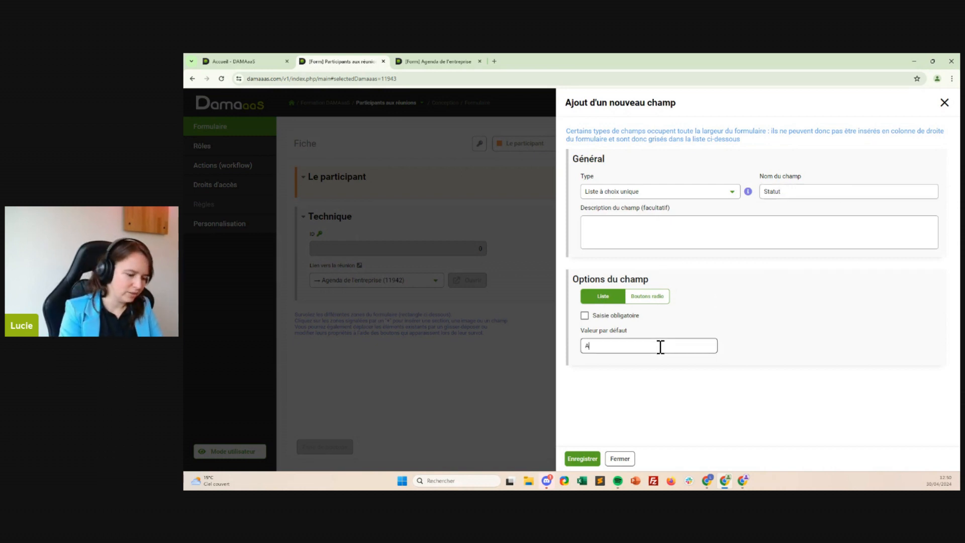
key(Return)
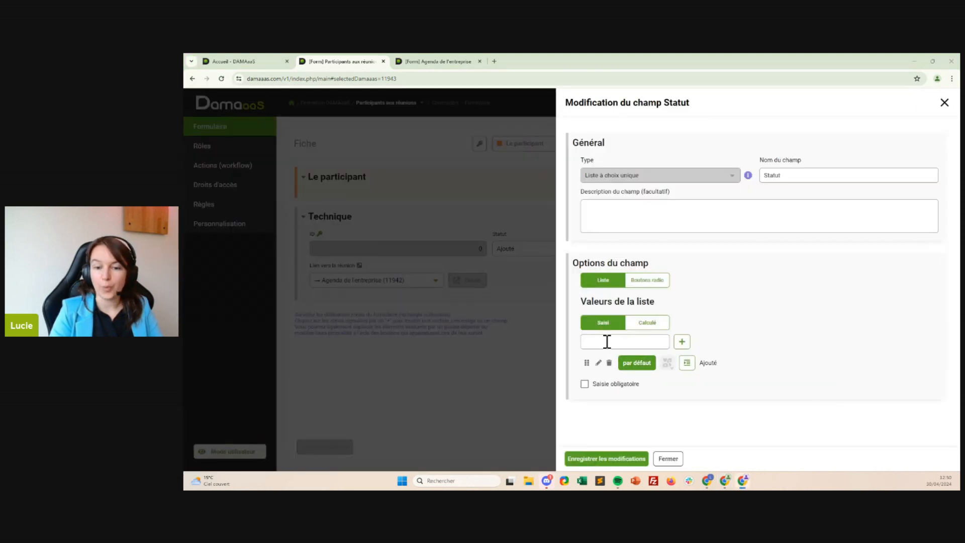
click(608, 342)
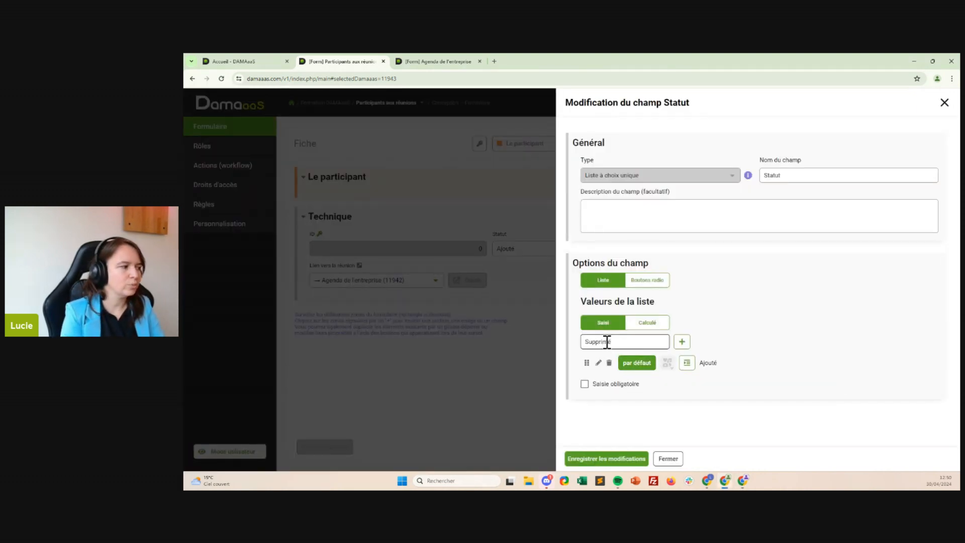
click(644, 458)
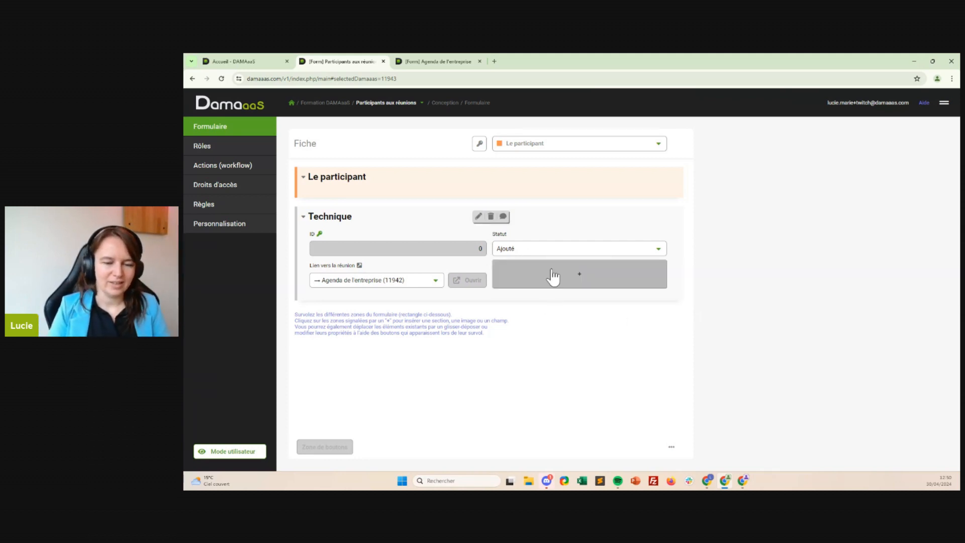
Step: Start a Liaison vers une autre fiche field named "Lien vers le participant" beside Lien vers la réunion in the Technique section
click(517, 284)
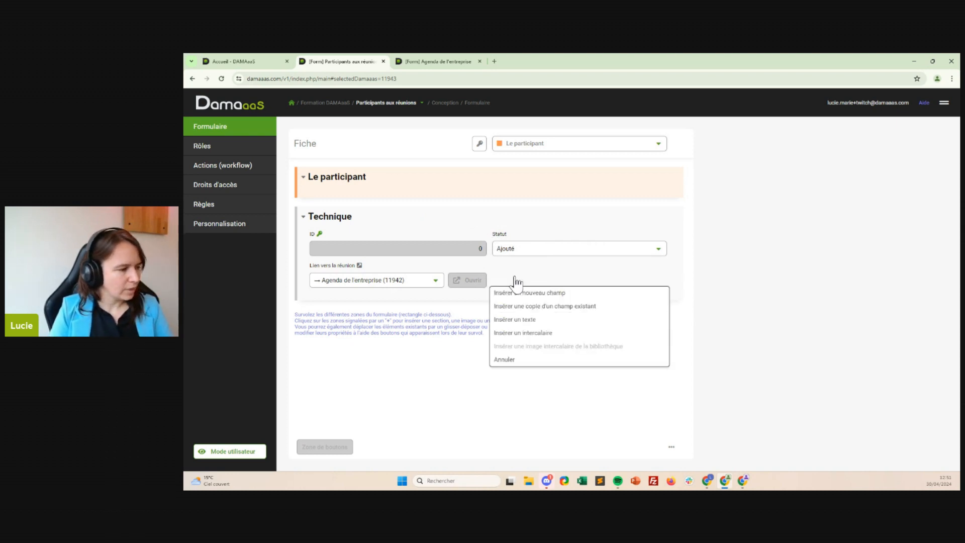
click(545, 293)
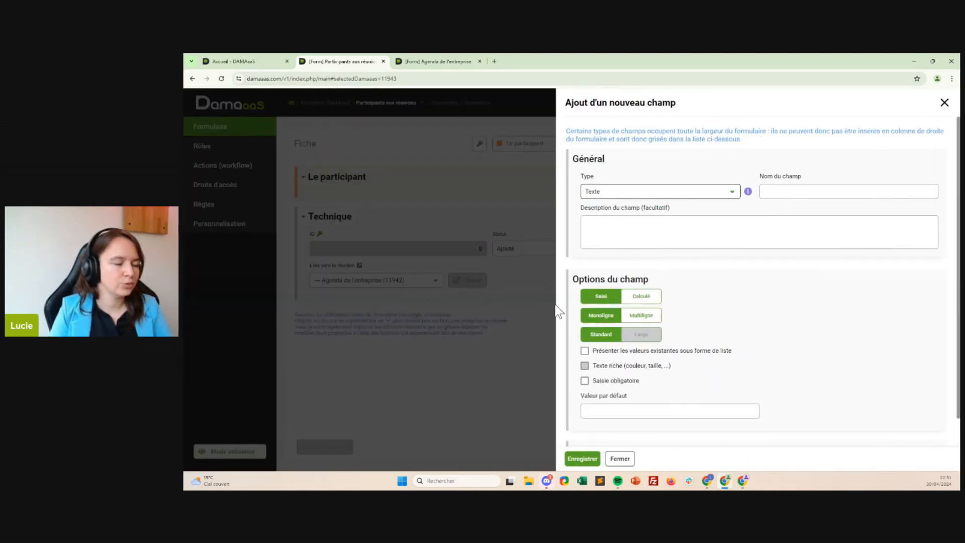
click(647, 194)
scroll(650, 200, down, 2)
scroll(649, 200, down, 3)
click(634, 222)
click(817, 196)
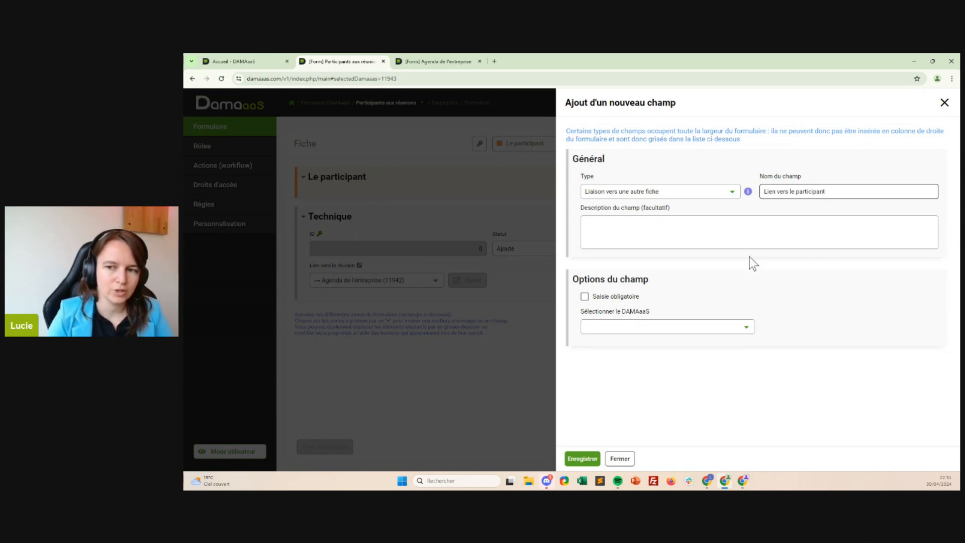
Step: Link the field to the Collaborateurs DAMAaaS, show Nom Prénom when selecting the linked record, and save the field
click(700, 327)
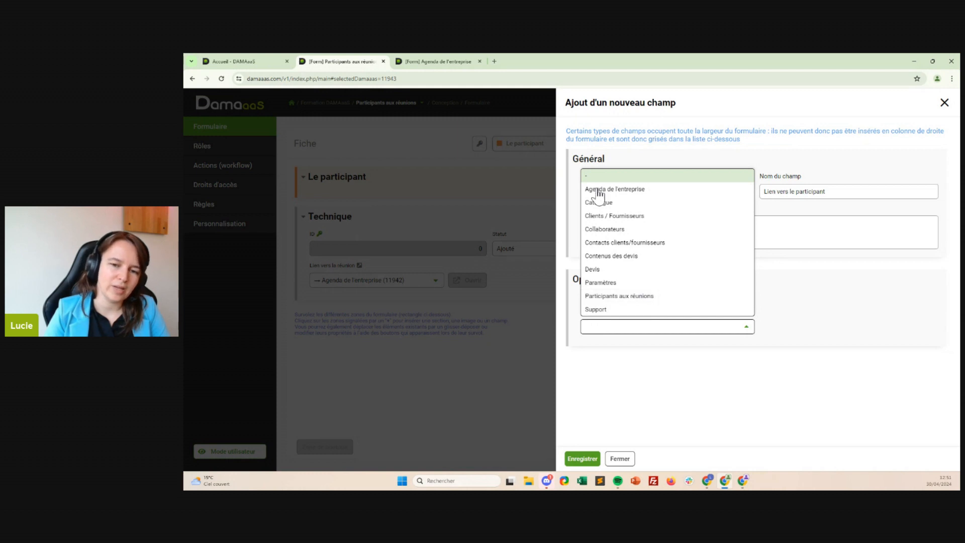
click(618, 230)
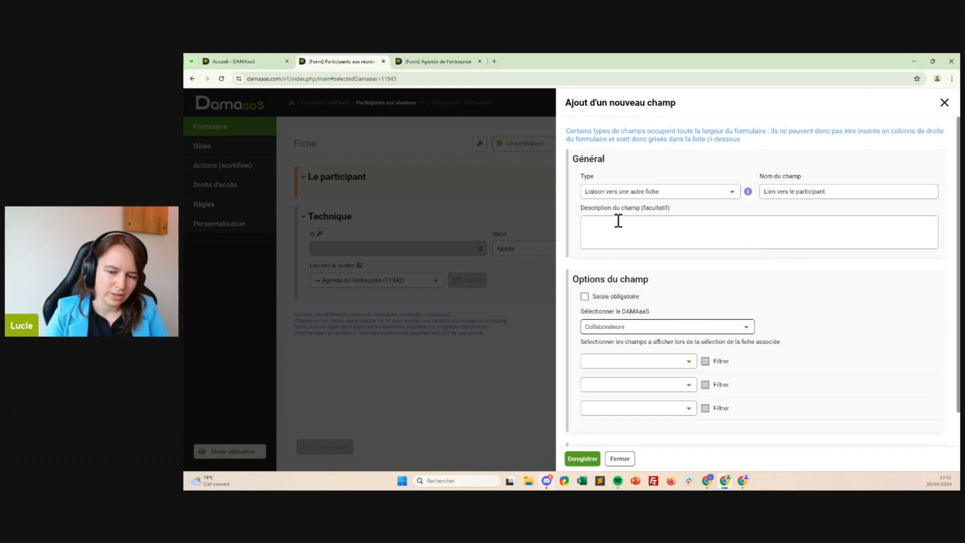
click(688, 362)
click(624, 345)
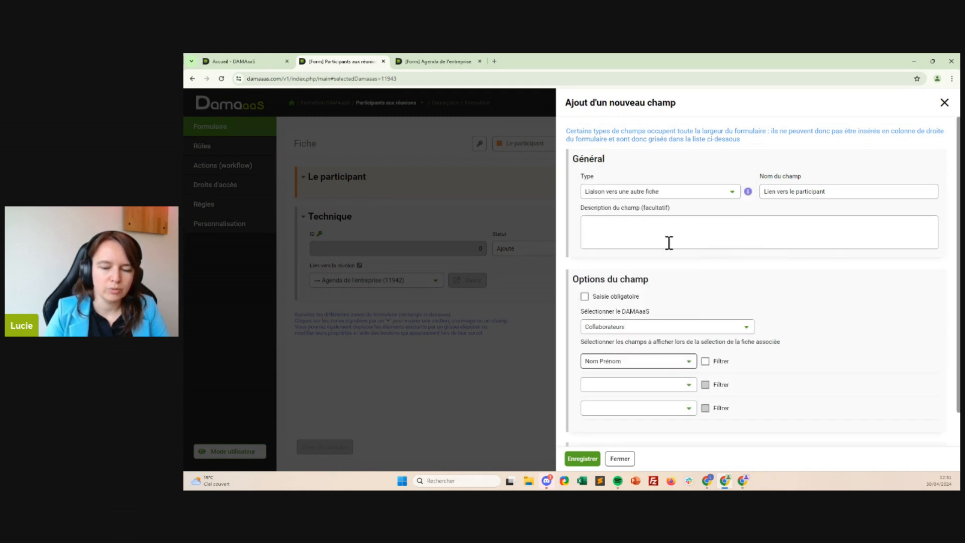
click(616, 361)
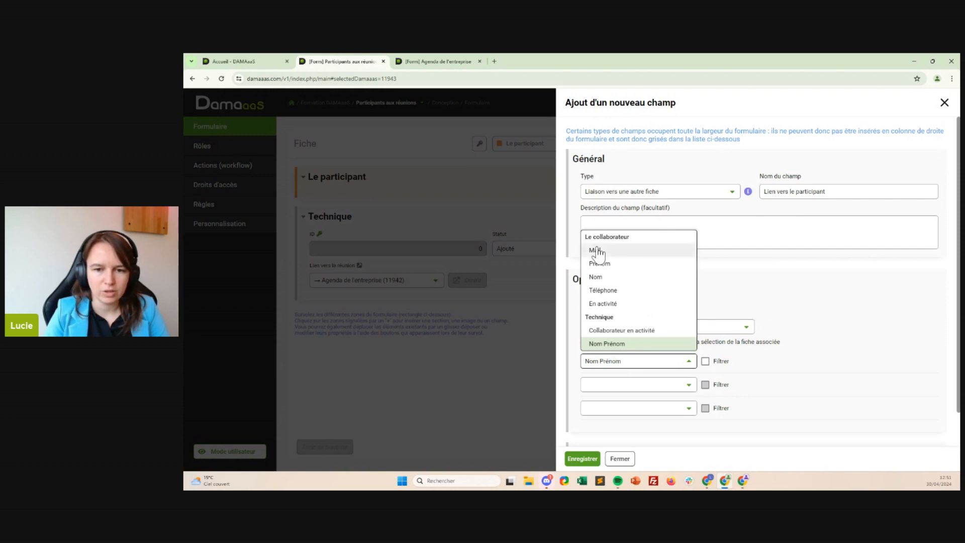
click(606, 343)
click(583, 459)
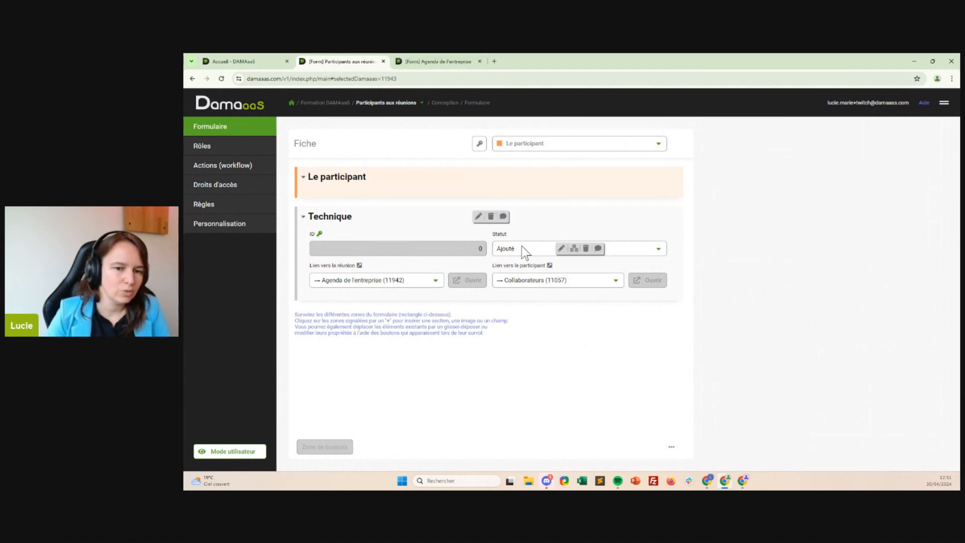
Step: Open the Agenda de l'entreprise records in user mode and start a new meeting record
click(446, 60)
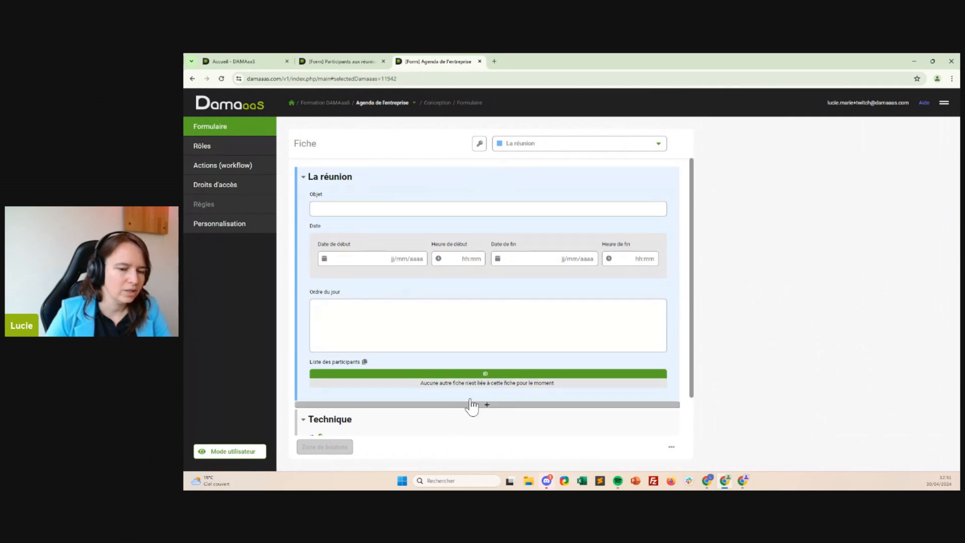
click(342, 63)
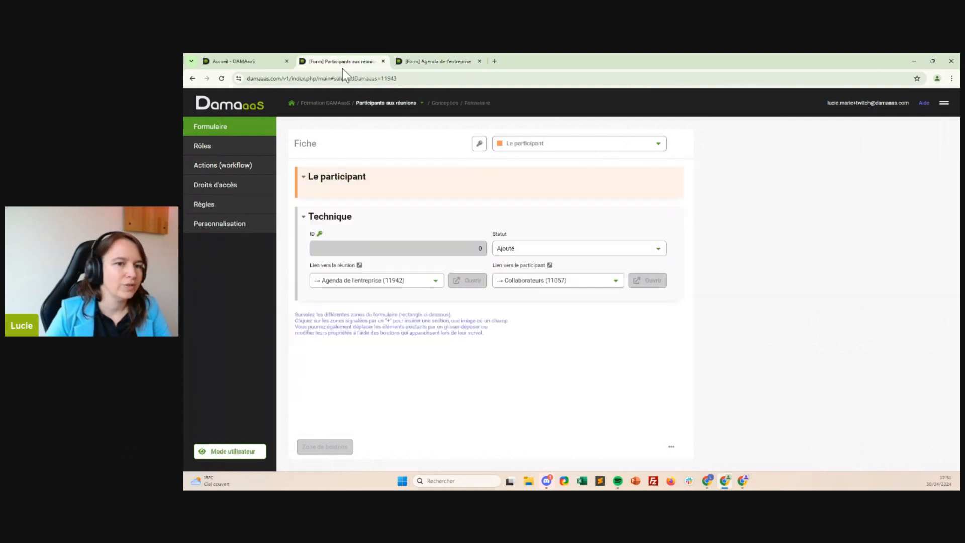
click(472, 61)
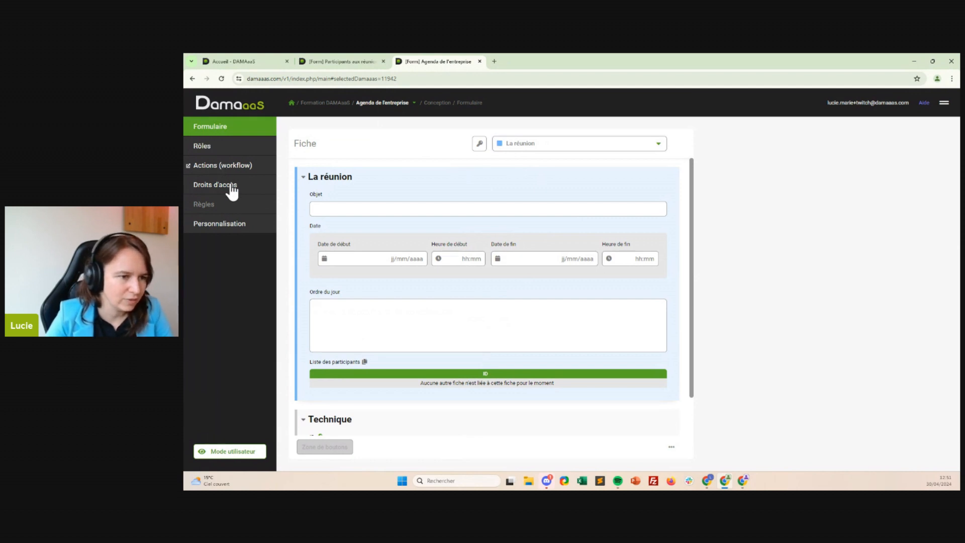
click(209, 450)
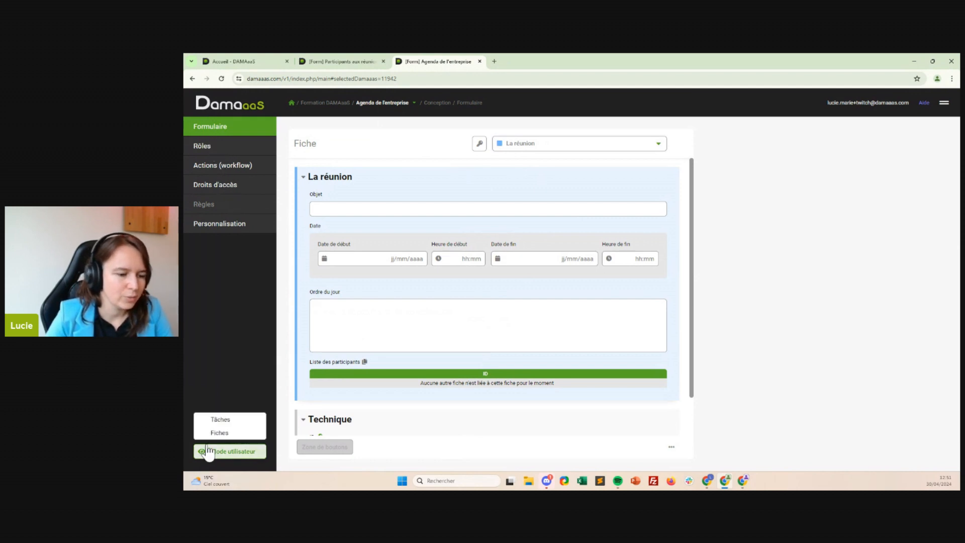
click(212, 431)
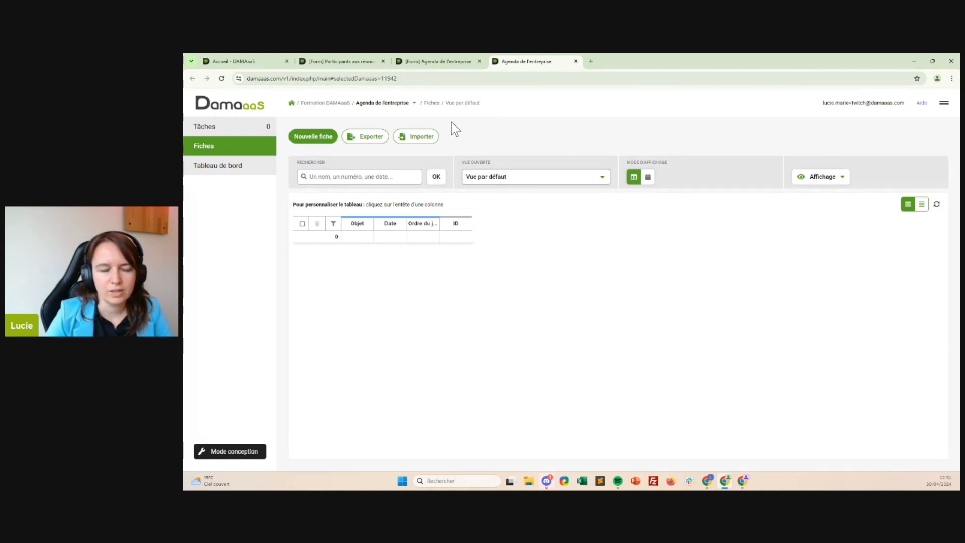
click(320, 137)
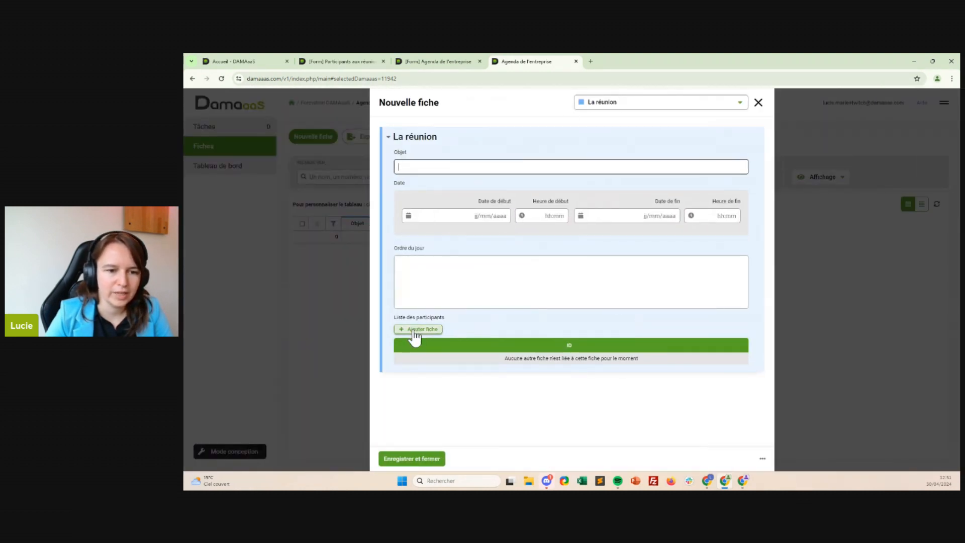
Step: Open a new participant record from Liste des participants, check the choices for Lien vers le participant, and close it
click(418, 329)
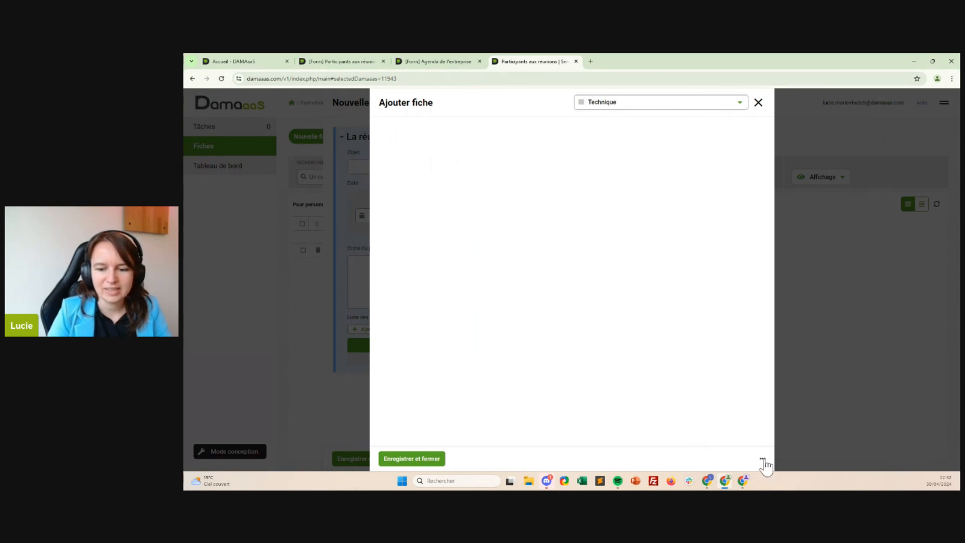
click(763, 460)
click(739, 459)
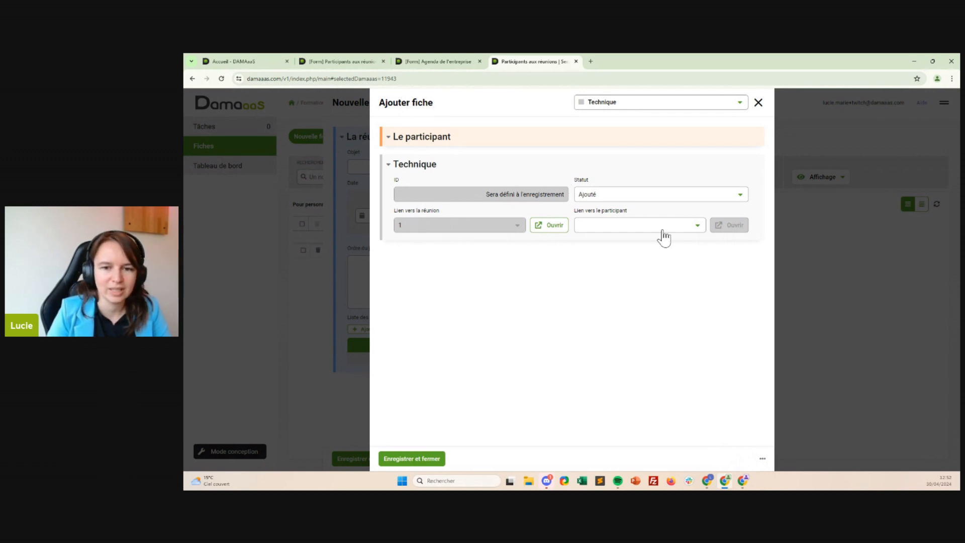
click(698, 226)
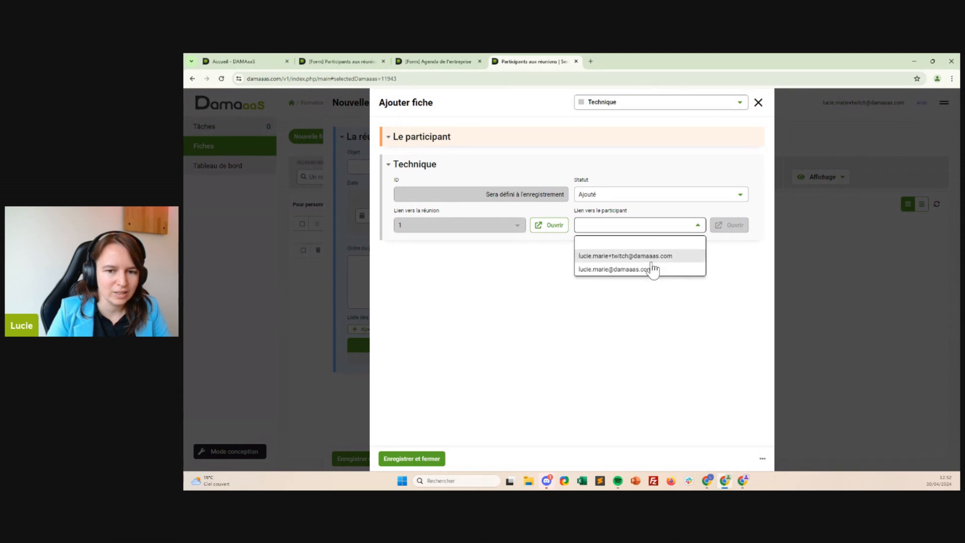
click(696, 226)
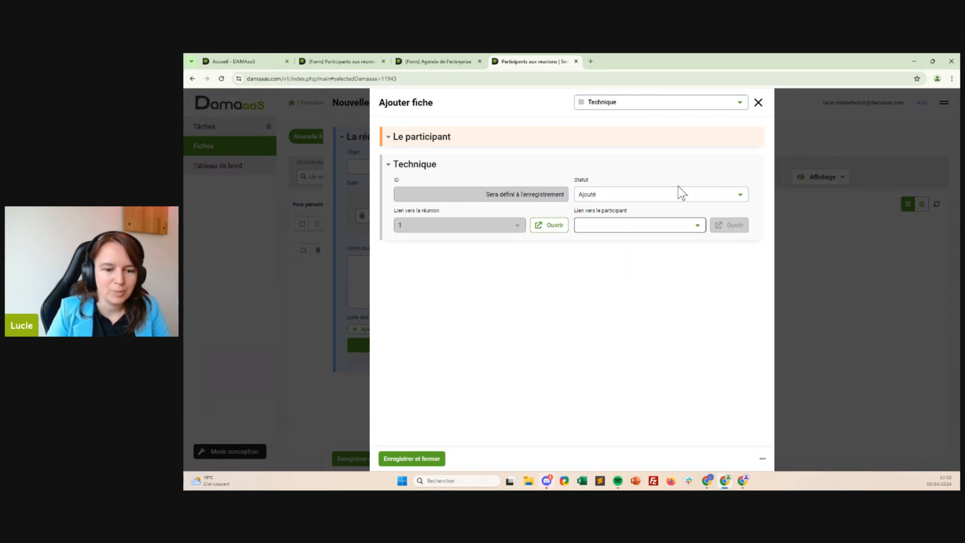
click(693, 226)
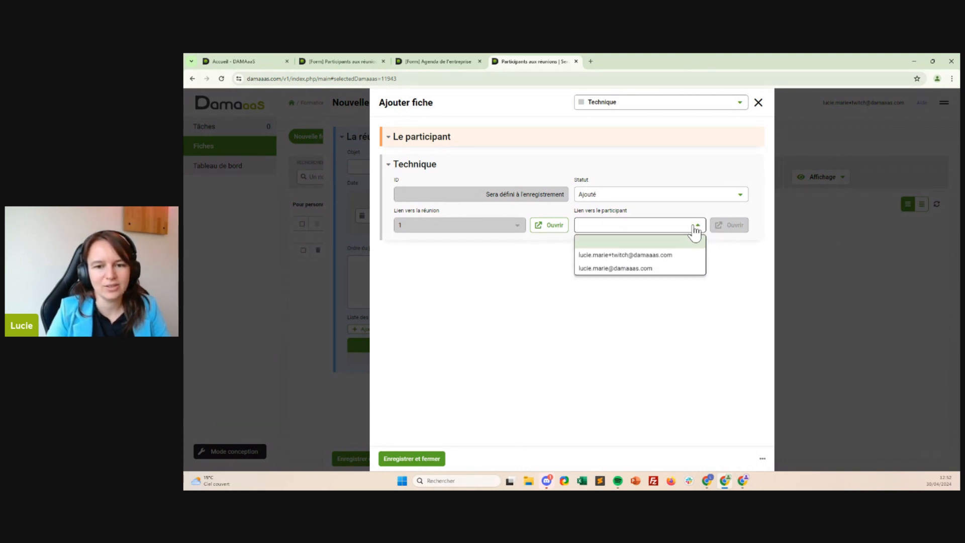
click(758, 102)
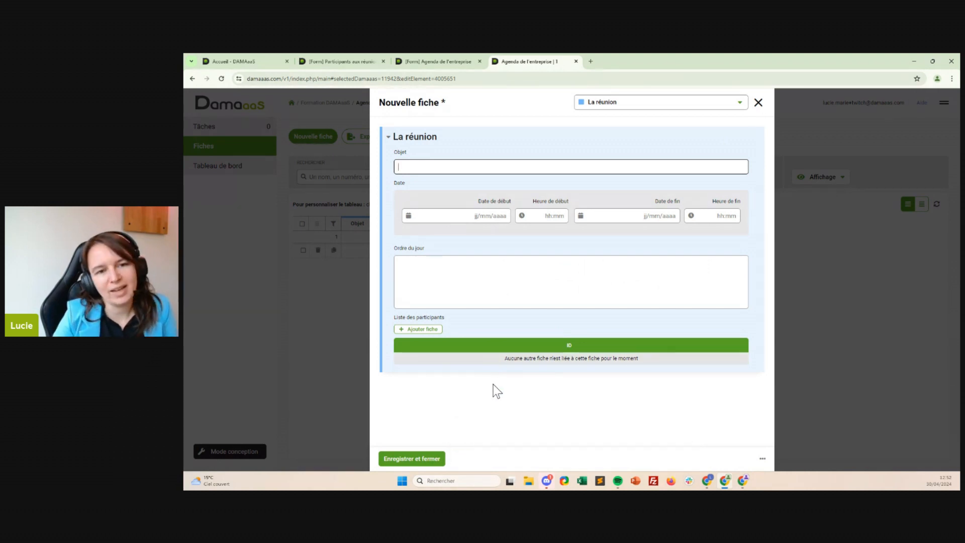
Step: Return to the Participants aux réunions form and start a Champ de l'autre fiche field in the Le participant section
click(441, 62)
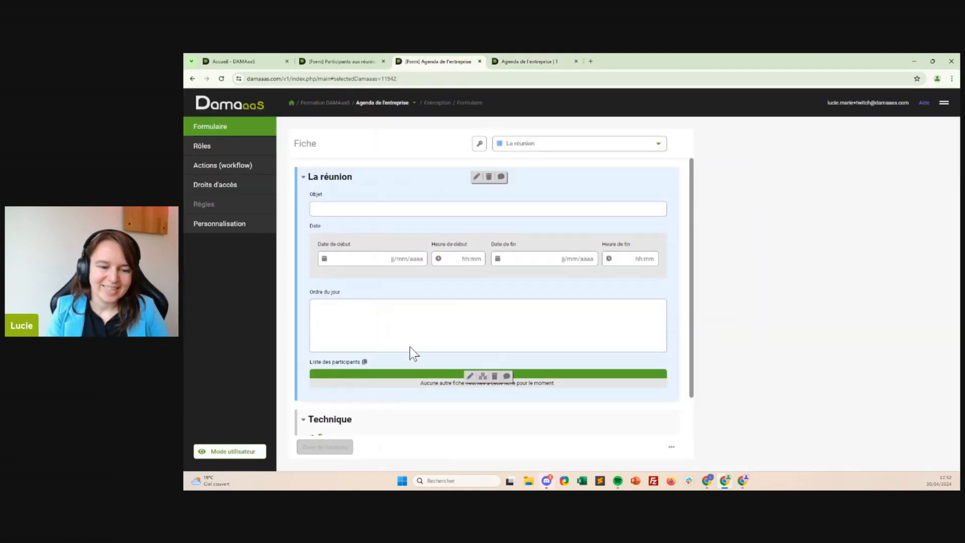
click(358, 192)
click(358, 193)
click(372, 203)
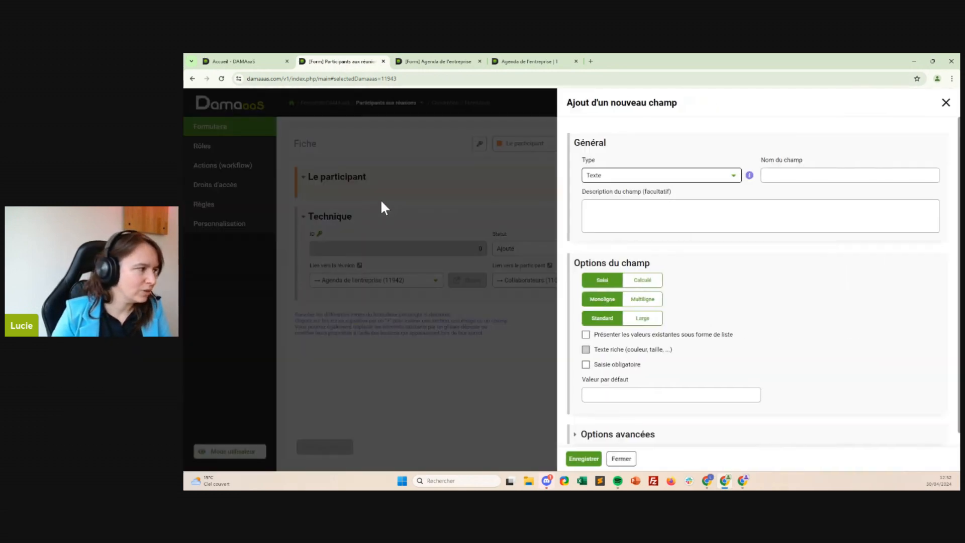
click(624, 177)
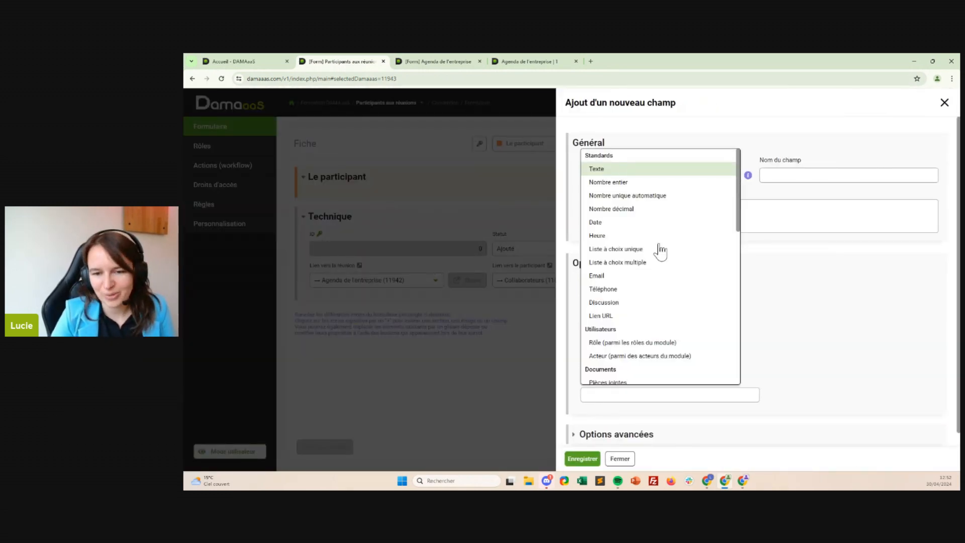
scroll(628, 345, down, 2)
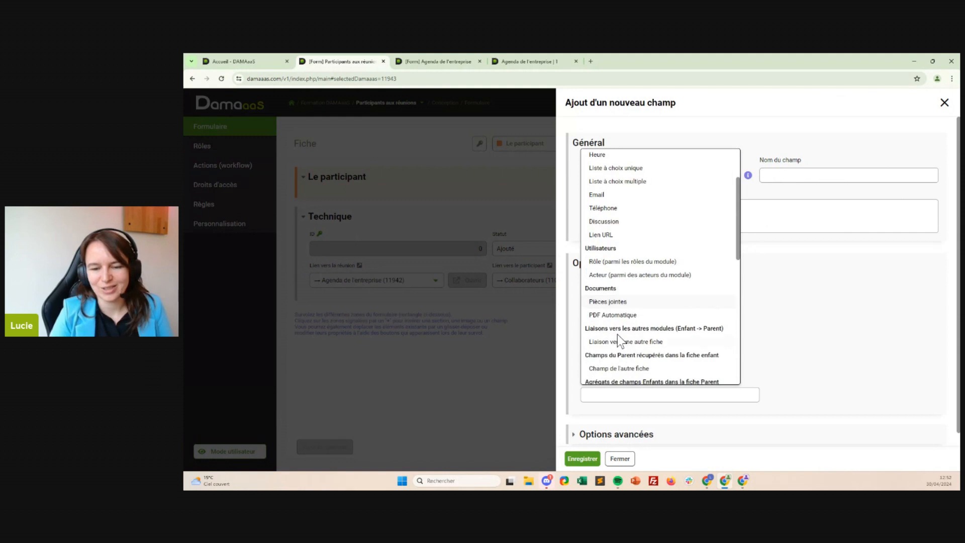
click(612, 369)
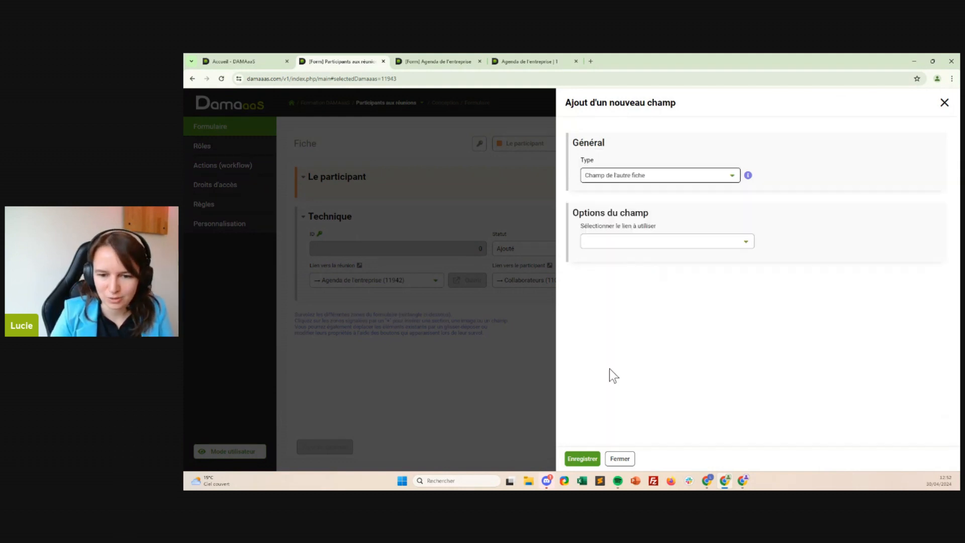
Step: Retrieve Nom Prénom, Mail and Téléphone through Lien vers le participant, save, and arrange Mail above Téléphone in the column beside Nom Prénom
click(672, 241)
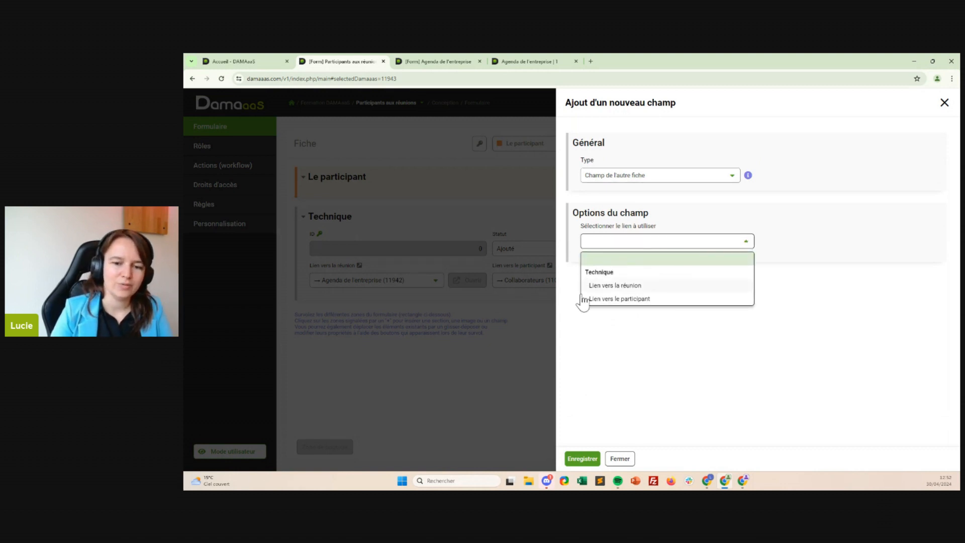
click(603, 300)
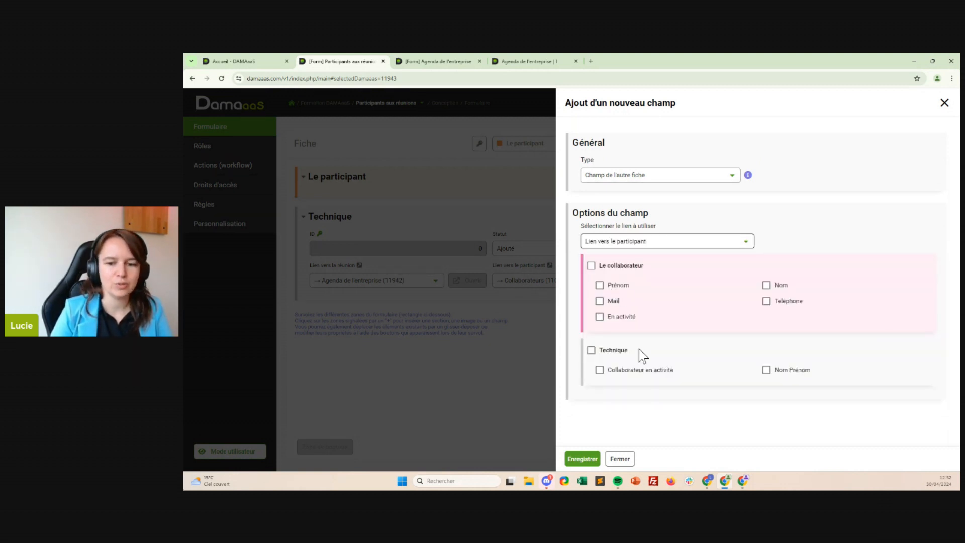
click(781, 372)
click(602, 301)
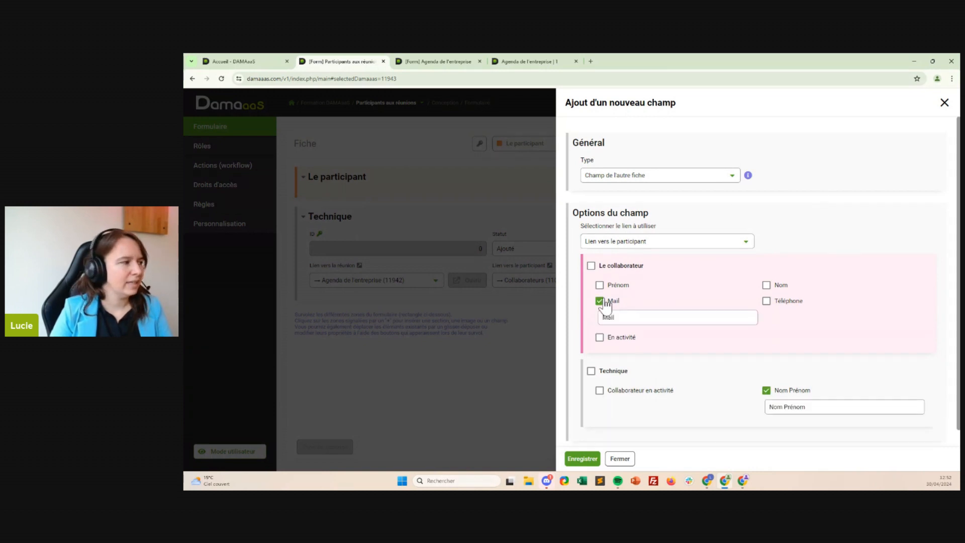
click(767, 301)
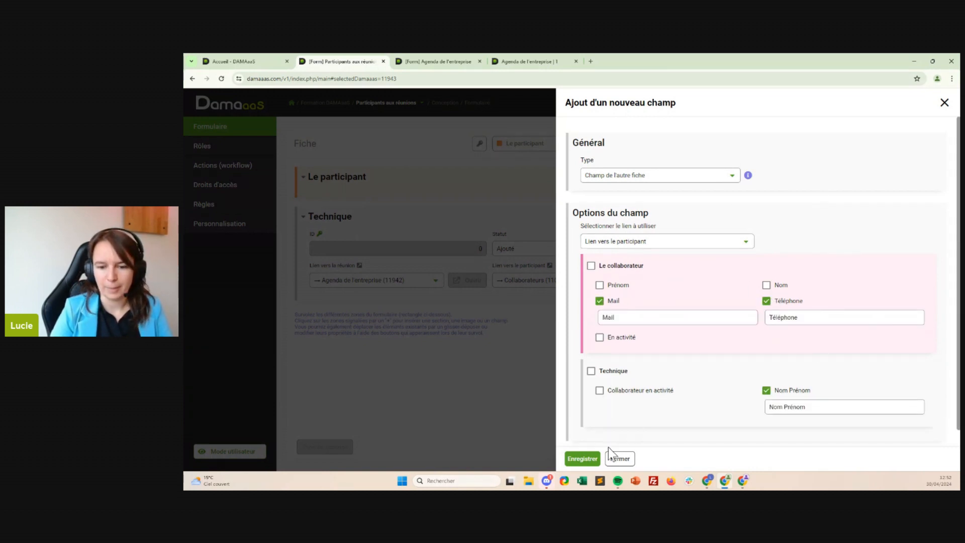
click(582, 458)
drag(332, 232, 578, 211)
drag(344, 207, 555, 193)
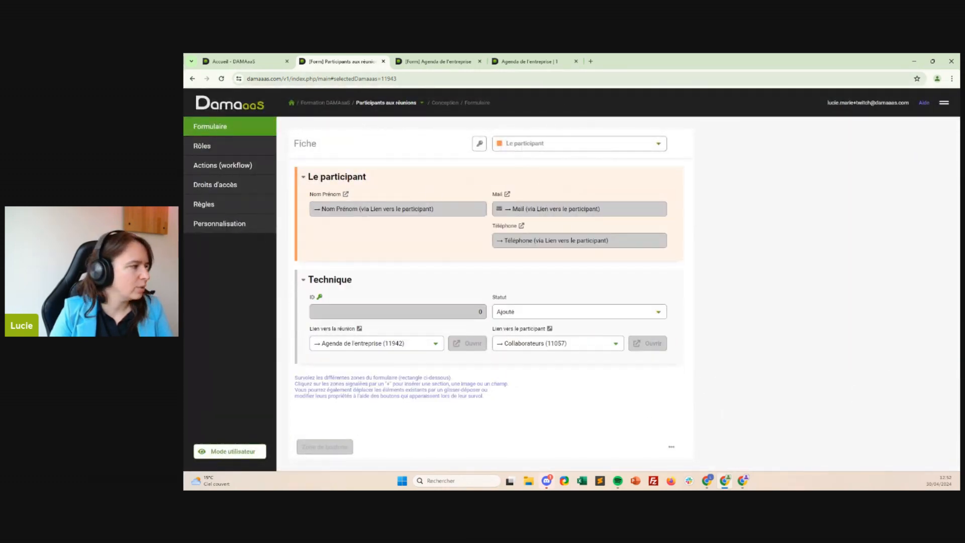
Step: Add a Liste à choix unique field named Réponse du participant below Nom Prénom, with default value En attente
click(389, 242)
click(474, 253)
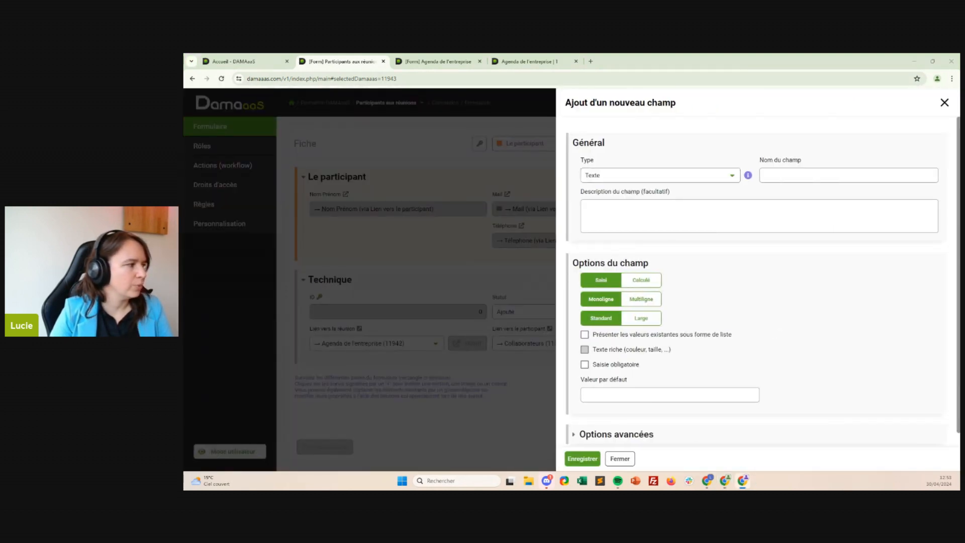
click(709, 176)
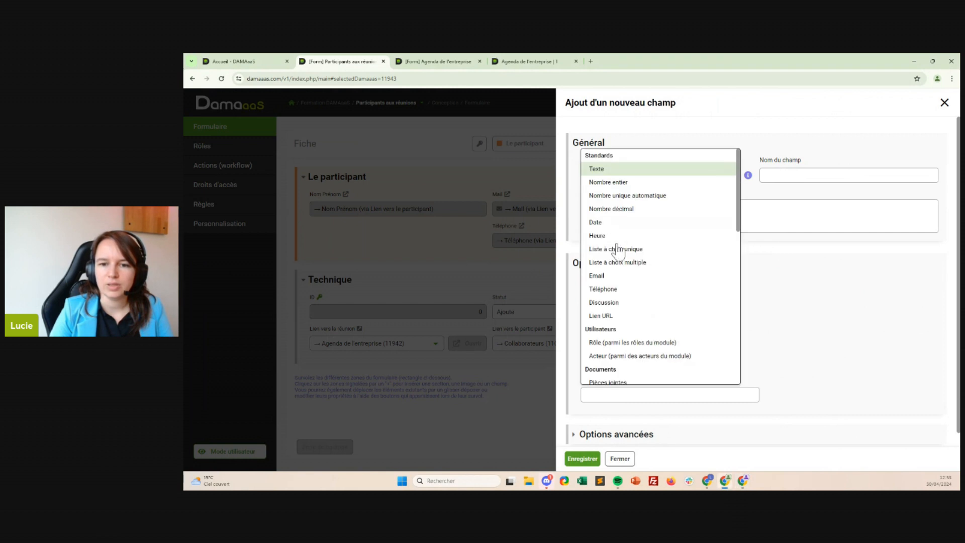
click(611, 249)
click(778, 175)
text(épo)
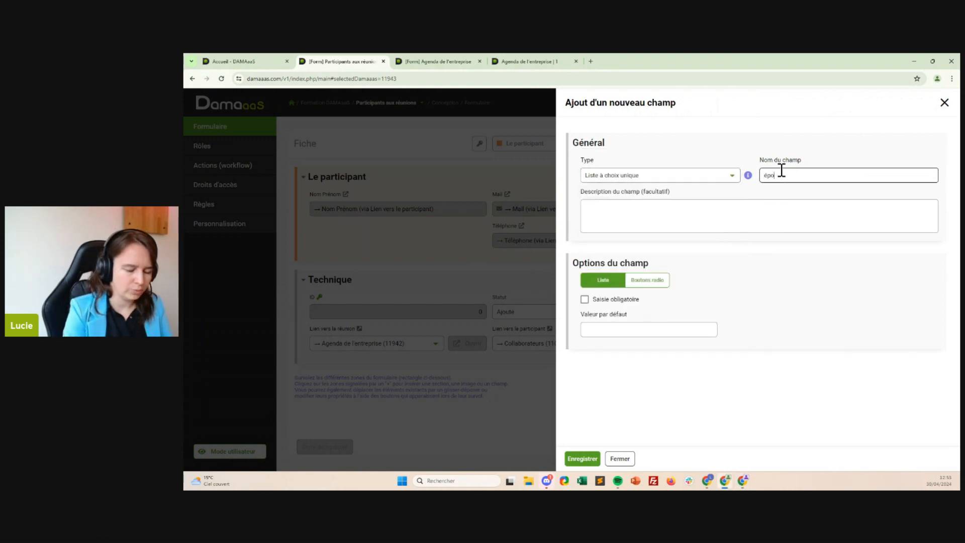
text(nse d)
key(BackSpace)
key(BackSpace)
key(BackSpace)
key(BackSpace)
key(BackSpace)
key(BackSpace)
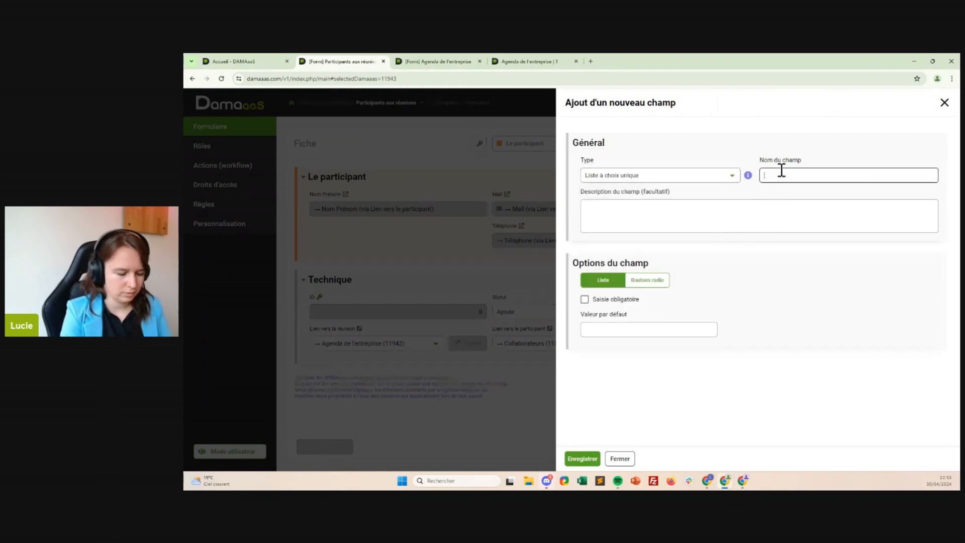
text(Réponse du part)
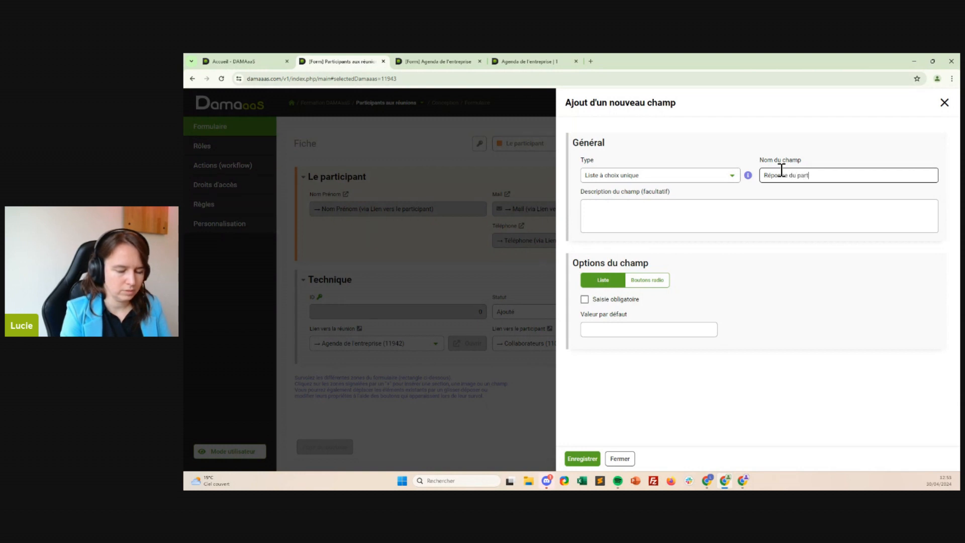
text(icipant)
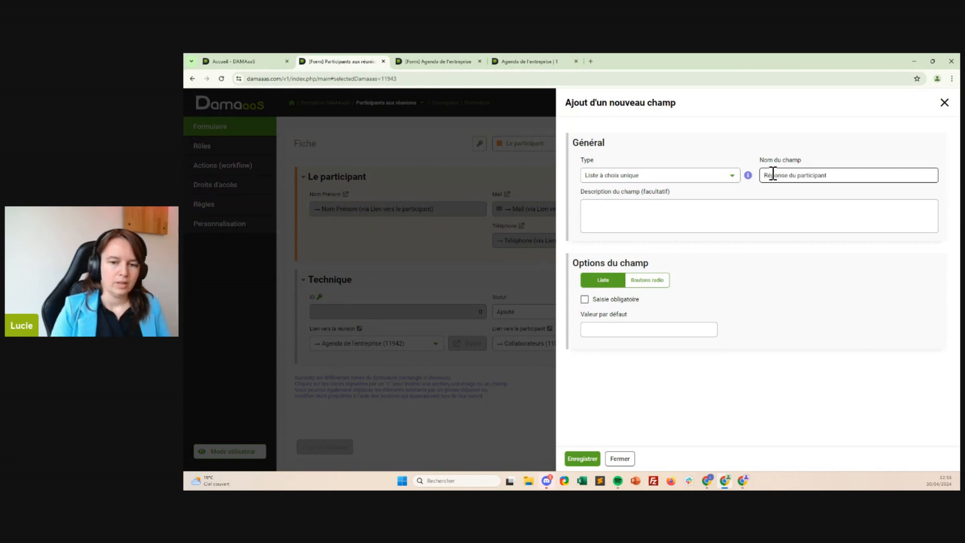
click(669, 328)
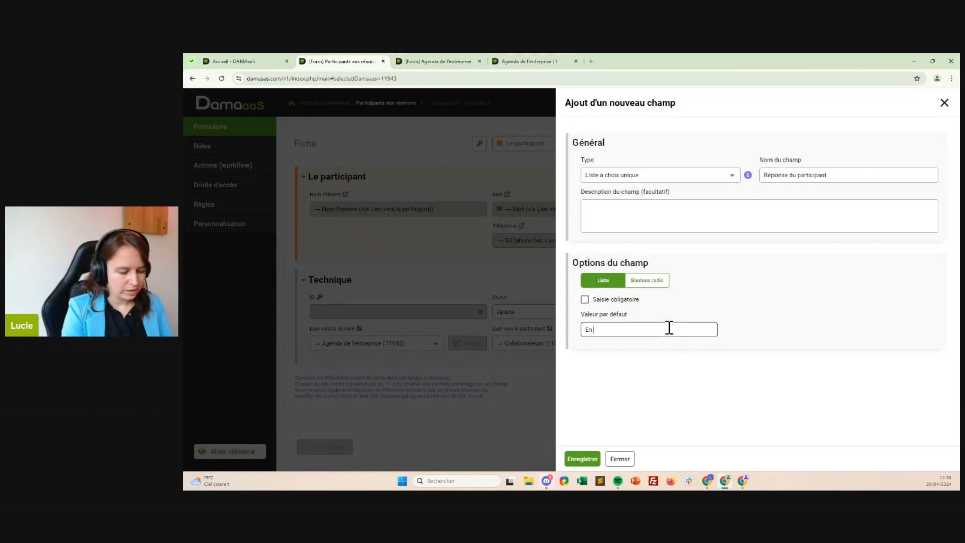
text(En attente)
key(Return)
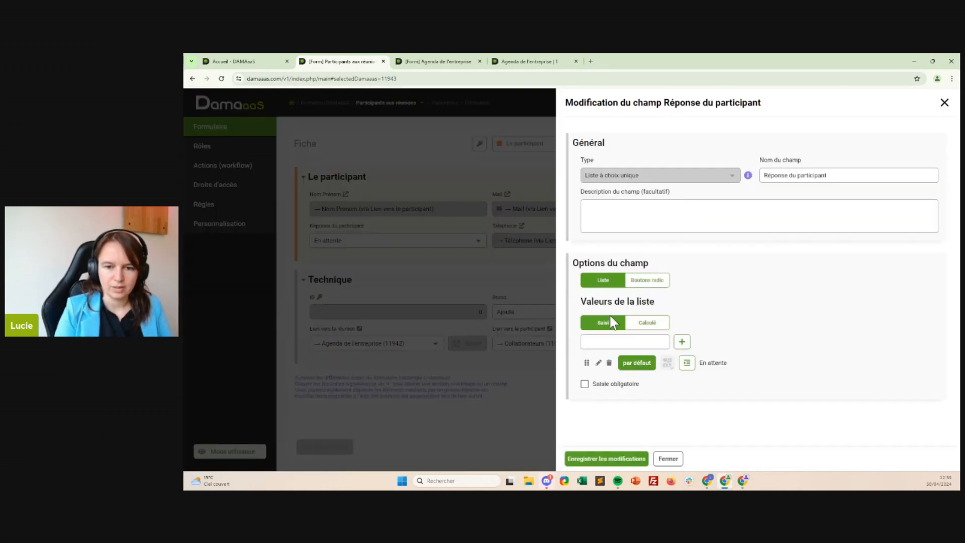
Step: Add the values Sera présent and Sera absent to the Réponse du participant list and save the field
click(611, 342)
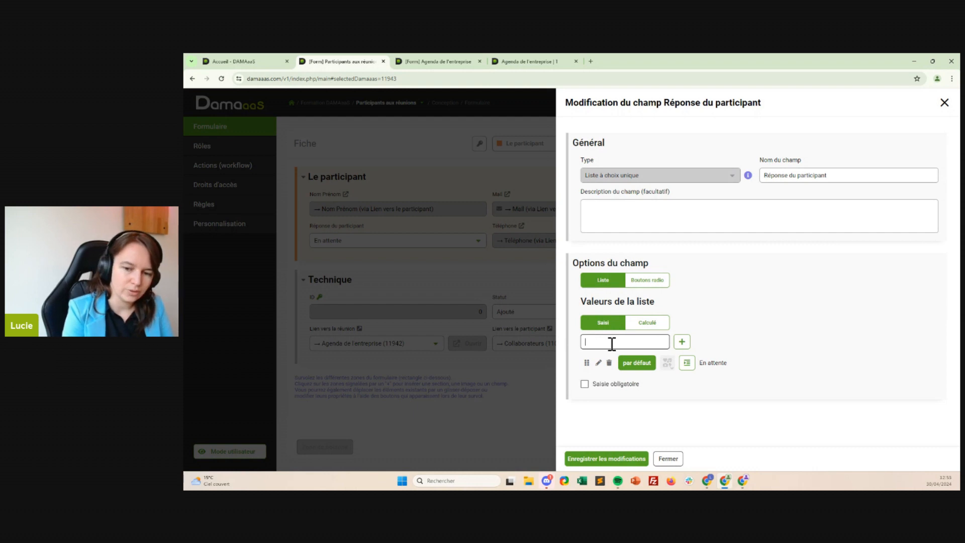
text(Sera présent)
key(Return)
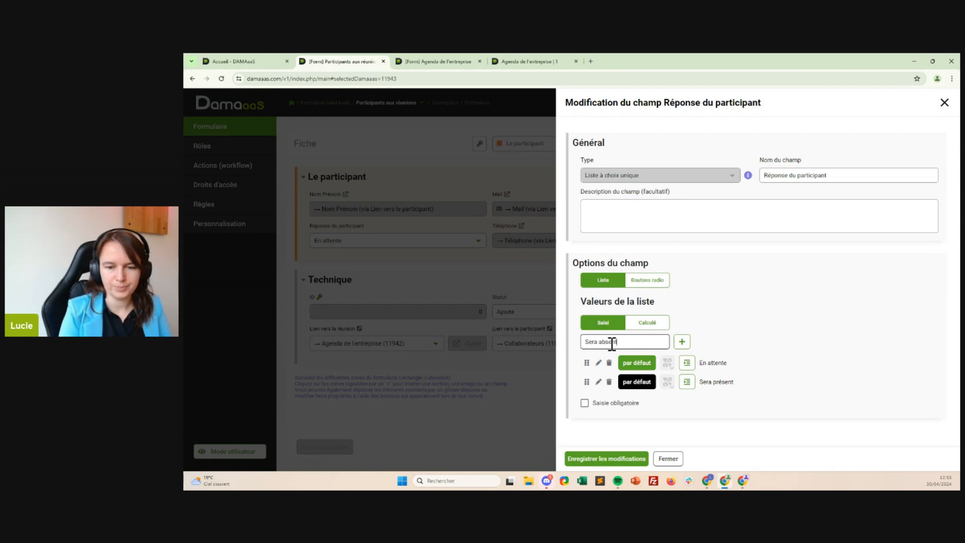
click(688, 343)
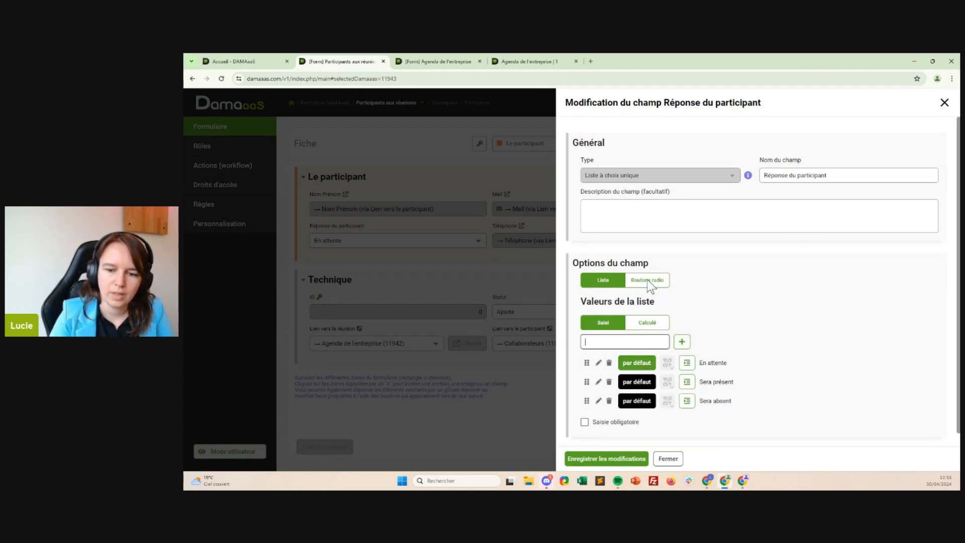
click(599, 458)
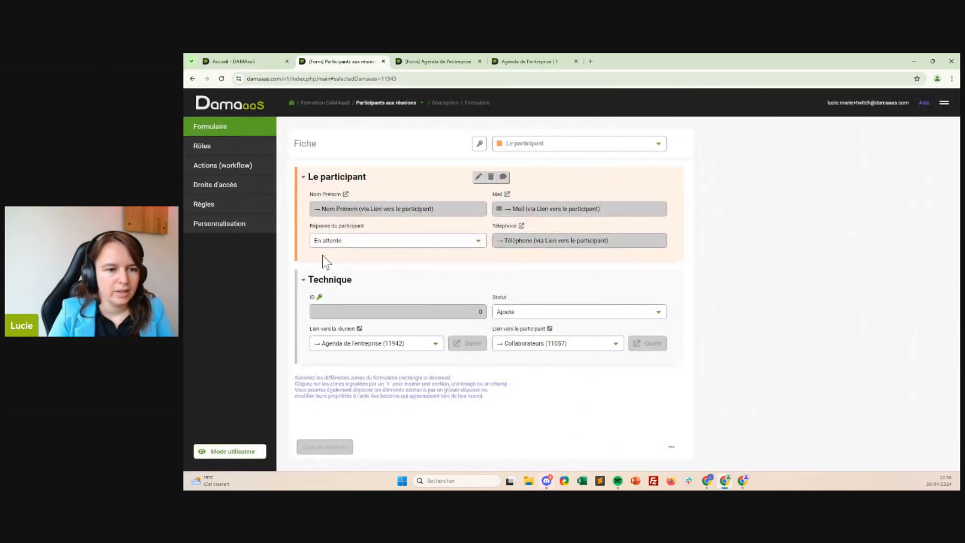
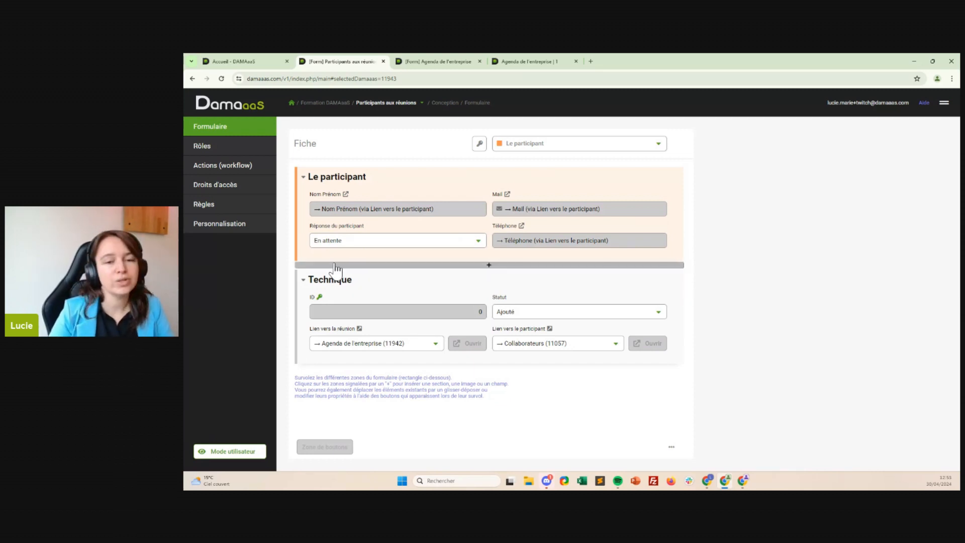
Step: Switch to the Agenda de l'entreprise form and open the Liste des participants field for editing
mouse_move(463, 200)
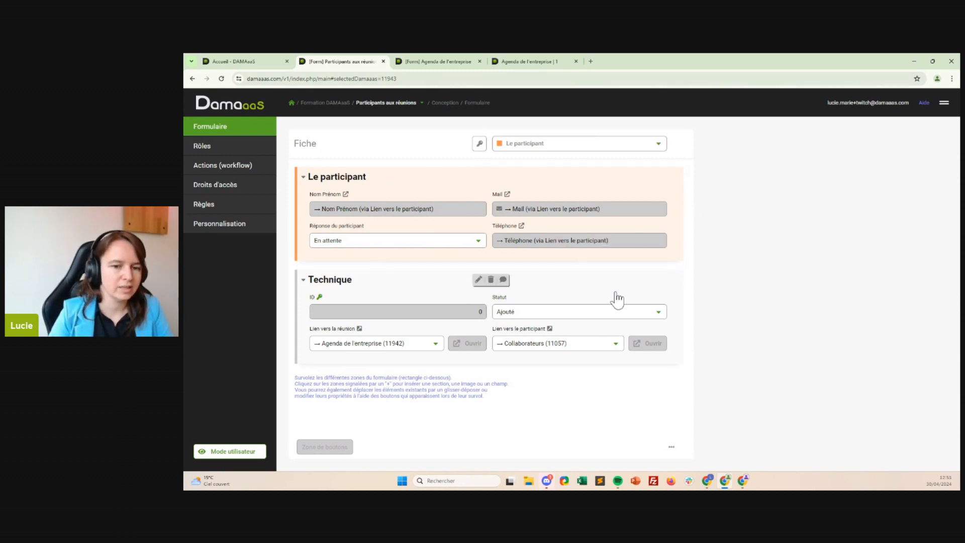
click(448, 61)
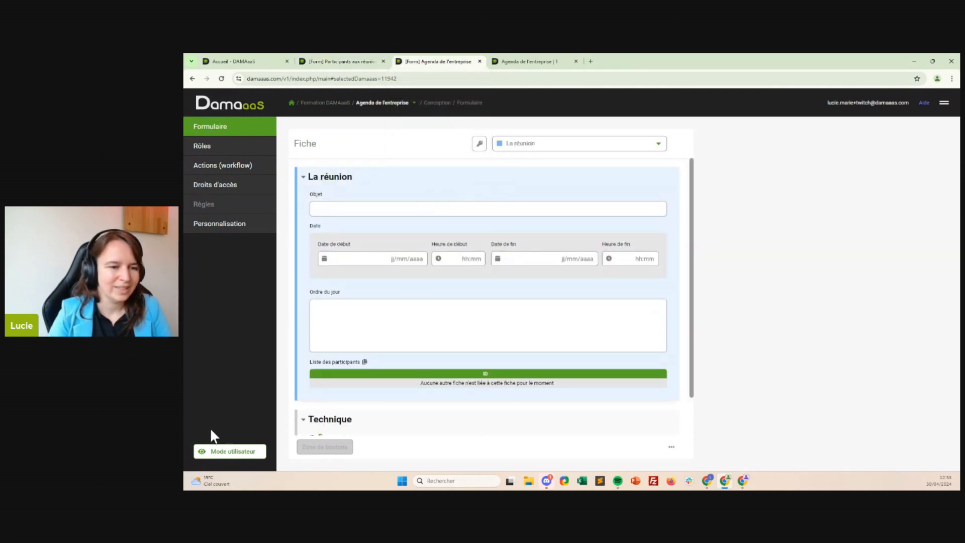
click(332, 61)
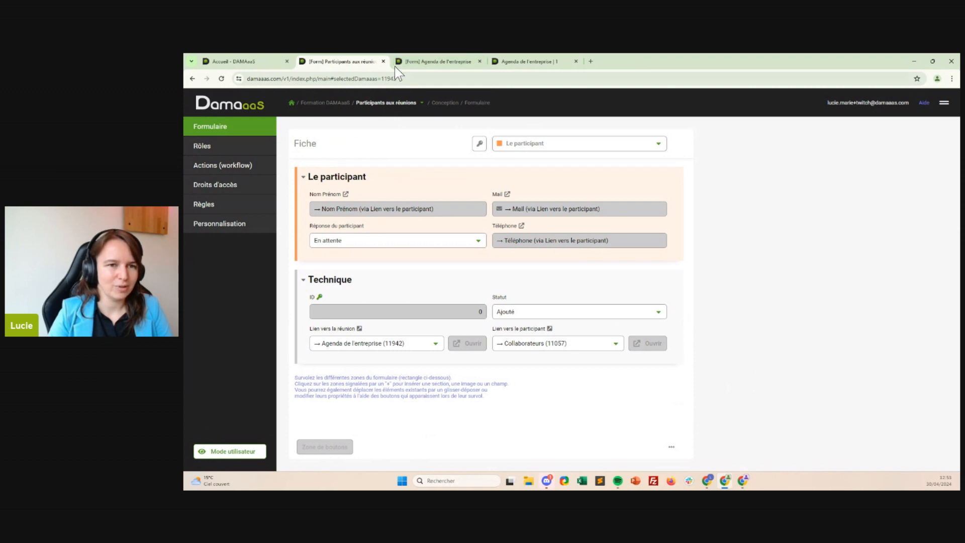
click(430, 62)
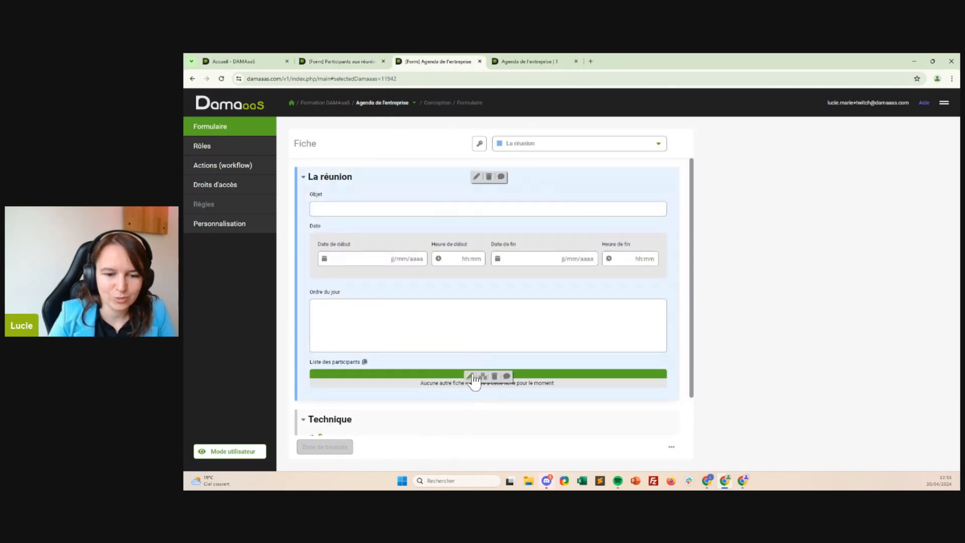
click(471, 376)
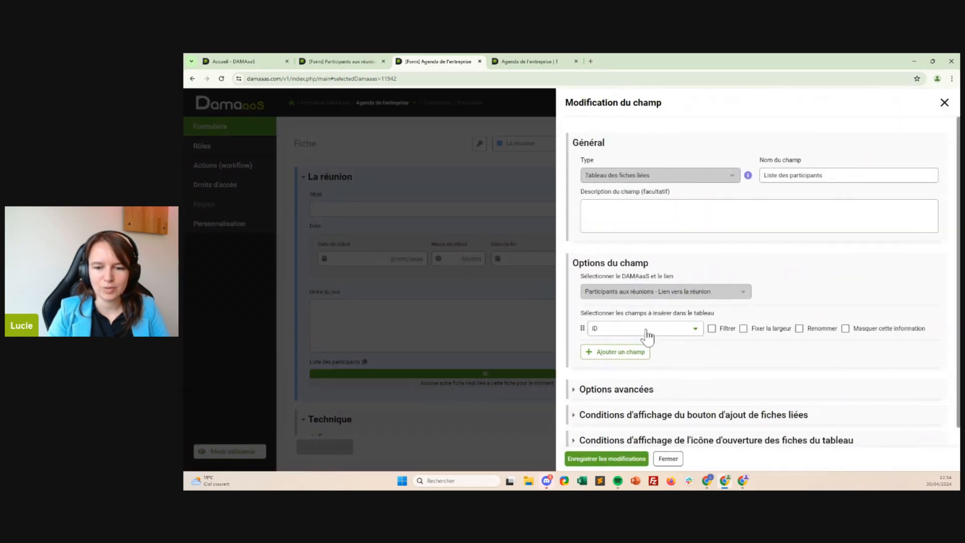
Step: Set the Liste des participants table columns to Nom Prénom, Mail, Téléphone and Réponse du participant
click(653, 332)
click(631, 358)
click(632, 353)
click(633, 353)
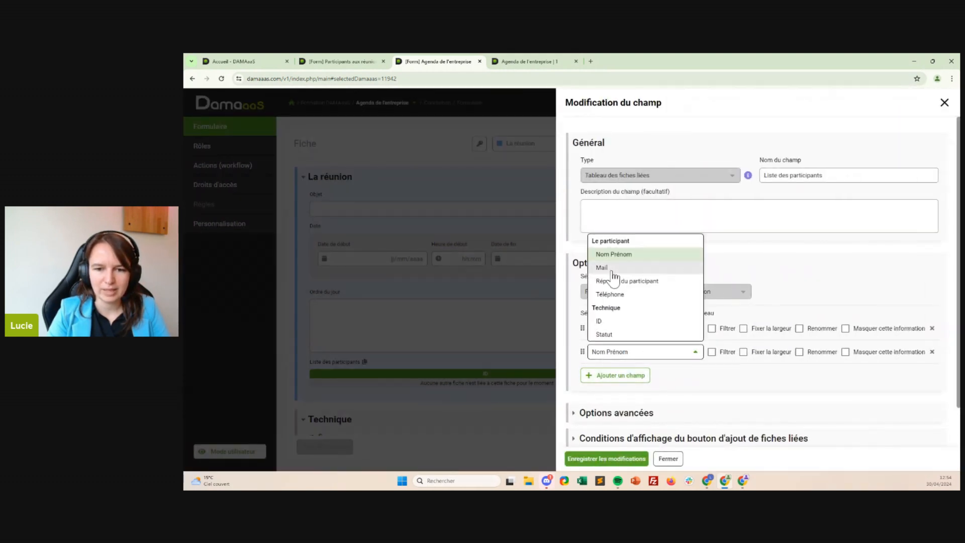
click(612, 270)
click(615, 376)
click(624, 376)
click(627, 318)
click(643, 399)
click(647, 401)
click(630, 329)
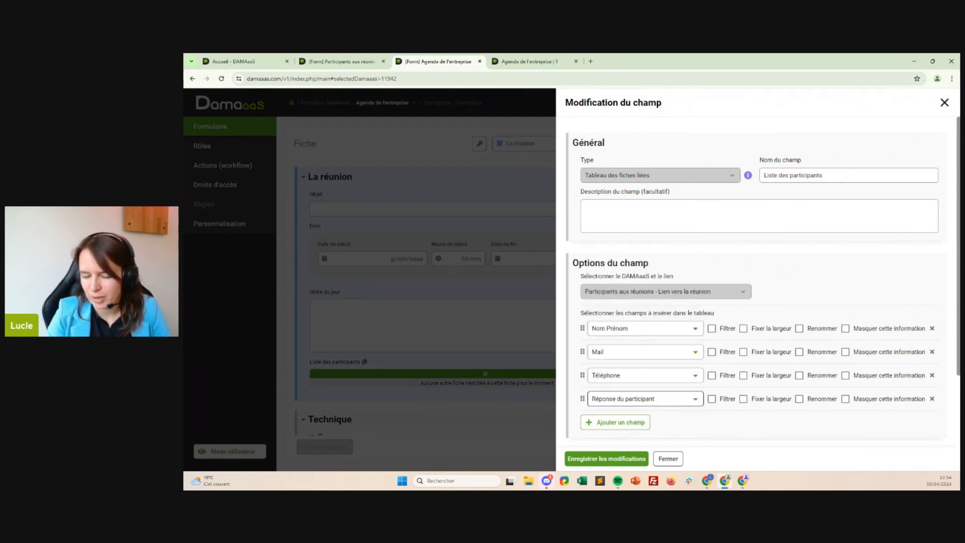
Step: Rename the Réponse du participant column as Réponse and save the table field
scroll(729, 314, down, 1)
scroll(729, 315, down, 2)
click(799, 308)
click(740, 327)
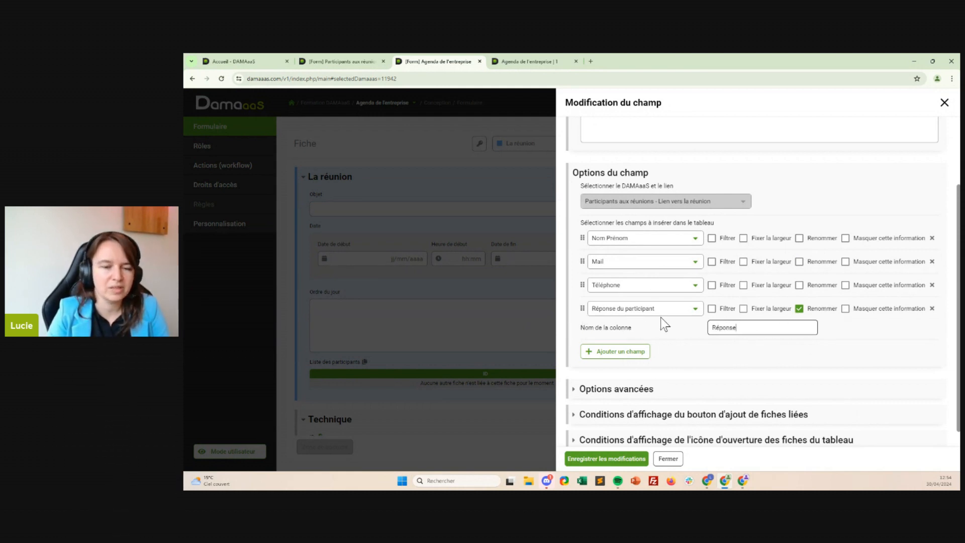
click(607, 458)
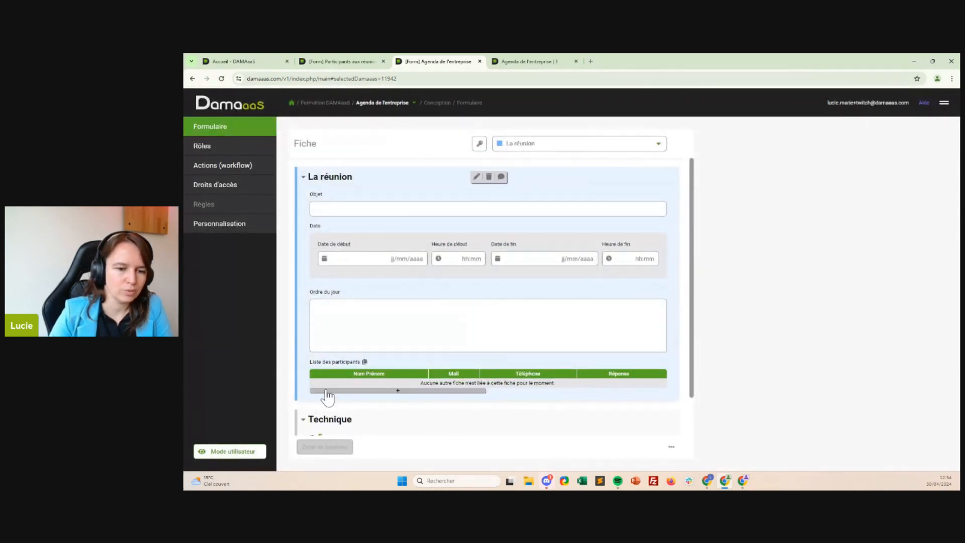
Step: Return to the Agenda de l'entreprise records in user mode, close the new meeting record and reopen it from the list
click(352, 61)
click(527, 61)
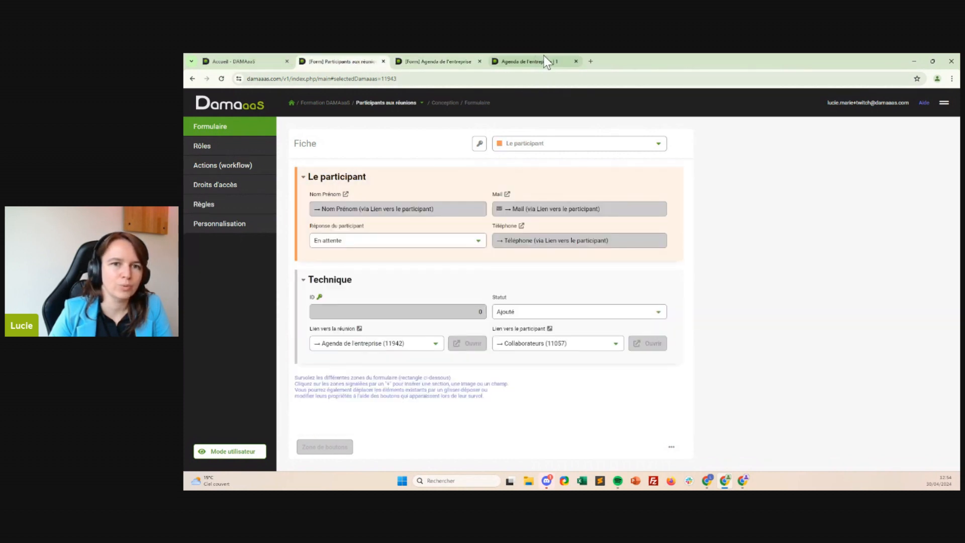
click(758, 102)
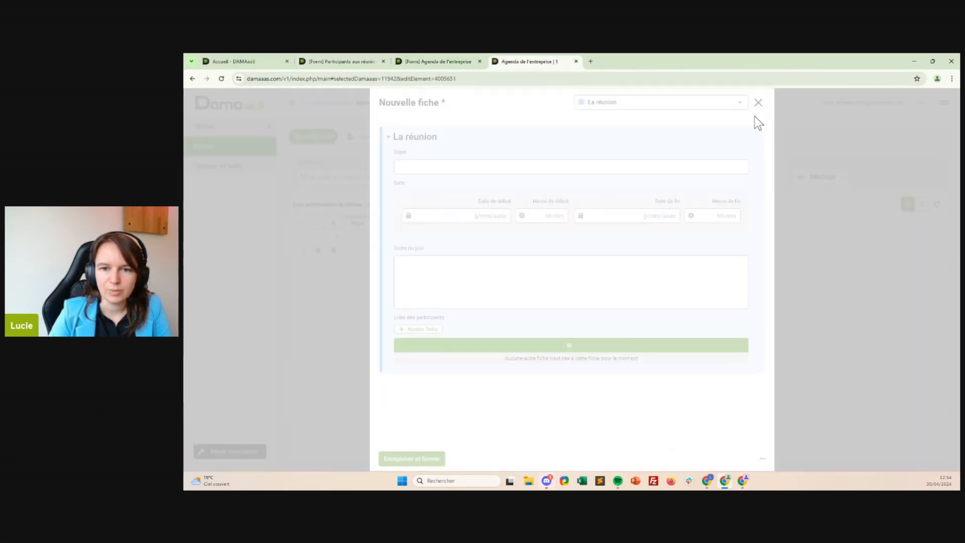
click(648, 431)
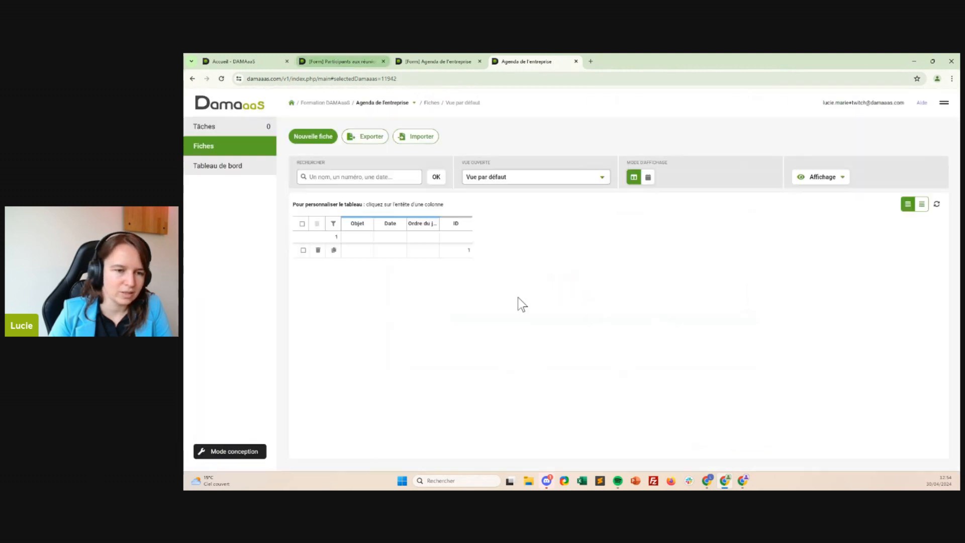
click(410, 255)
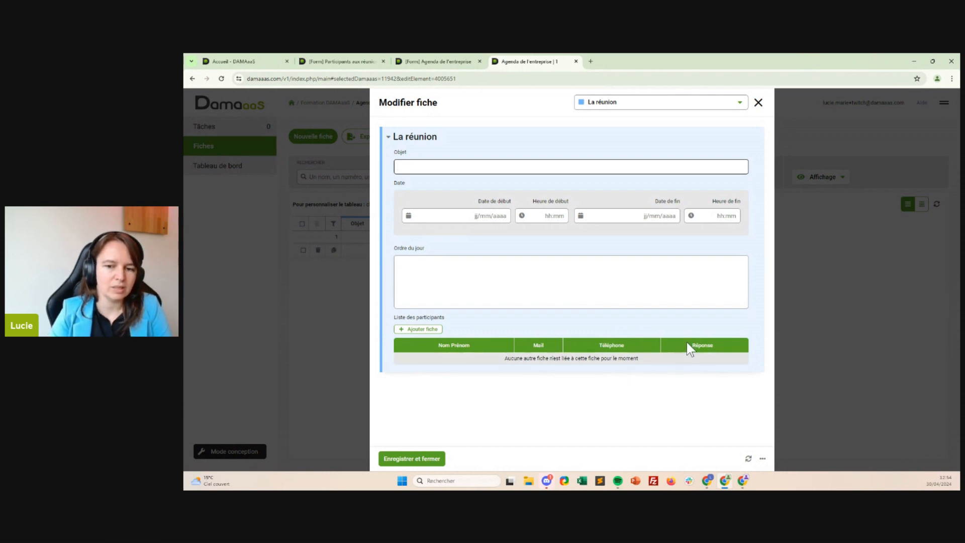
Step: Open a new participant record from Liste des participants, check the Réponse du participant choices, and close it
click(420, 329)
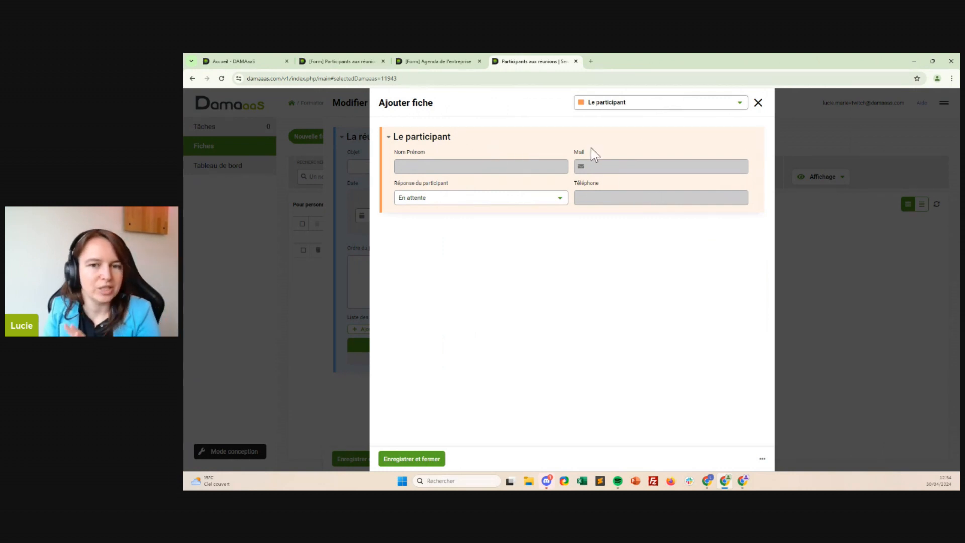
click(548, 200)
click(420, 216)
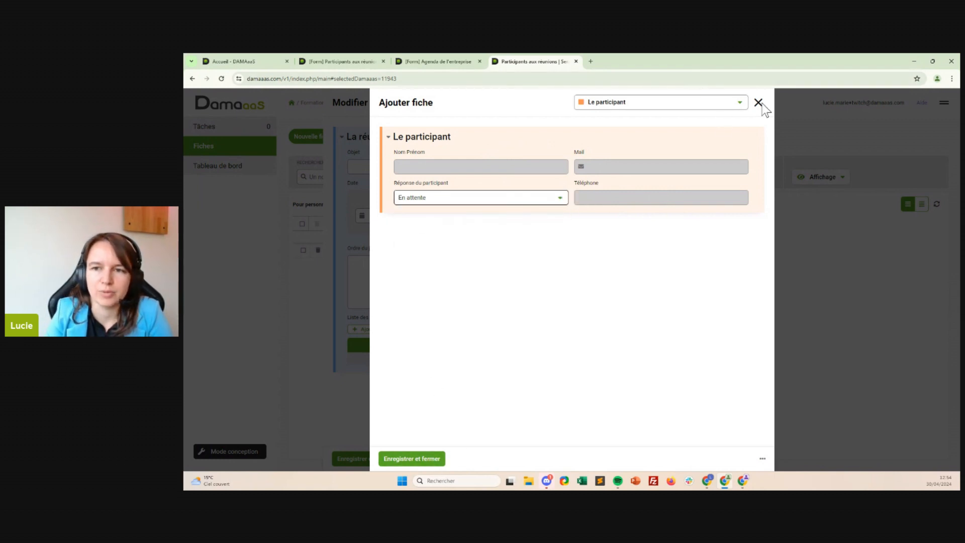
click(758, 103)
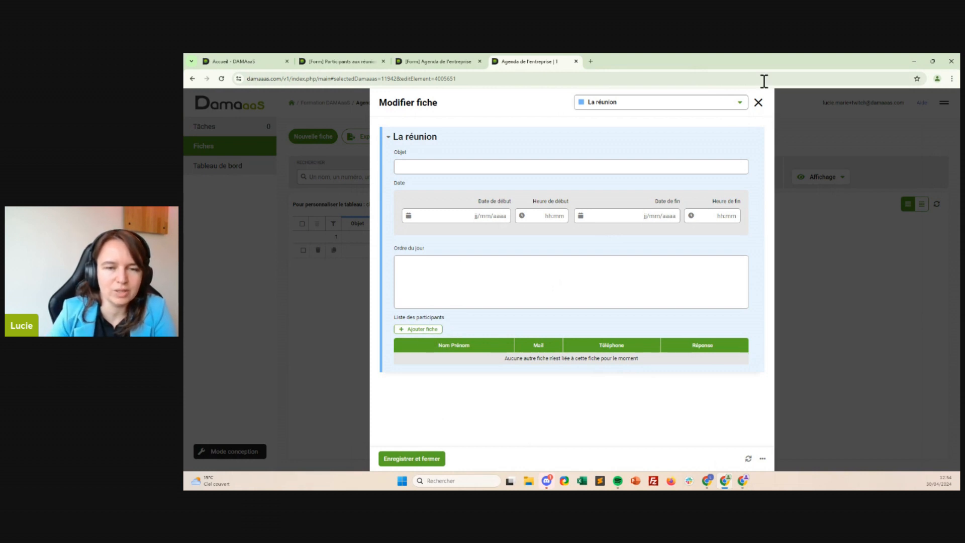
Step: Return to the Agenda de l'entreprise form, edit the Liste des participants field and expand its advanced options
click(433, 61)
click(518, 64)
click(436, 62)
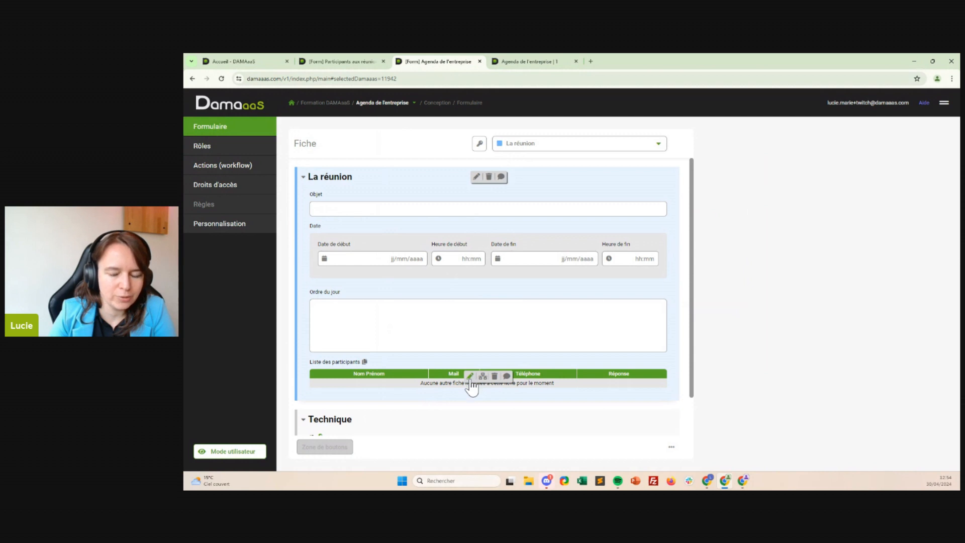
click(470, 376)
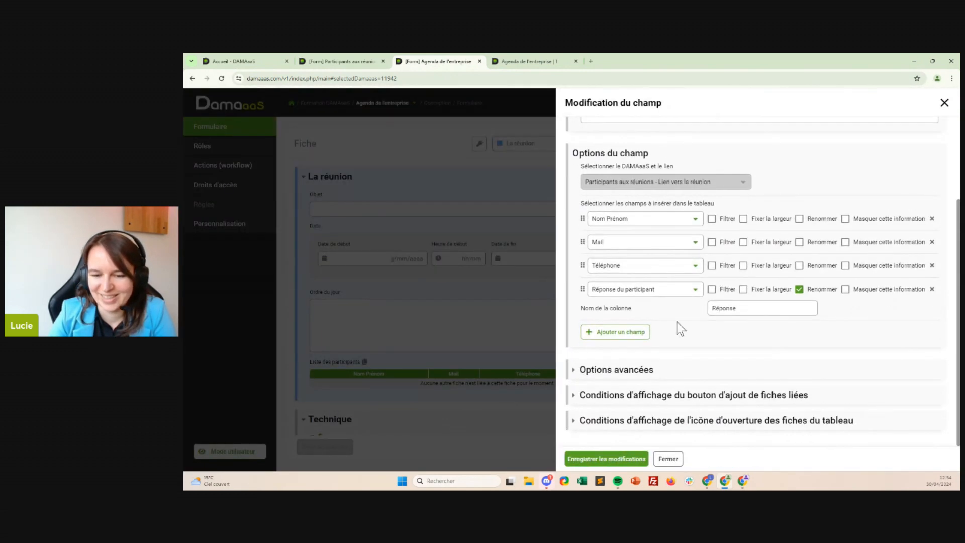
click(643, 370)
click(635, 291)
click(637, 291)
click(695, 294)
click(625, 376)
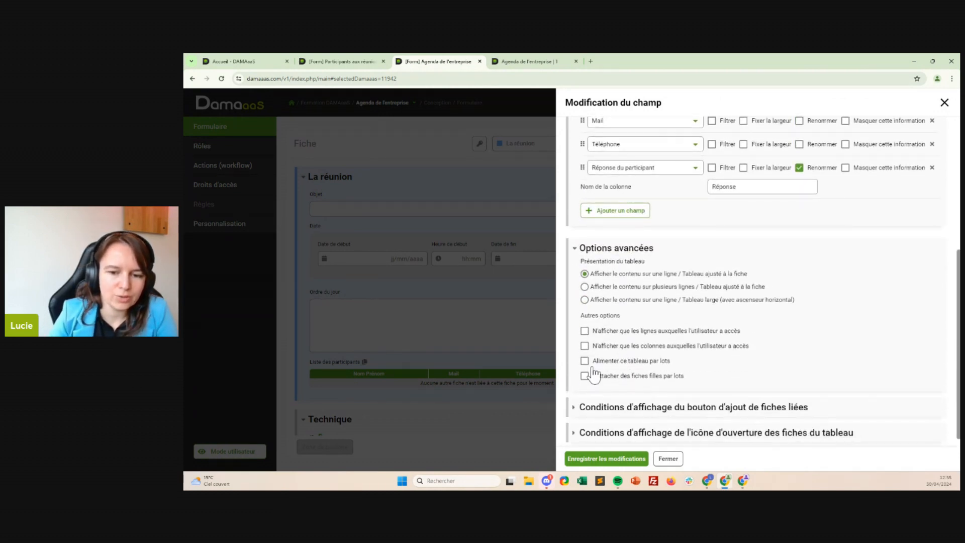
Step: Enable feeding the Liste des participants table in batches, using the link Collaborateurs via Lien vers le participant
click(584, 361)
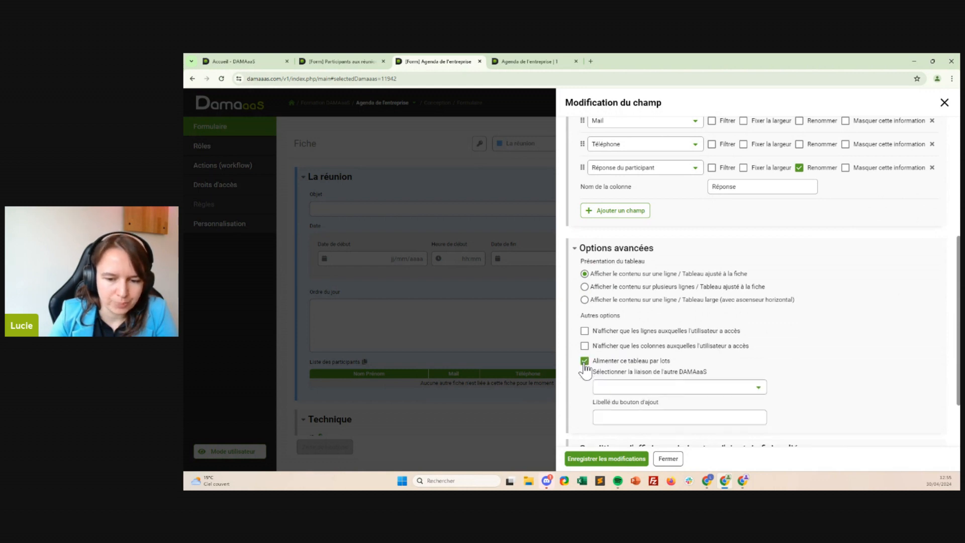
click(649, 390)
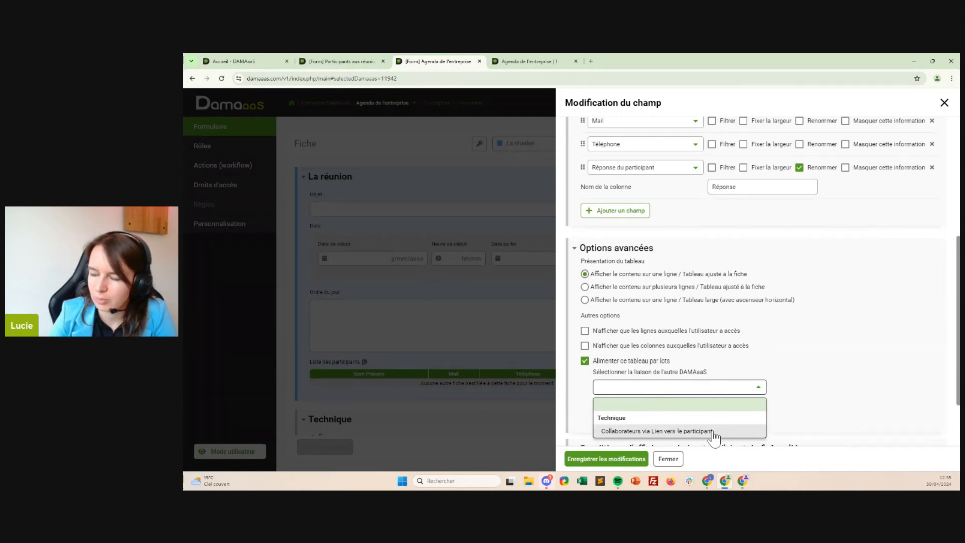
scroll(696, 377, down, 2)
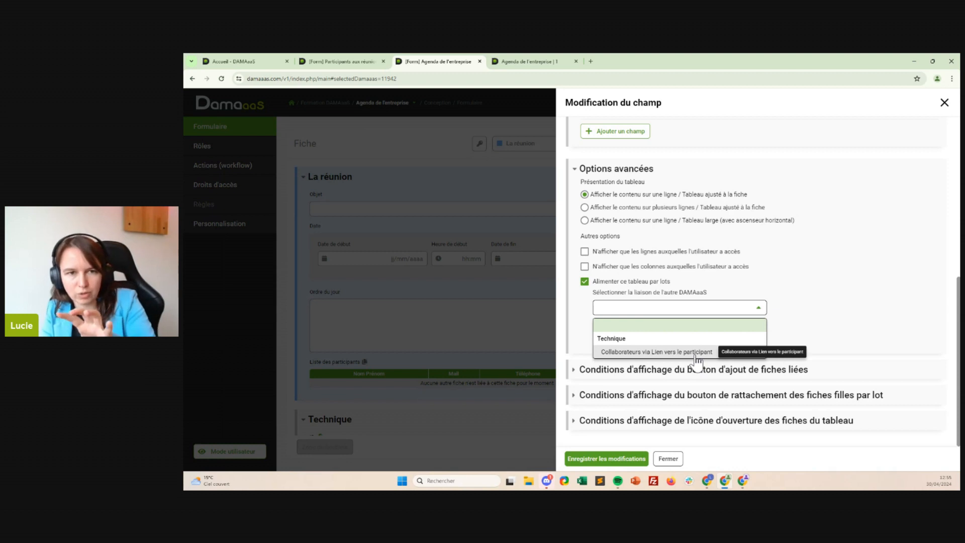
click(355, 62)
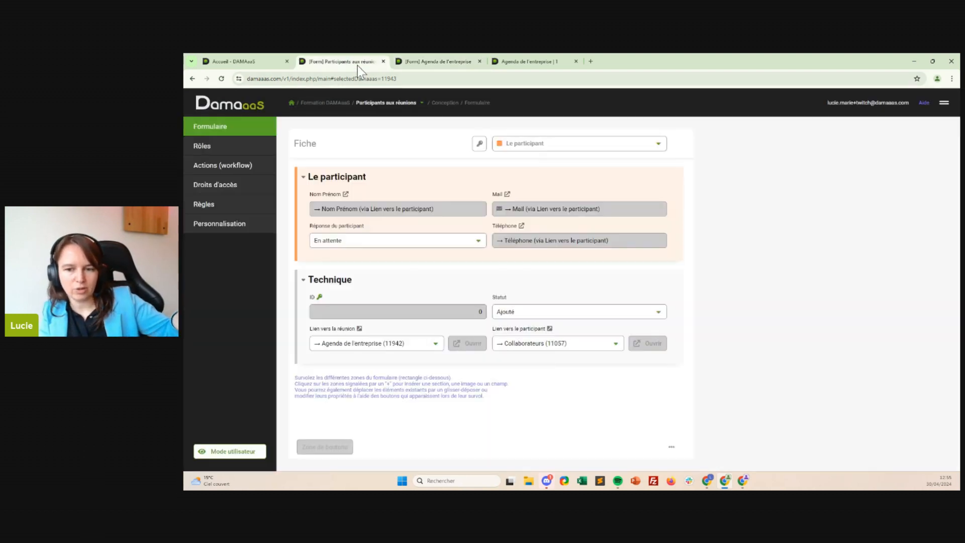
click(425, 58)
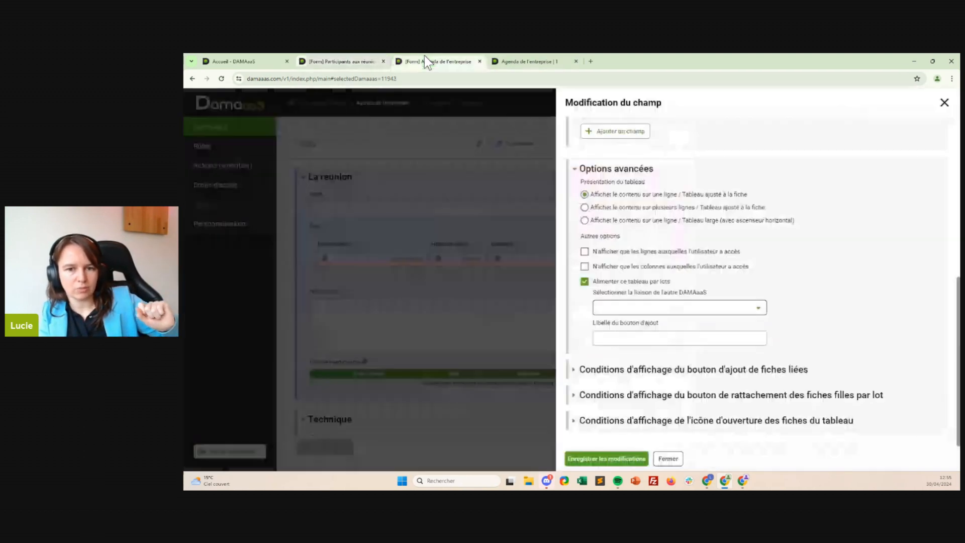
click(706, 311)
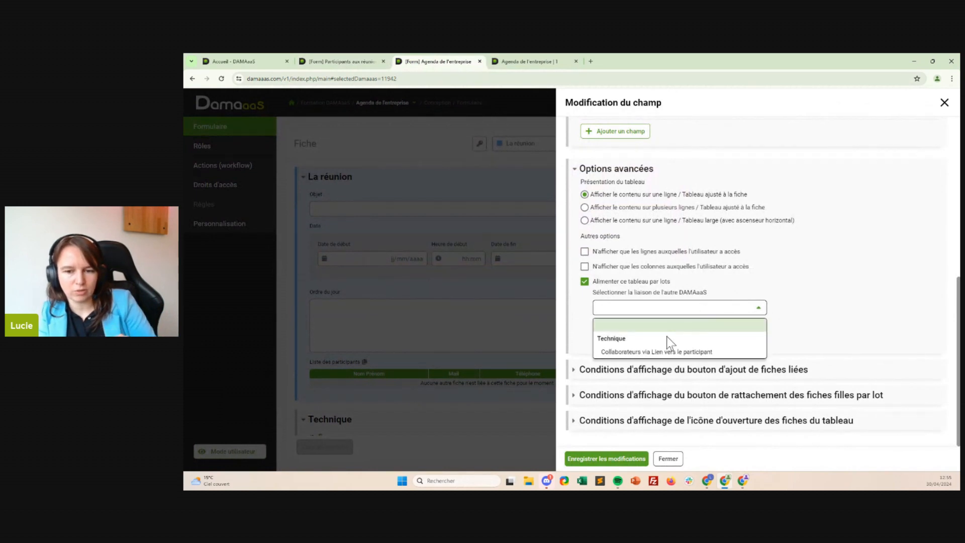
click(660, 352)
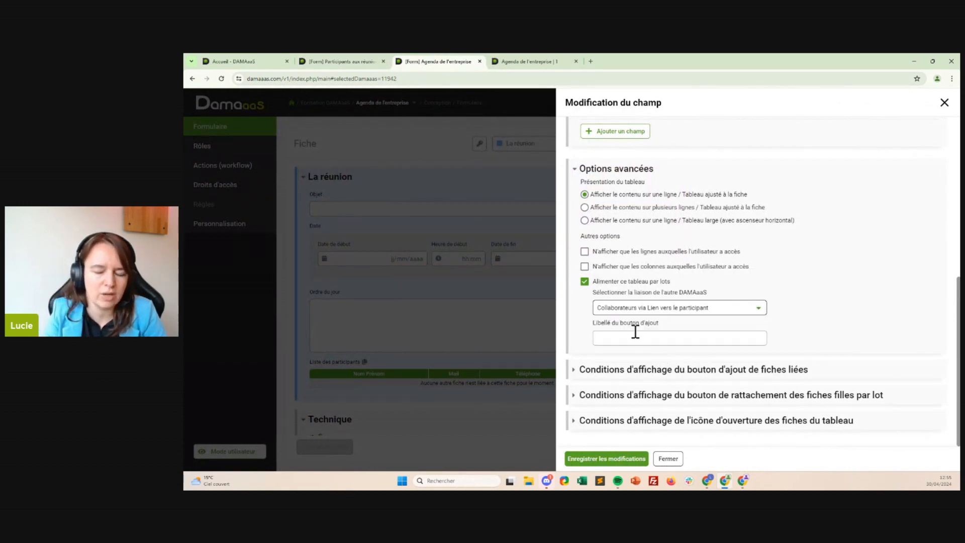
Step: Label the batch add button "Ajouter des participants" and save the field changes
click(637, 337)
text(Ajouter des participants)
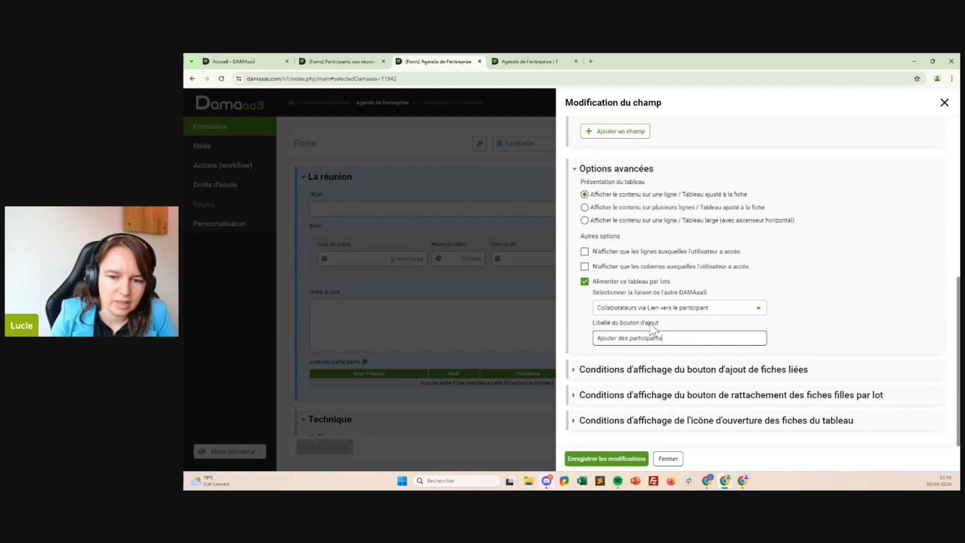
click(610, 459)
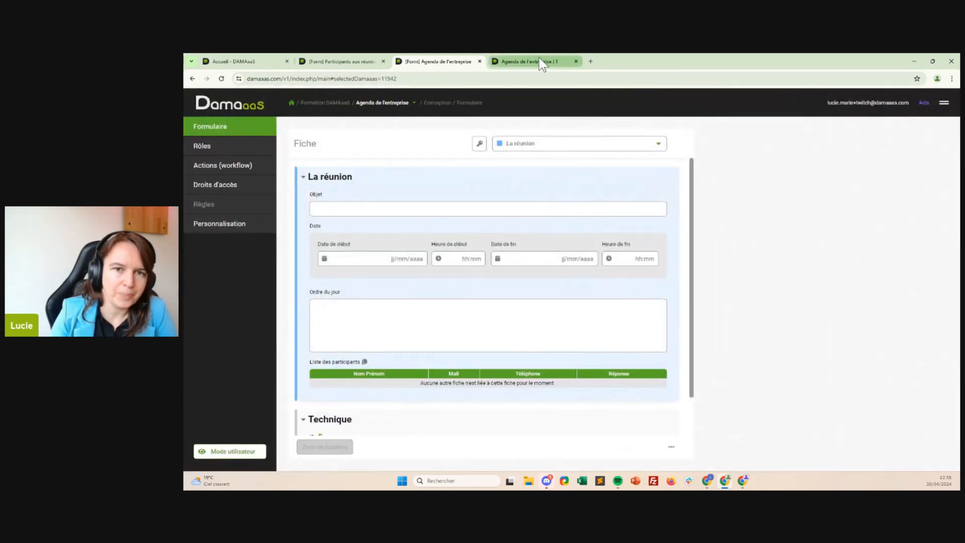
Step: Close and reopen the meeting record in the Agenda de l'entreprise list, then check the single linked-record form and close it
click(536, 61)
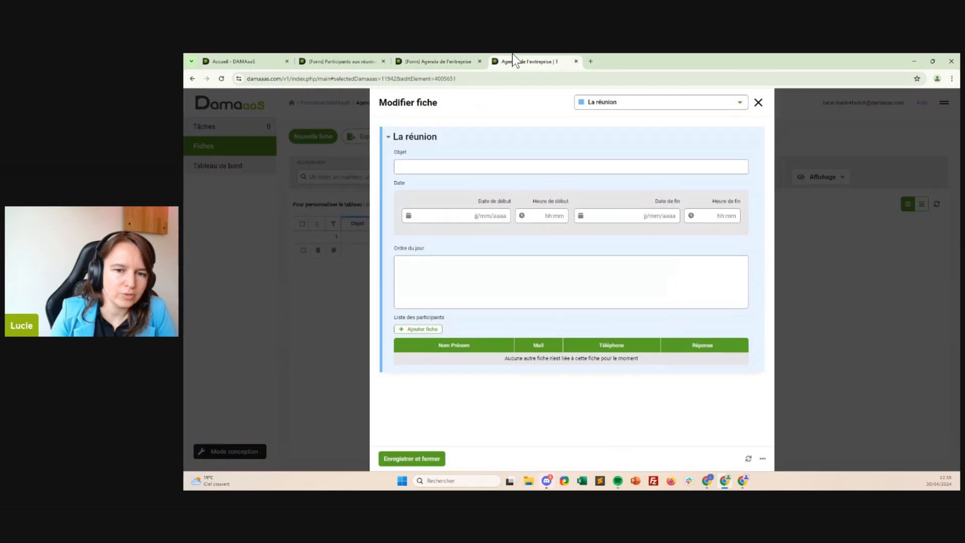
click(758, 104)
click(379, 253)
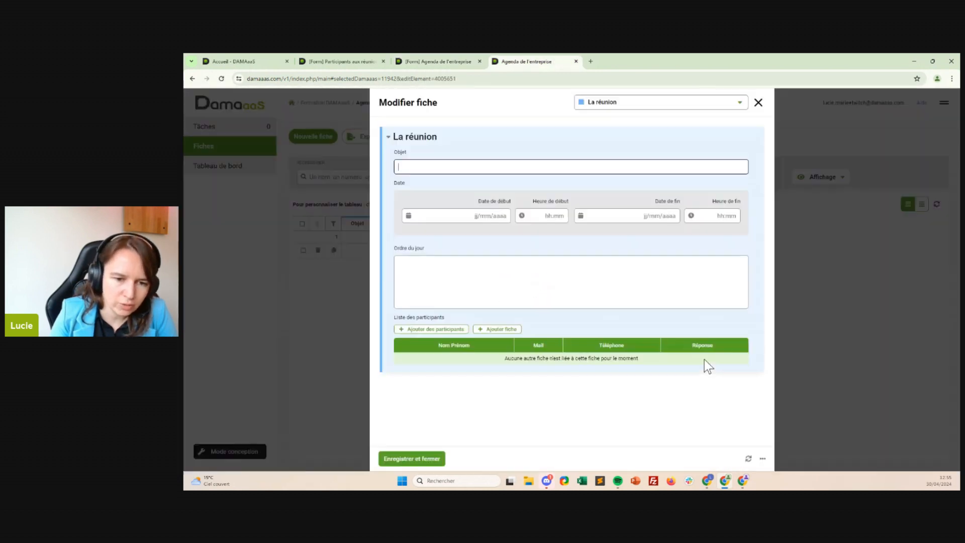
click(489, 334)
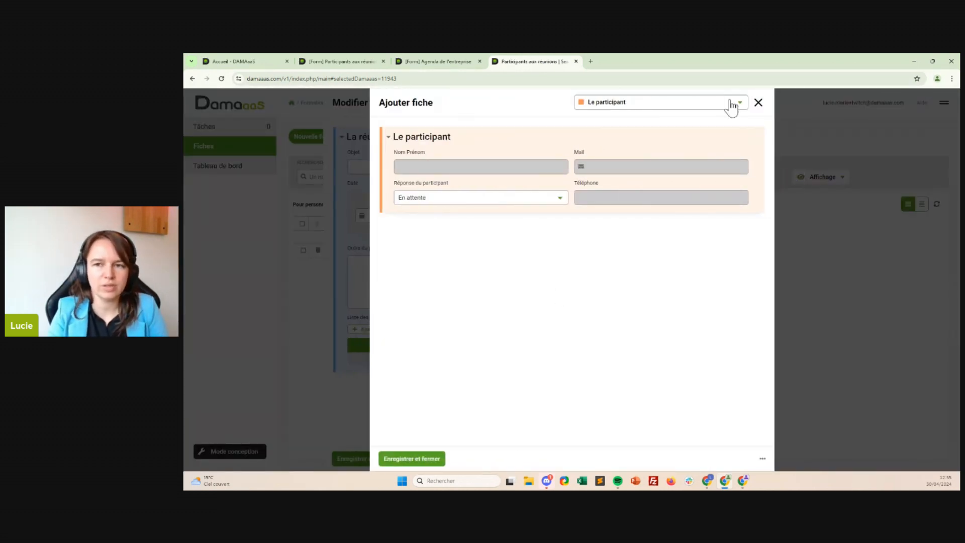
click(757, 101)
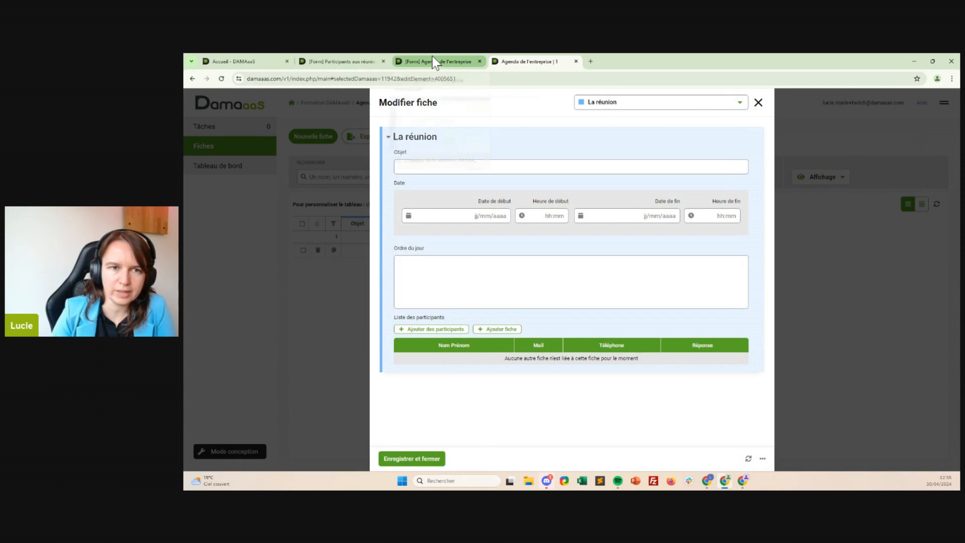
Step: Set the default display of the Liste des participants field's linked-record add button to Masqué and save the field
click(436, 64)
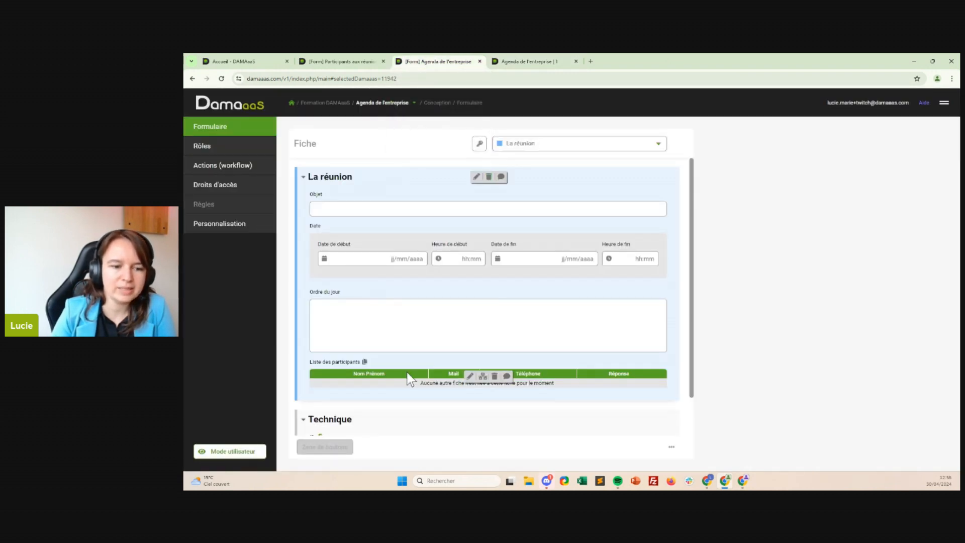
click(470, 375)
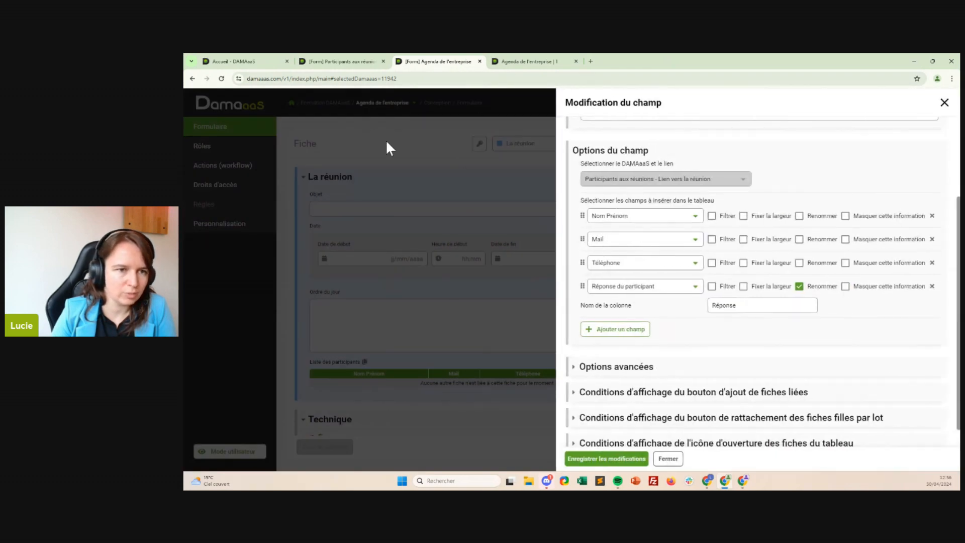
scroll(734, 317, down, 1)
click(617, 347)
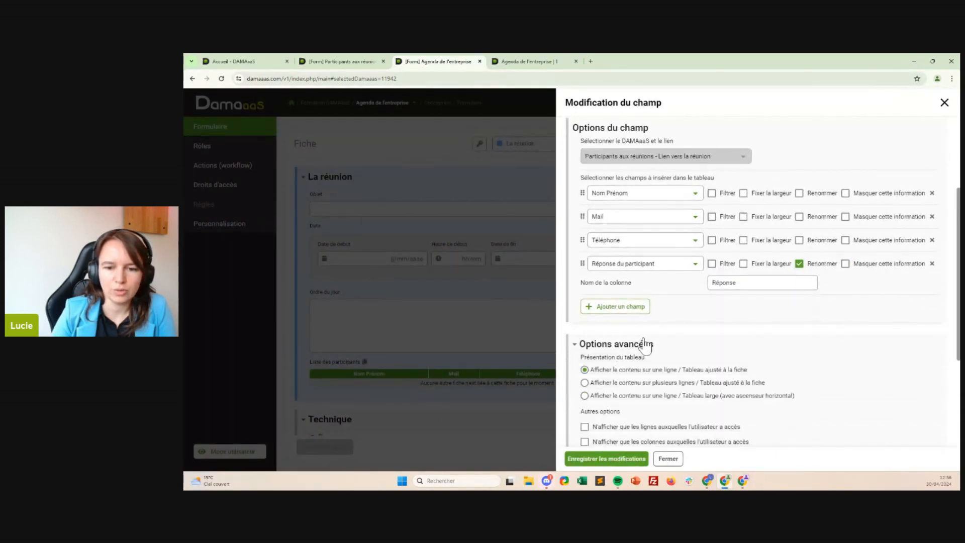
scroll(744, 301, down, 2)
scroll(744, 301, down, 2)
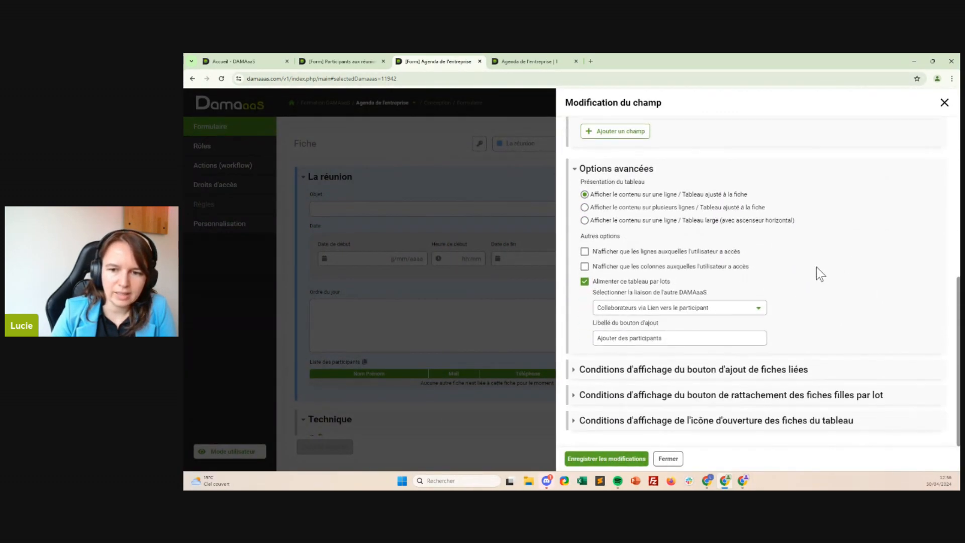
click(636, 375)
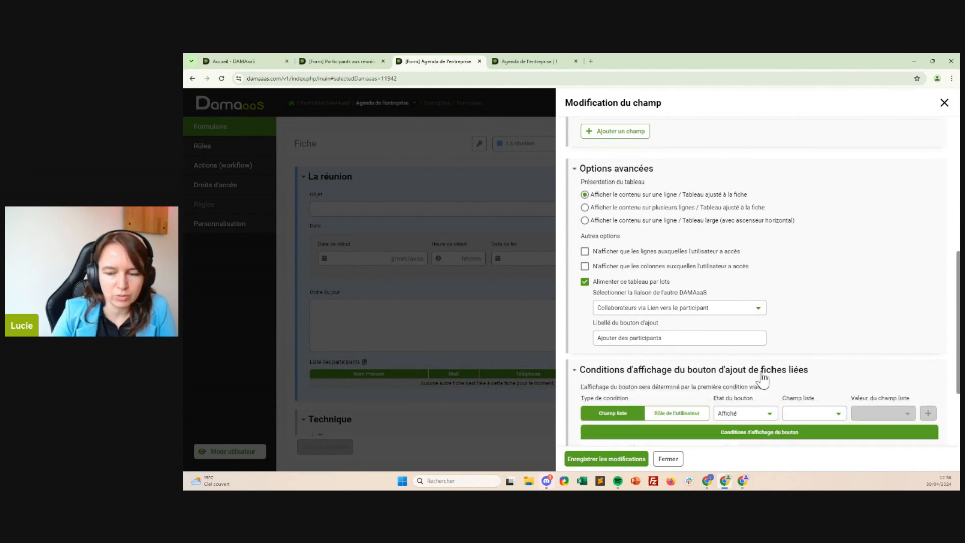
scroll(819, 349, down, 3)
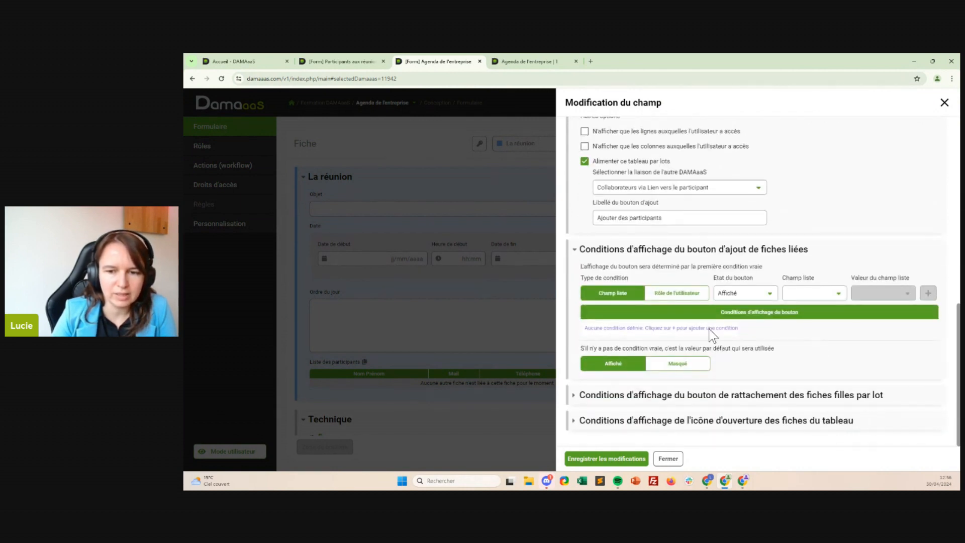
click(667, 366)
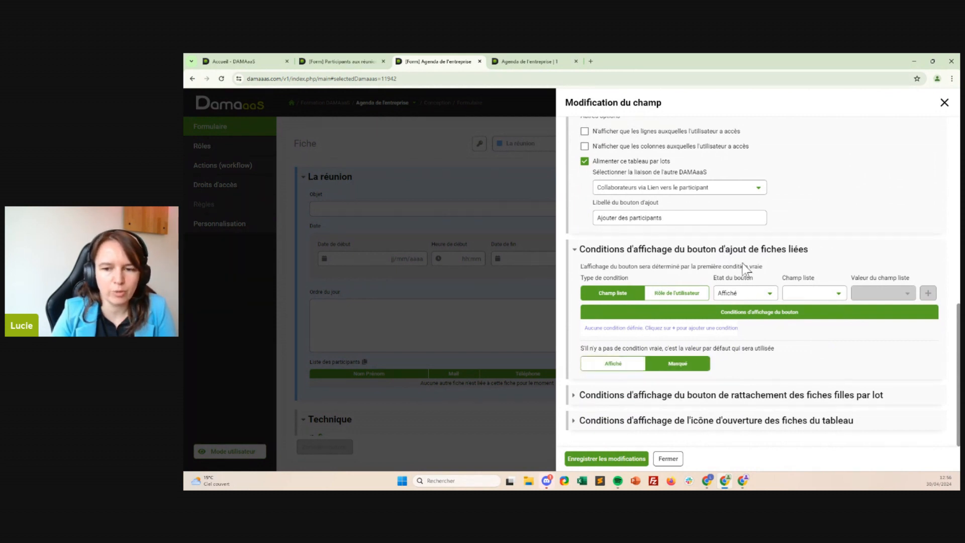
click(615, 458)
Step: Refresh the meeting record, try out the individual and select-all choices for adding participants, and cancel without adding any
click(526, 62)
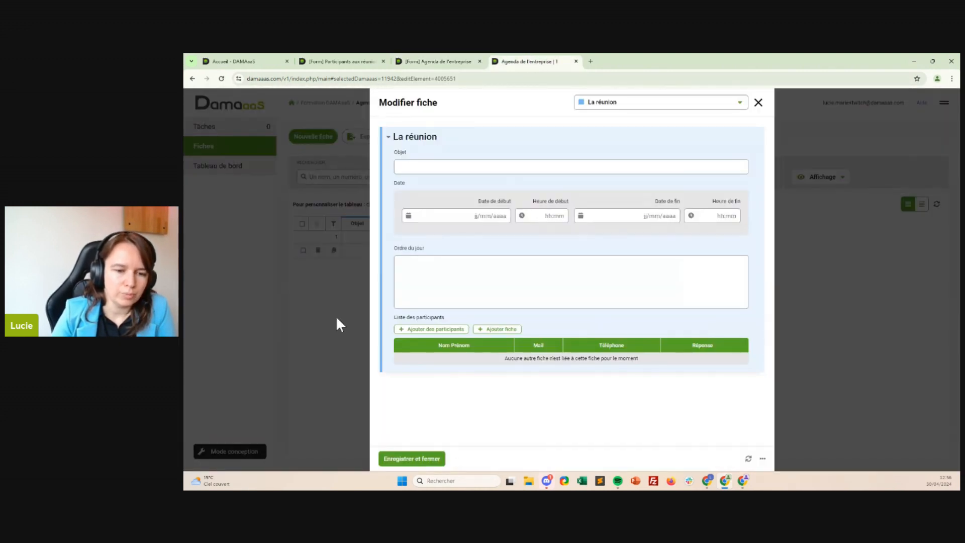
click(749, 459)
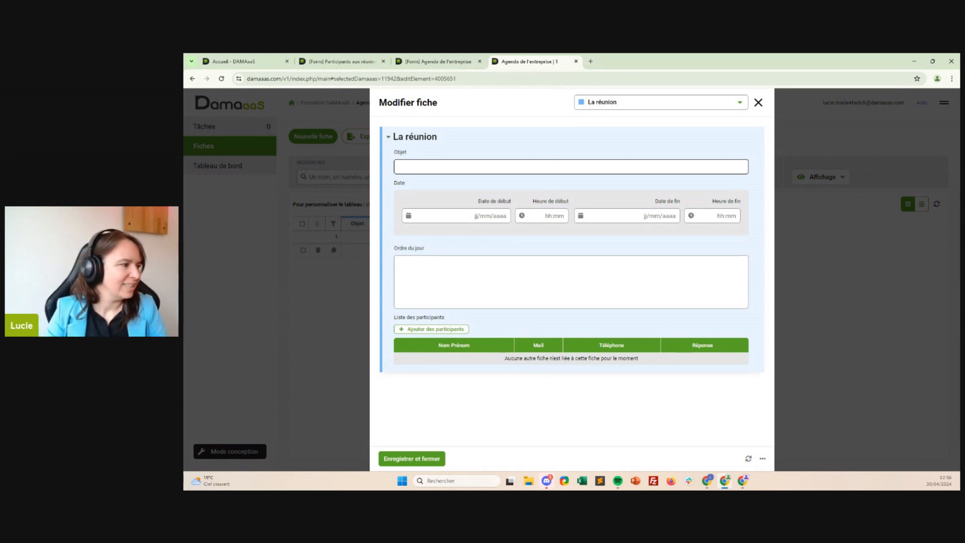
click(431, 333)
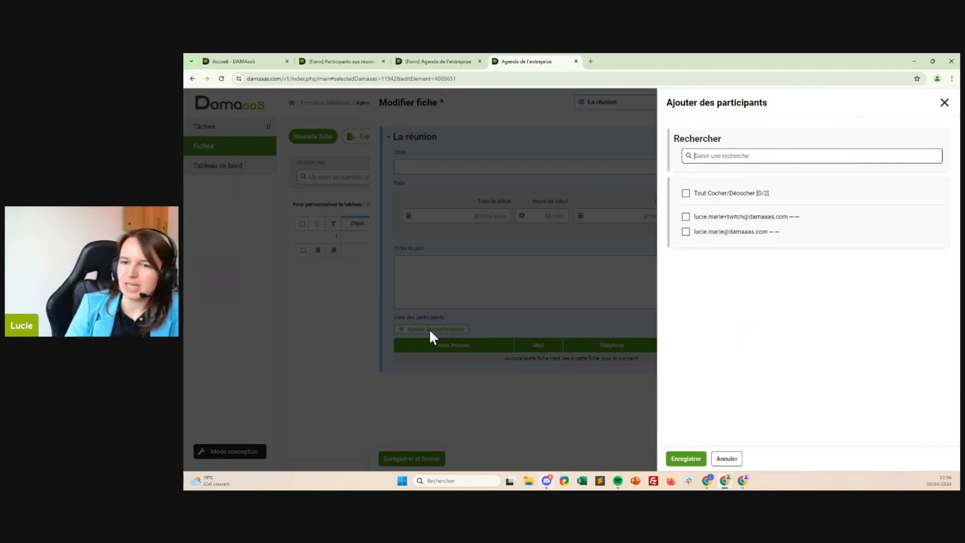
click(689, 218)
click(704, 232)
click(687, 194)
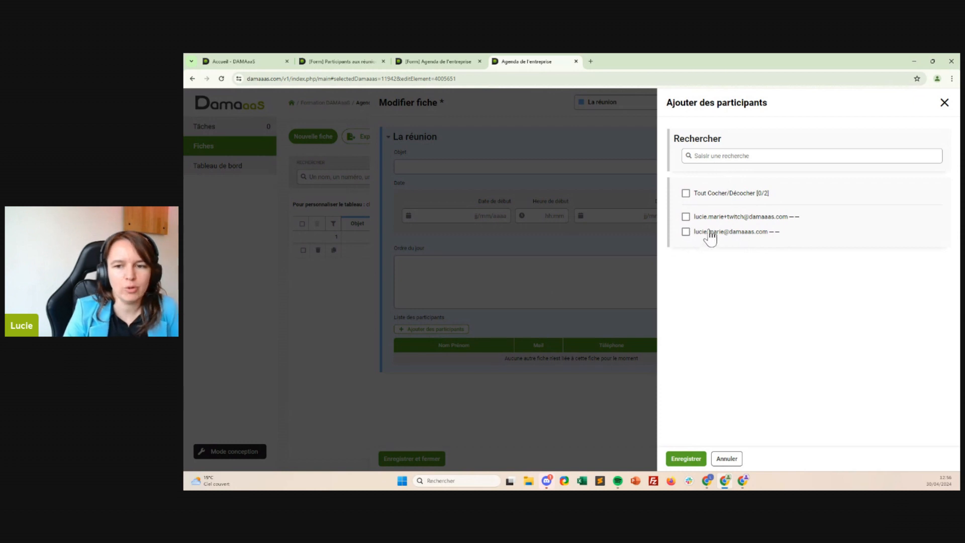
click(687, 194)
click(687, 194)
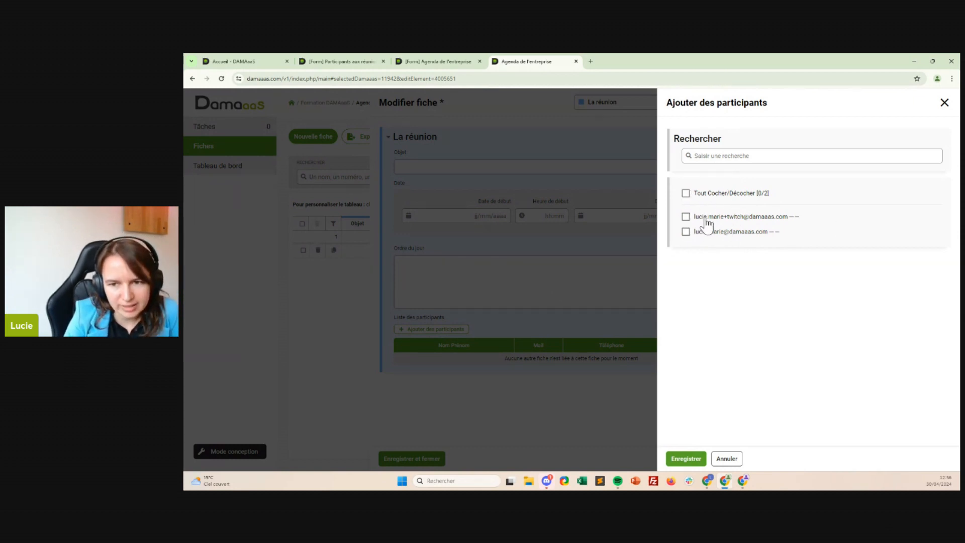
click(724, 460)
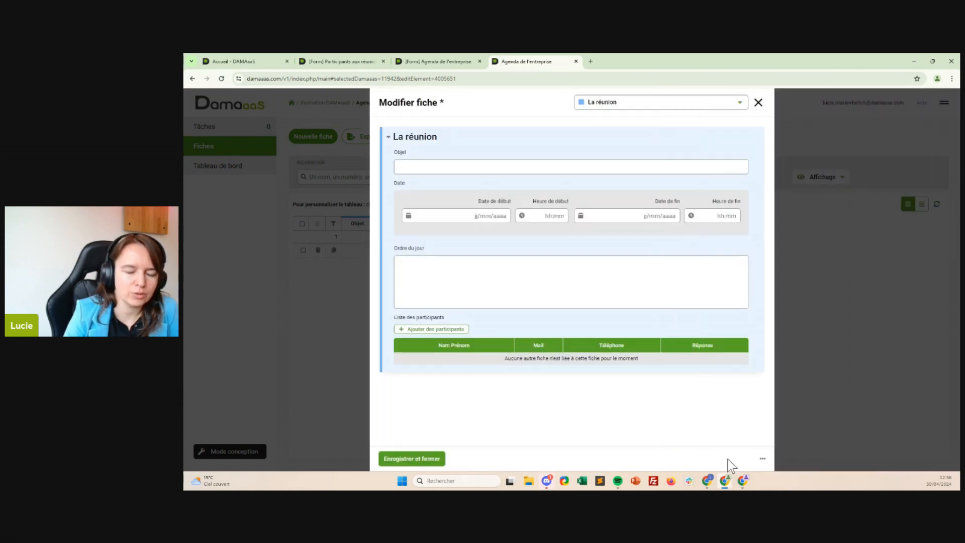
Step: Go from the Participants aux réunions form to the Collaborateurs form and display its records in user mode
click(433, 61)
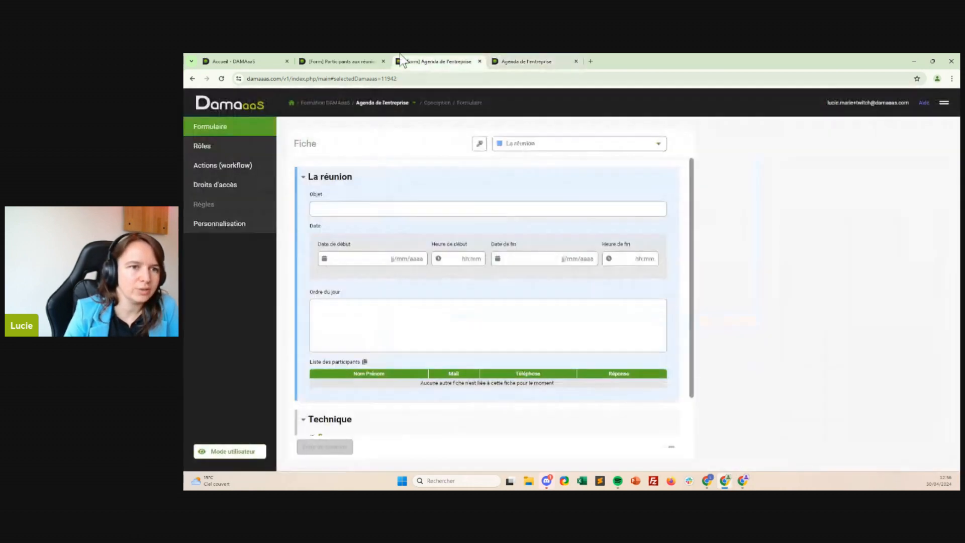
click(347, 62)
mouse_move(515, 330)
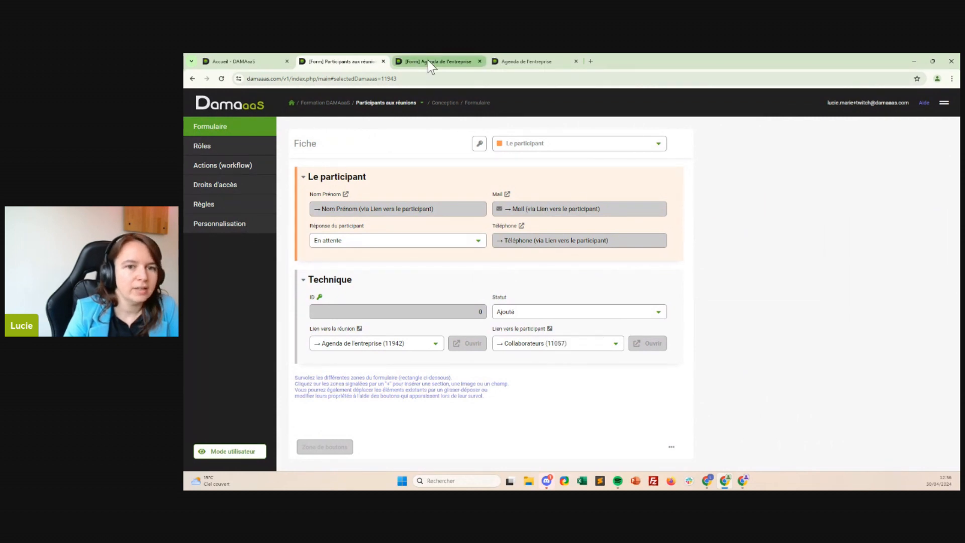
click(400, 105)
click(365, 190)
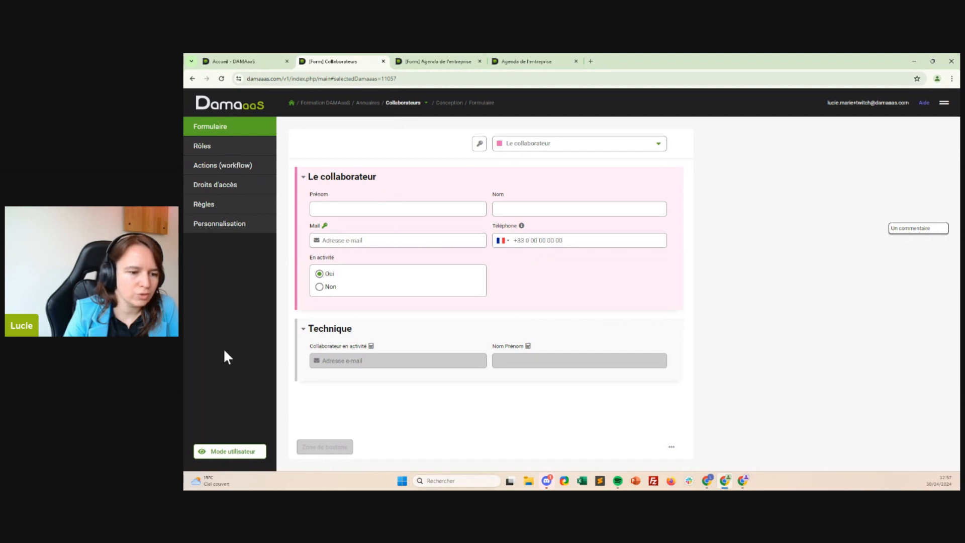
click(234, 452)
click(219, 433)
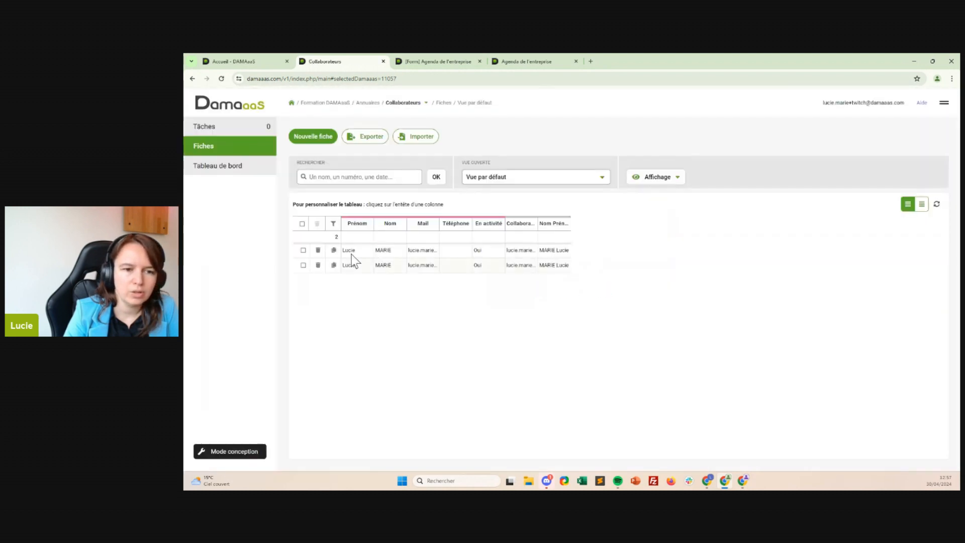
Step: Append 1 to the first and last names of the first listed collaborator and save the record
click(353, 251)
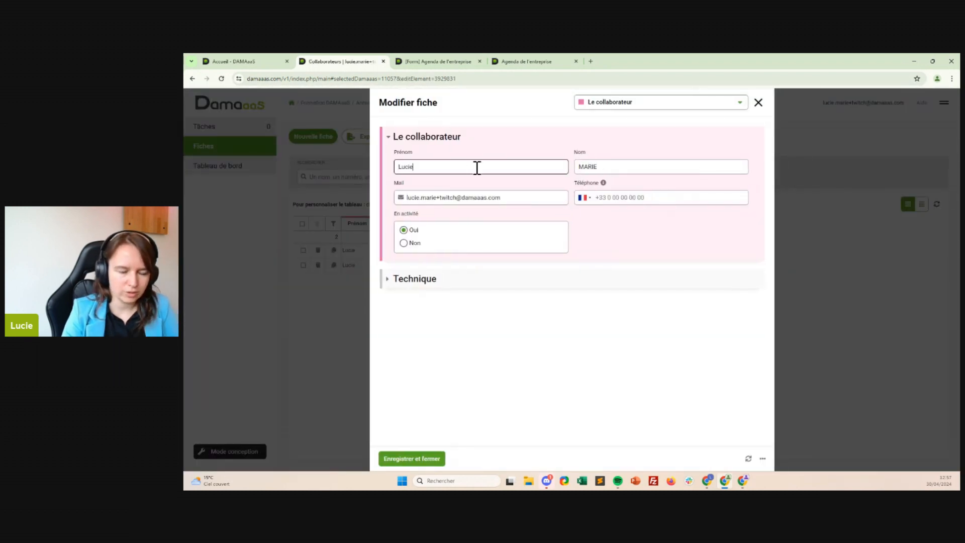
click(634, 166)
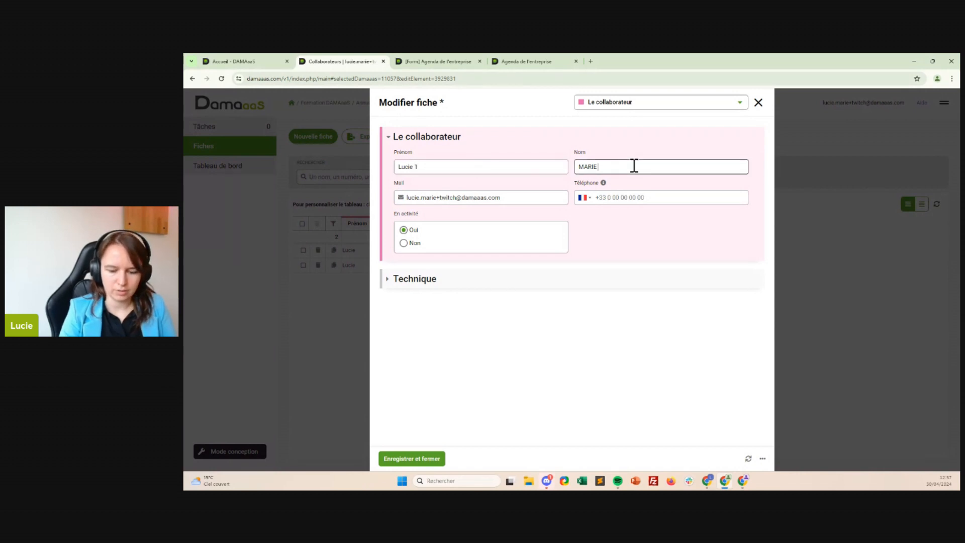
click(412, 459)
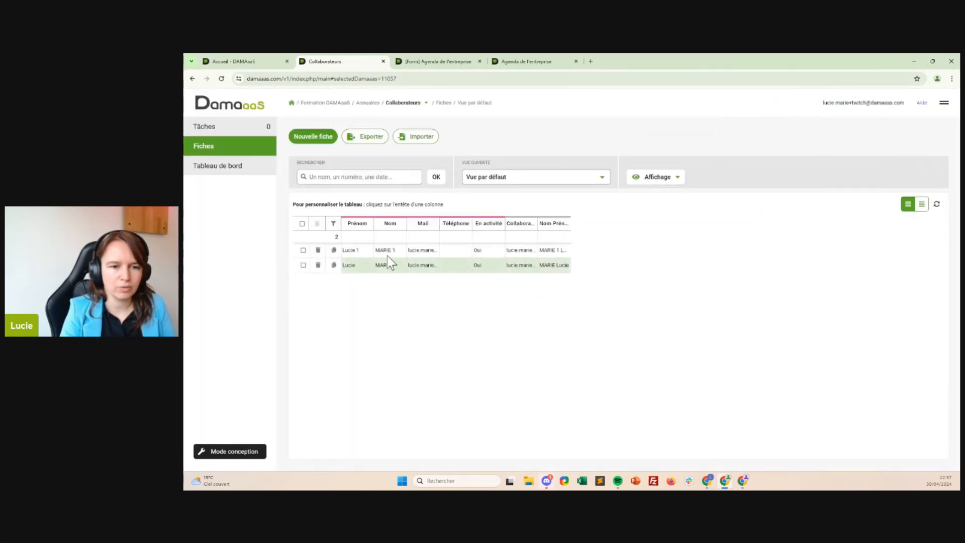
Step: Append 2 to the first and last names of the second listed collaborator and save the record
click(389, 262)
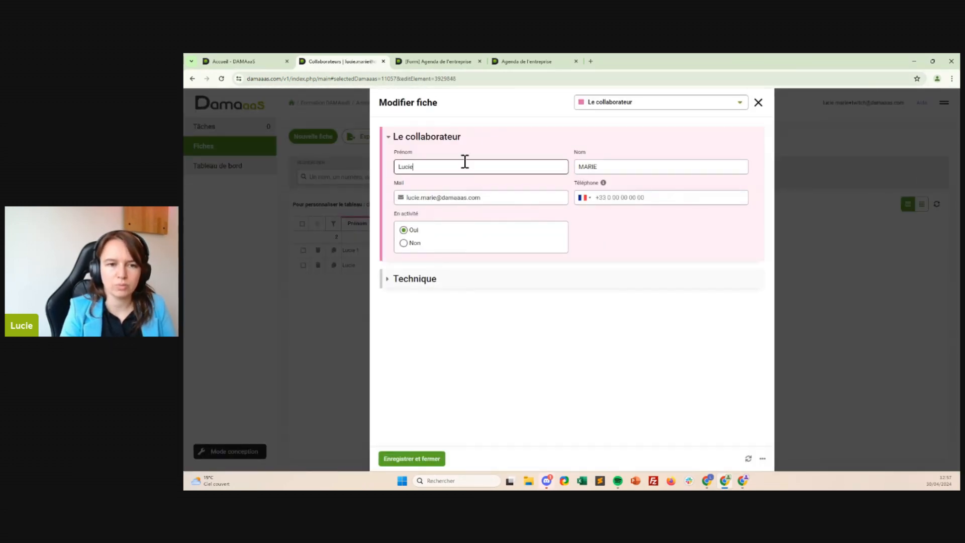
click(682, 166)
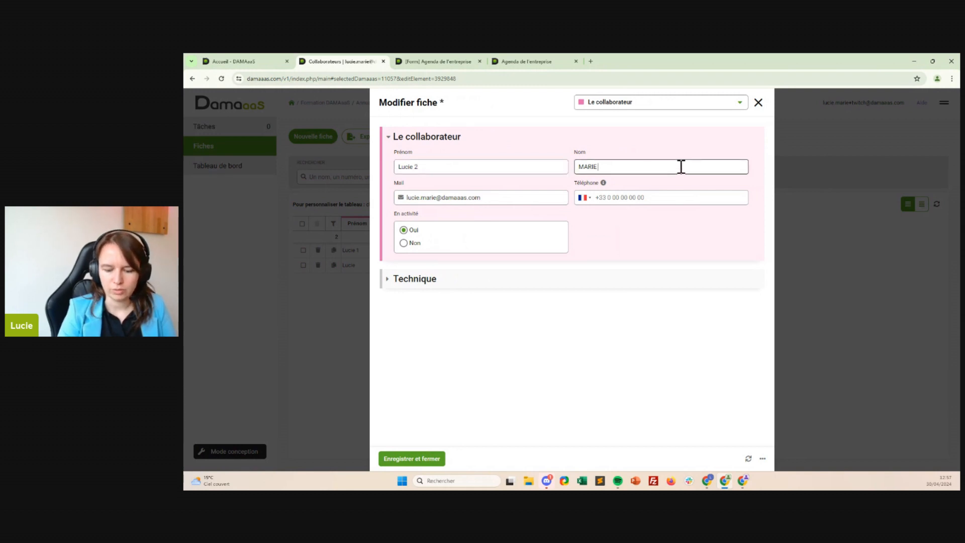
click(412, 458)
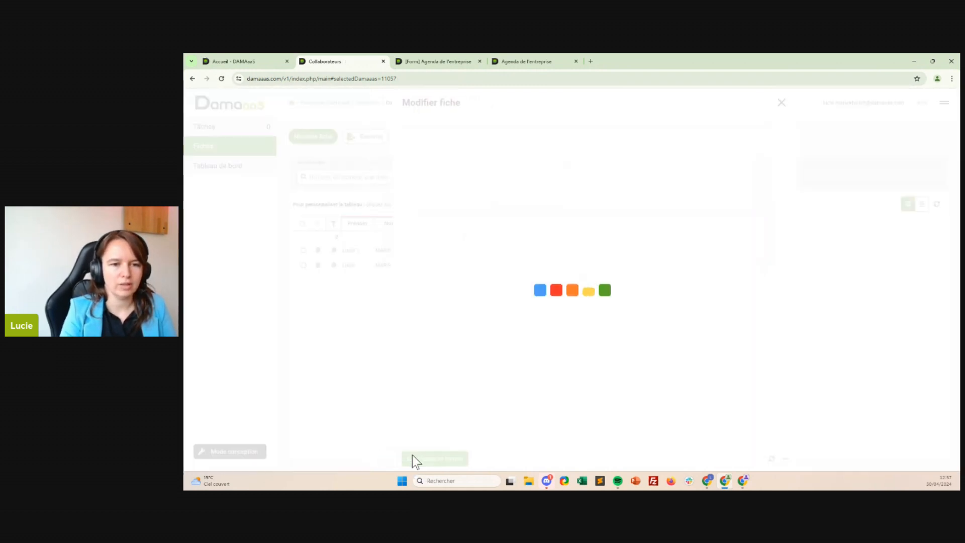
Step: Go from the Collaborateurs form to the Participants aux réunions form and open it in design mode
click(465, 61)
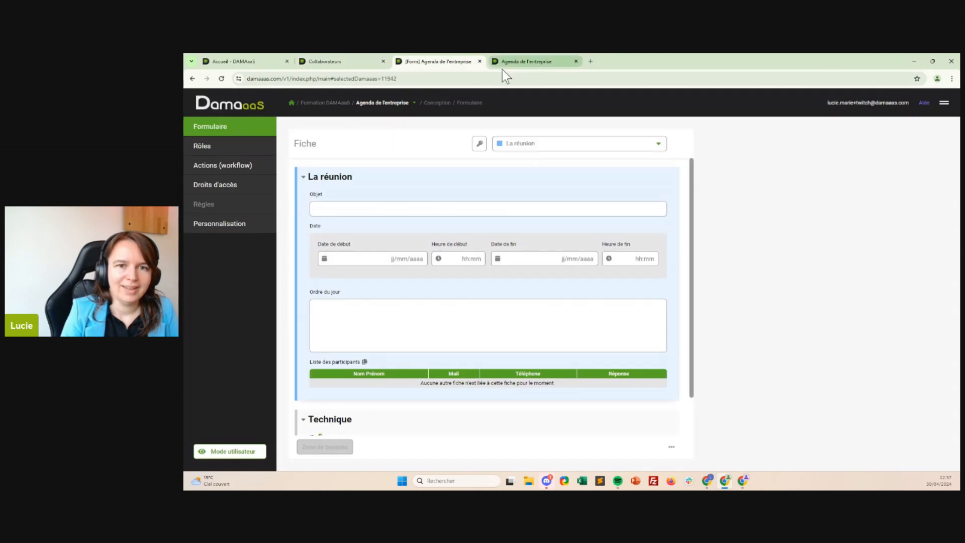
click(525, 63)
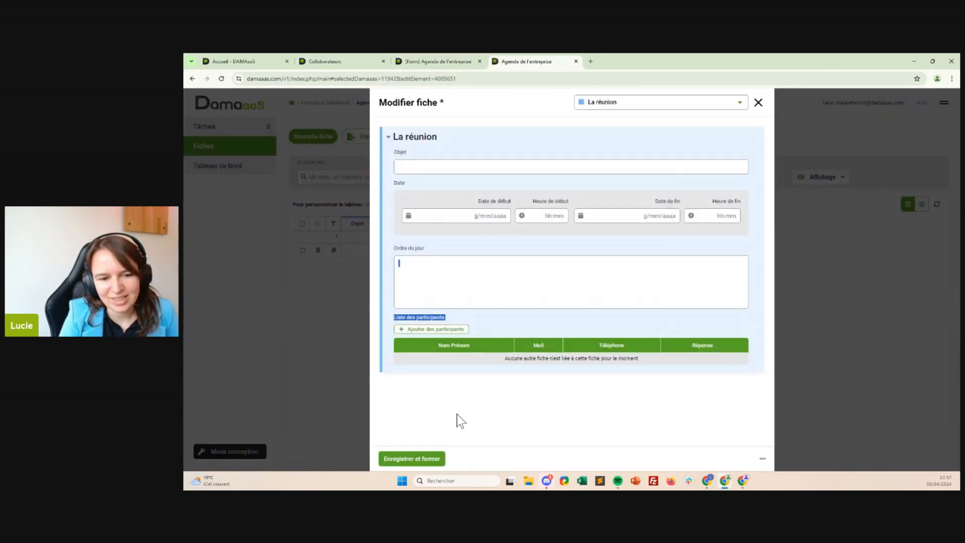
click(335, 61)
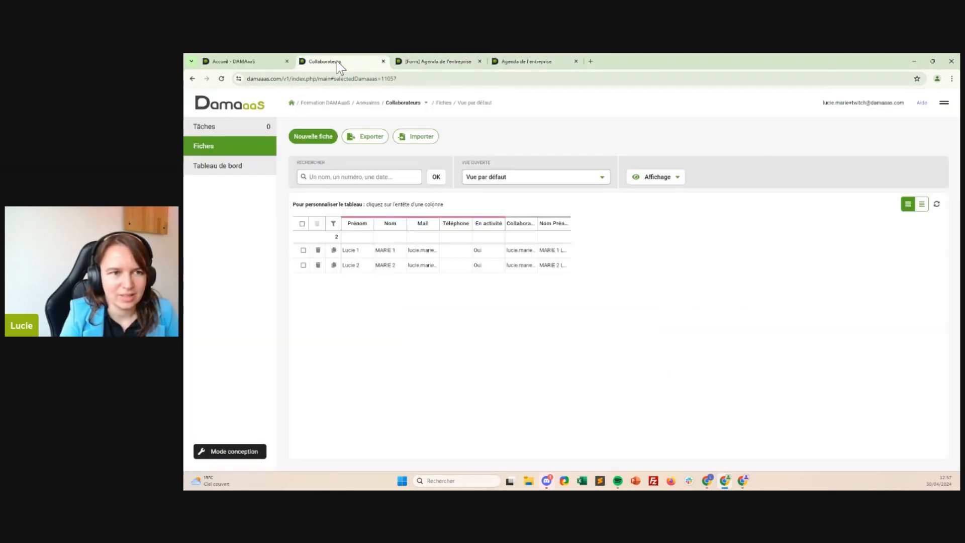
click(408, 104)
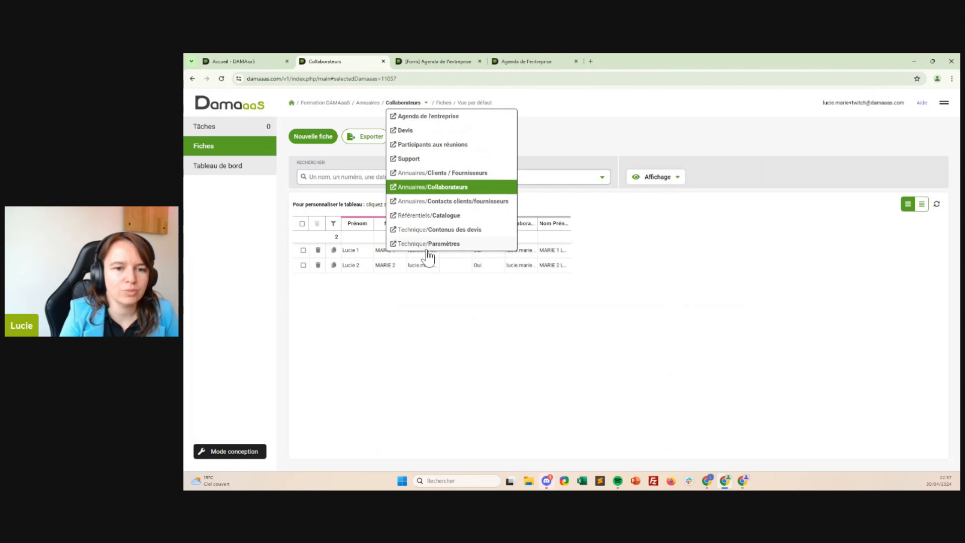
click(434, 144)
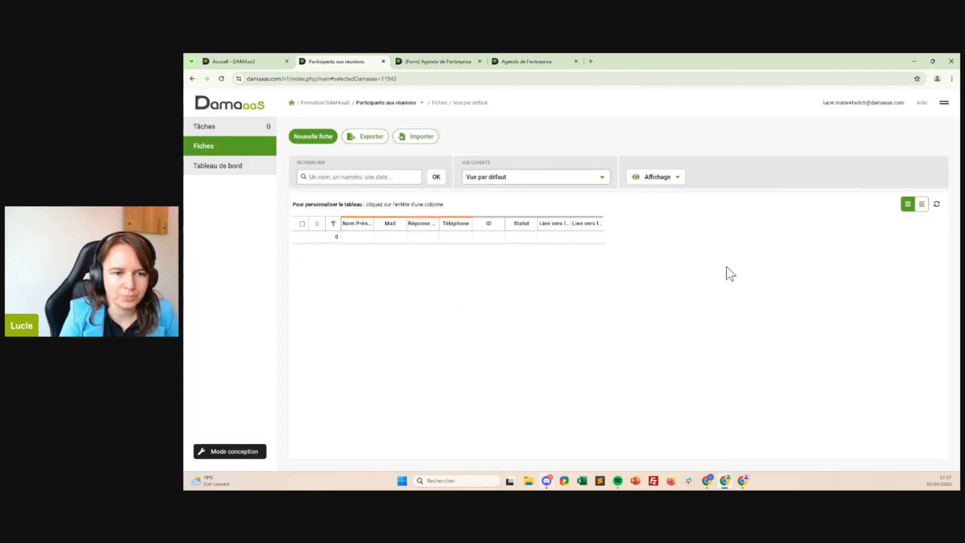
click(231, 452)
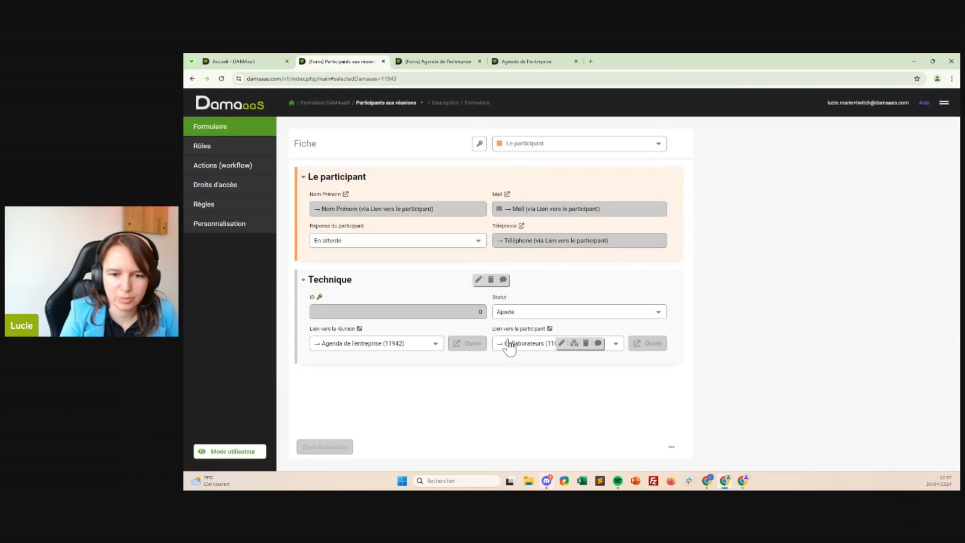
Step: Make the Lien vers le participant field display Nom Prénom when selecting the linked record, and save the field
click(562, 345)
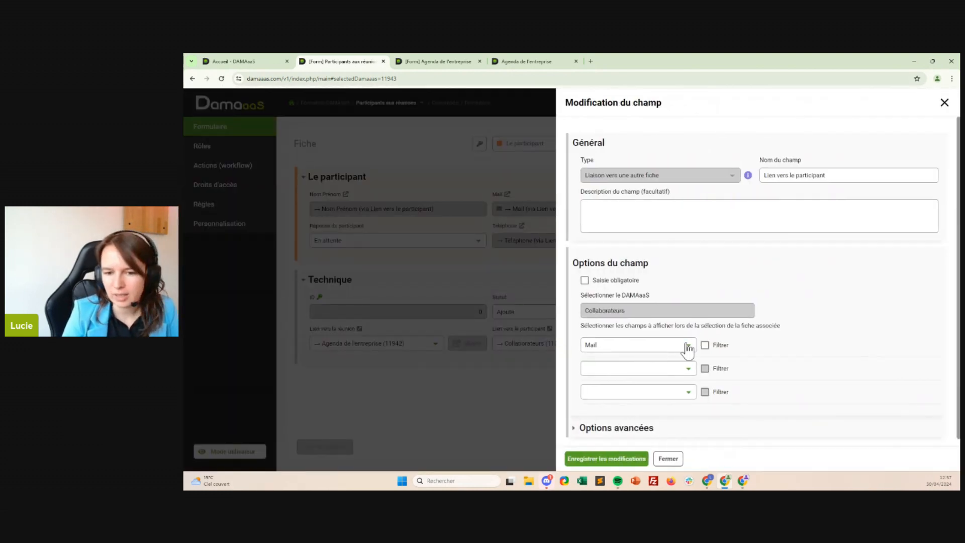
click(673, 346)
click(642, 328)
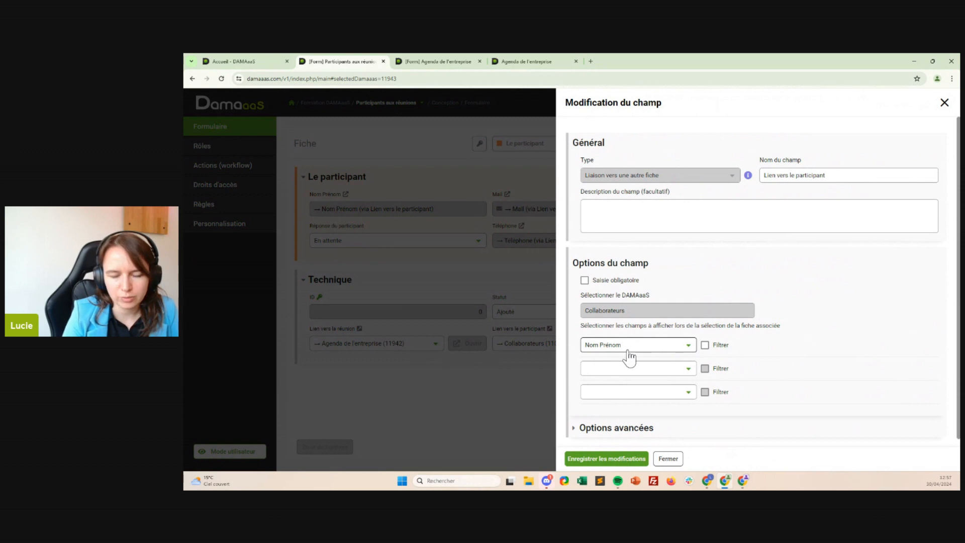
click(618, 458)
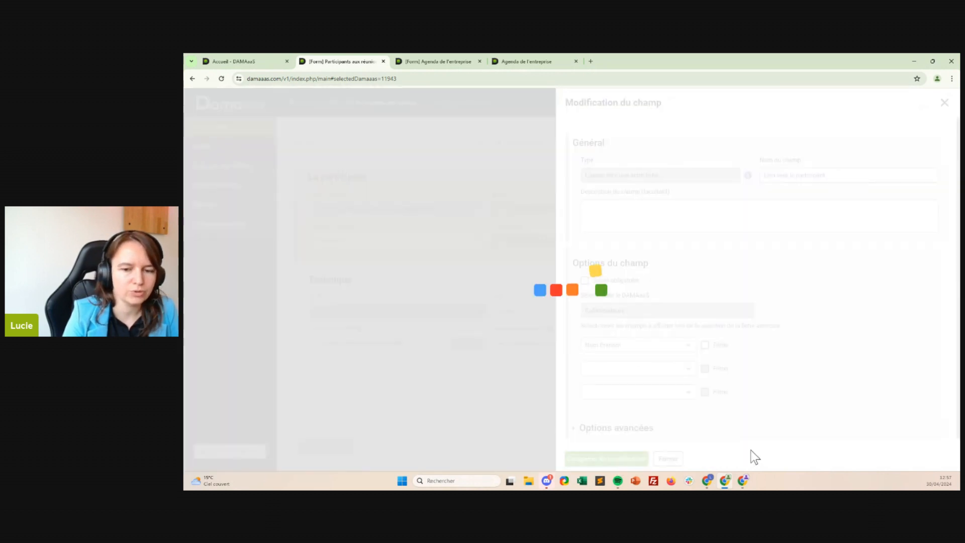
Step: In the meeting record, test the participant search with 1 and 2, clear it, and add all collaborators as participants
click(560, 60)
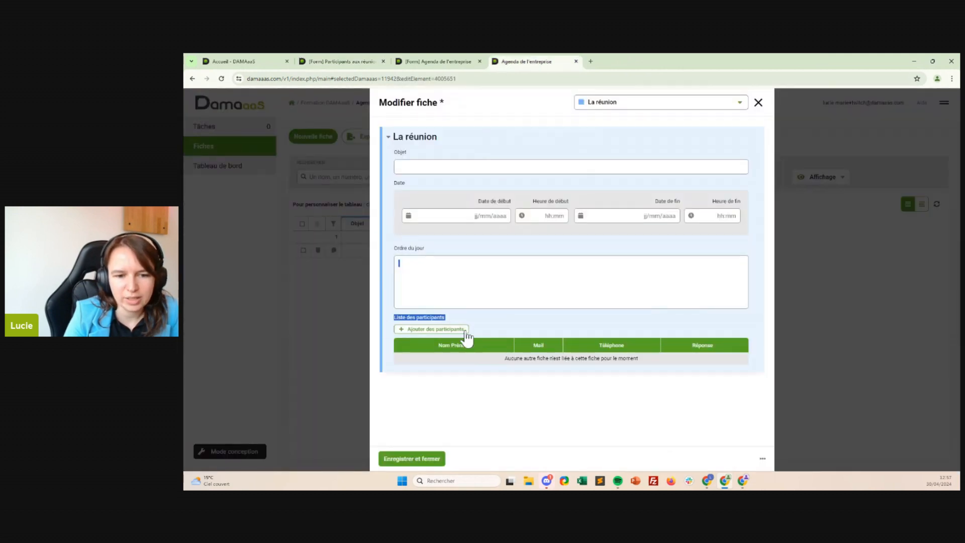
click(453, 329)
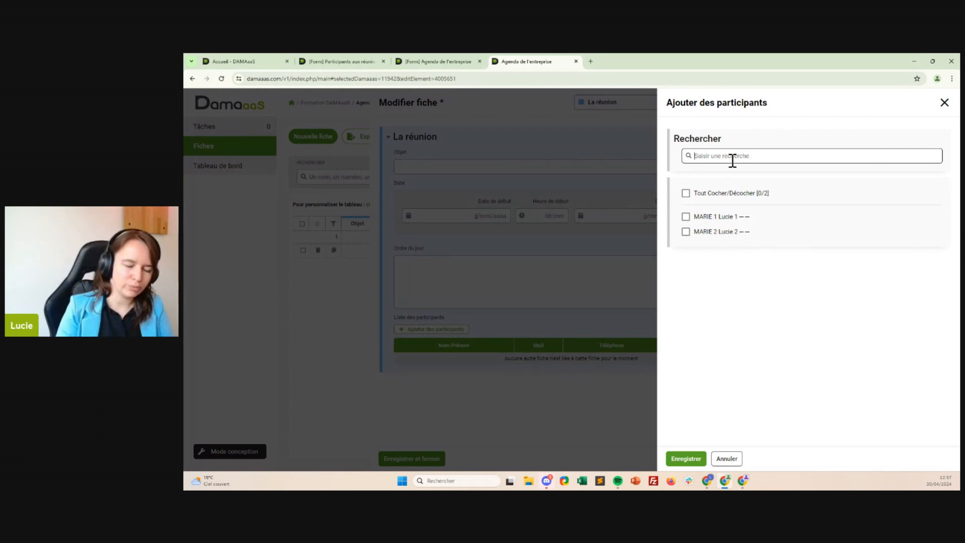
text(1)
key(BackSpace)
text(2)
key(BackSpace)
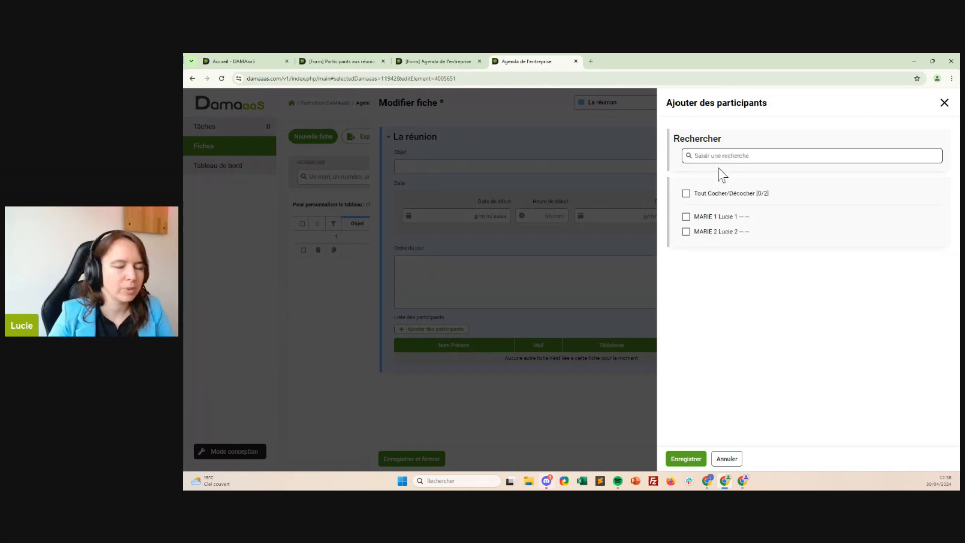
click(686, 194)
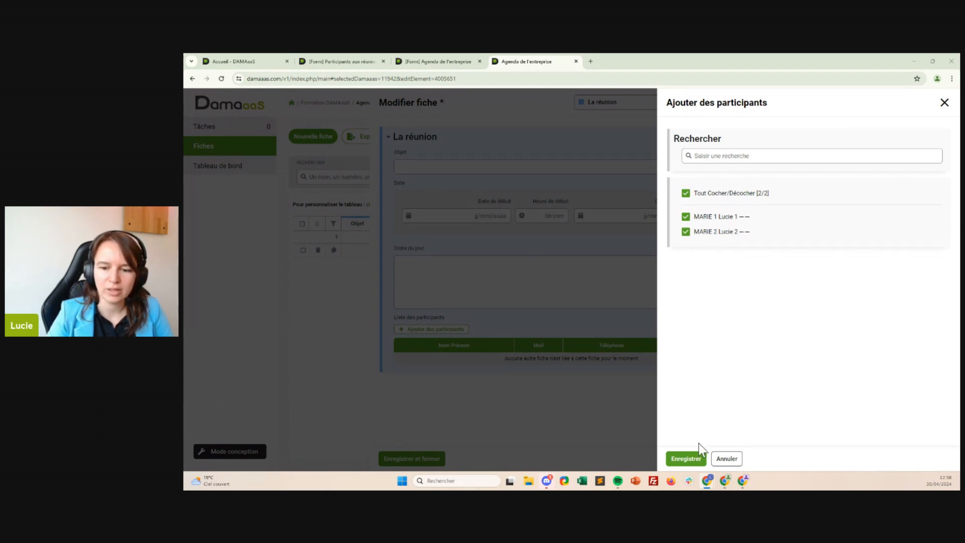
click(685, 458)
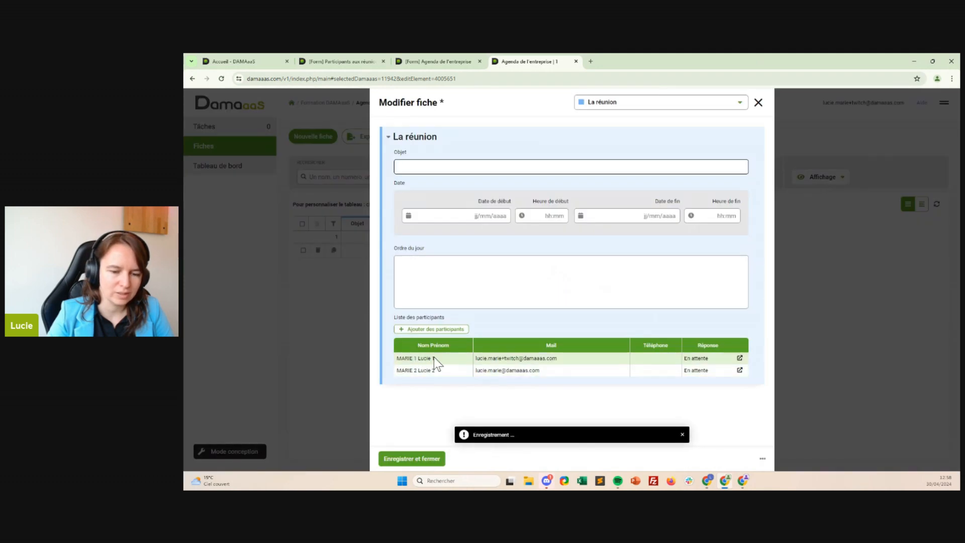
Step: Check the first participant's record, and set the second participant's response to Sera absent and save it
click(740, 370)
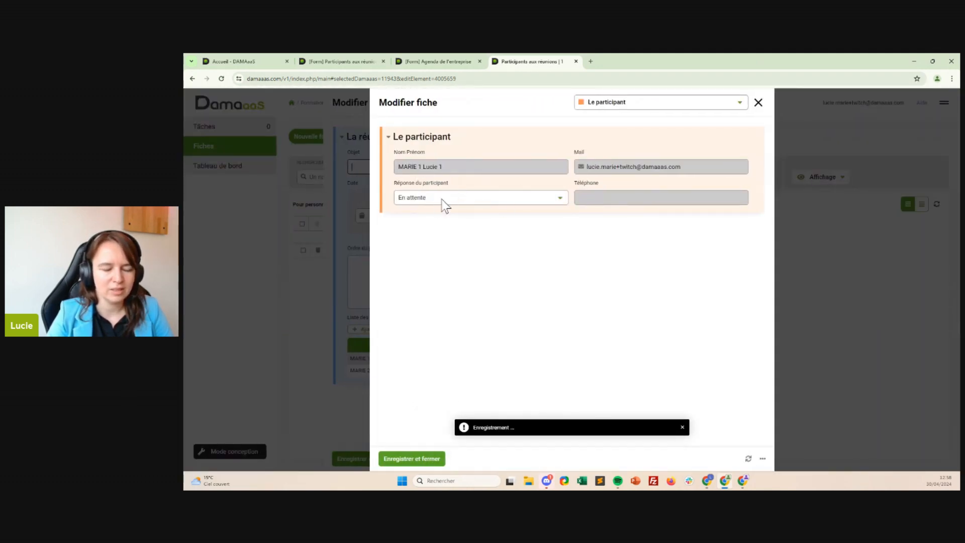
click(410, 459)
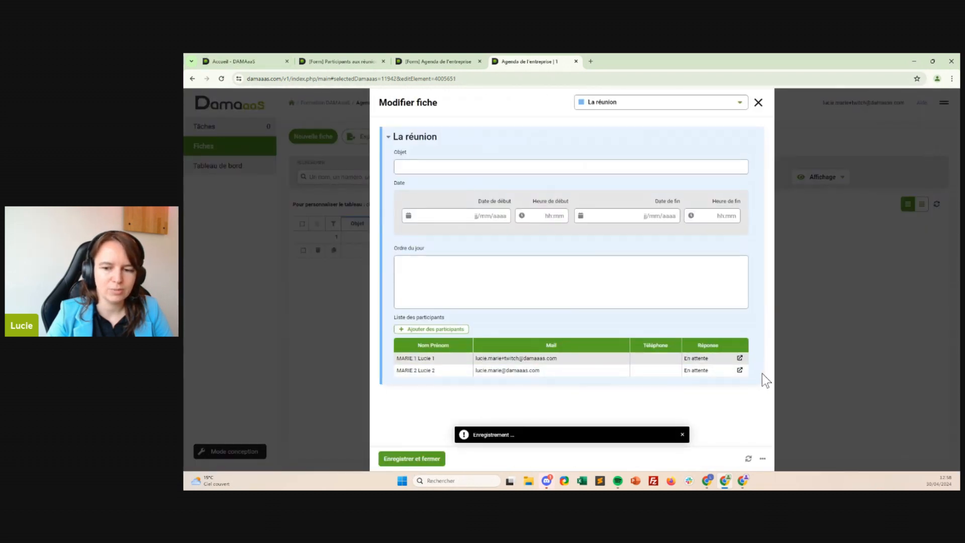
click(740, 370)
click(478, 198)
click(448, 241)
click(411, 459)
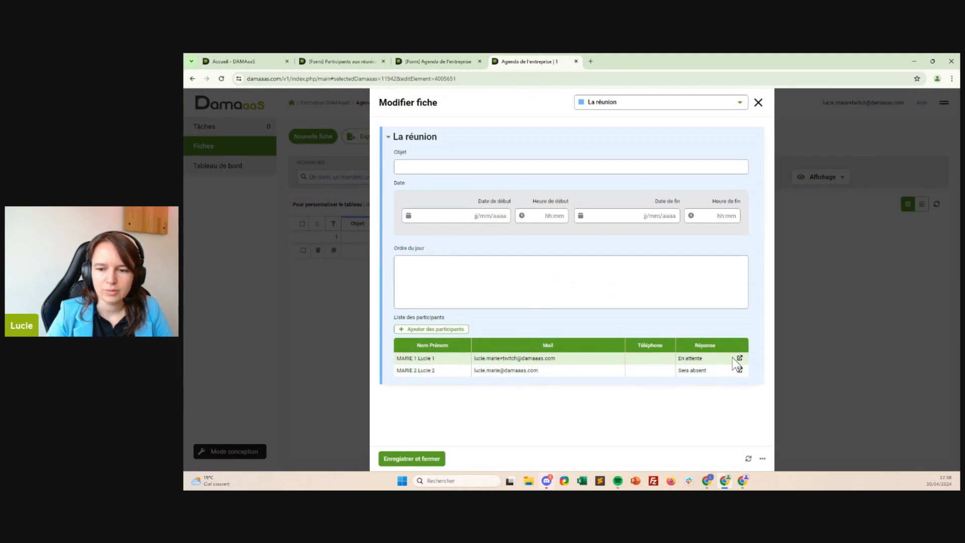
Step: Set the first participant's response to Sera présent and save the participant record
click(739, 358)
click(456, 198)
click(428, 229)
click(402, 458)
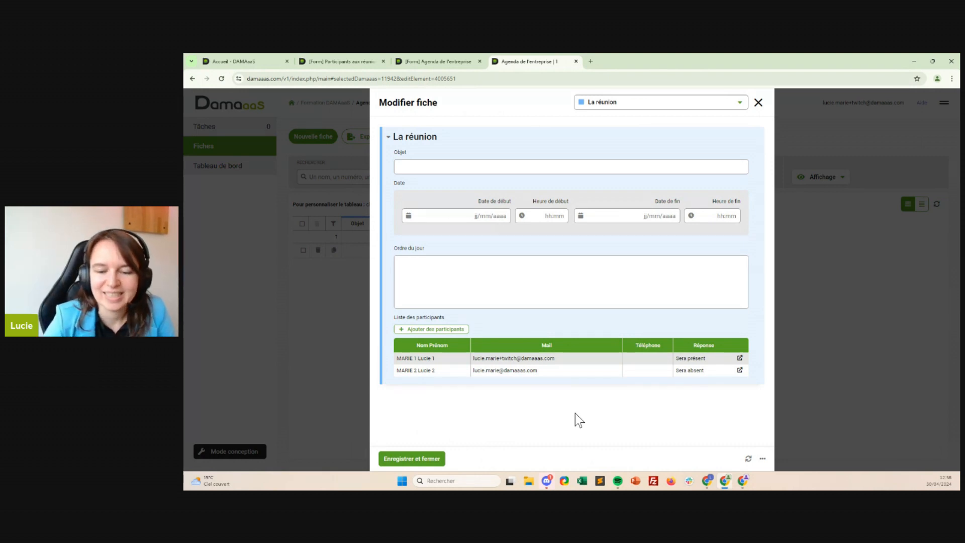
Step: Set the meeting's start to 18/04/2024 at 17:00
click(458, 215)
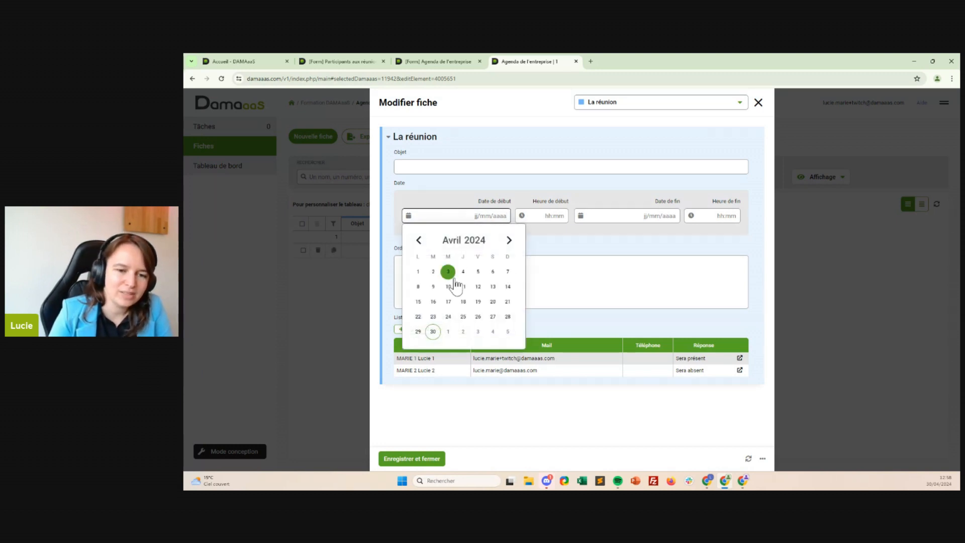
click(463, 302)
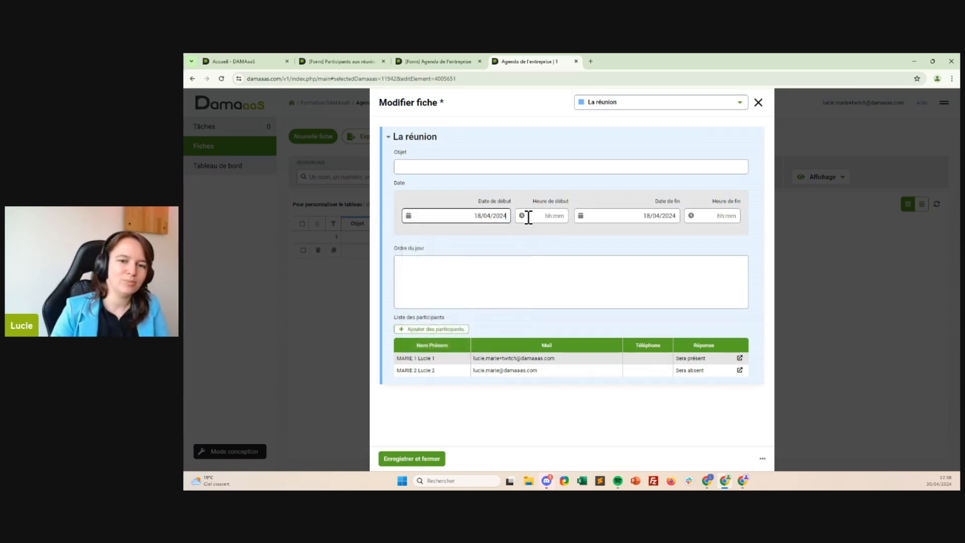
click(546, 216)
click(599, 273)
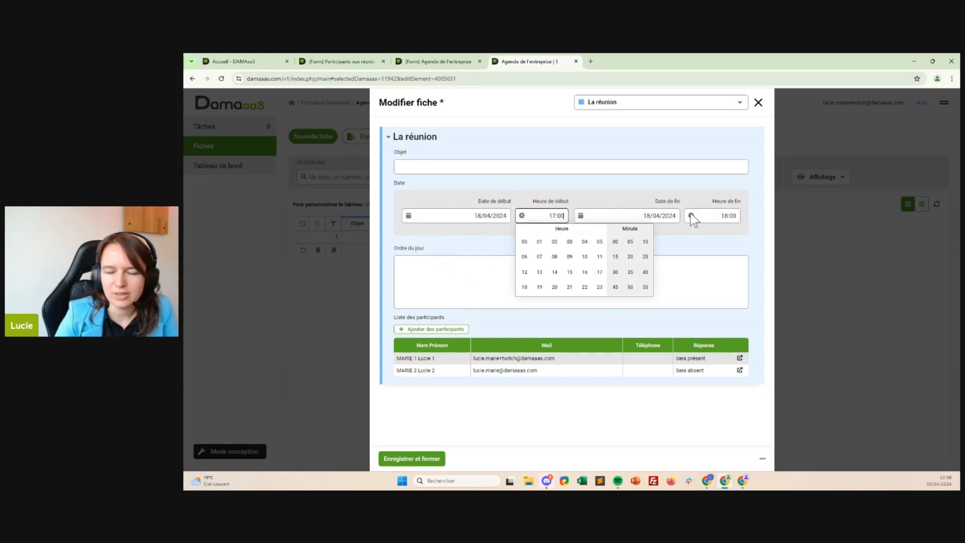
Step: Set the meeting's start date to 15/05/2024 and its start time to 19:00
click(477, 216)
click(509, 241)
click(456, 302)
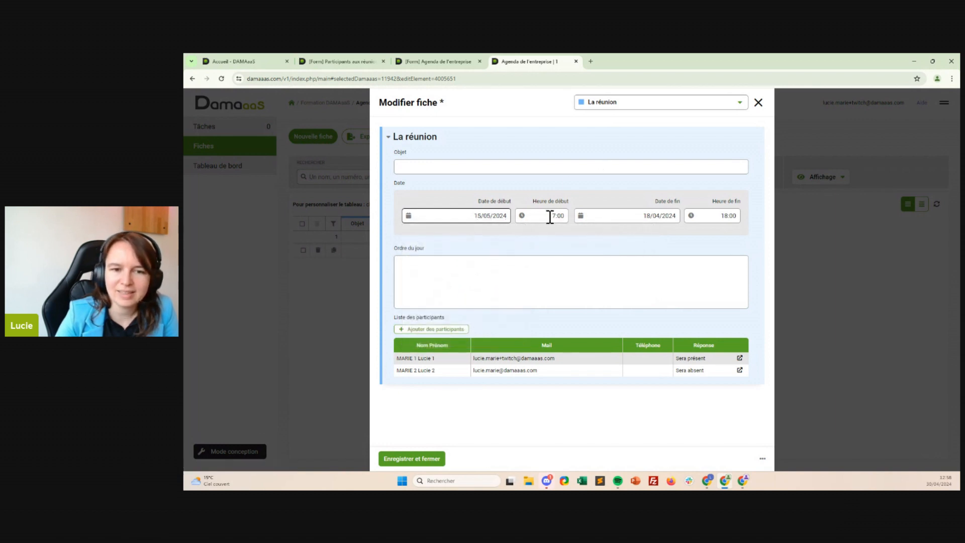
click(551, 216)
click(539, 288)
Step: Set the meeting's end date to 15/05/2024 and its end time to 21:00
click(673, 216)
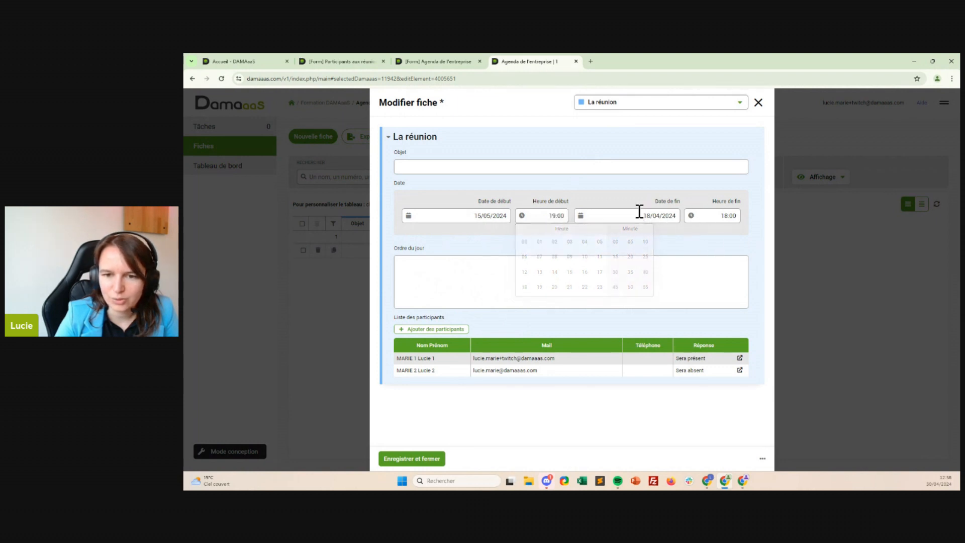
text(15/04/202)
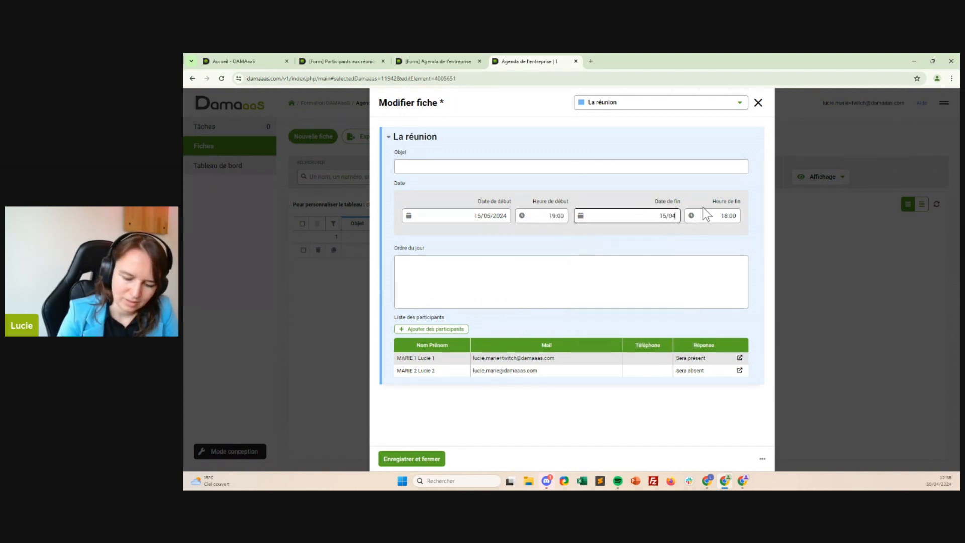
key(BackSpace)
key(BackSpace)
key(BackSpace)
key(BackSpace)
key(BackSpace)
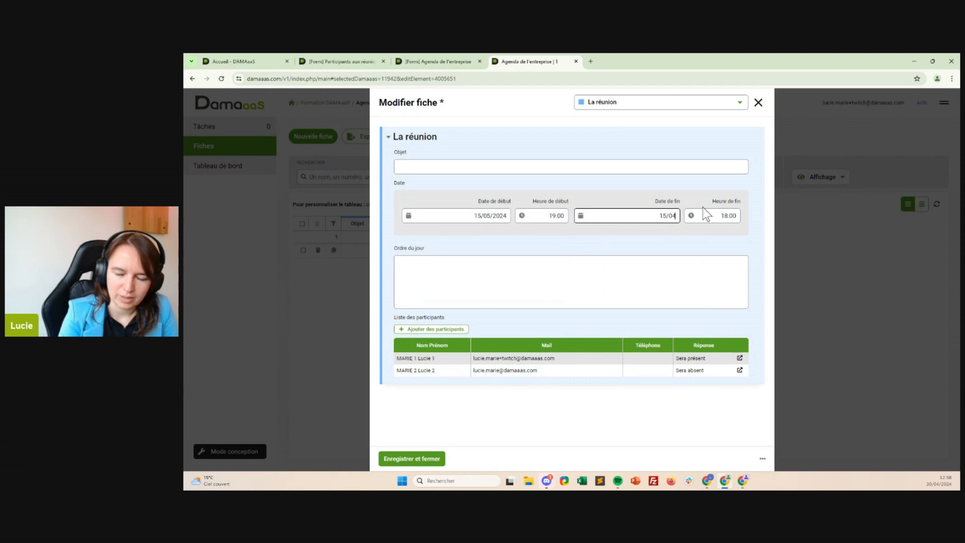
text(5/202)
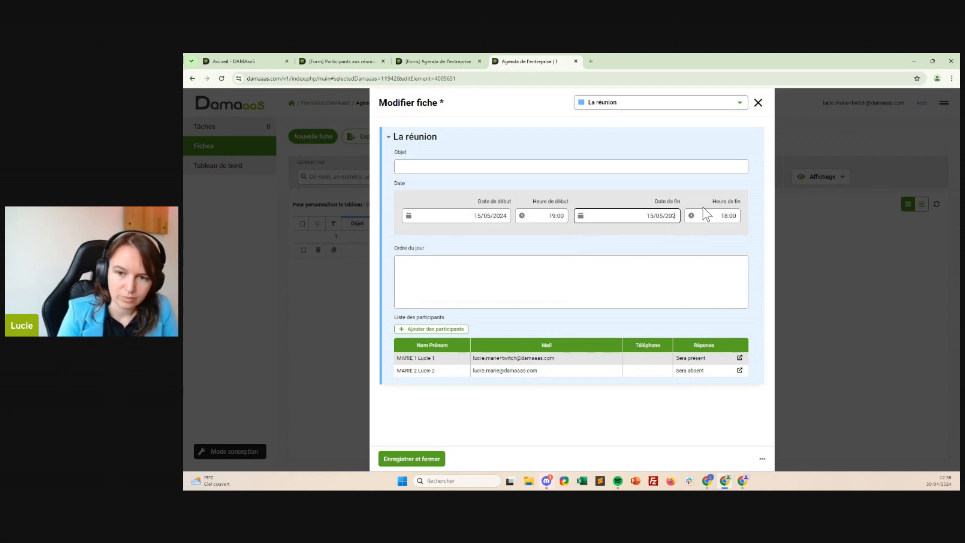
text(4)
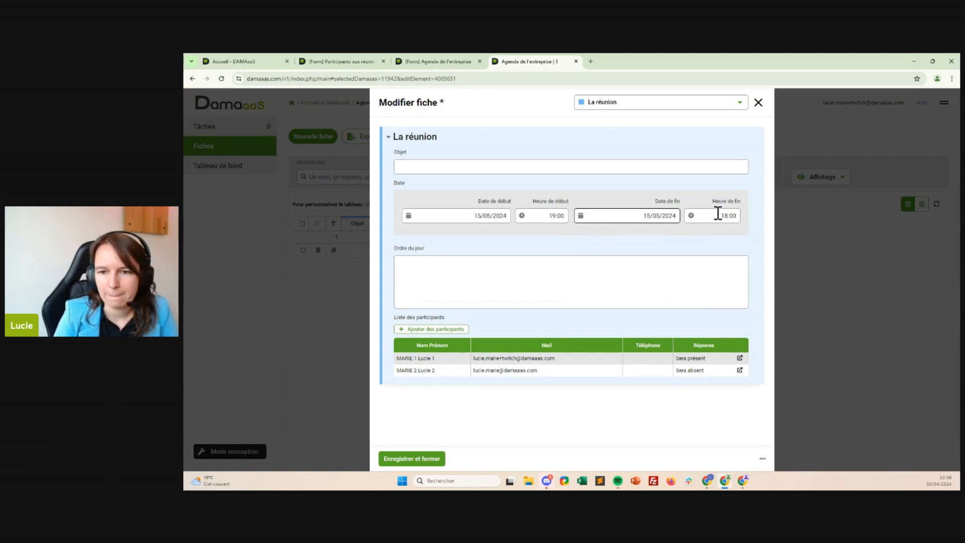
click(717, 220)
text(21)
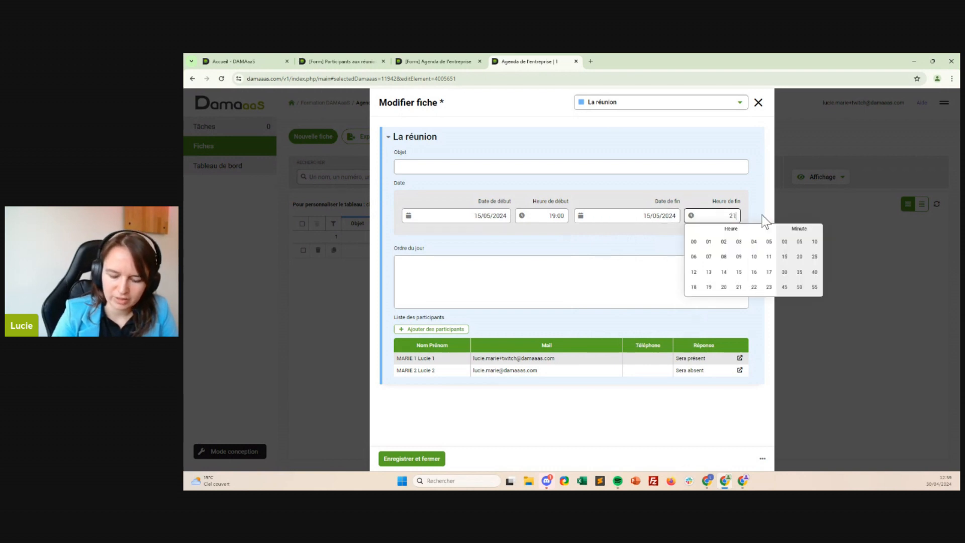
text(:00)
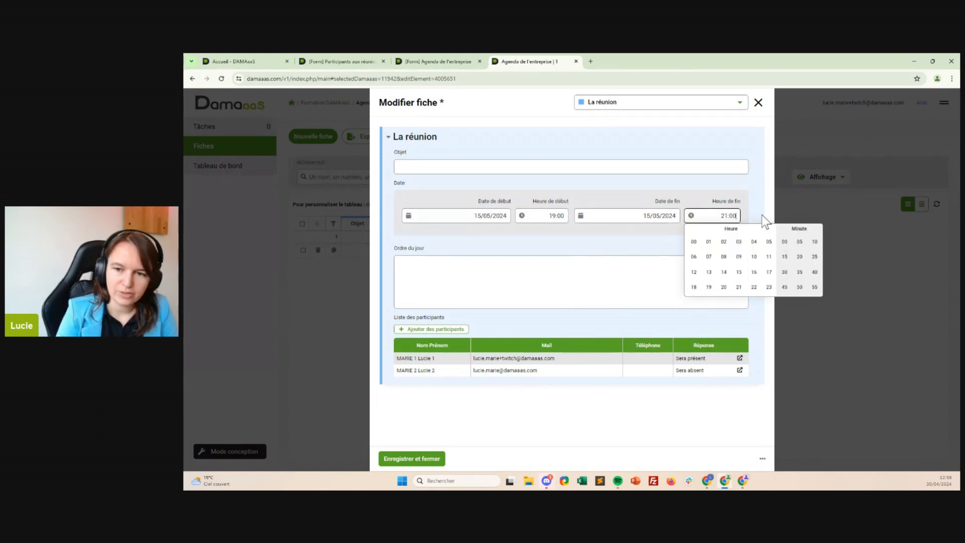
Step: Set the meeting's Objet to "Meetup NoCode France Paris" and its Ordre du jour to "La formation au NoCode !", and save the record
click(723, 168)
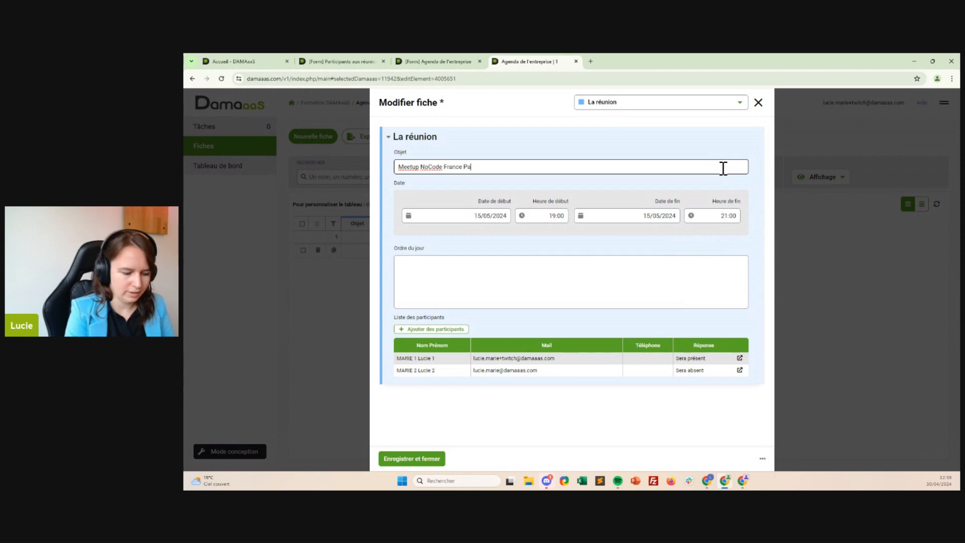
click(648, 280)
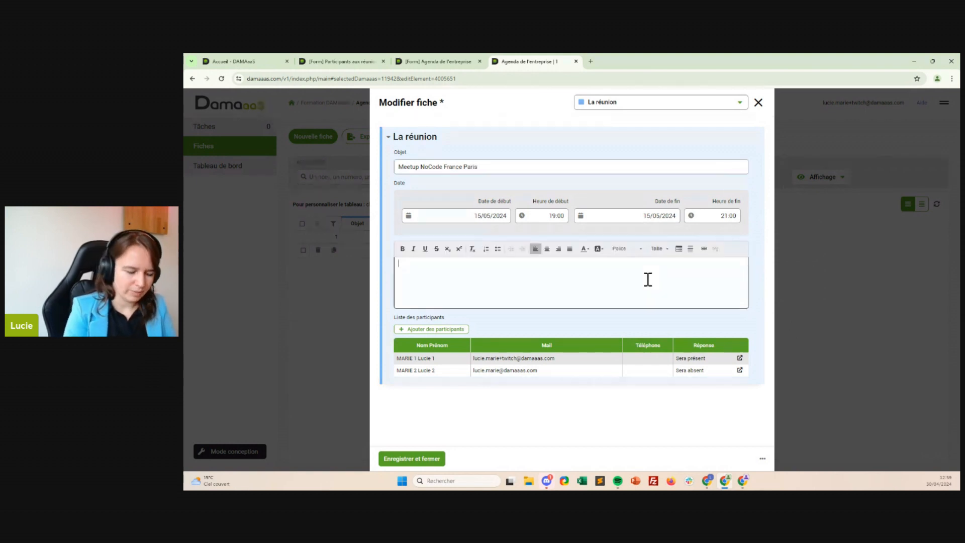
text(La foirmatio)
key(BackSpace)
key(BackSpace)
key(BackSpace)
key(BackSpace)
key(BackSpace)
text(rmation au)
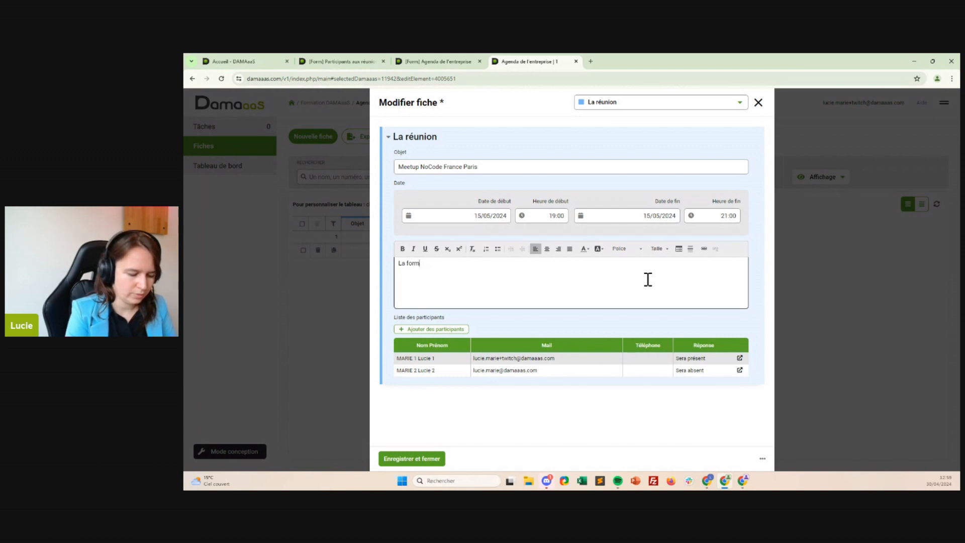
key(BackSpace)
key(BackSpace)
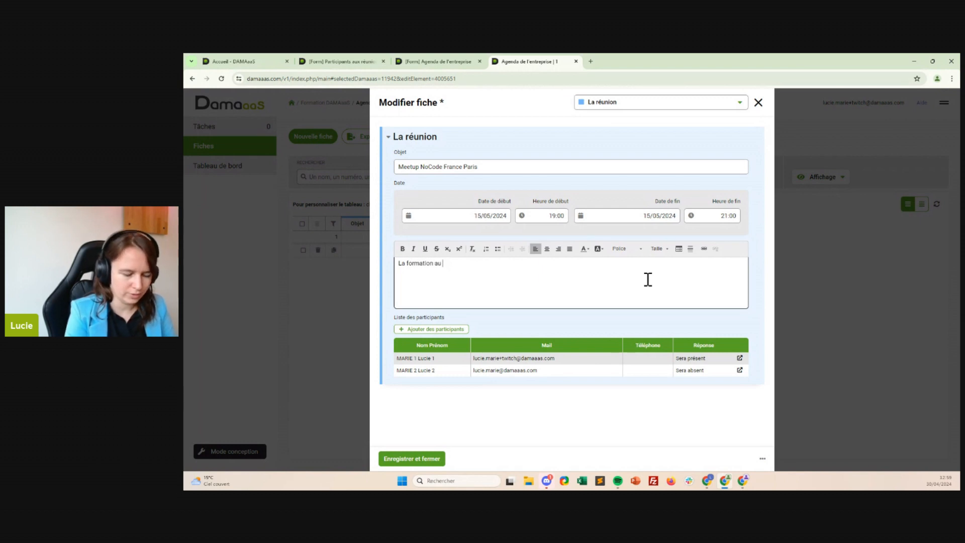
text(NoCode !)
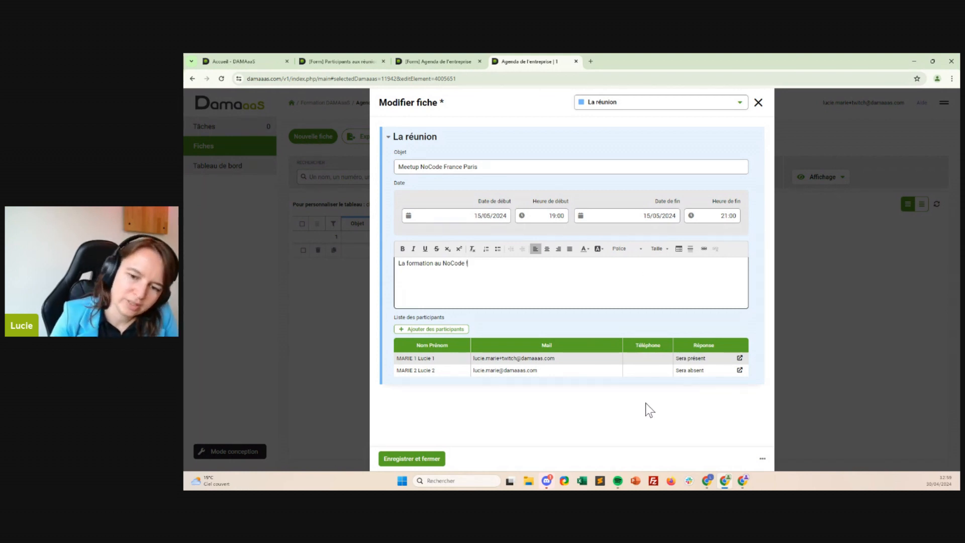
click(403, 459)
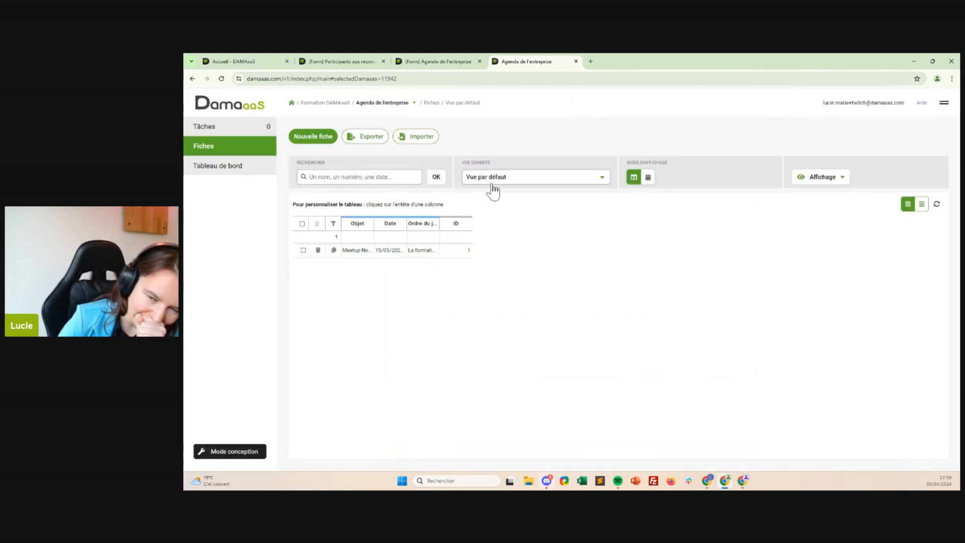
Step: Display the records as a calendar with Date as event field and Objet as event title, showing the week of 13 May 2024
click(648, 179)
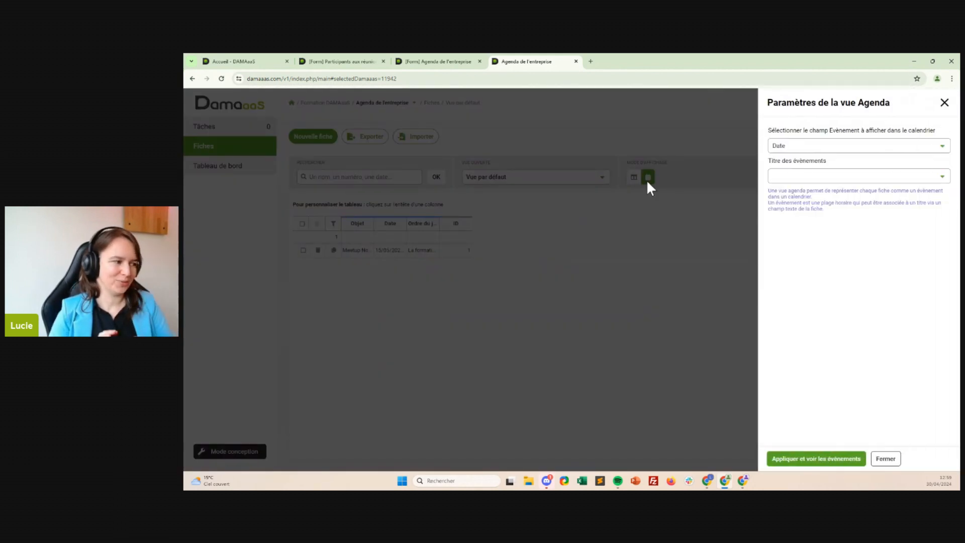
click(815, 150)
click(815, 151)
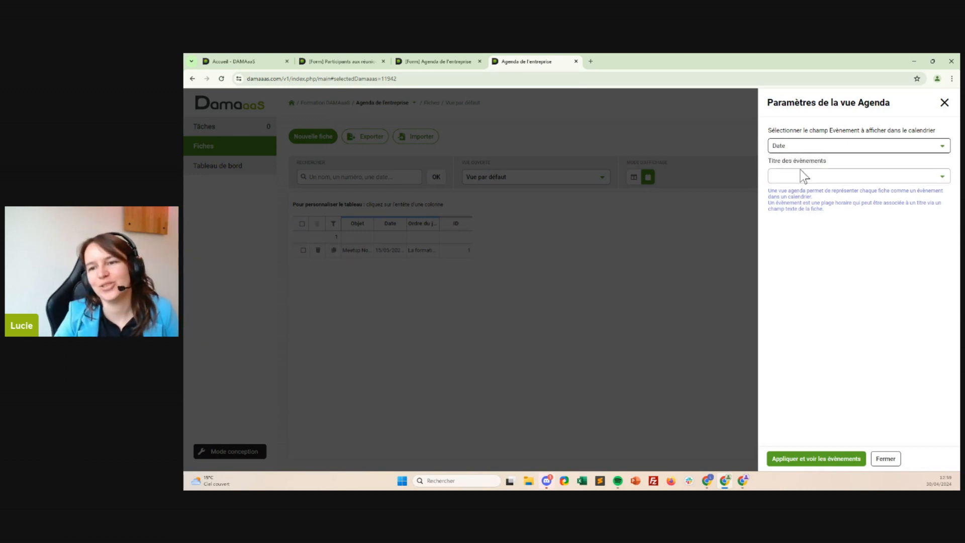
click(802, 175)
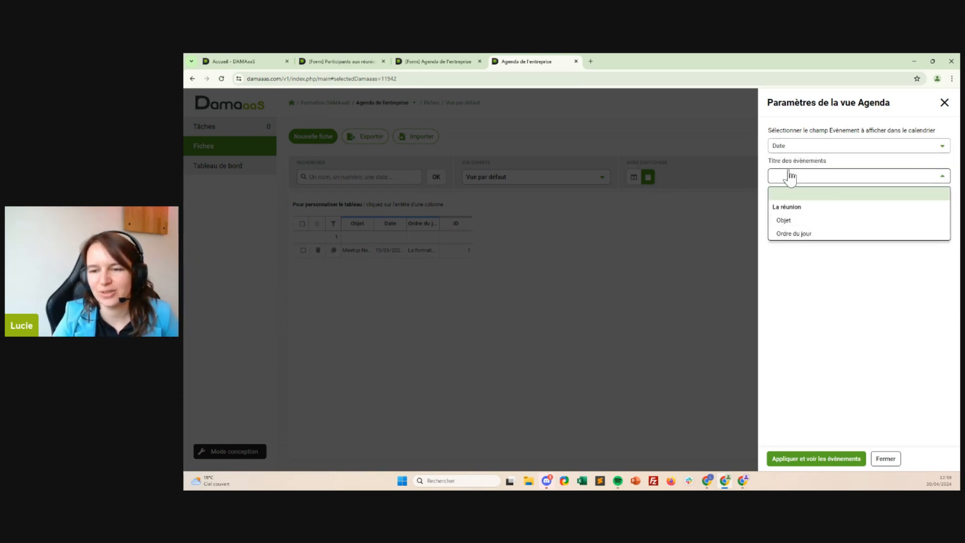
click(799, 222)
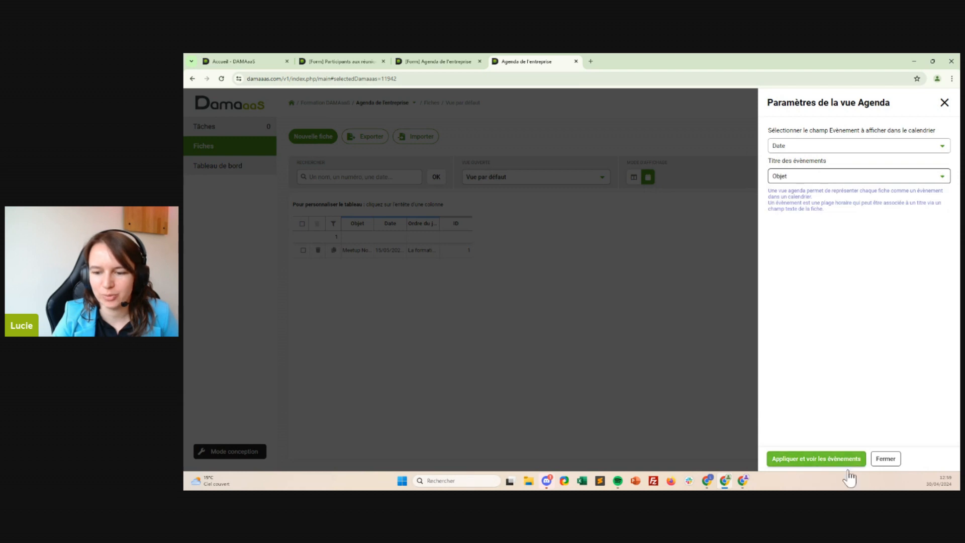
click(825, 459)
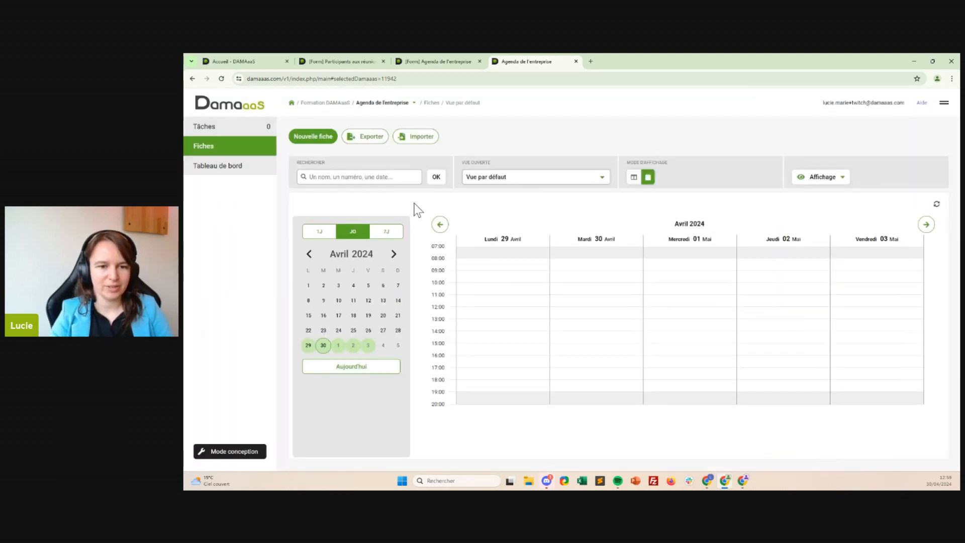
click(926, 224)
click(927, 224)
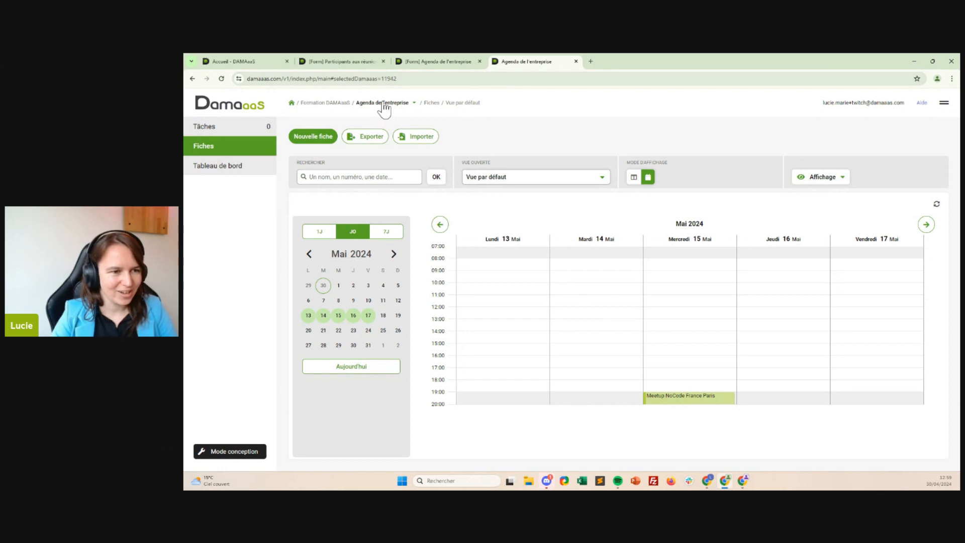
Step: In the form's Personnalisation settings, set the end of the time range displayed in calendars to 22:00
mouse_move(202, 451)
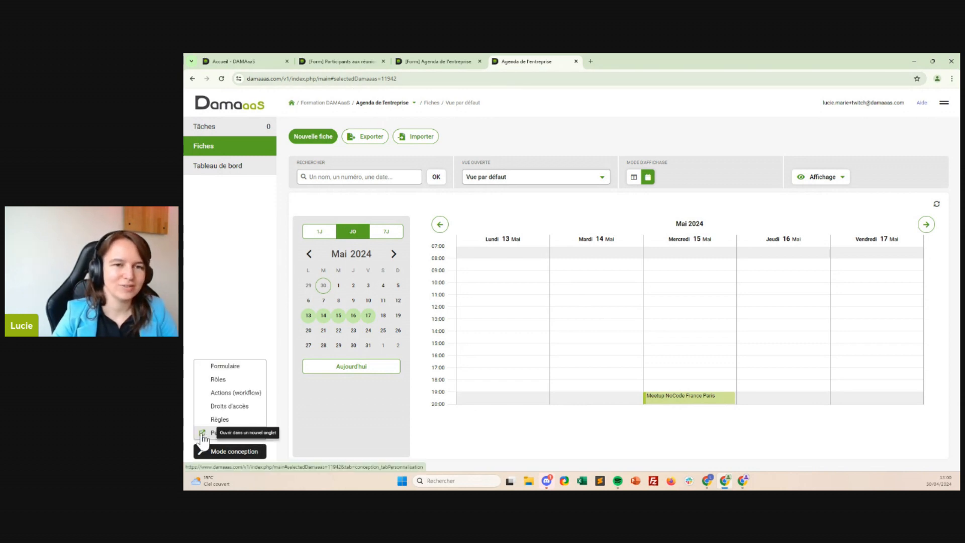
click(202, 434)
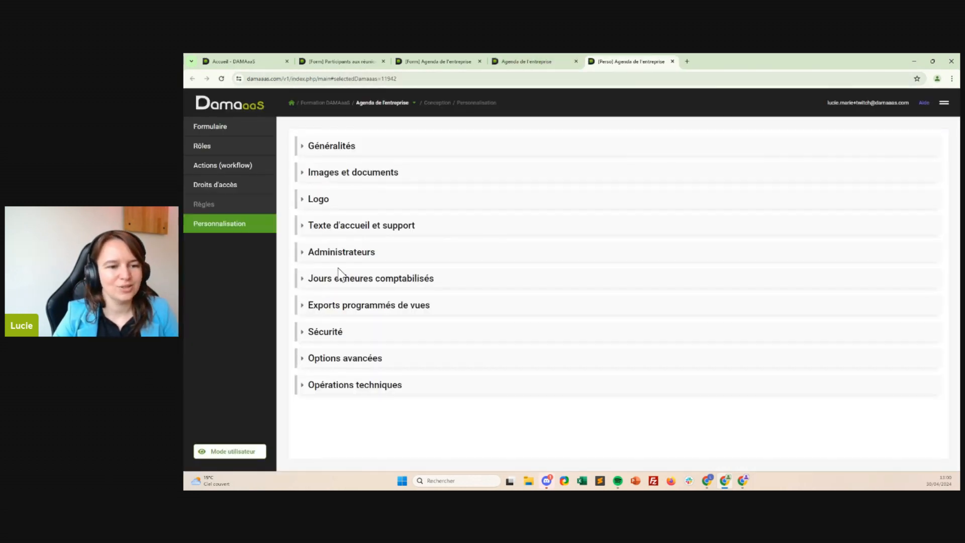
click(352, 280)
scroll(493, 314, down, 3)
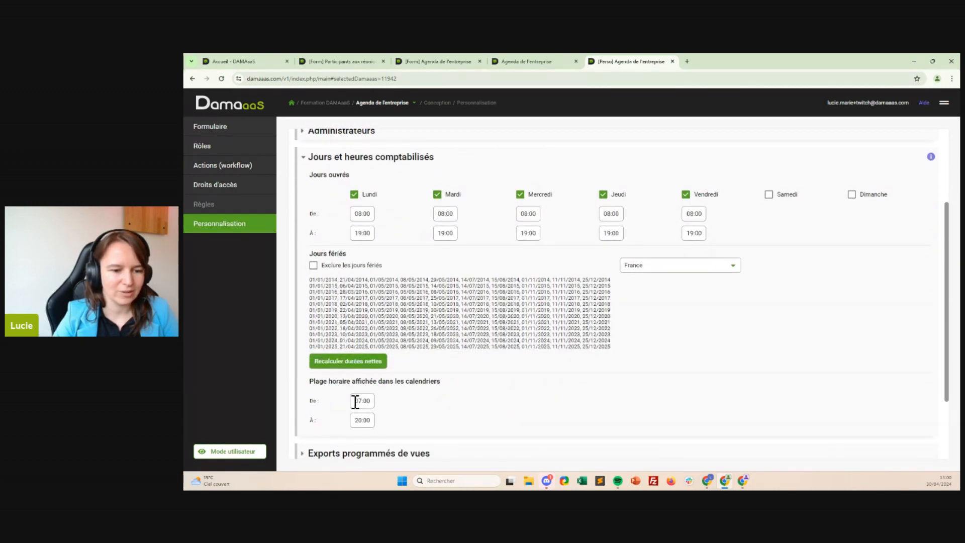
click(358, 420)
text(22)
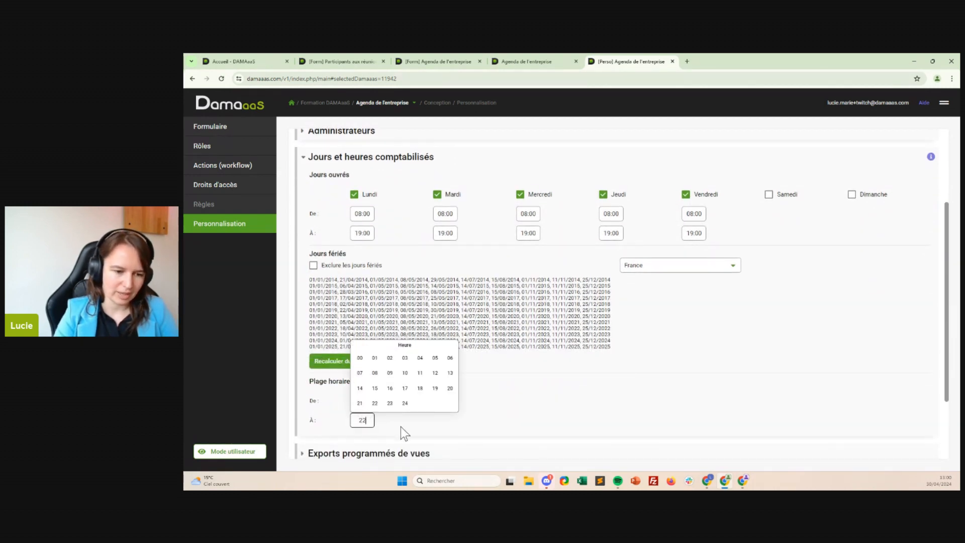
text(:00)
click(610, 354)
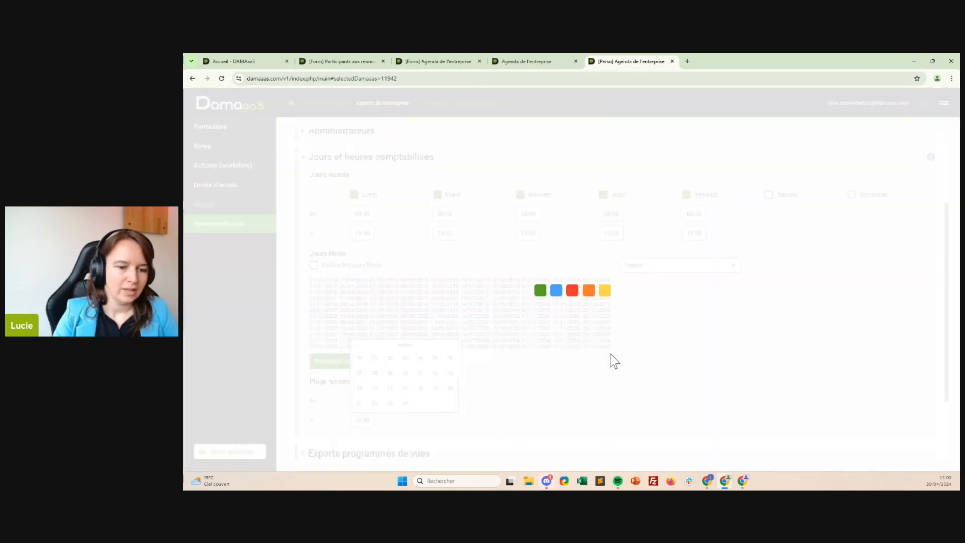
Step: Reload the Agenda de l'entreprise records and display them again as a calendar with Date as event field and Objet as event title
click(524, 63)
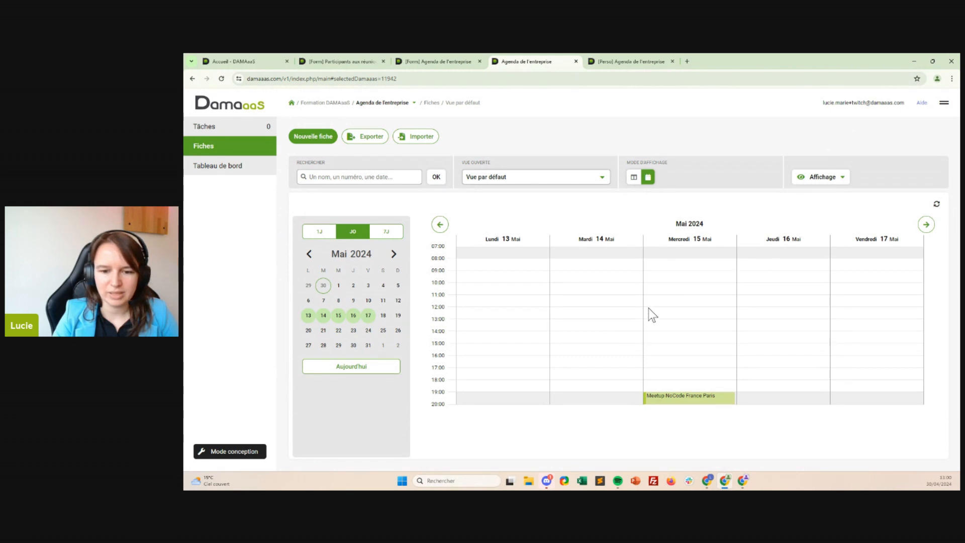
click(633, 177)
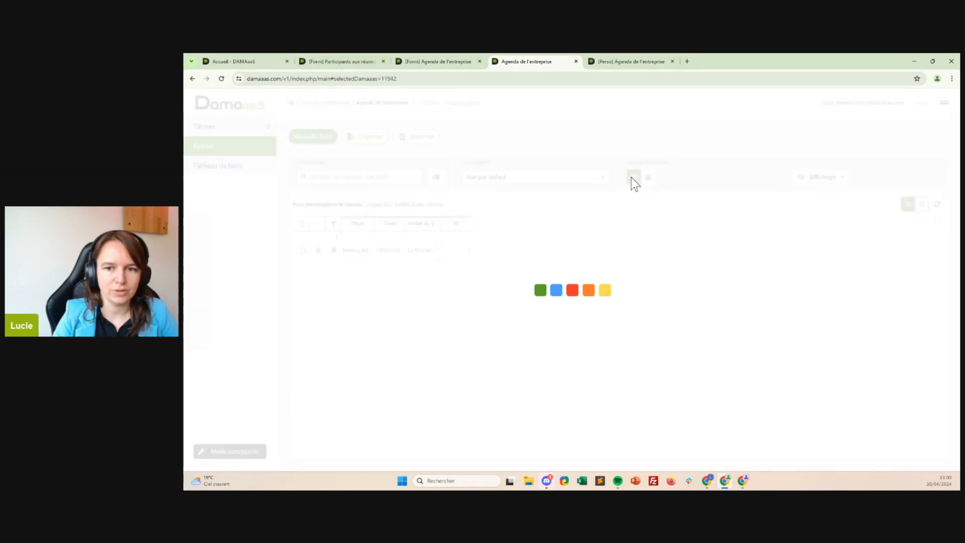
click(648, 177)
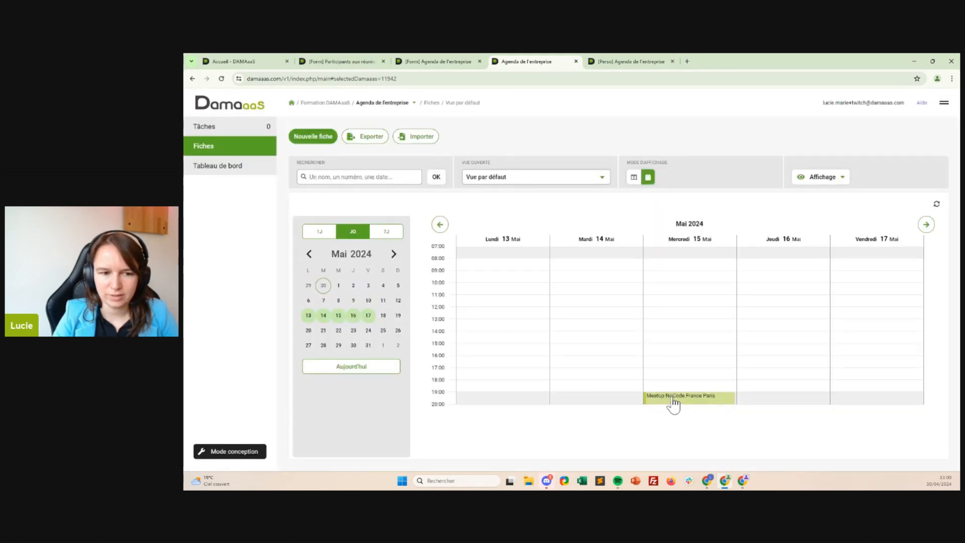
click(215, 143)
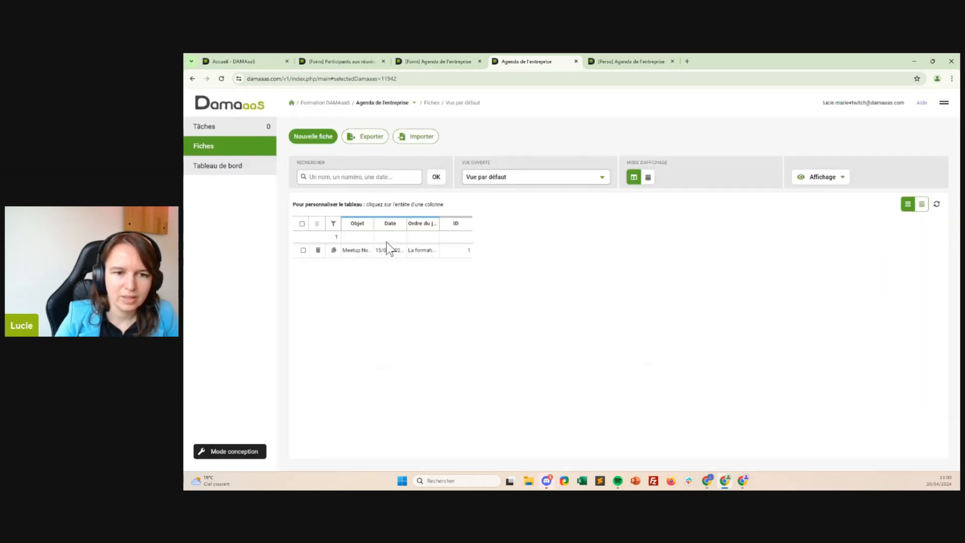
click(648, 176)
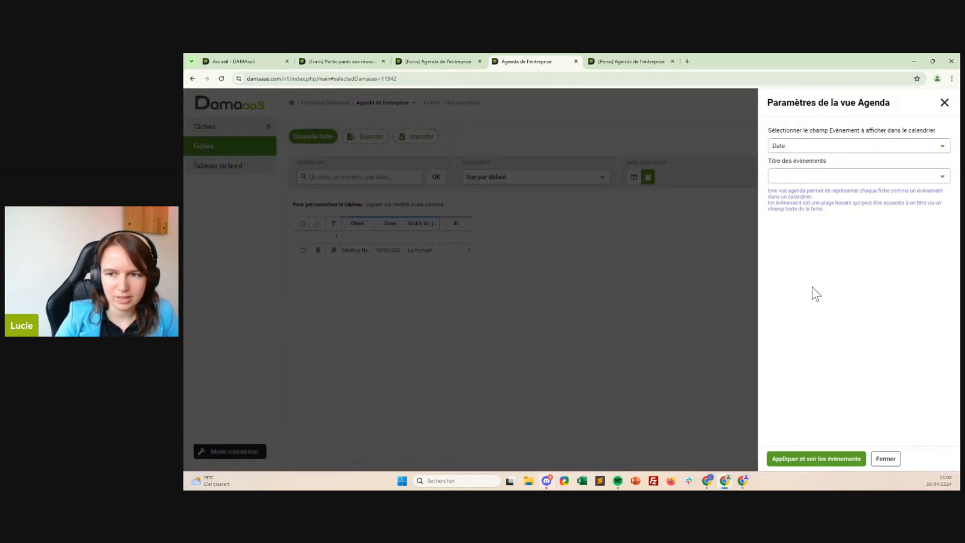
click(808, 177)
click(789, 221)
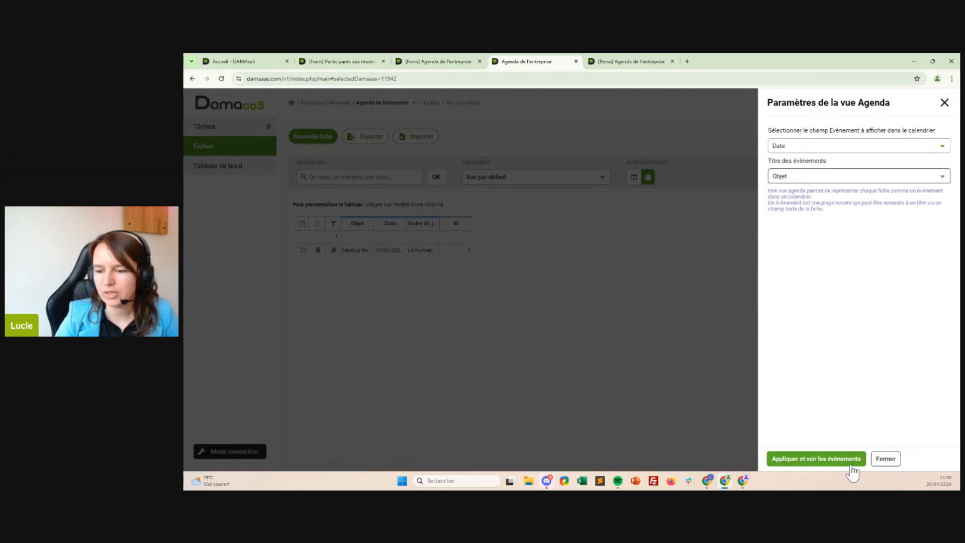
click(824, 459)
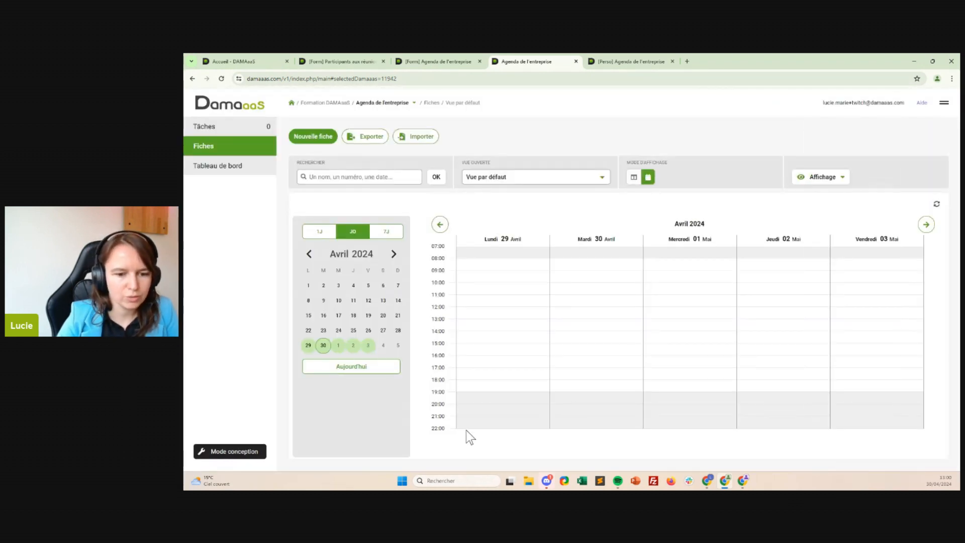
Step: Show the week of 15 May 2024 in the calendar to check the meetup's time slot
click(394, 254)
click(394, 255)
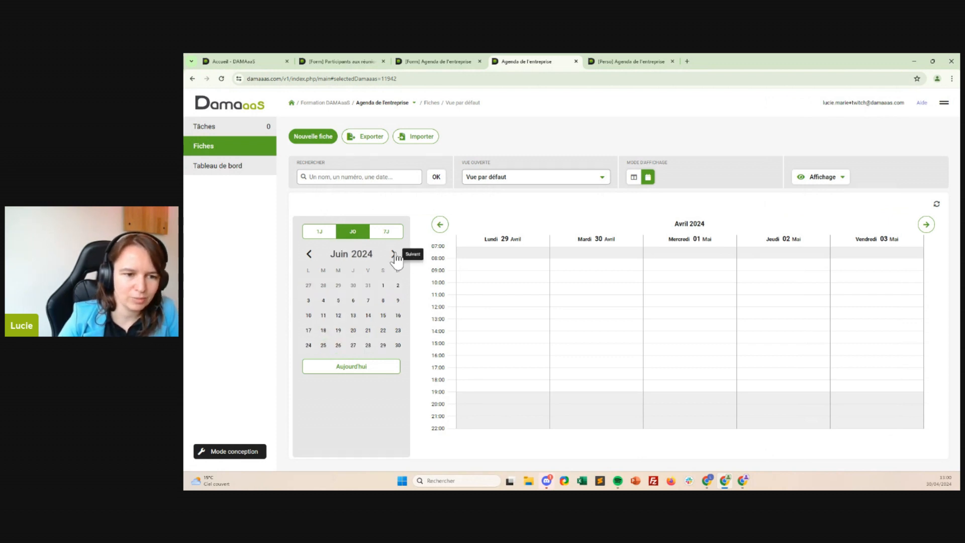
click(308, 253)
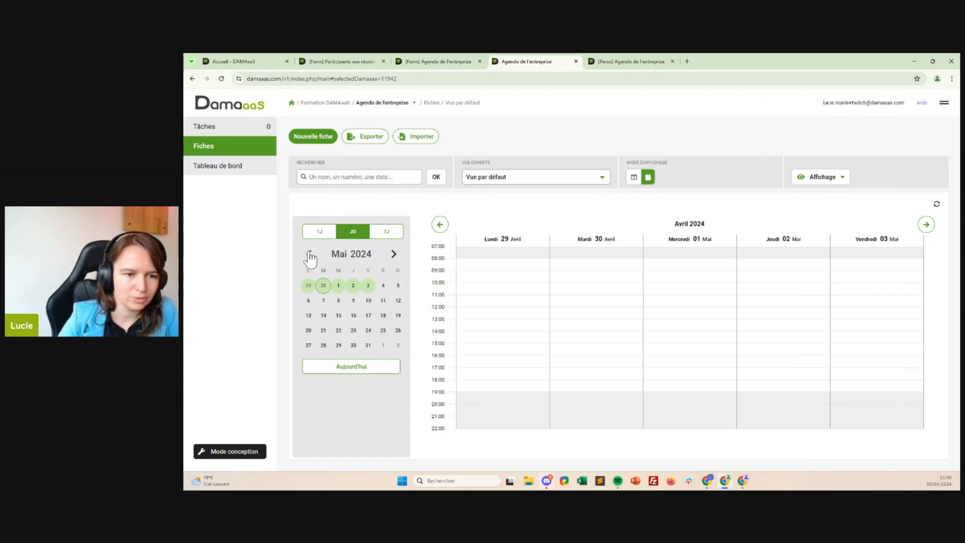
click(339, 317)
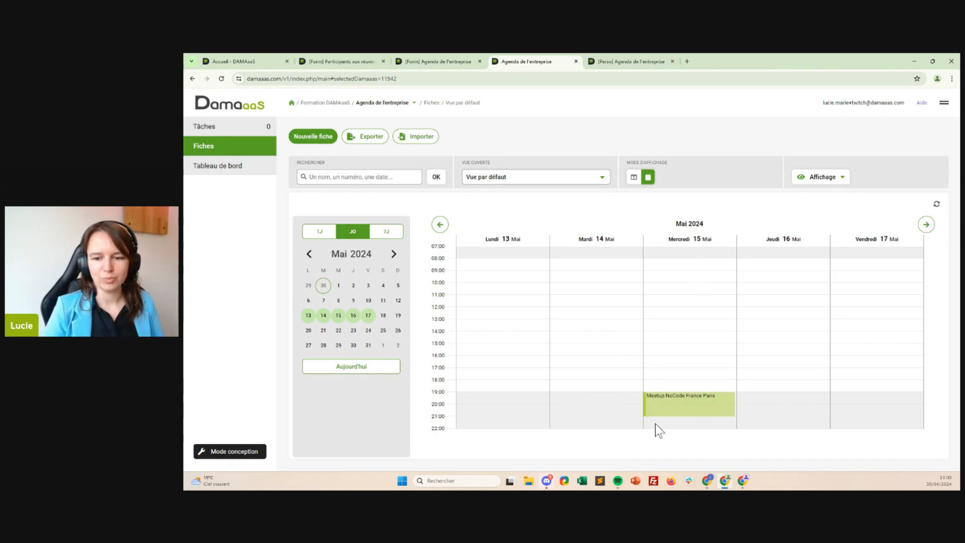
click(659, 405)
click(674, 431)
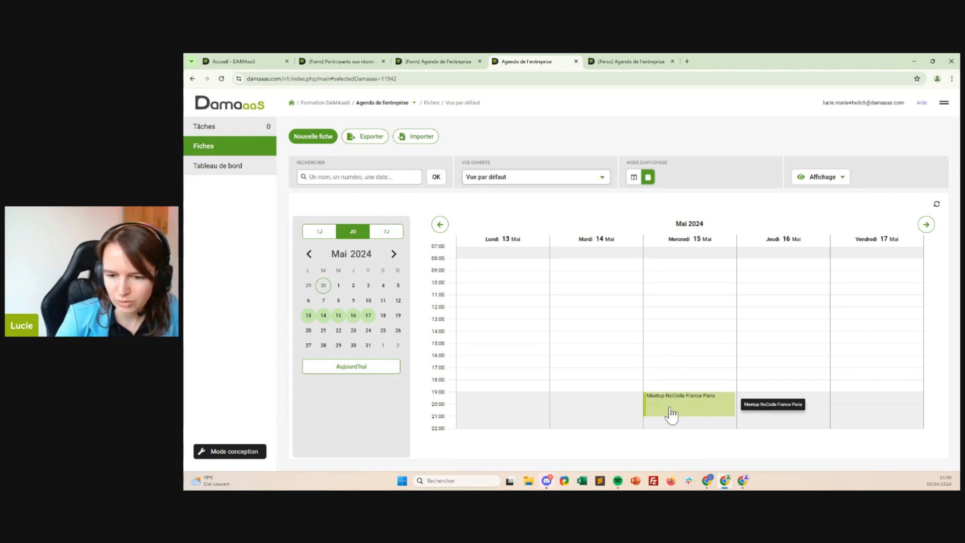
click(688, 402)
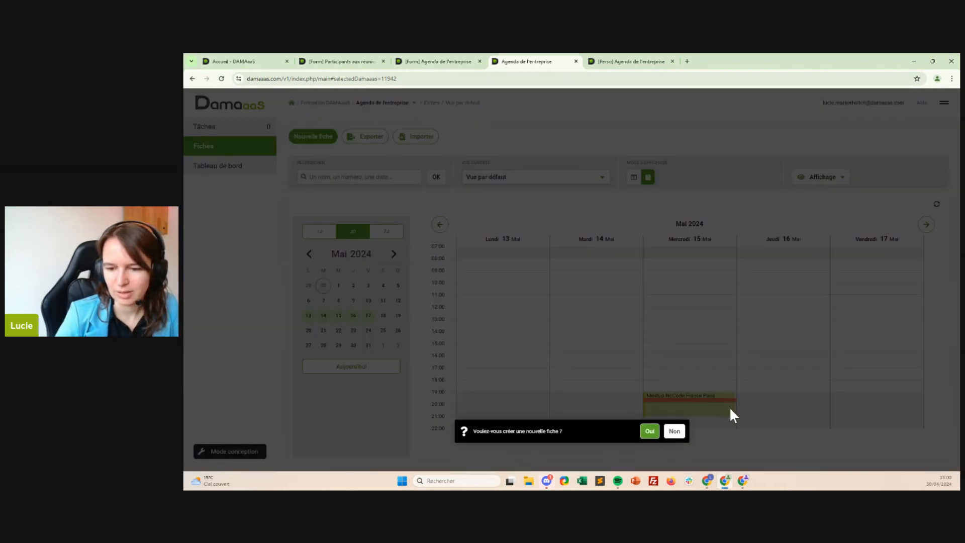
click(727, 405)
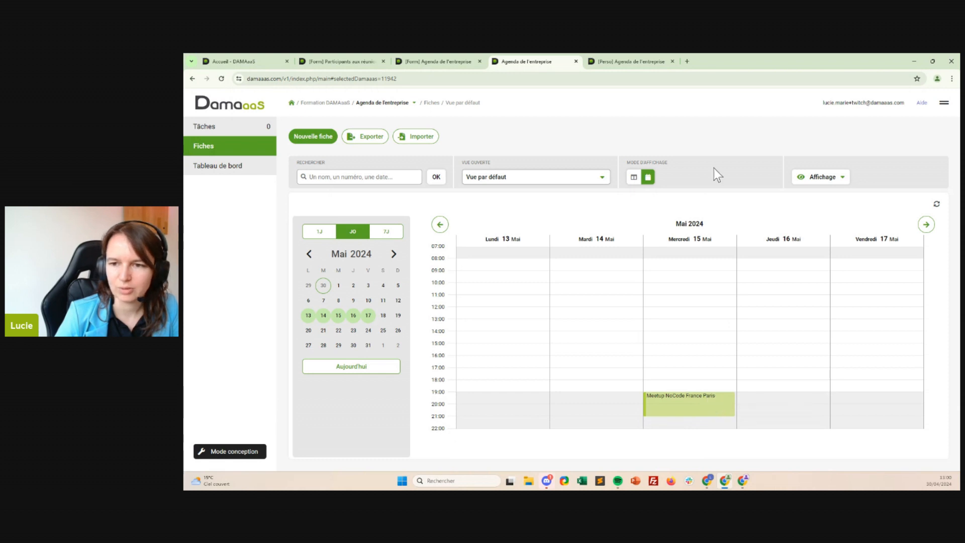
Step: Create a new meeting in the calendar on 15/05/2024 from 11:45 to 17:00, with "Préparation du Meetup" as its Objet
drag(685, 305, 651, 371)
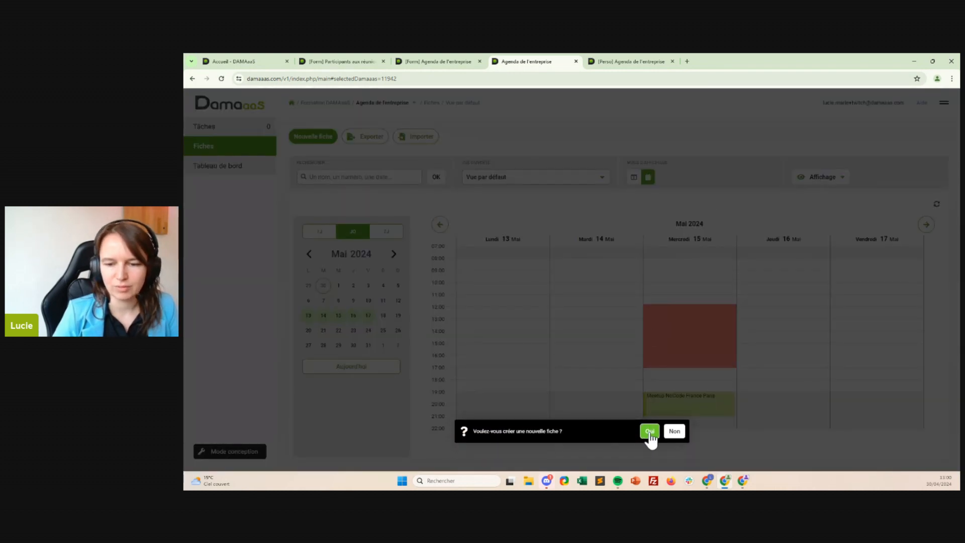
click(649, 431)
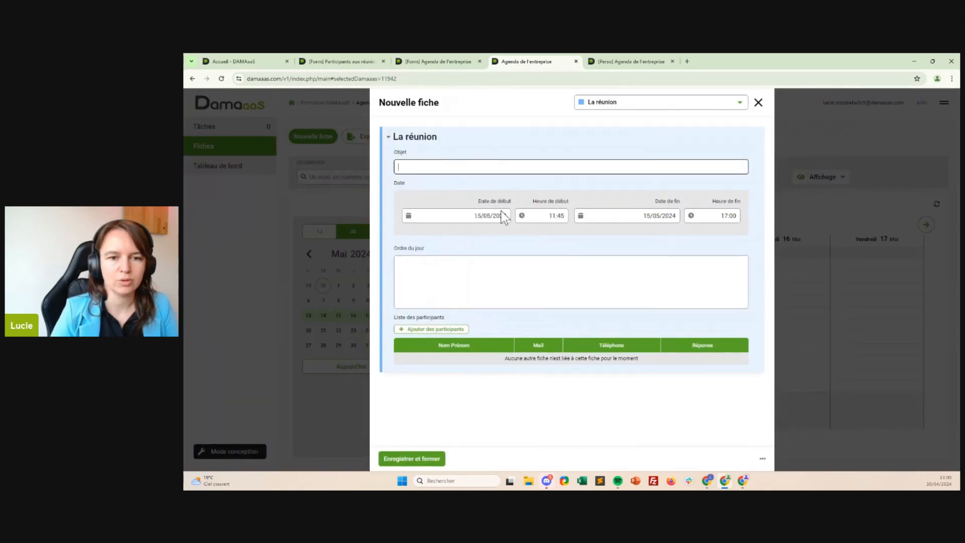
click(653, 166)
text(Prépara)
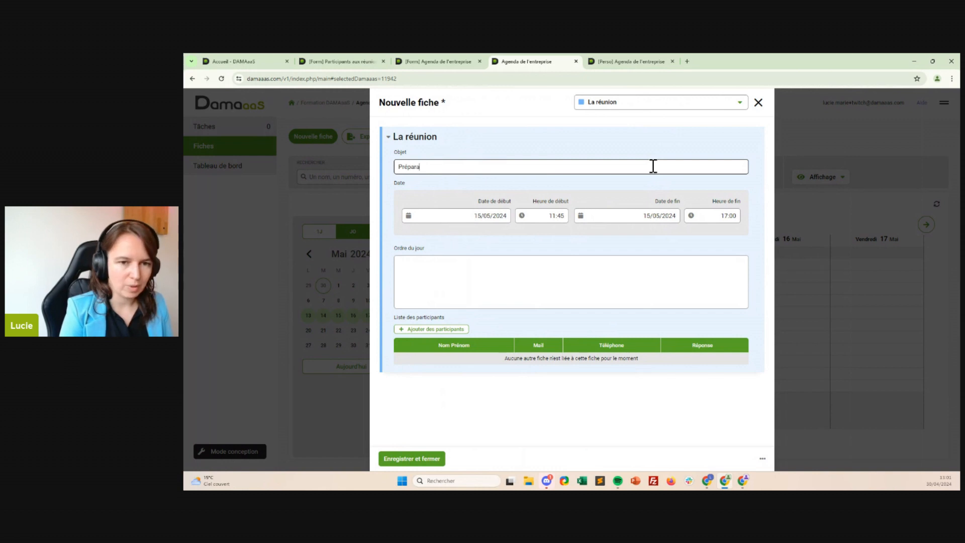
text(tion du Meet)
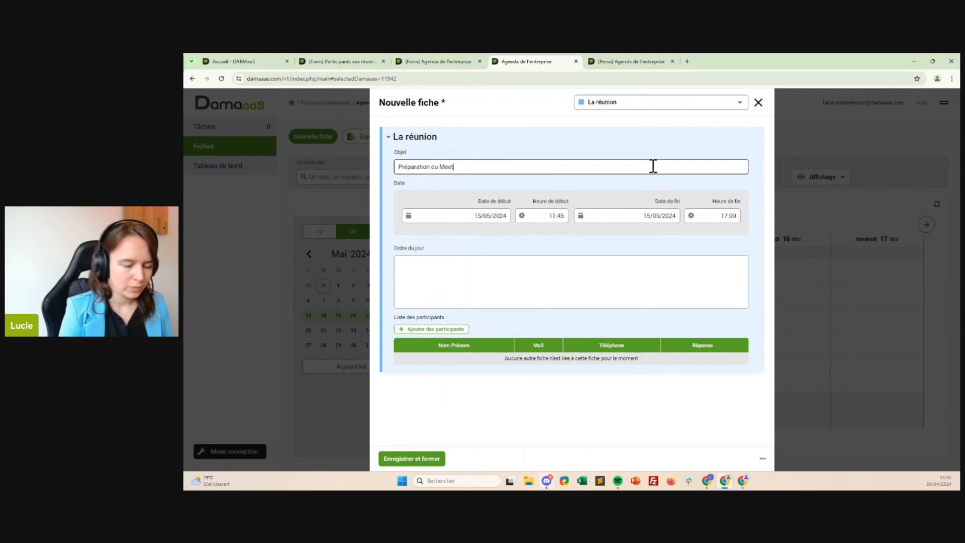
text(up)
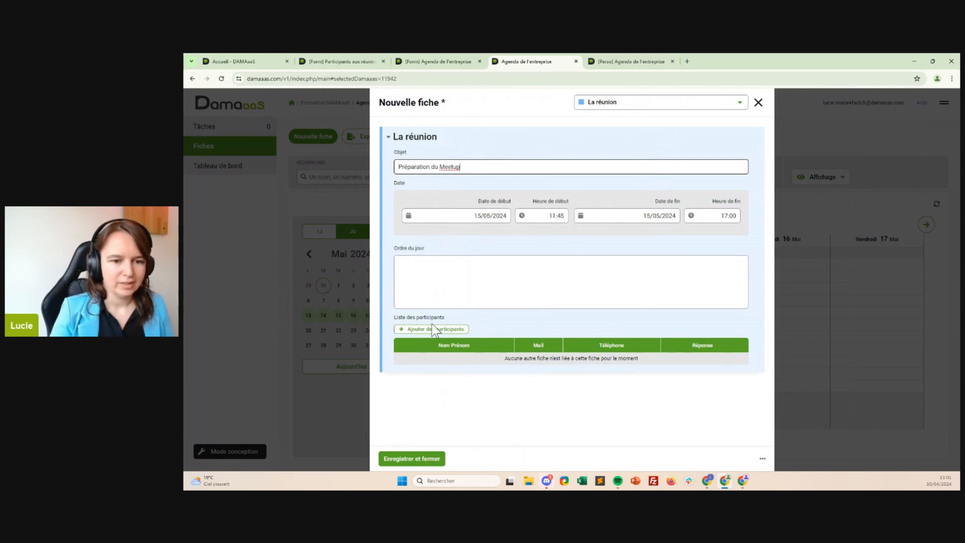
Step: Add the first listed participant to the "Préparation du Meetup" meeting, and save and close the record
click(434, 330)
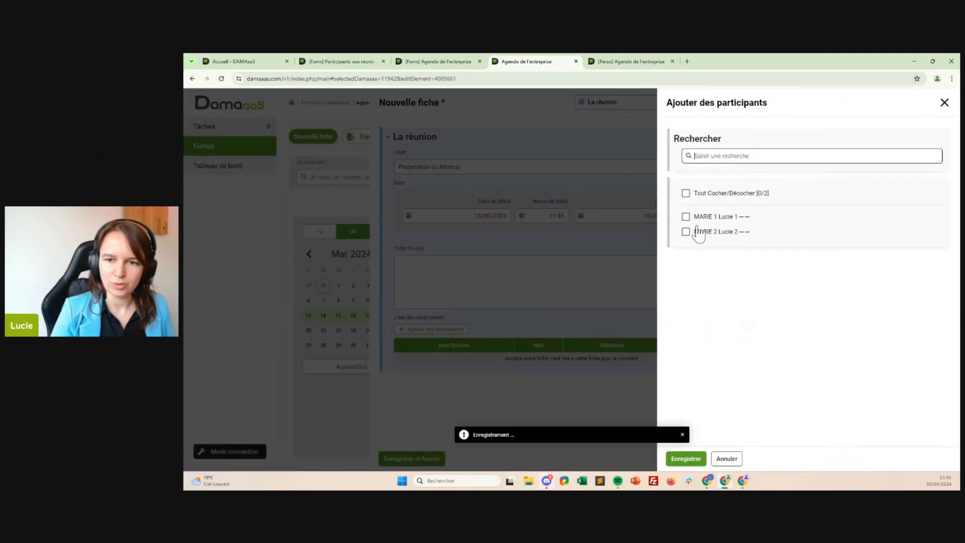
click(703, 220)
click(686, 458)
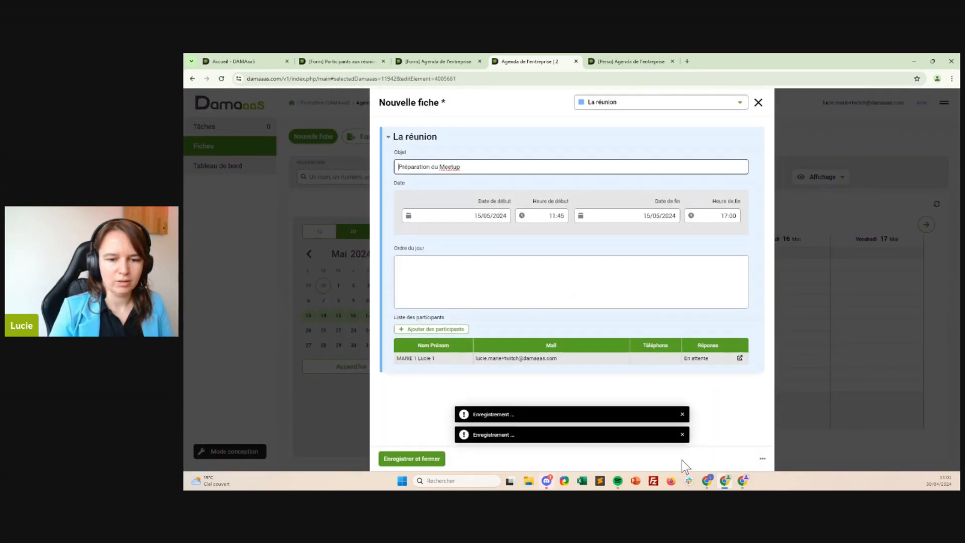
click(424, 459)
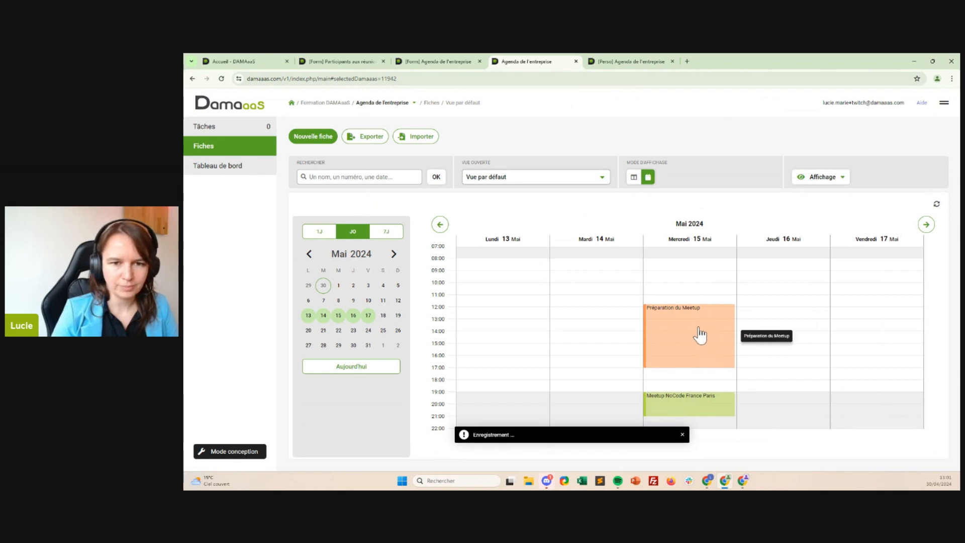
Step: Create a new view named "Agenda" from the current calendar view of the meetings
click(835, 178)
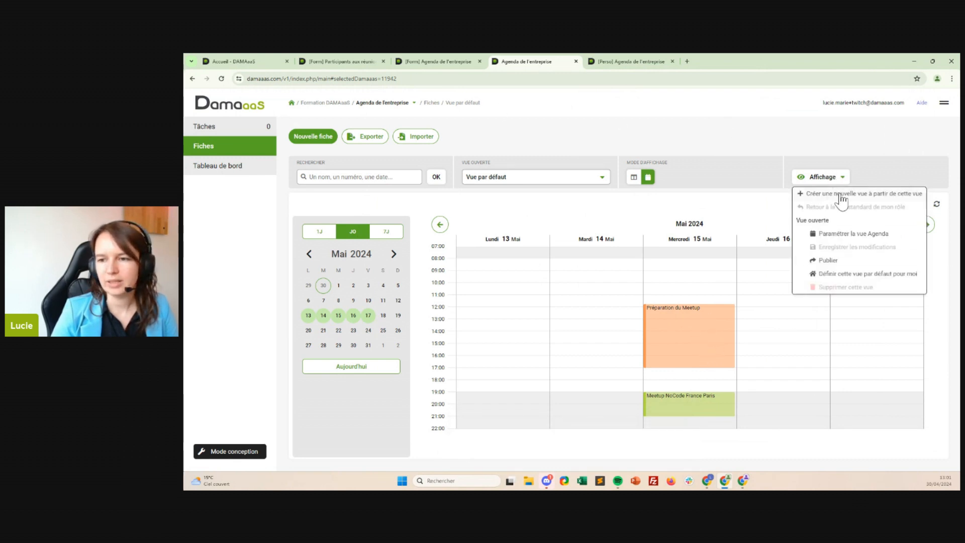
click(826, 193)
text(Agend)
click(816, 242)
click(793, 460)
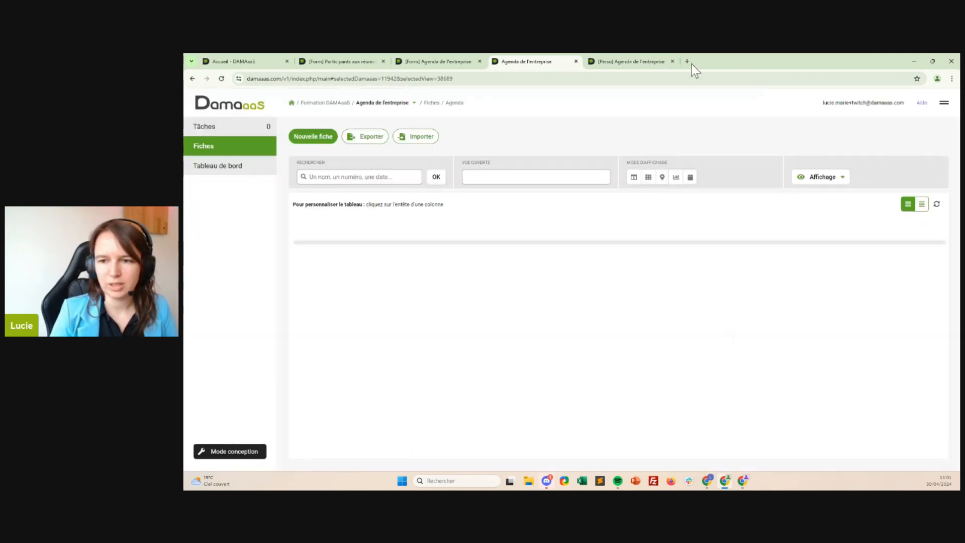
Step: In the form's Rôles settings, set Agenda as the default view for the "Tous les droits" role
click(230, 453)
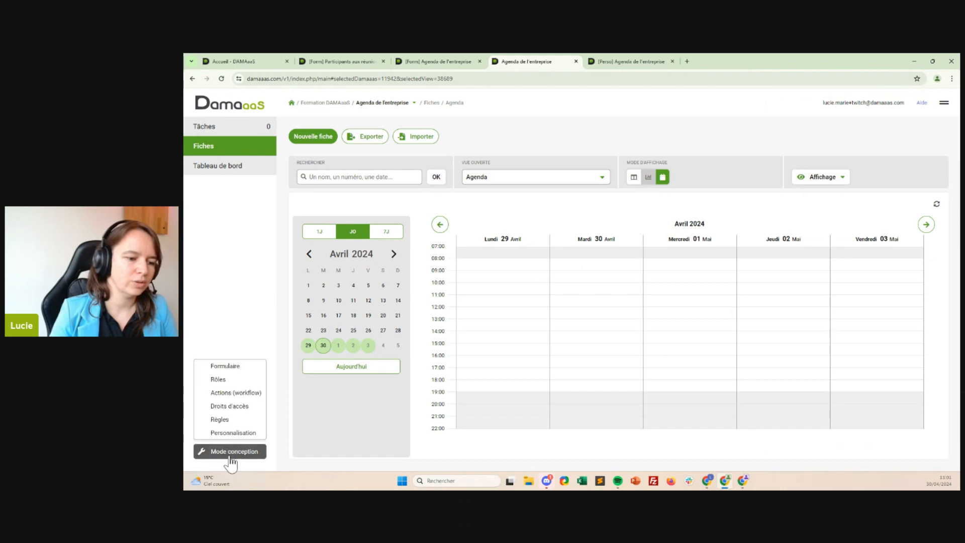
click(206, 379)
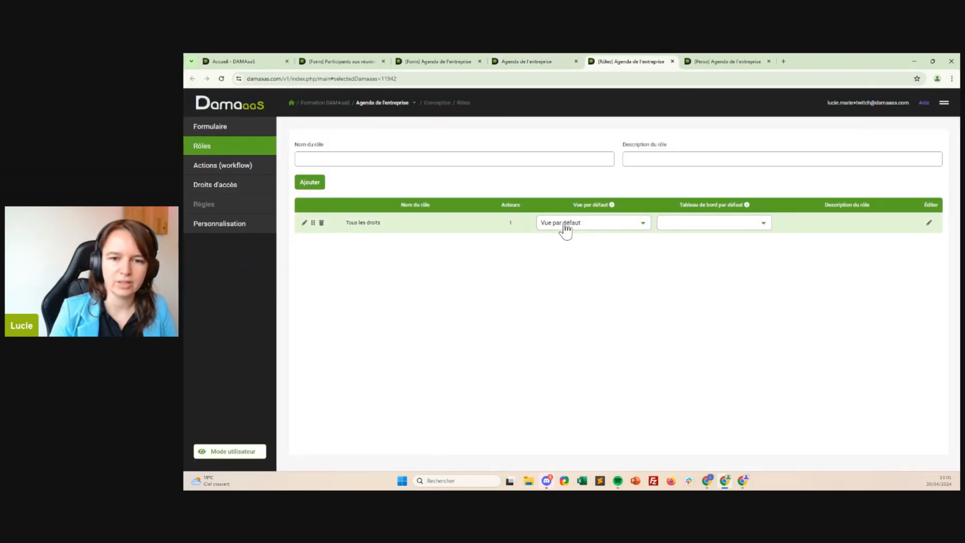
click(552, 224)
click(556, 294)
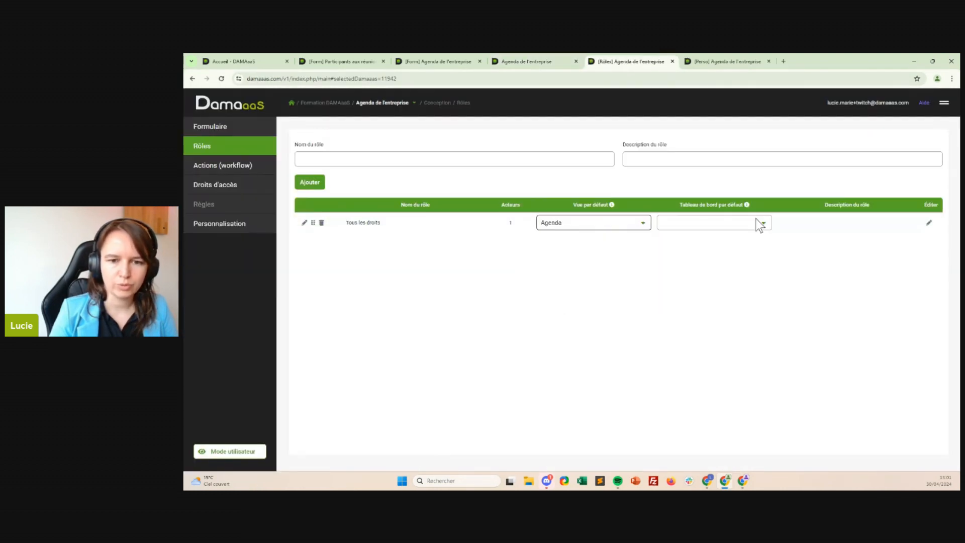
Step: Leave the role settings and reload the Agenda de l'entreprise records to check which view opens by default
click(223, 128)
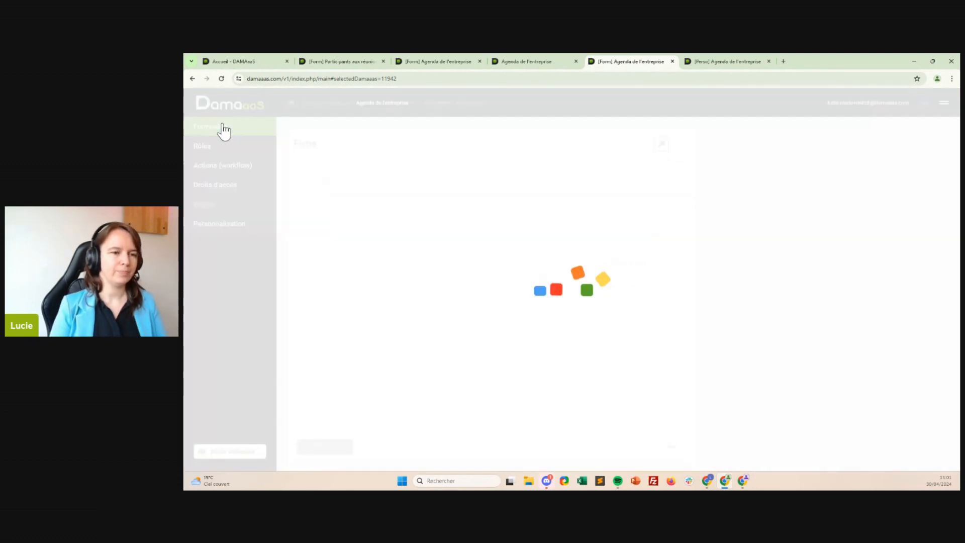
click(525, 62)
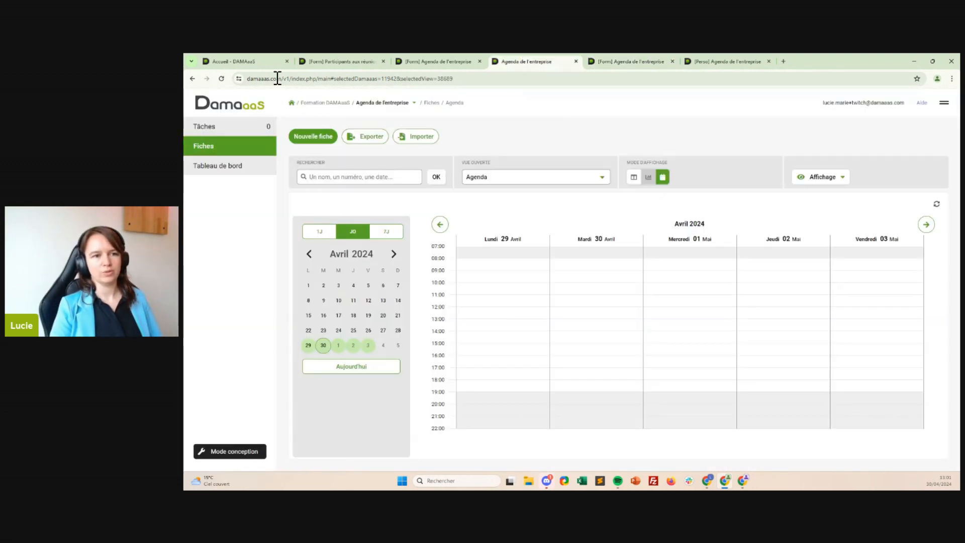
click(214, 152)
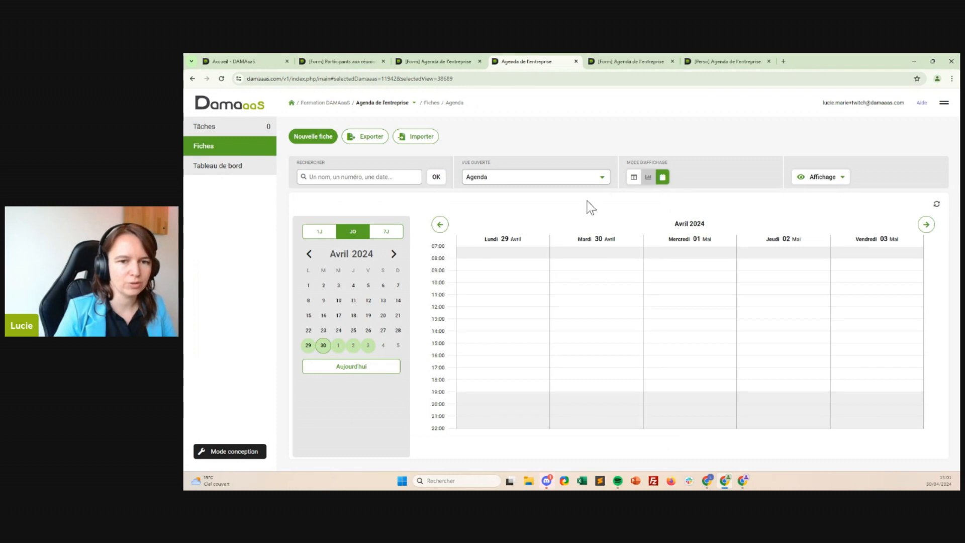